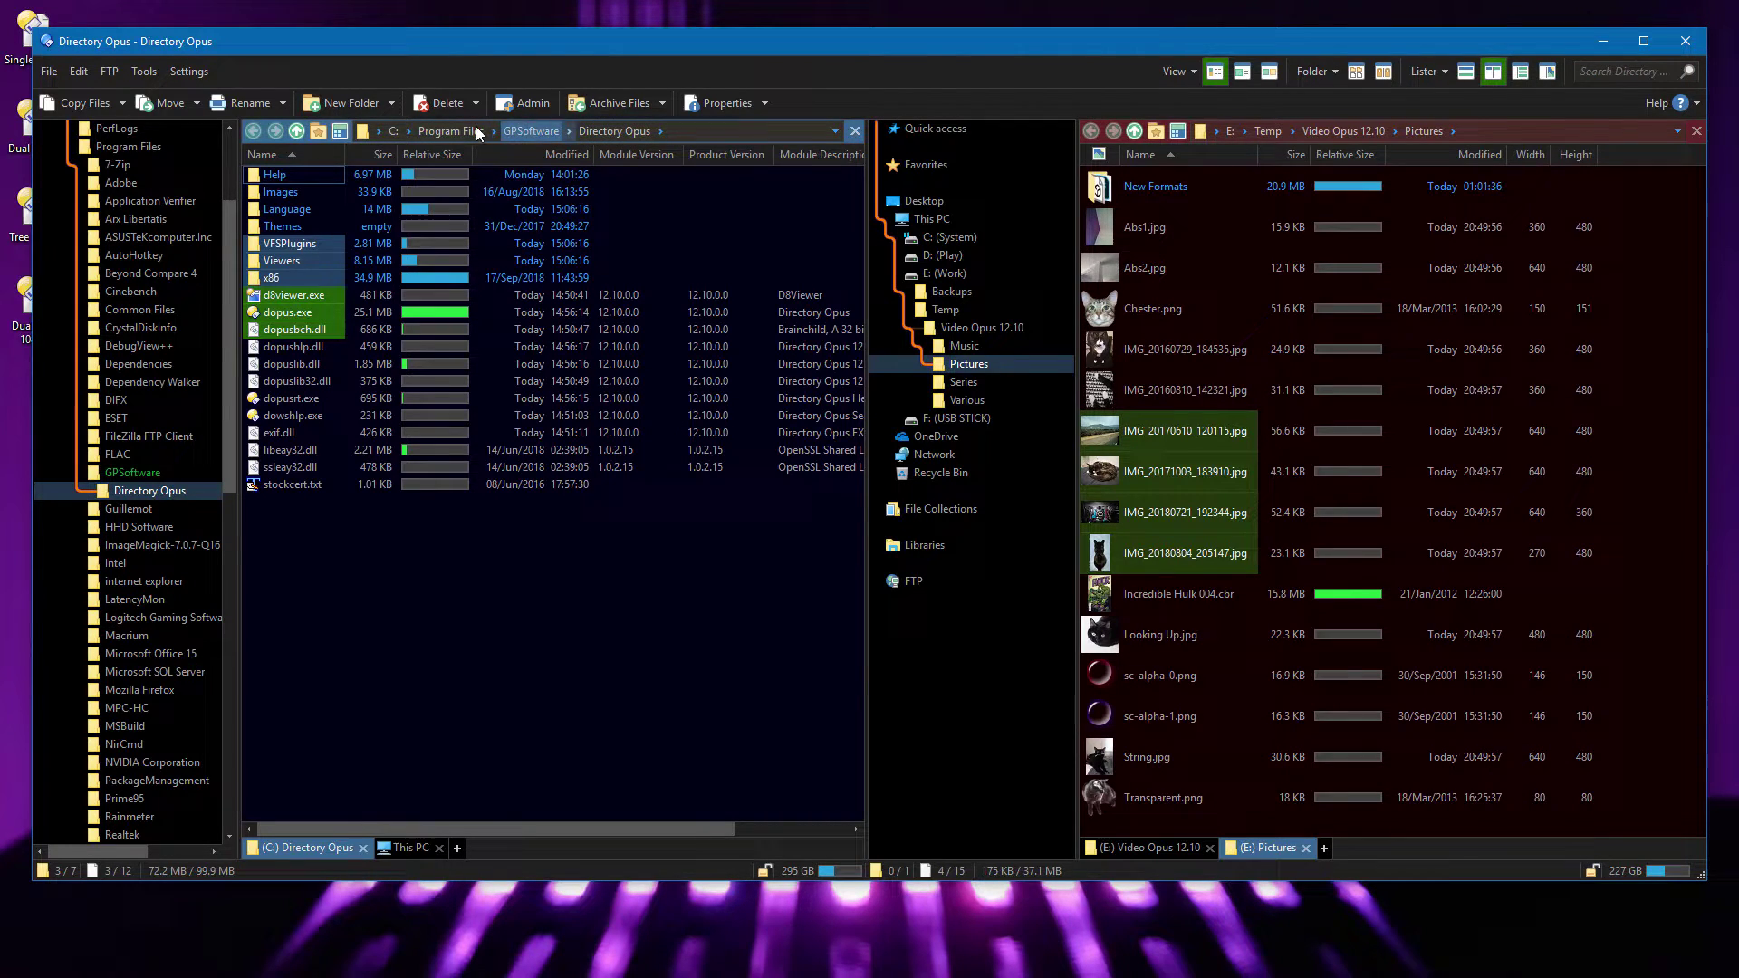
Deselect the files in the Directory Opus program folder and open the Settings menu.
click(631, 134)
click(724, 225)
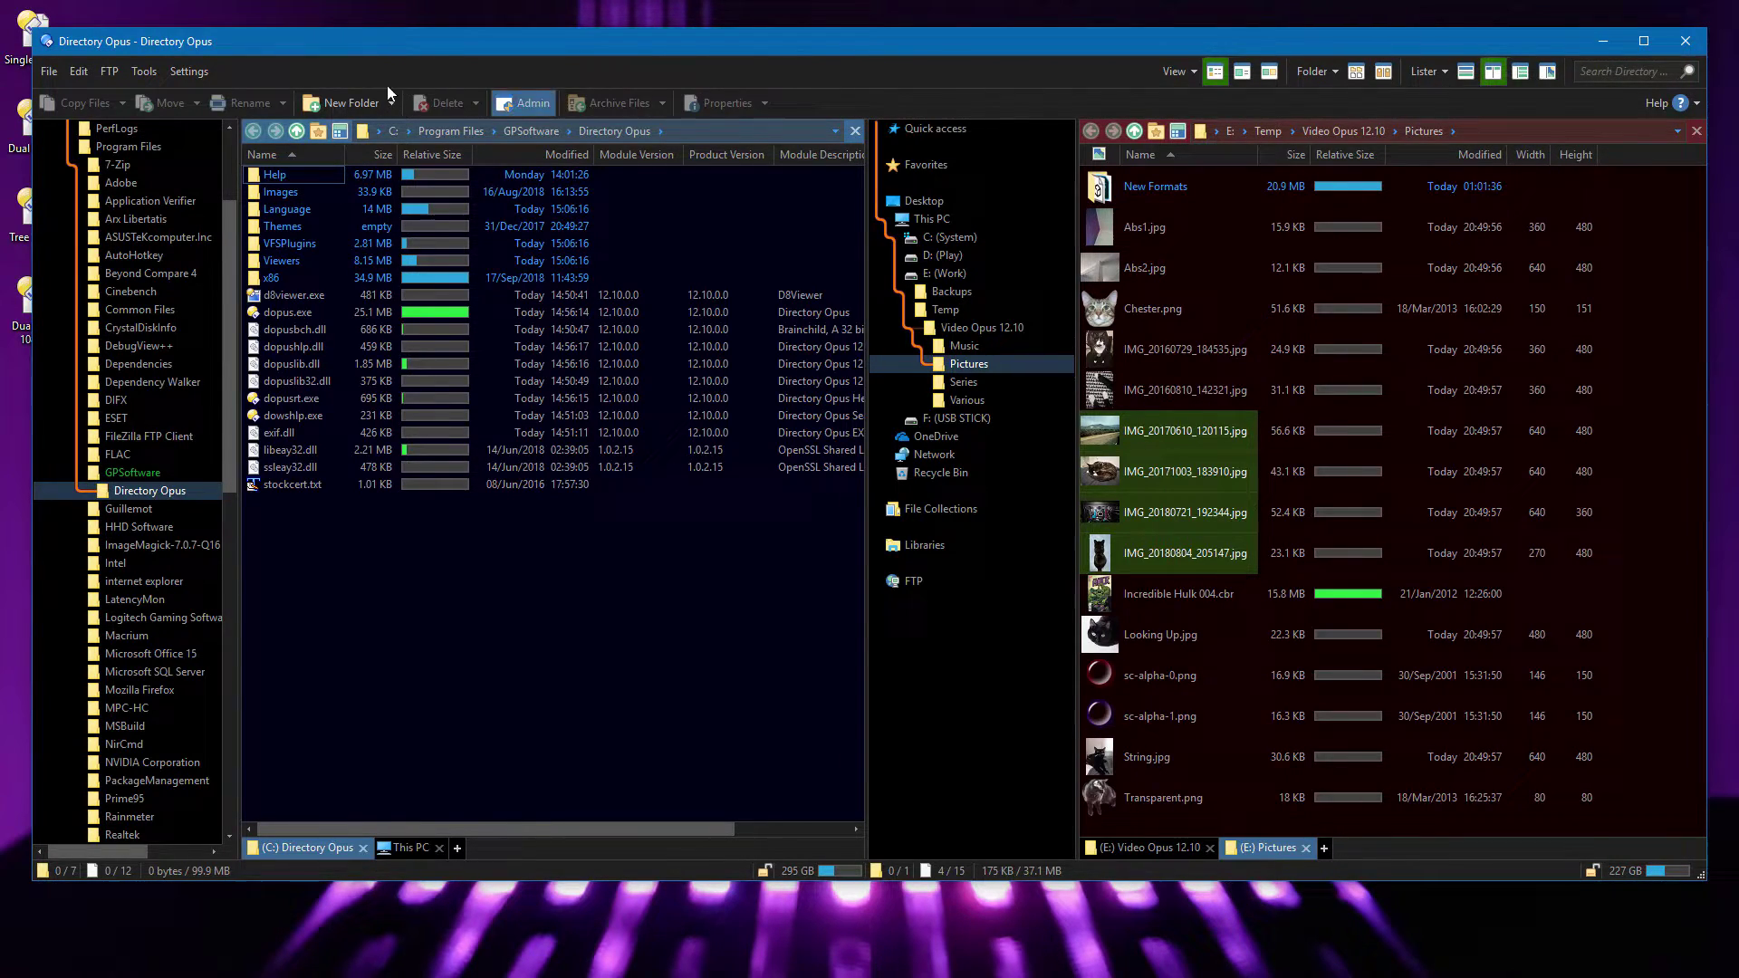
click(182, 72)
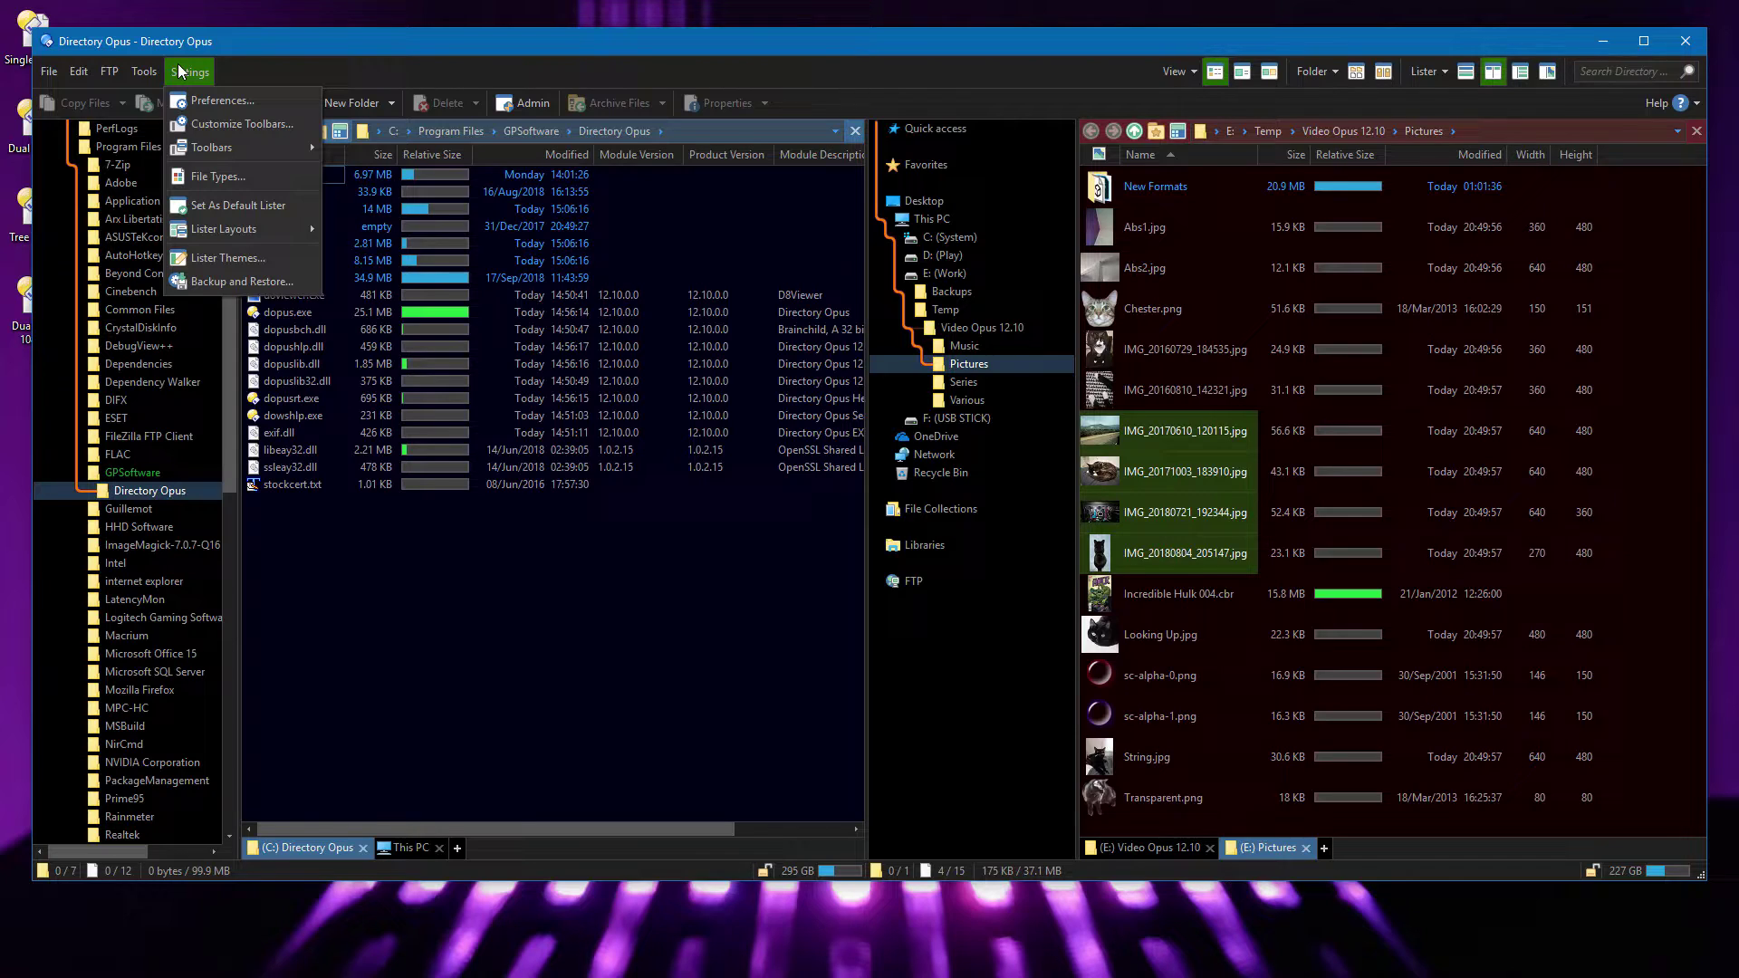
Browse the Settings > Toolbars > Toolbar Sets list, then dismiss the menus.
mouse_move(217, 148)
mouse_move(389, 152)
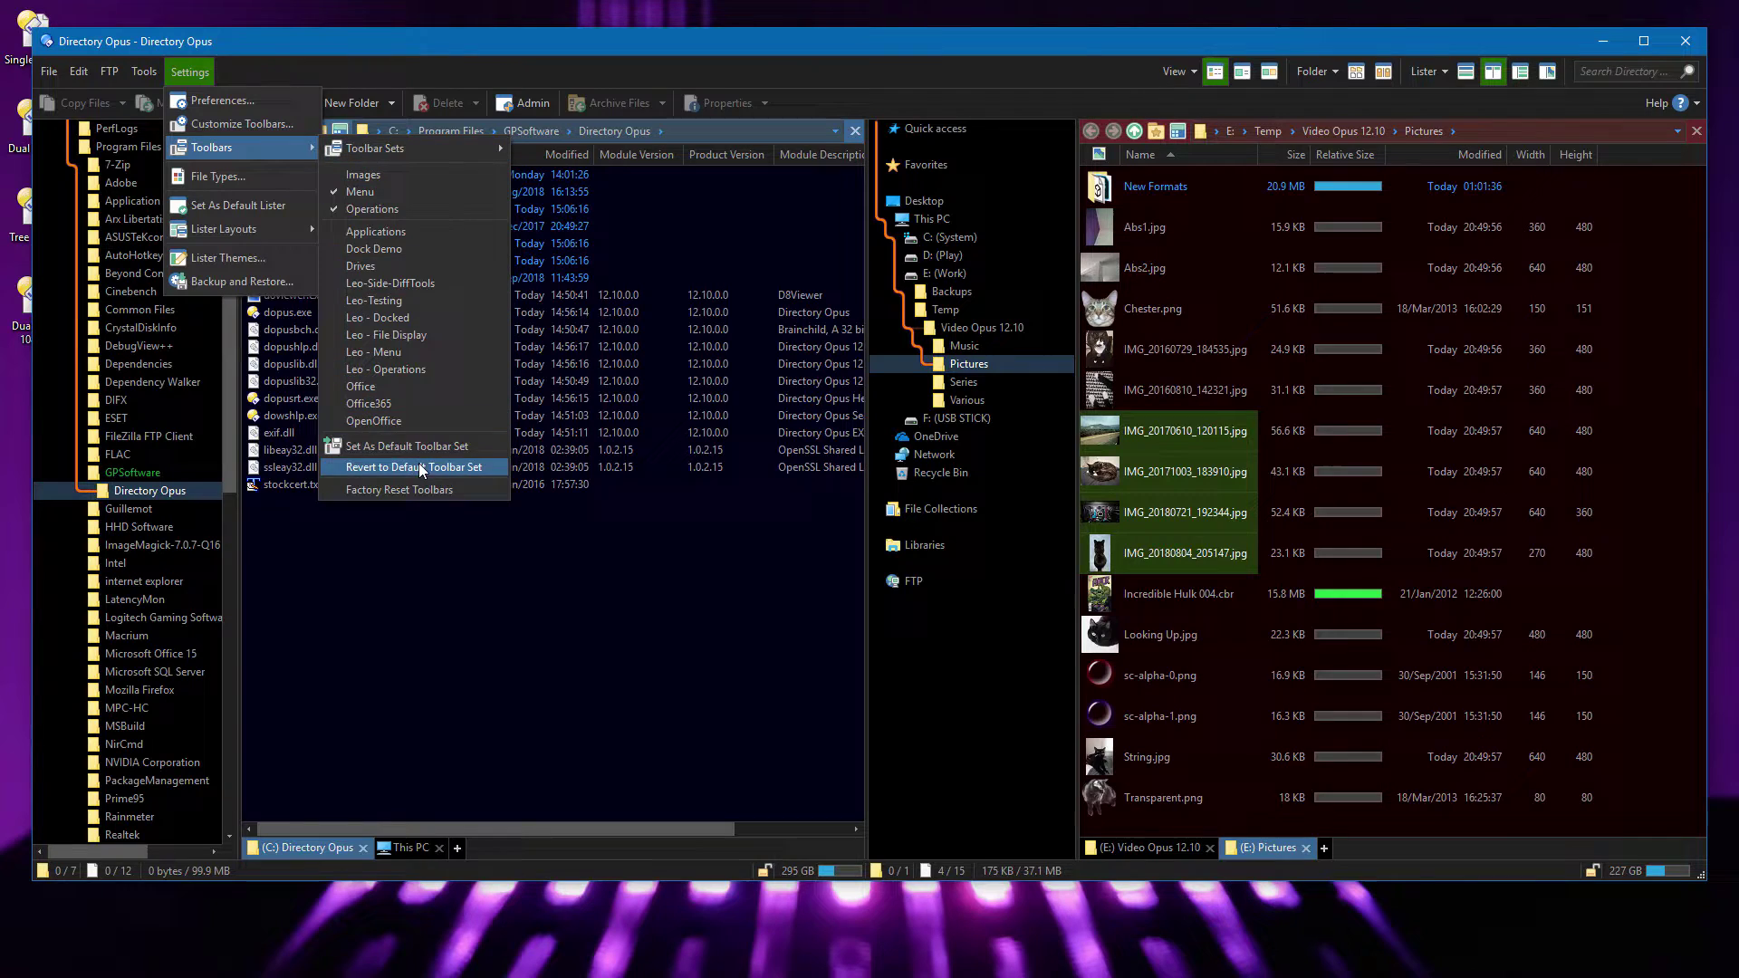
click(1037, 110)
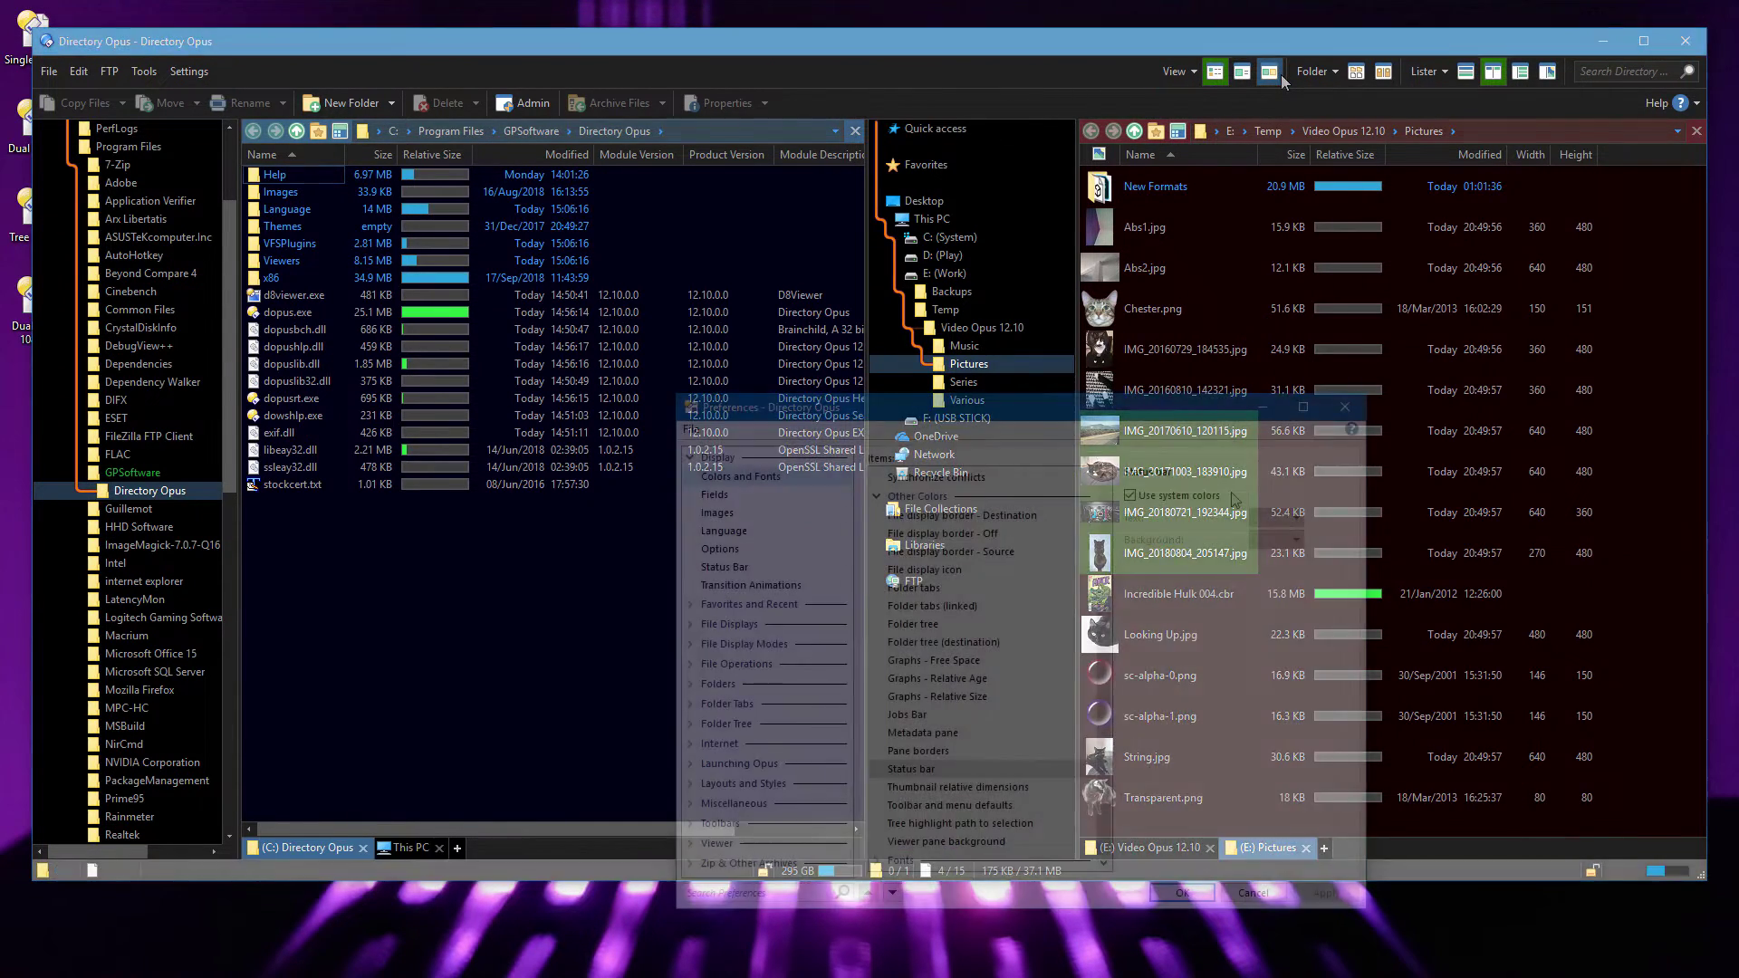
Untick Use system colors for the status bar and apply the change.
click(1207, 496)
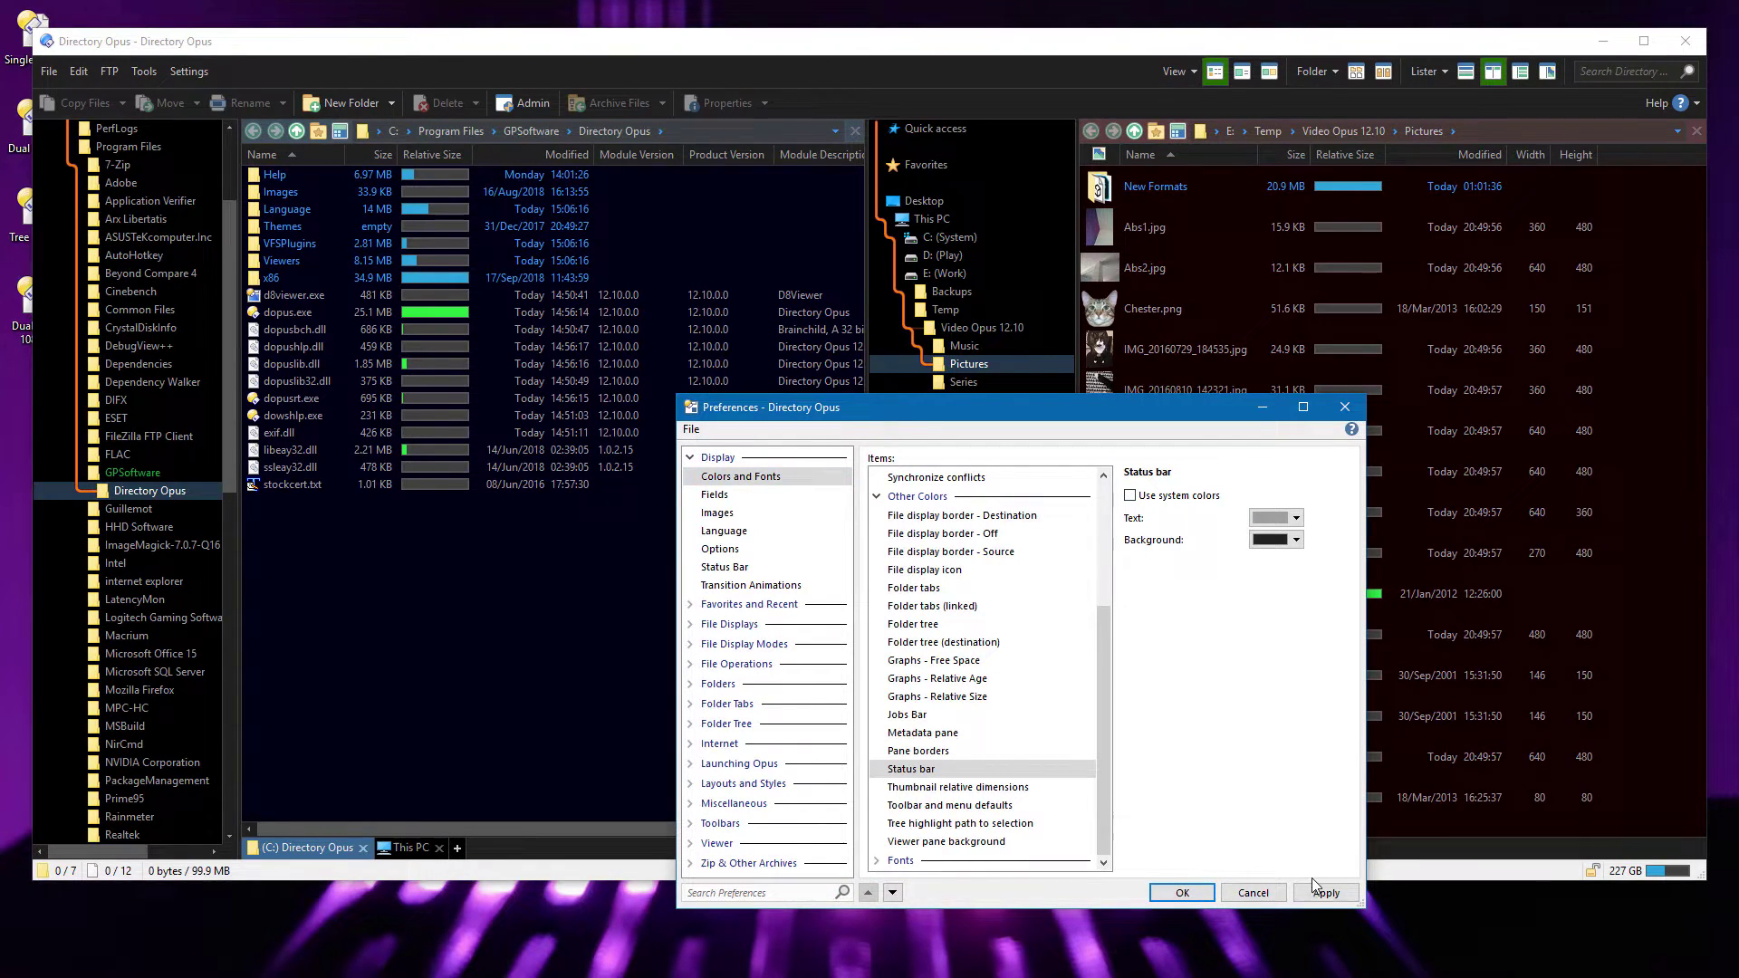
click(1320, 894)
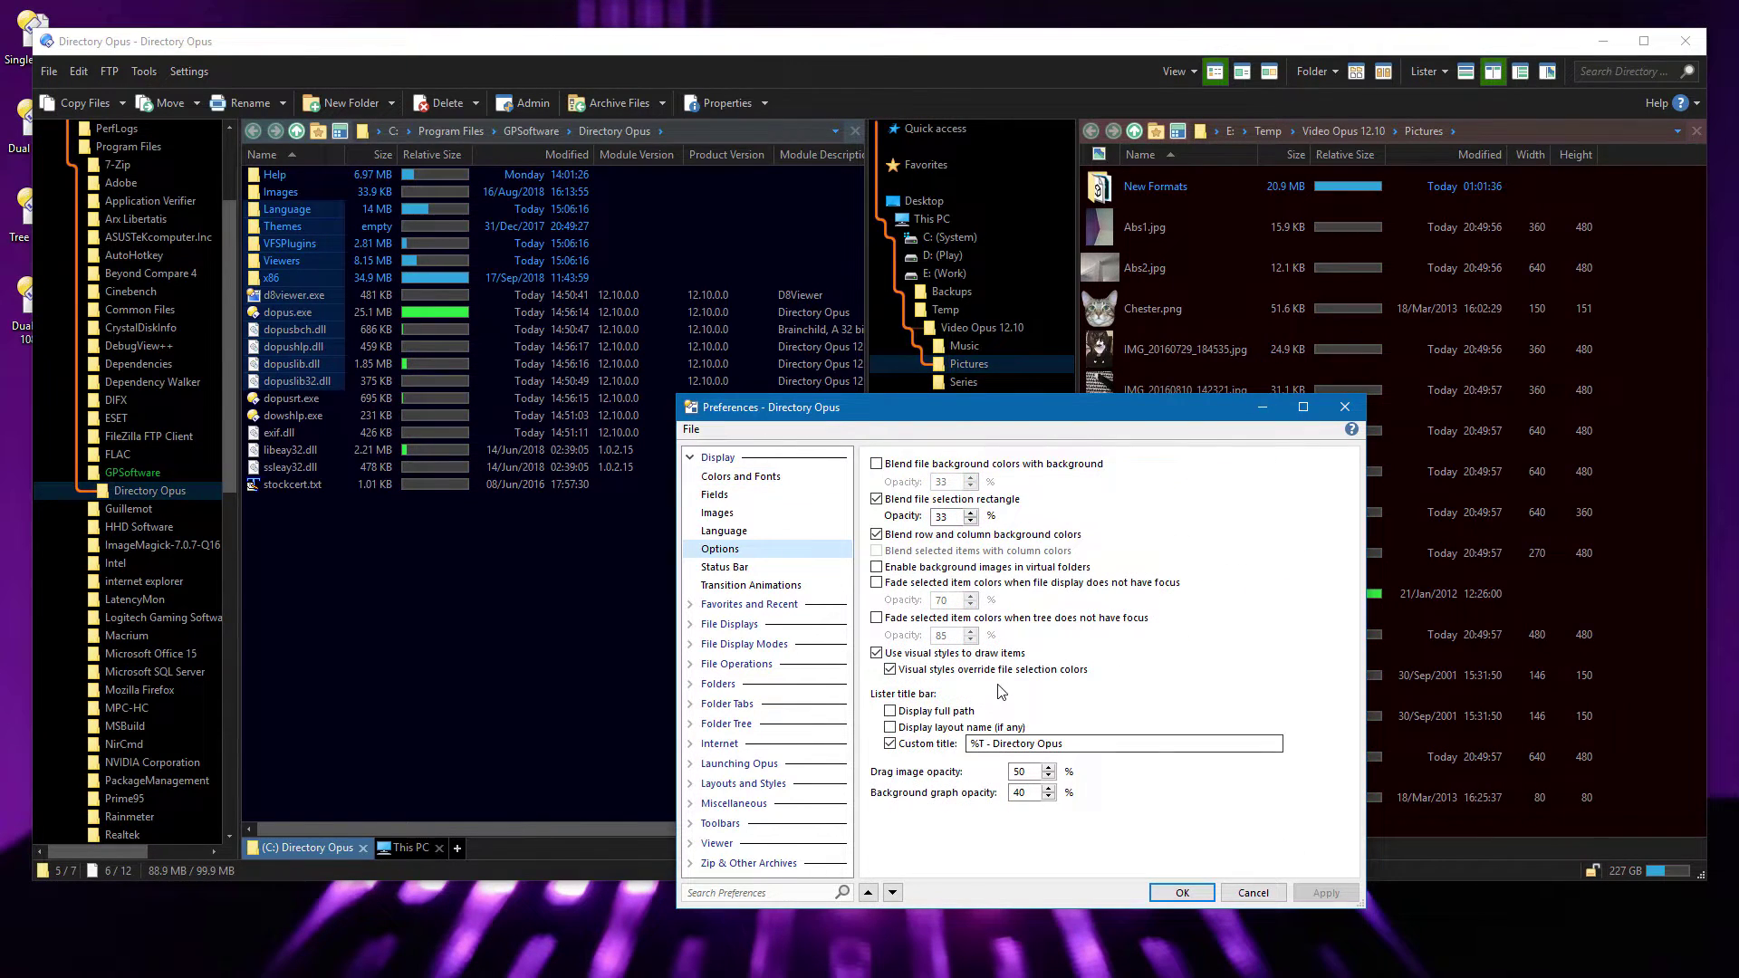
Stop visual styles overriding selection colours and set the Folders Selected background to red, applying both.
click(997, 672)
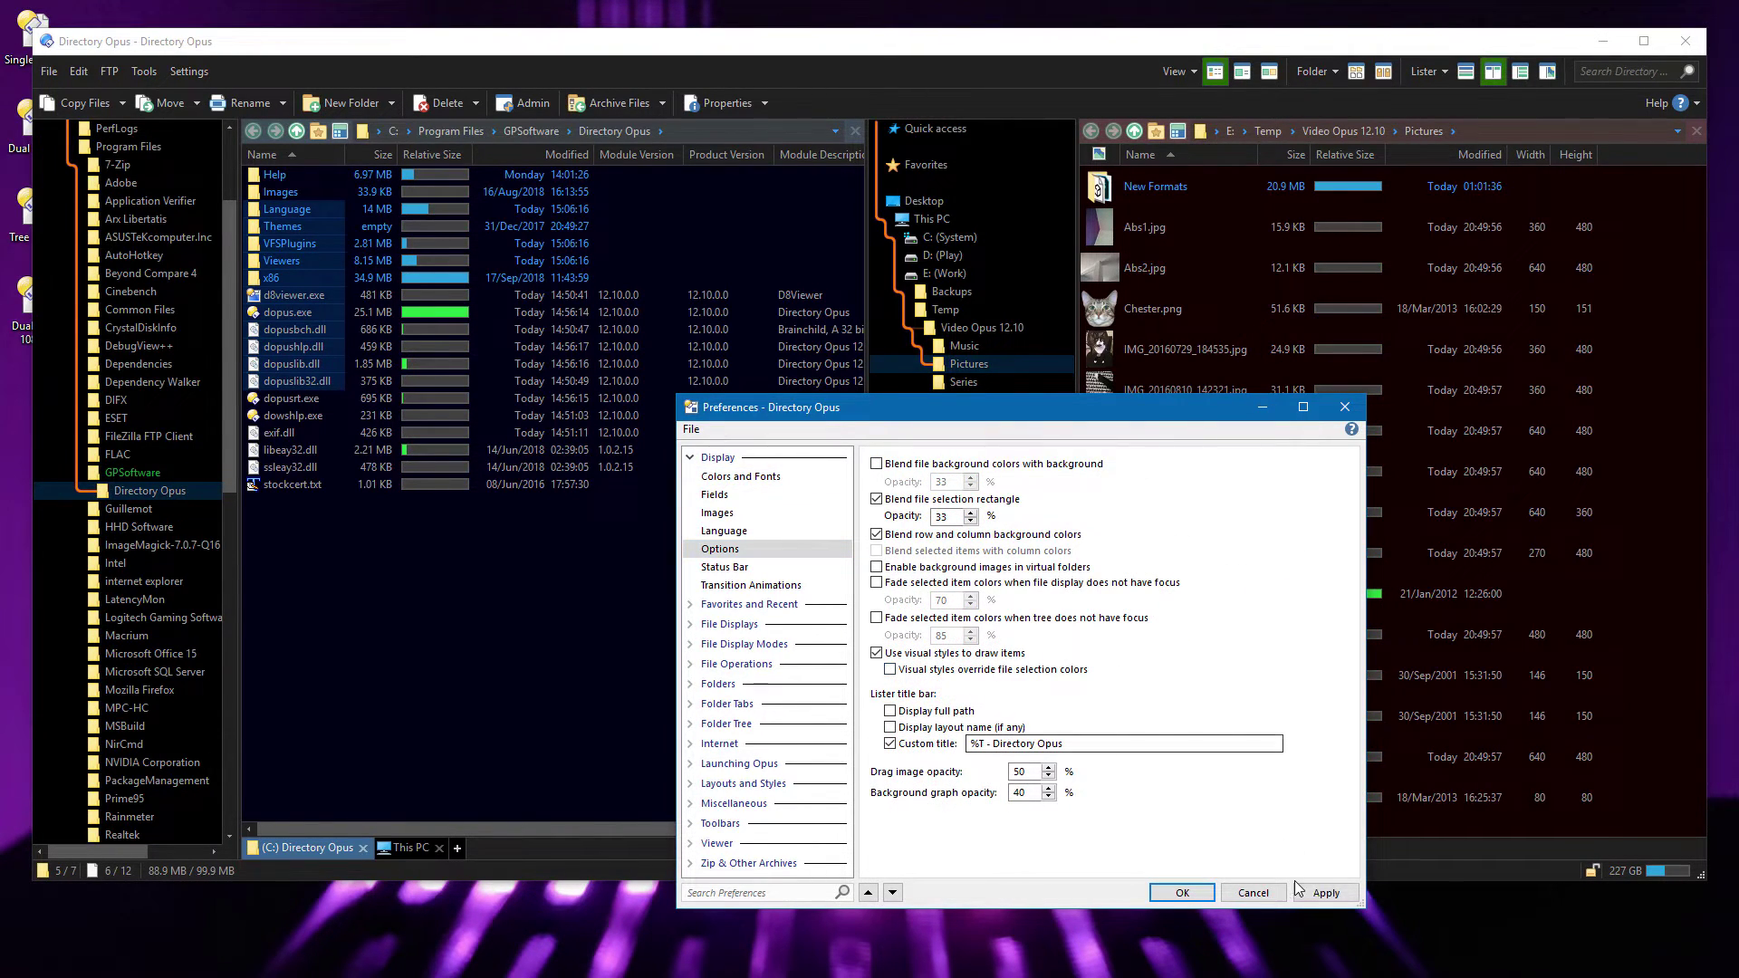
click(1319, 893)
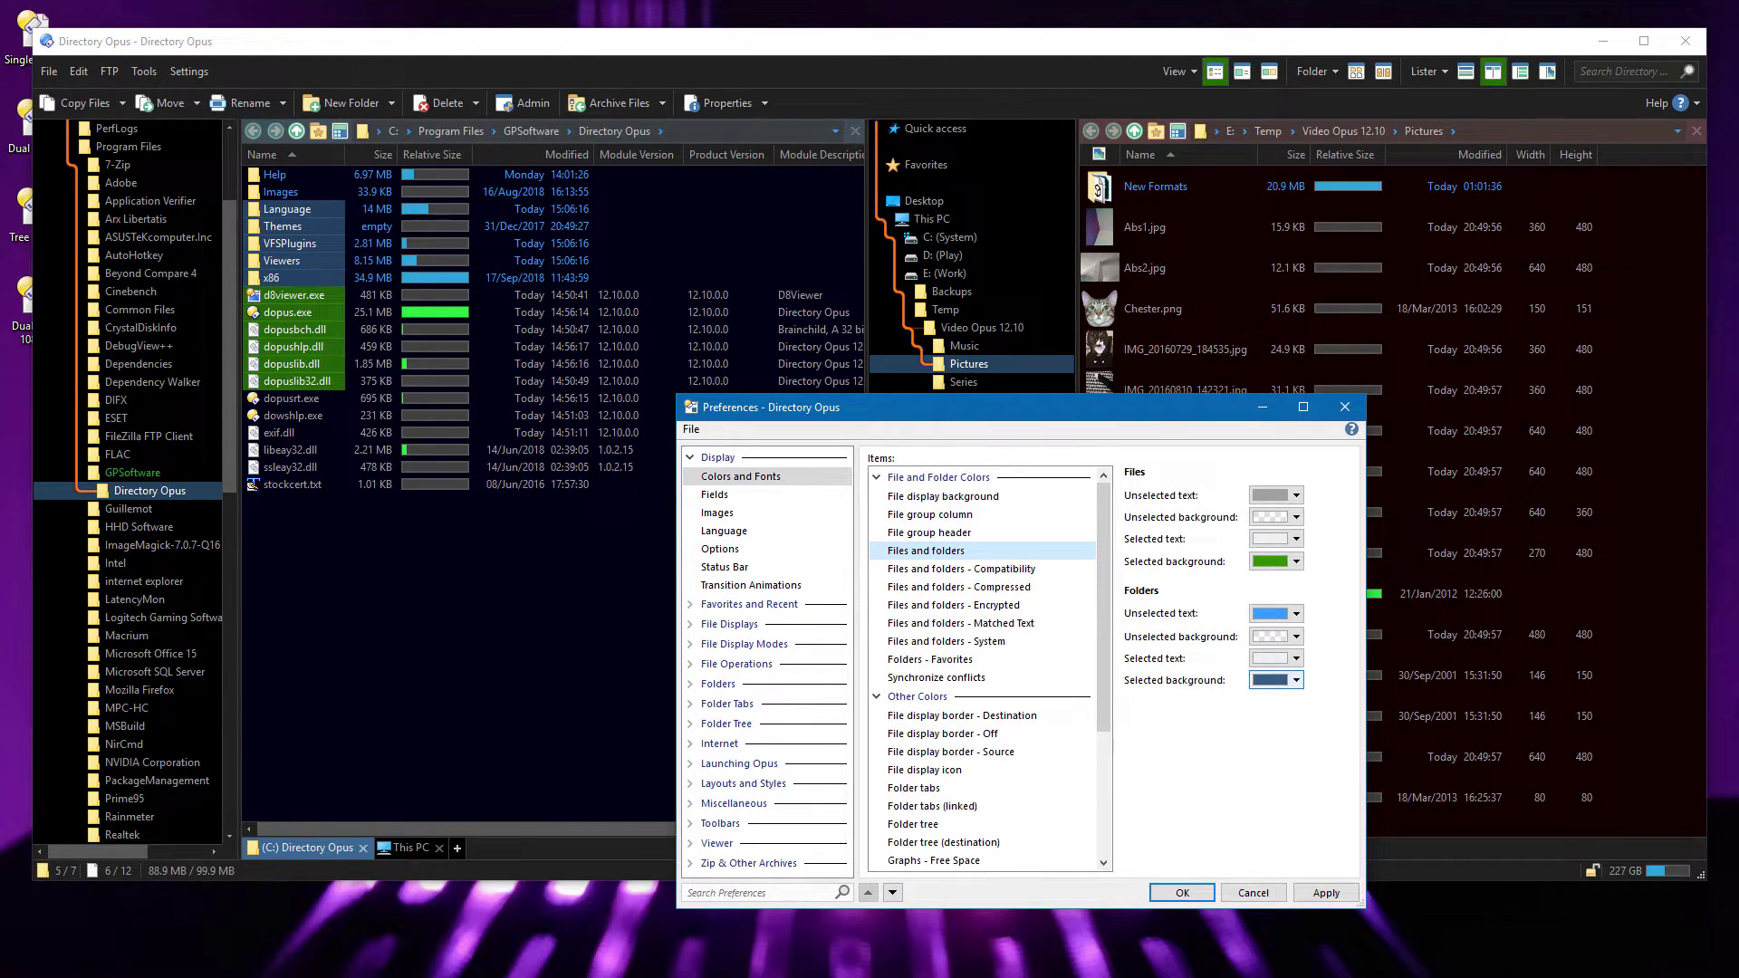
click(1270, 681)
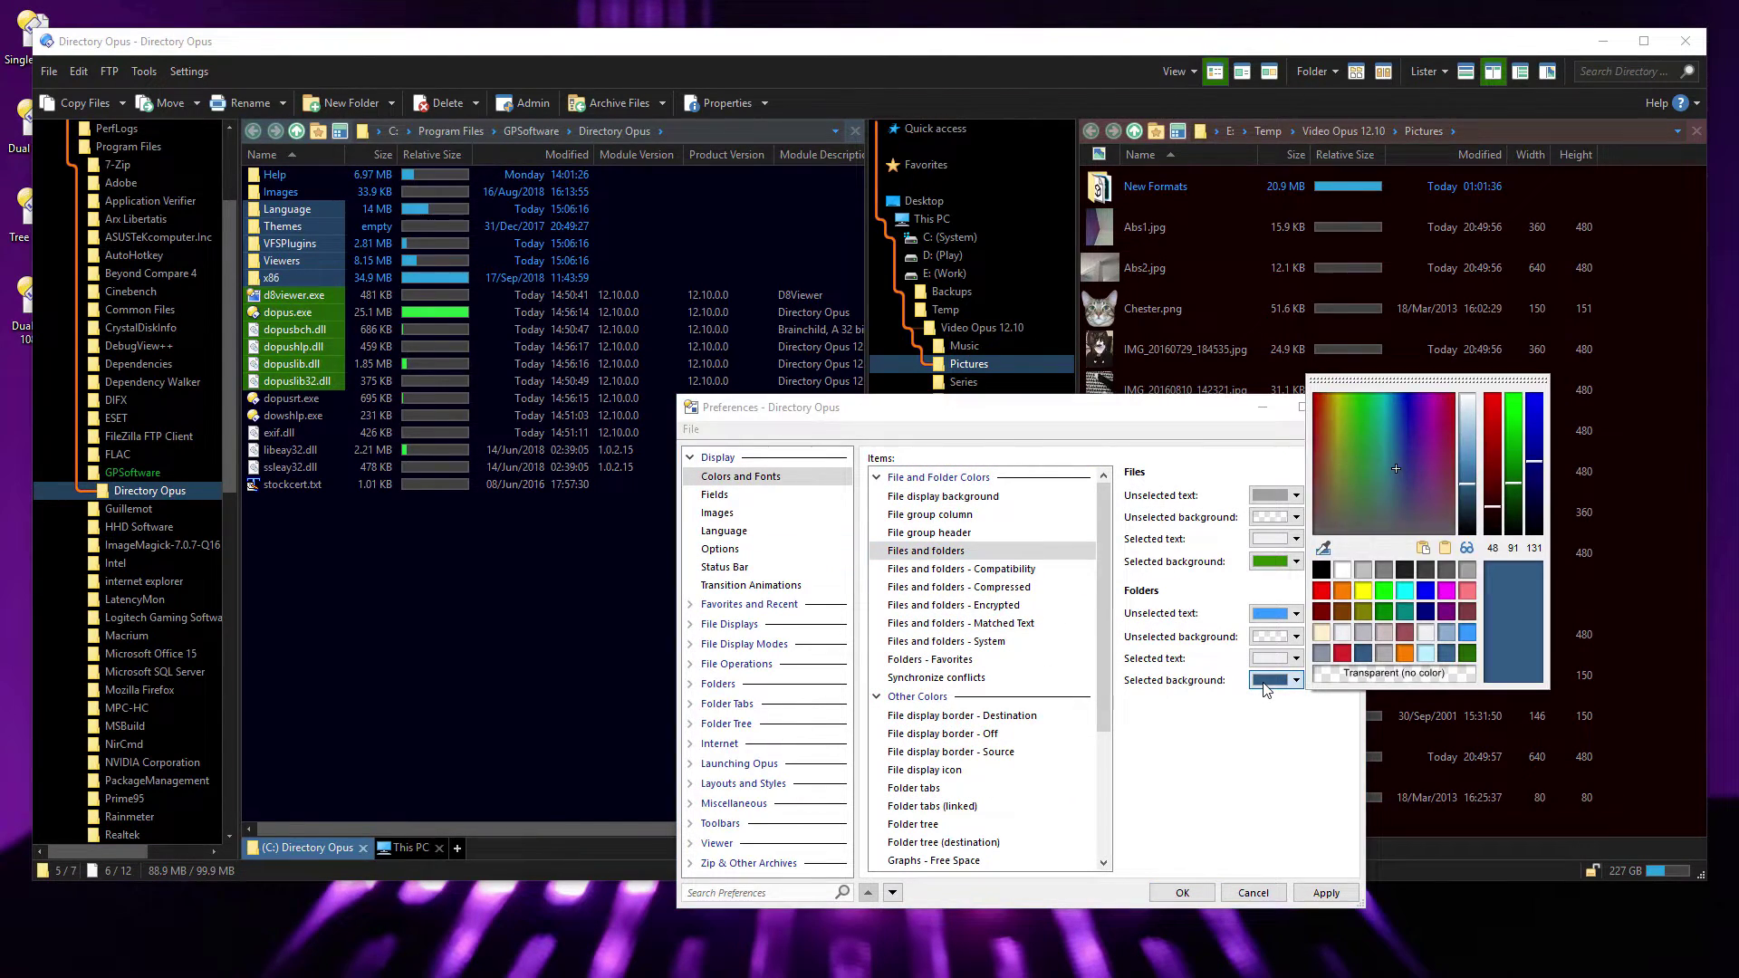
click(1342, 652)
click(1324, 894)
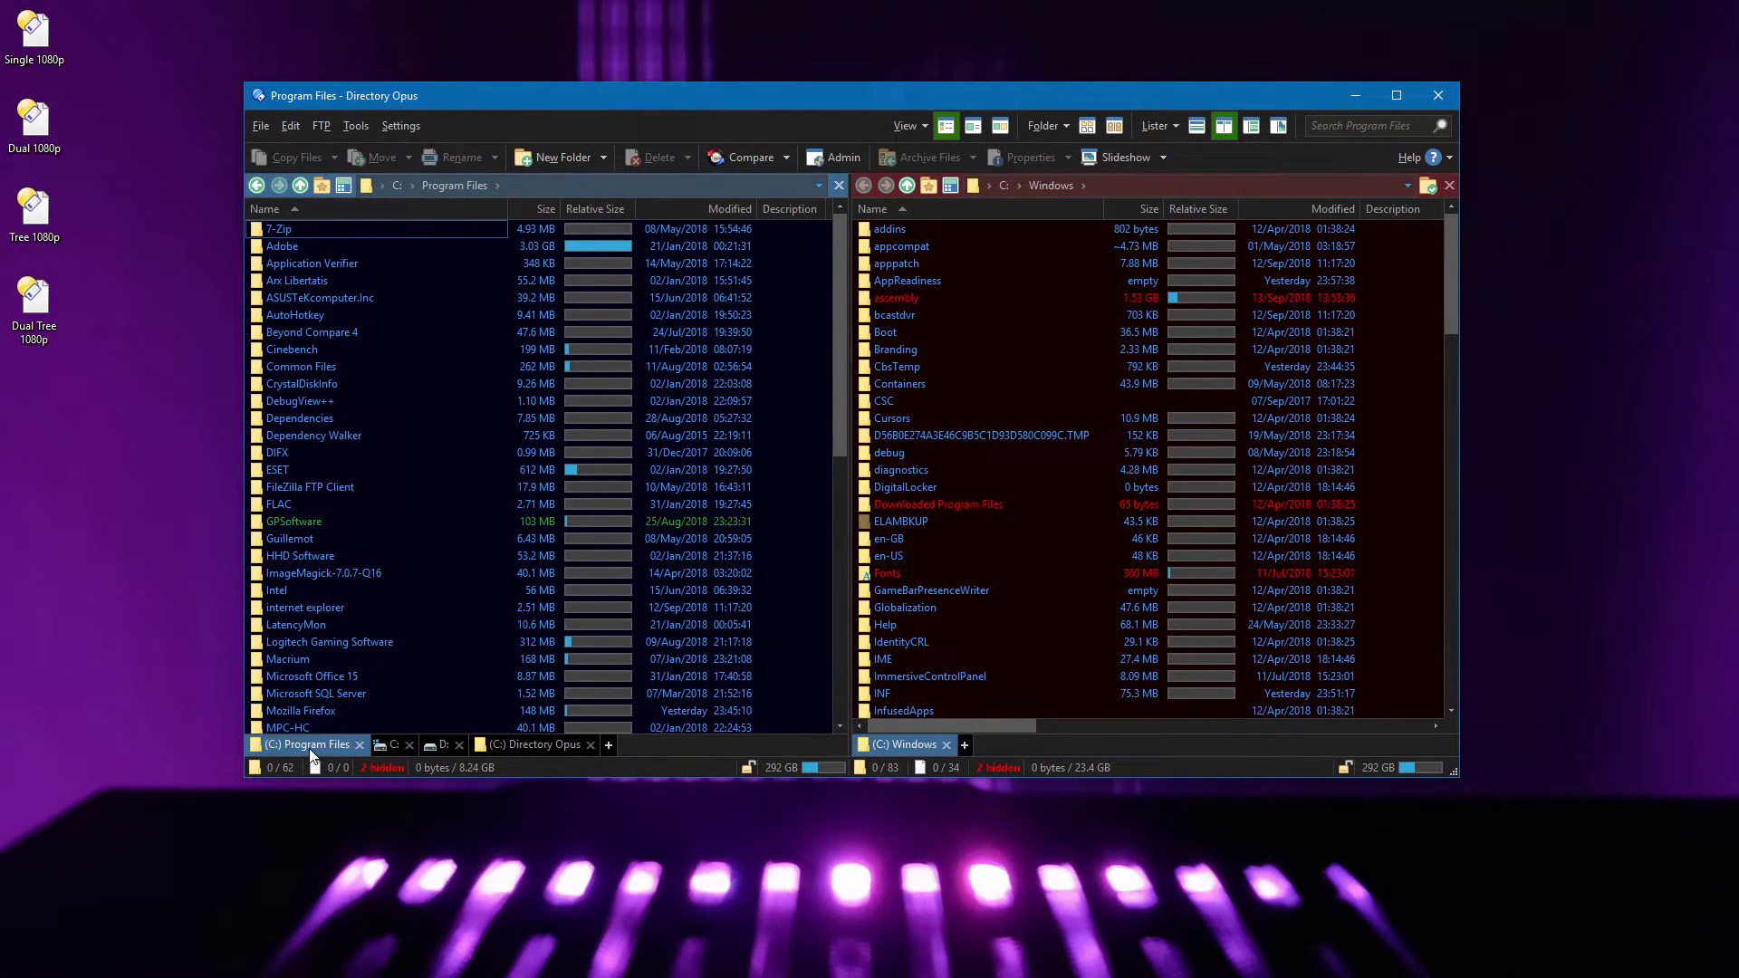
Rename the active tab to 'My Special Tab', then open 7-Zip and return to Program Files.
text(My Special Tab)
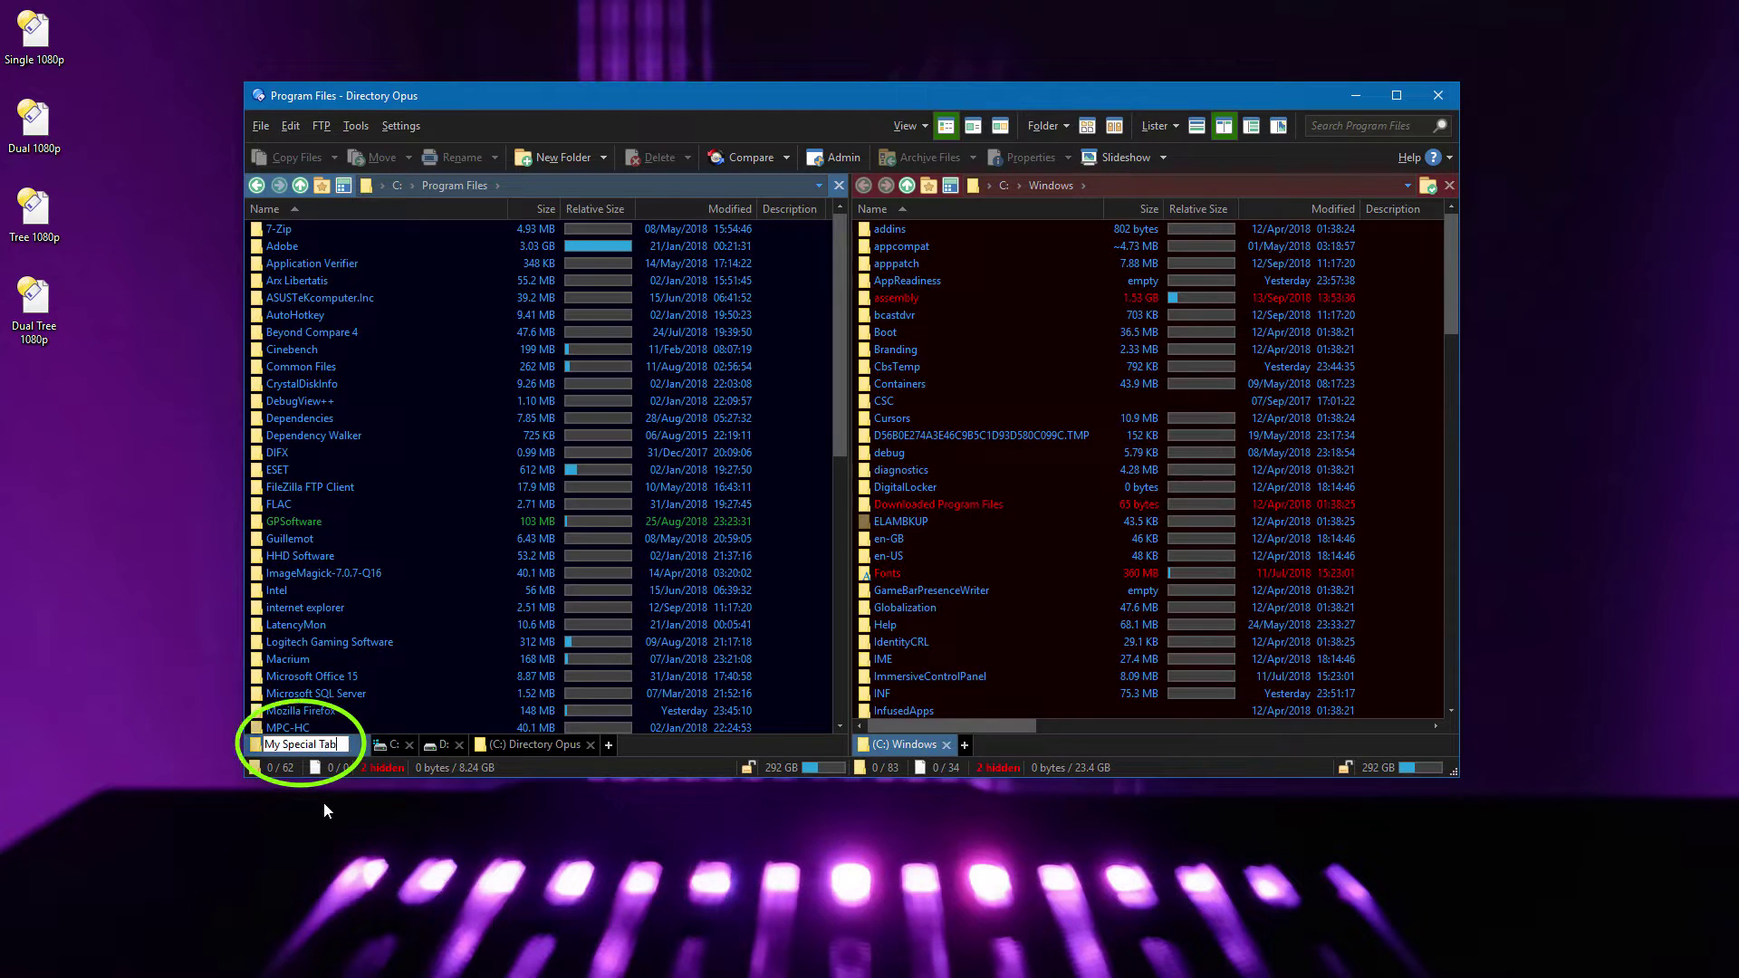
key(Return)
double_click(304, 234)
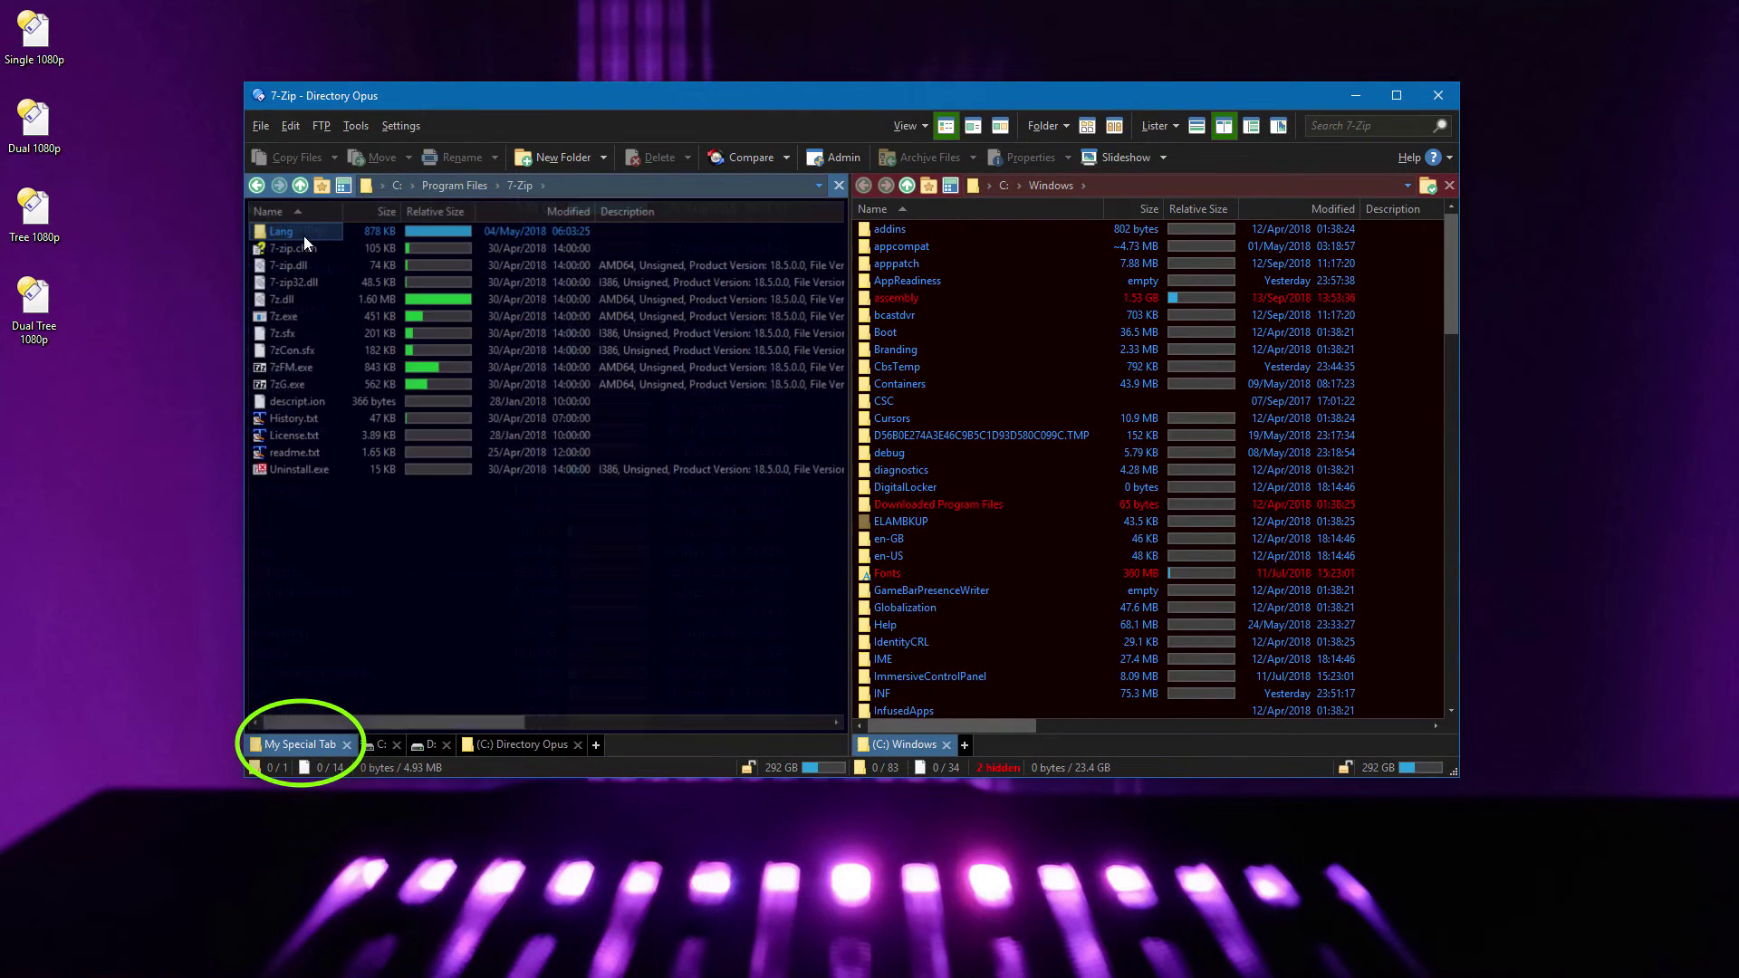
click(304, 185)
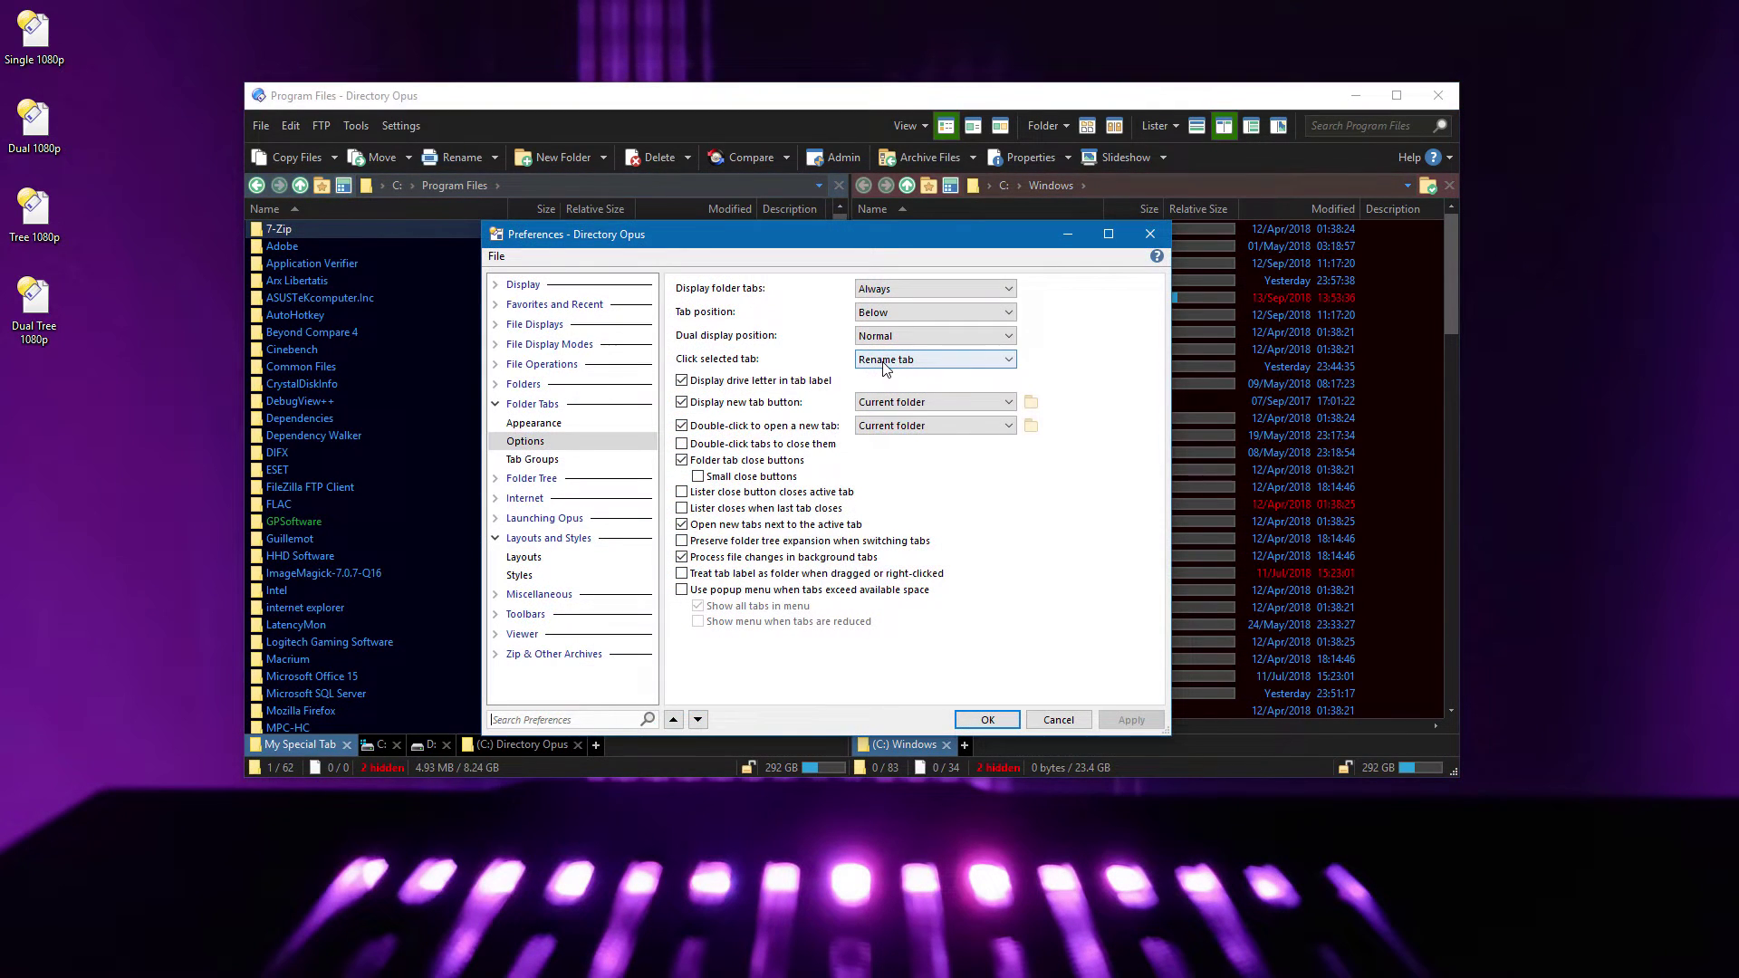
Set Click selected tab to Go to previous, then test it on the Directory Opus tab.
click(924, 360)
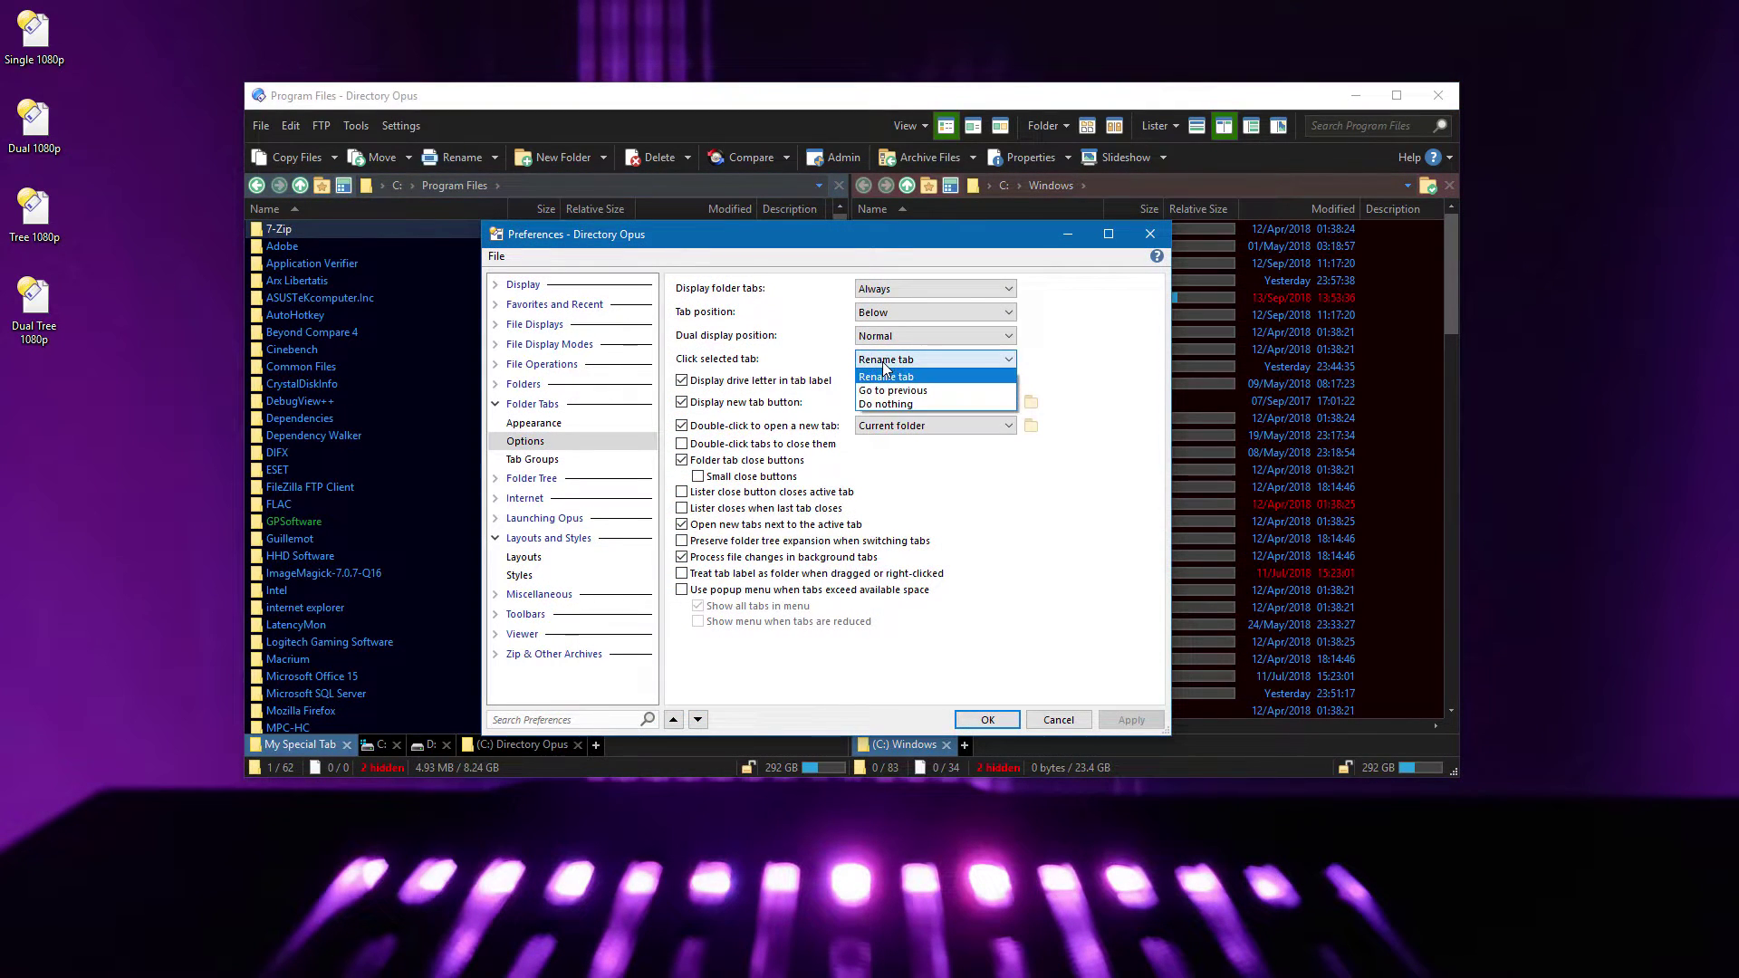
click(926, 390)
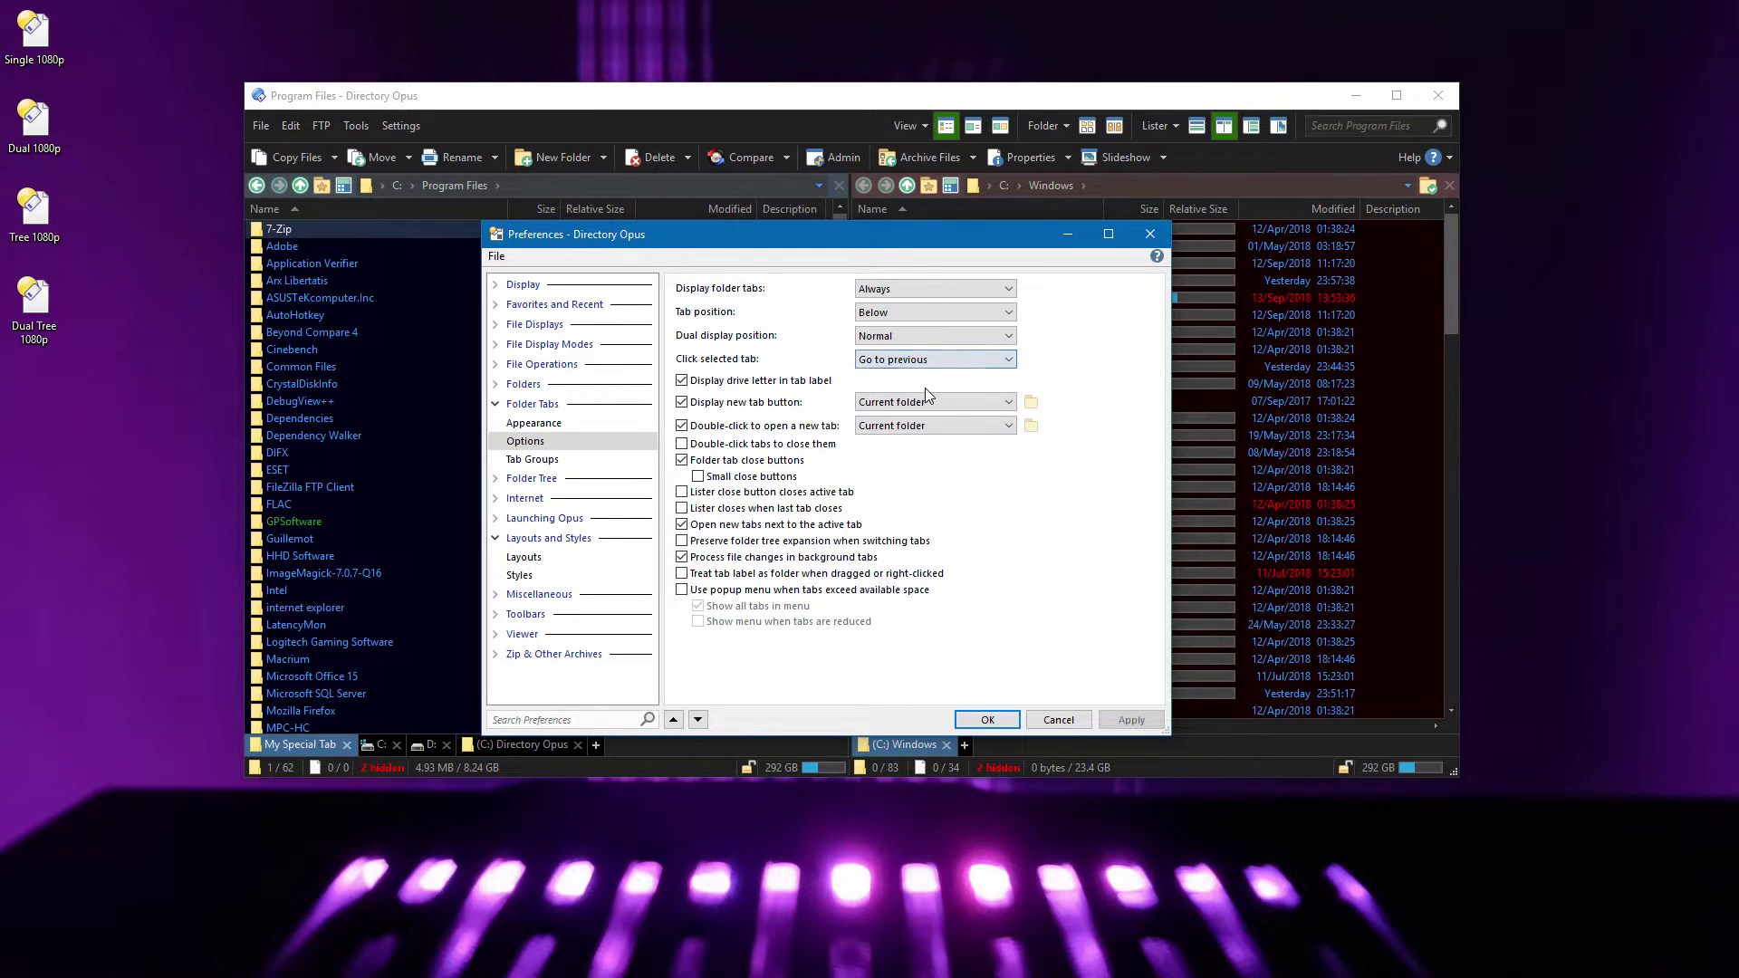
click(978, 720)
click(538, 744)
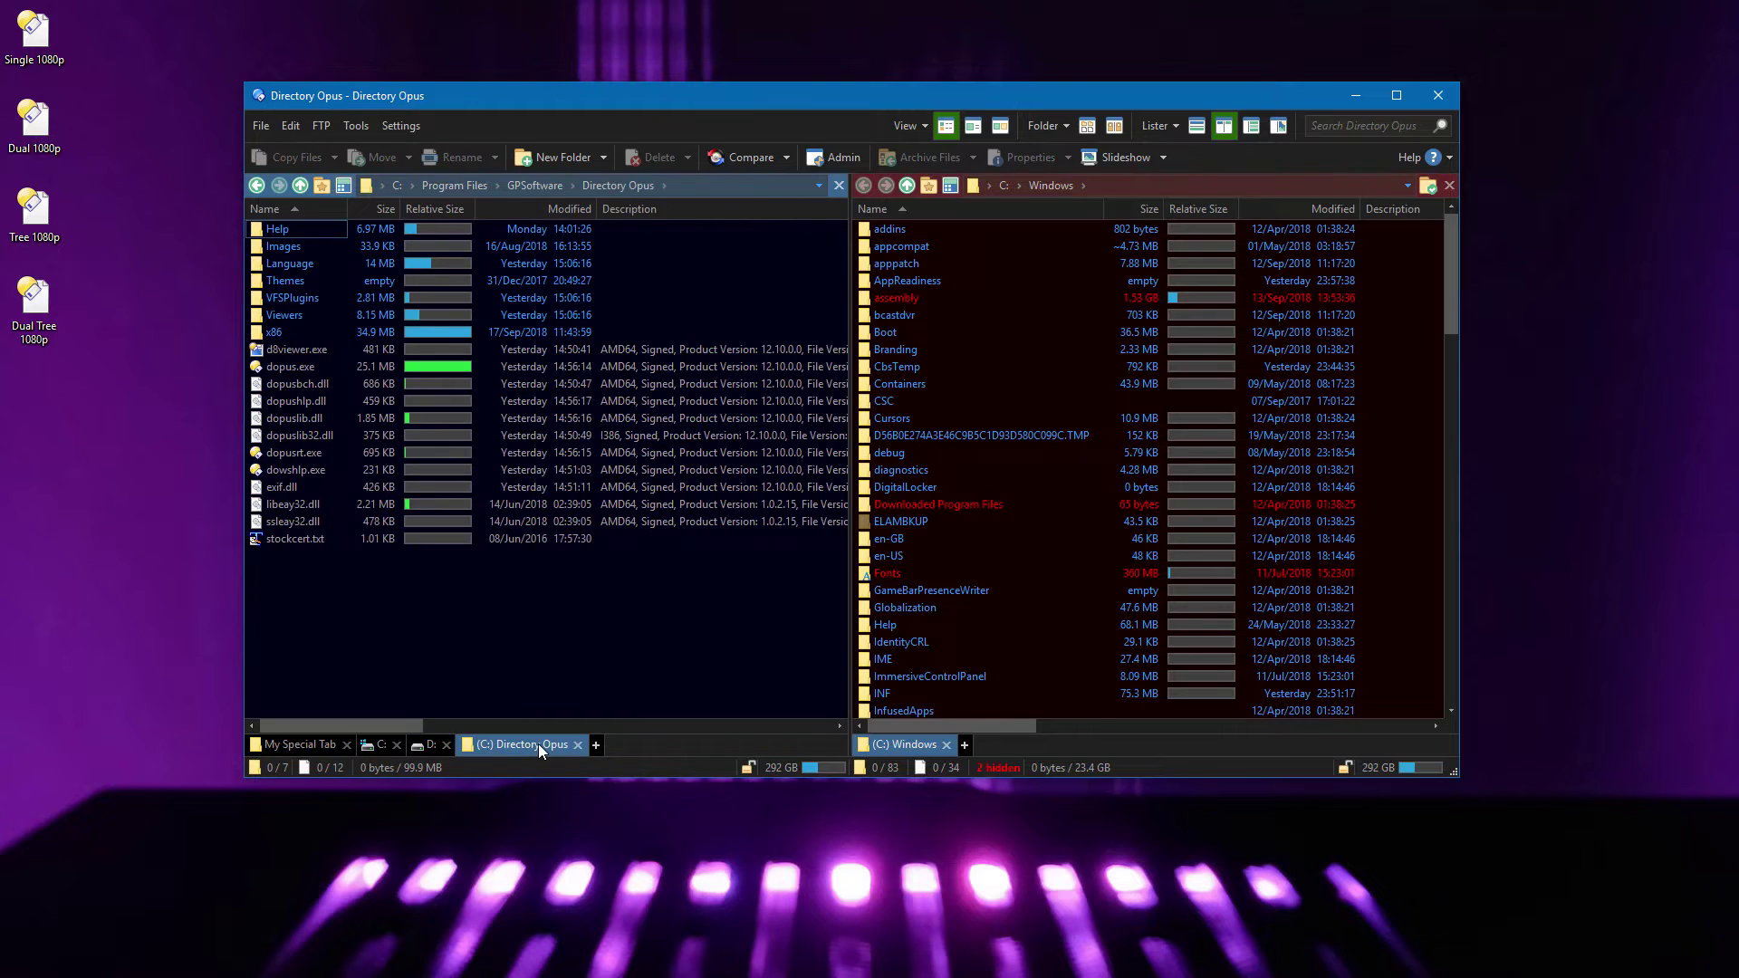
click(538, 743)
click(536, 743)
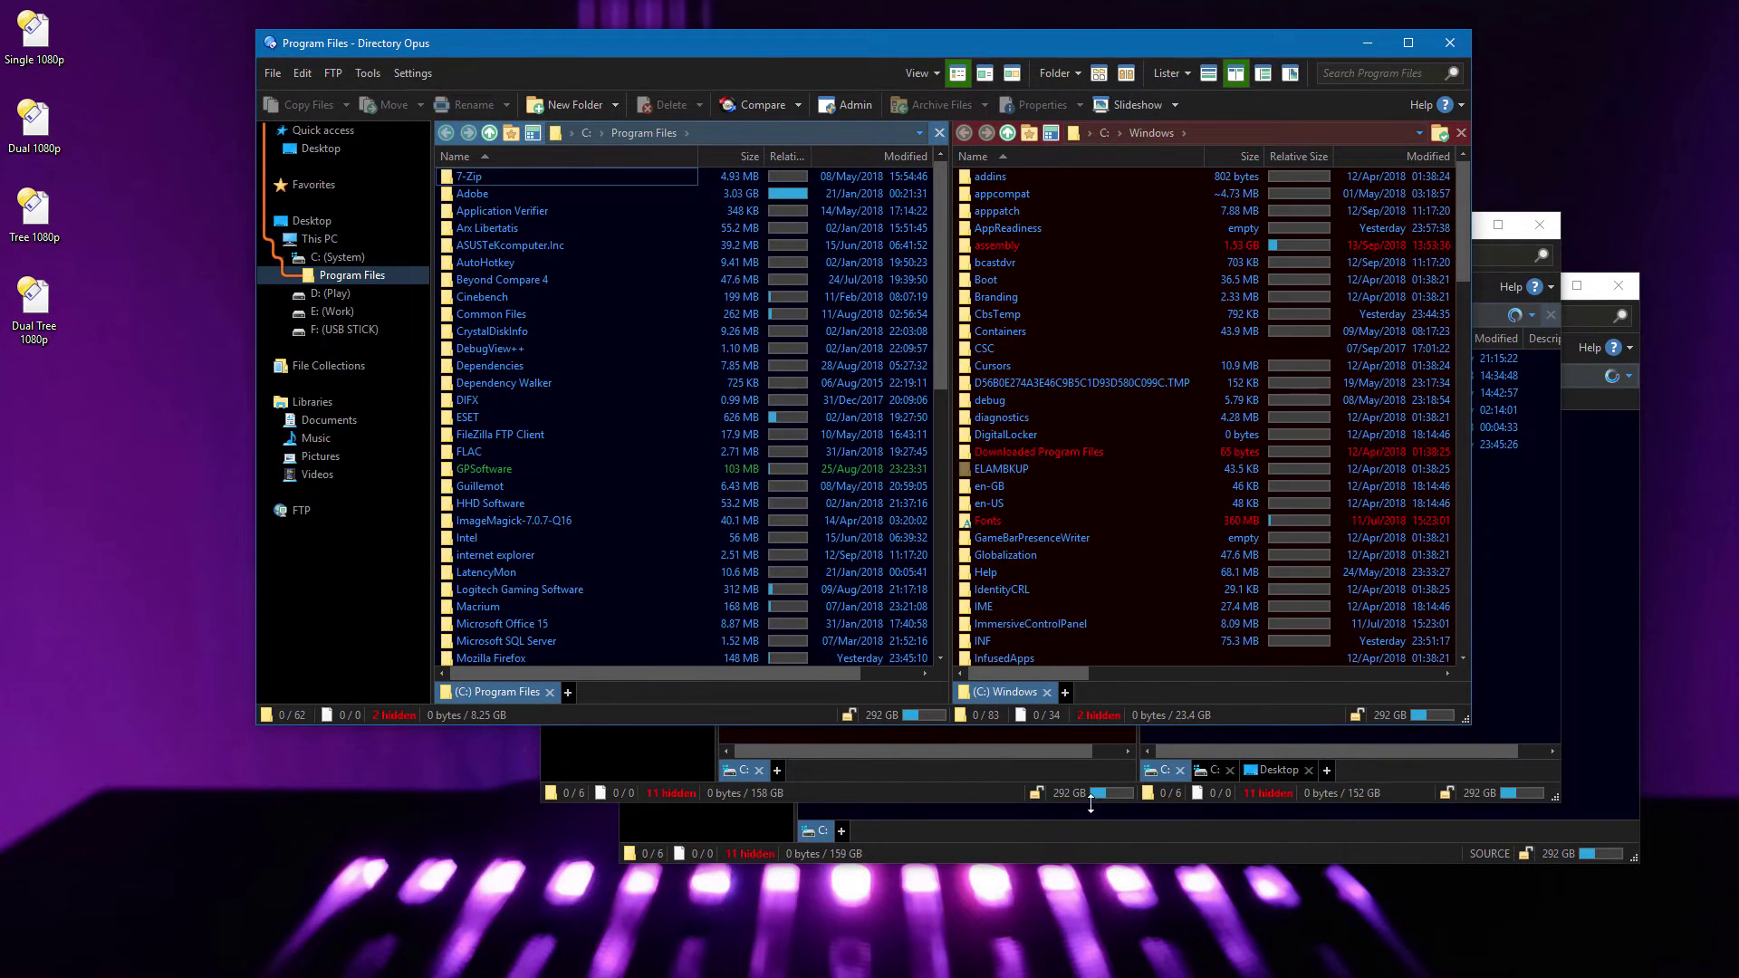
Drag a new tab out into its own Desktop lister and add more Desktop tabs.
click(1327, 770)
drag(1375, 766, 1261, 848)
key(ctrl+t)
key(ctrl+t)
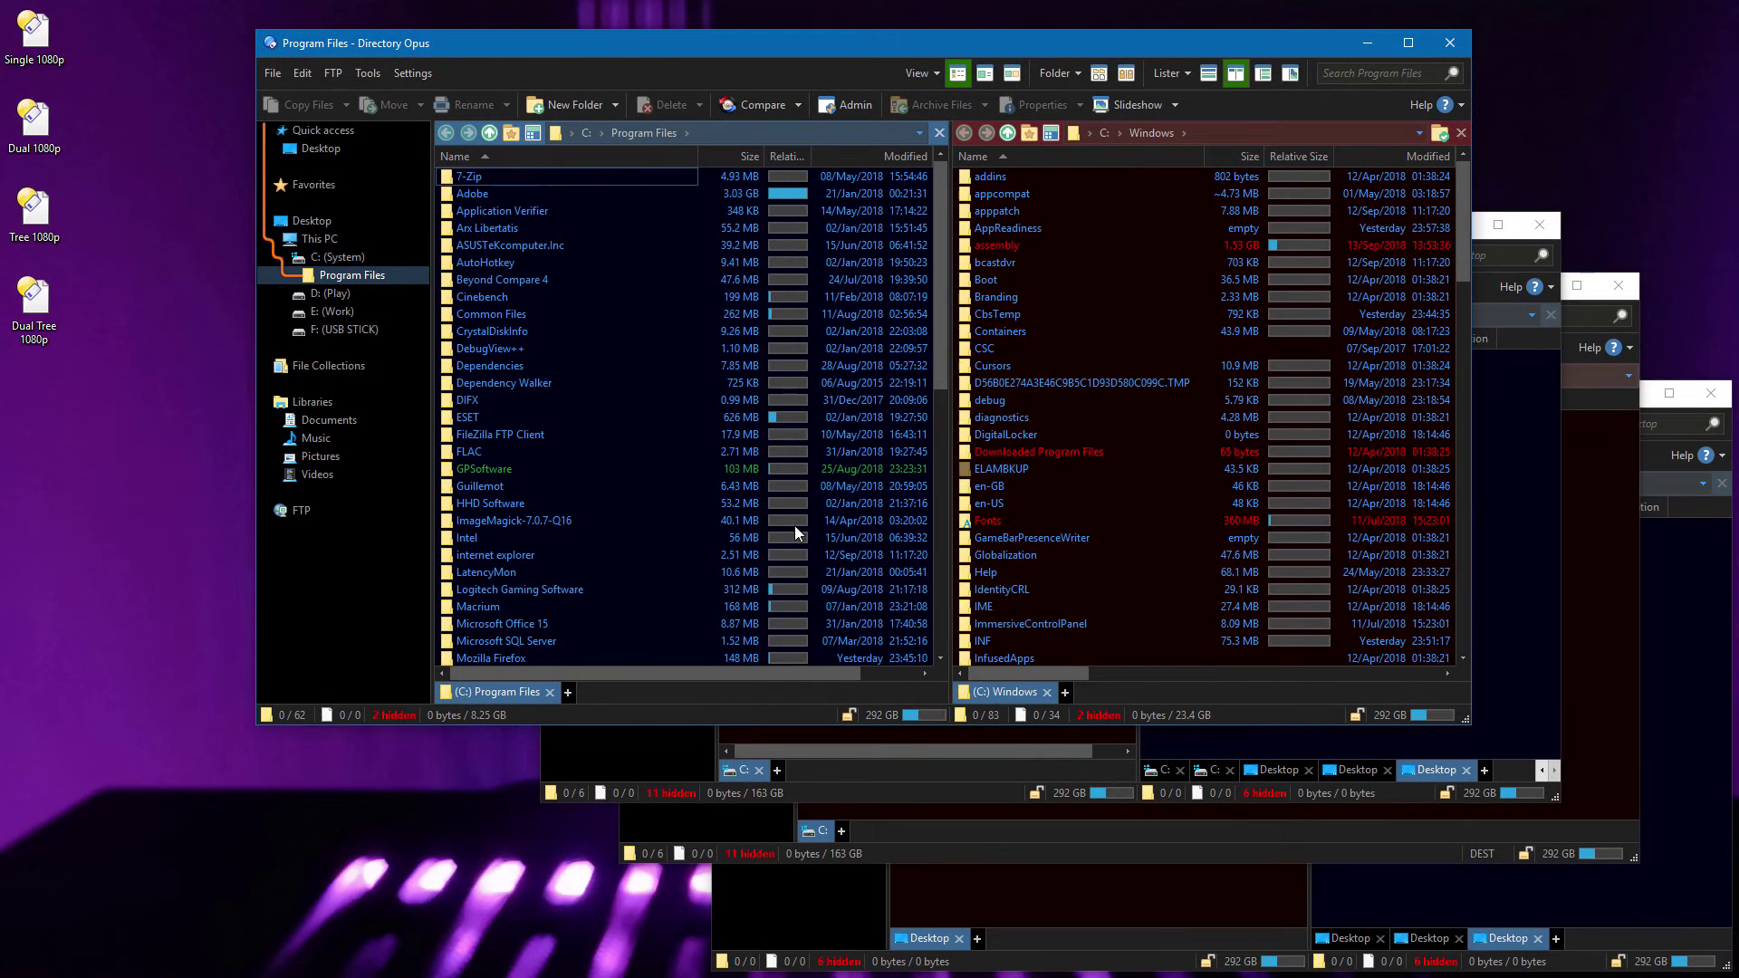
Run Close ALLLISTERS=collapse,unique from the command bar.
text(>)
text(Close ALLLISTERS=collapse,unique)
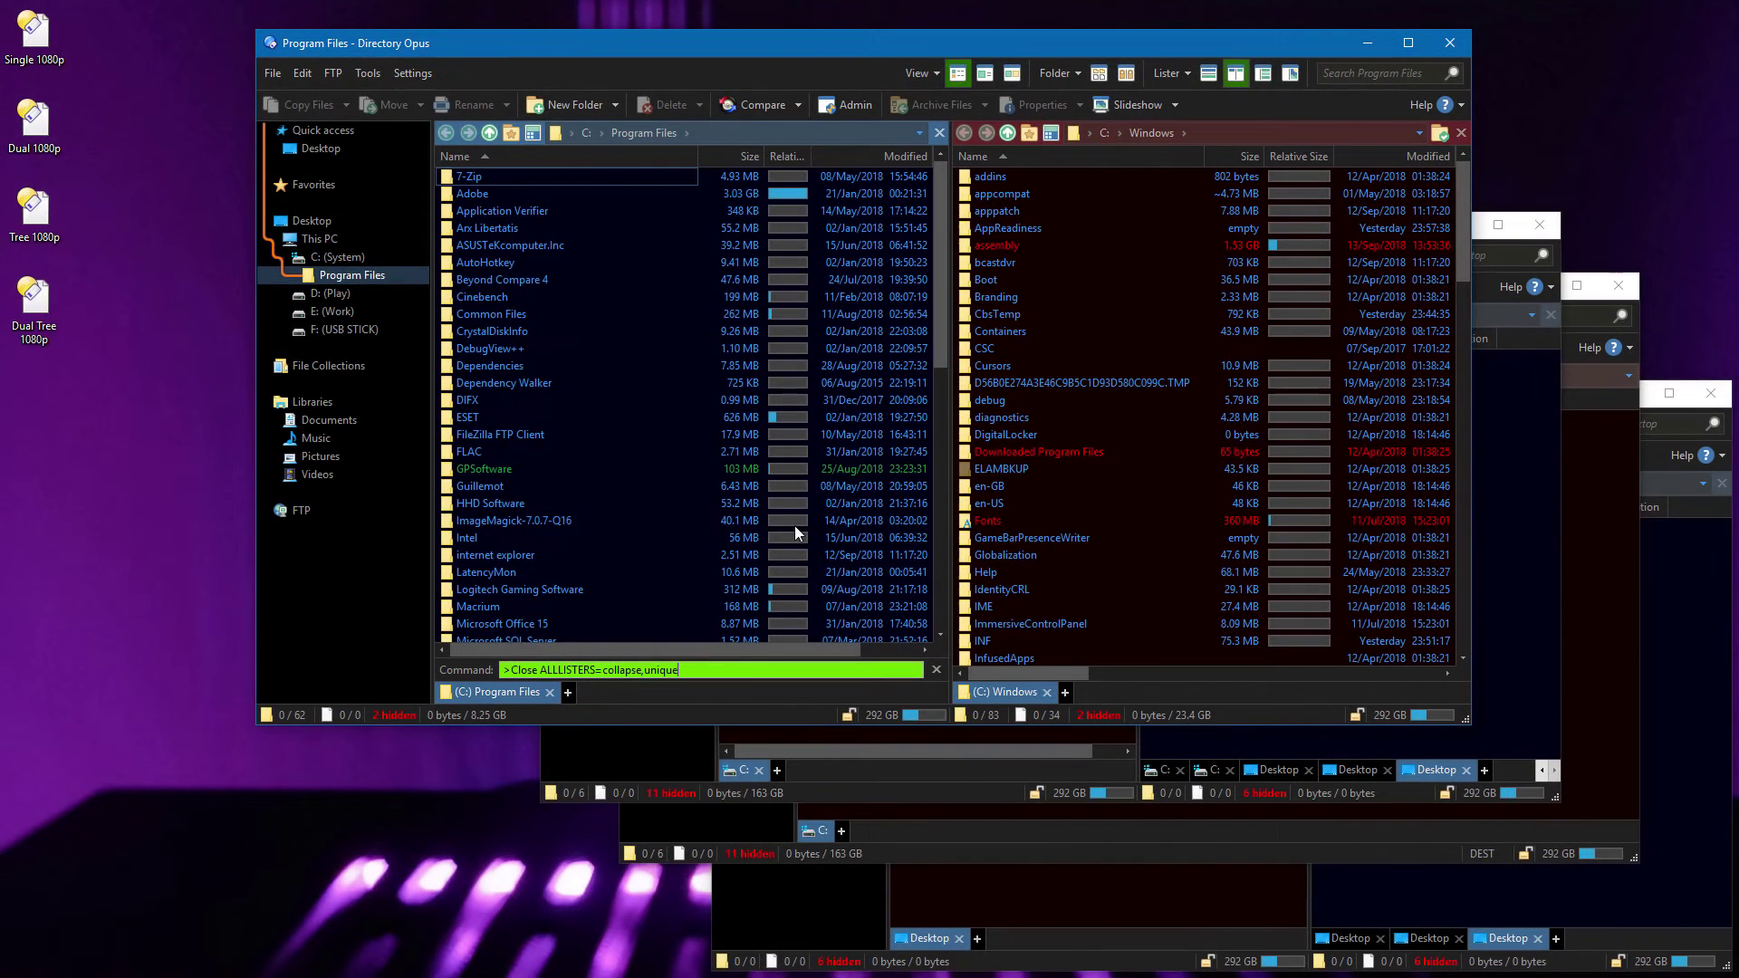
key(Return)
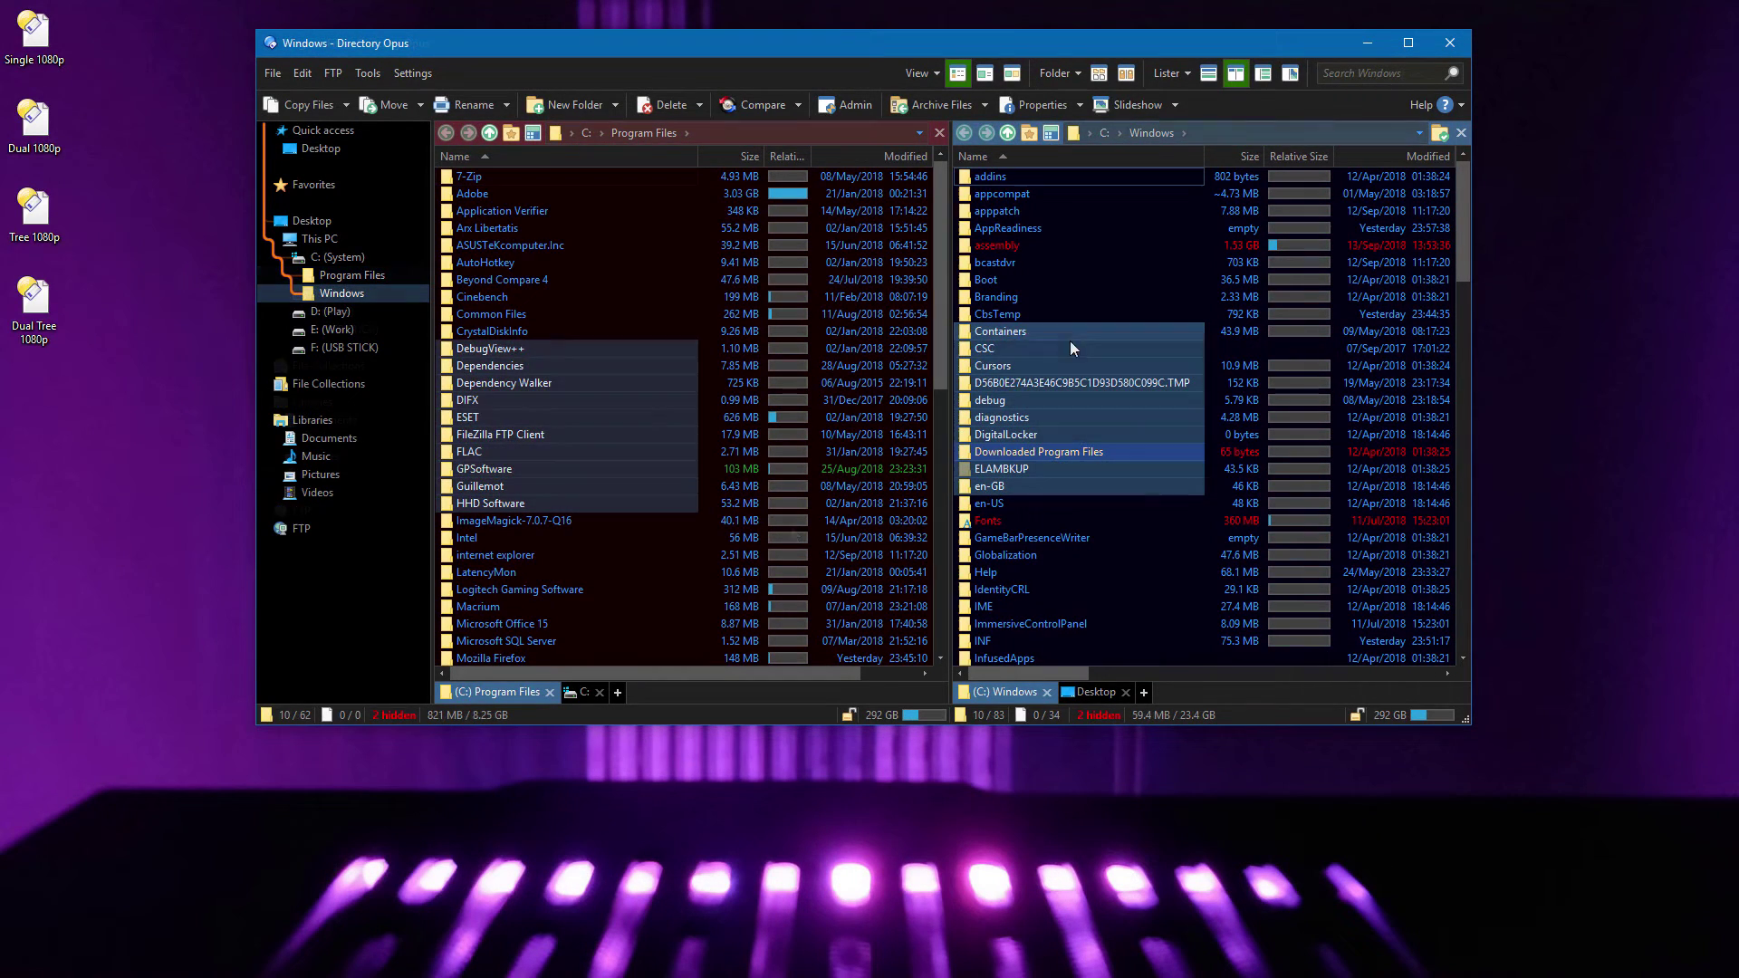
Swap the active pane between Program Files and Windows with Tab, ending on Windows.
key(Tab)
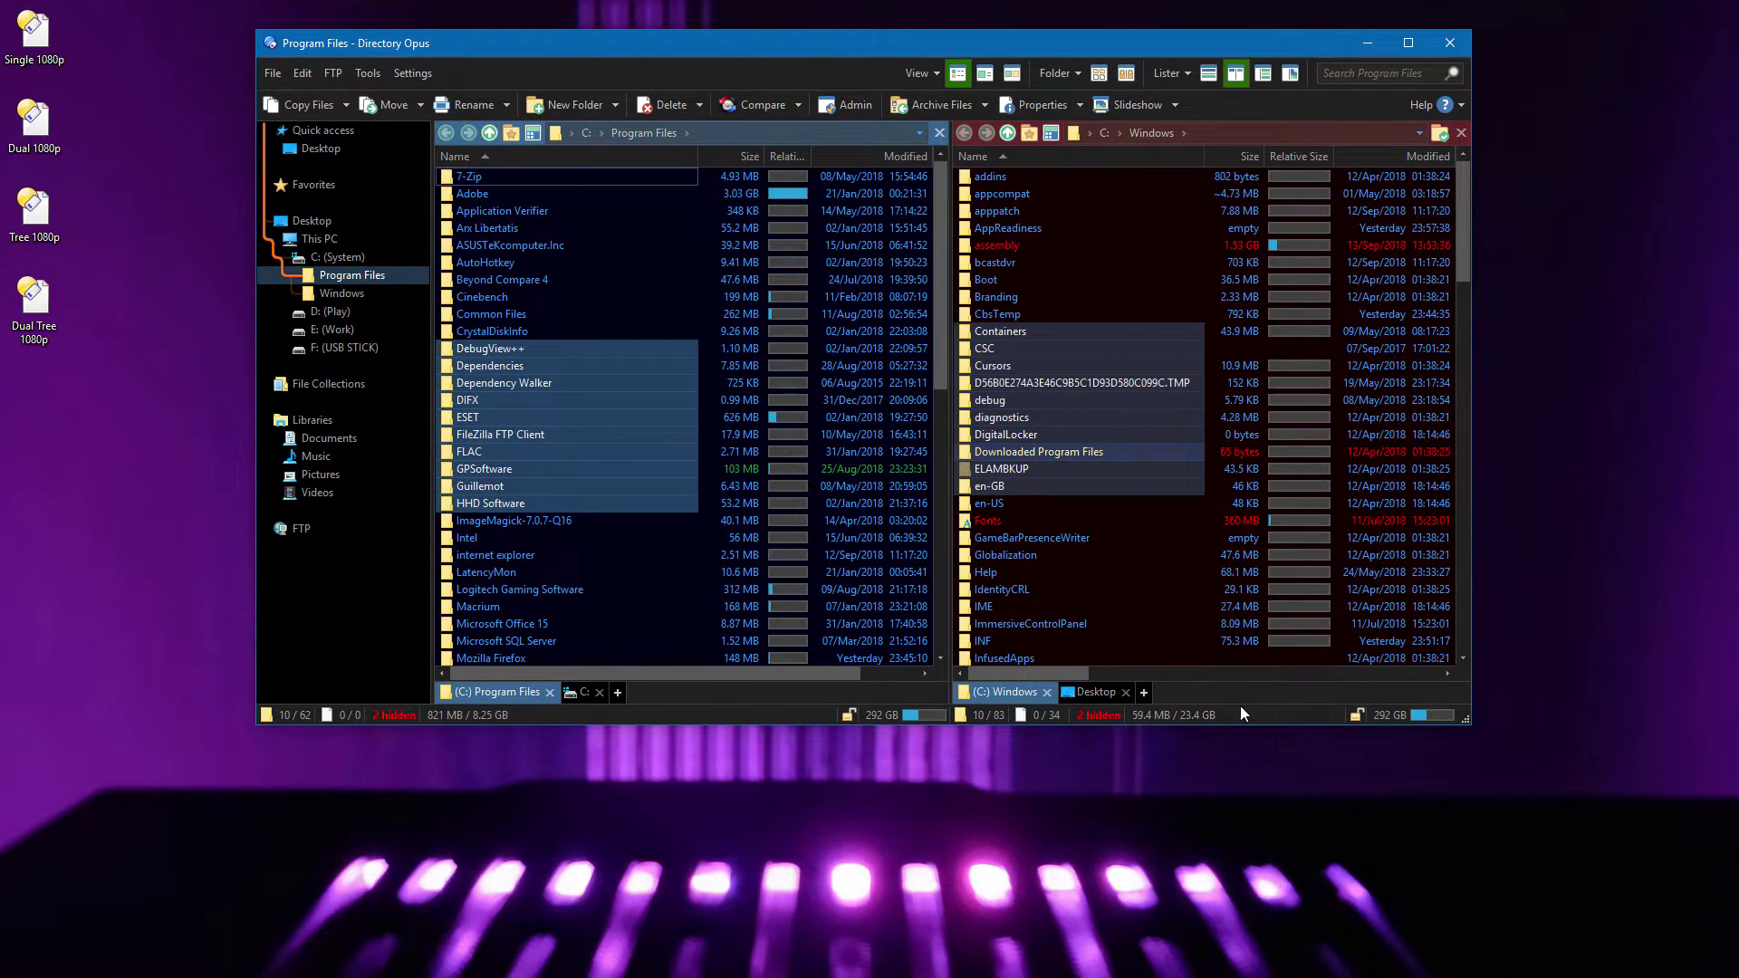
key(Tab)
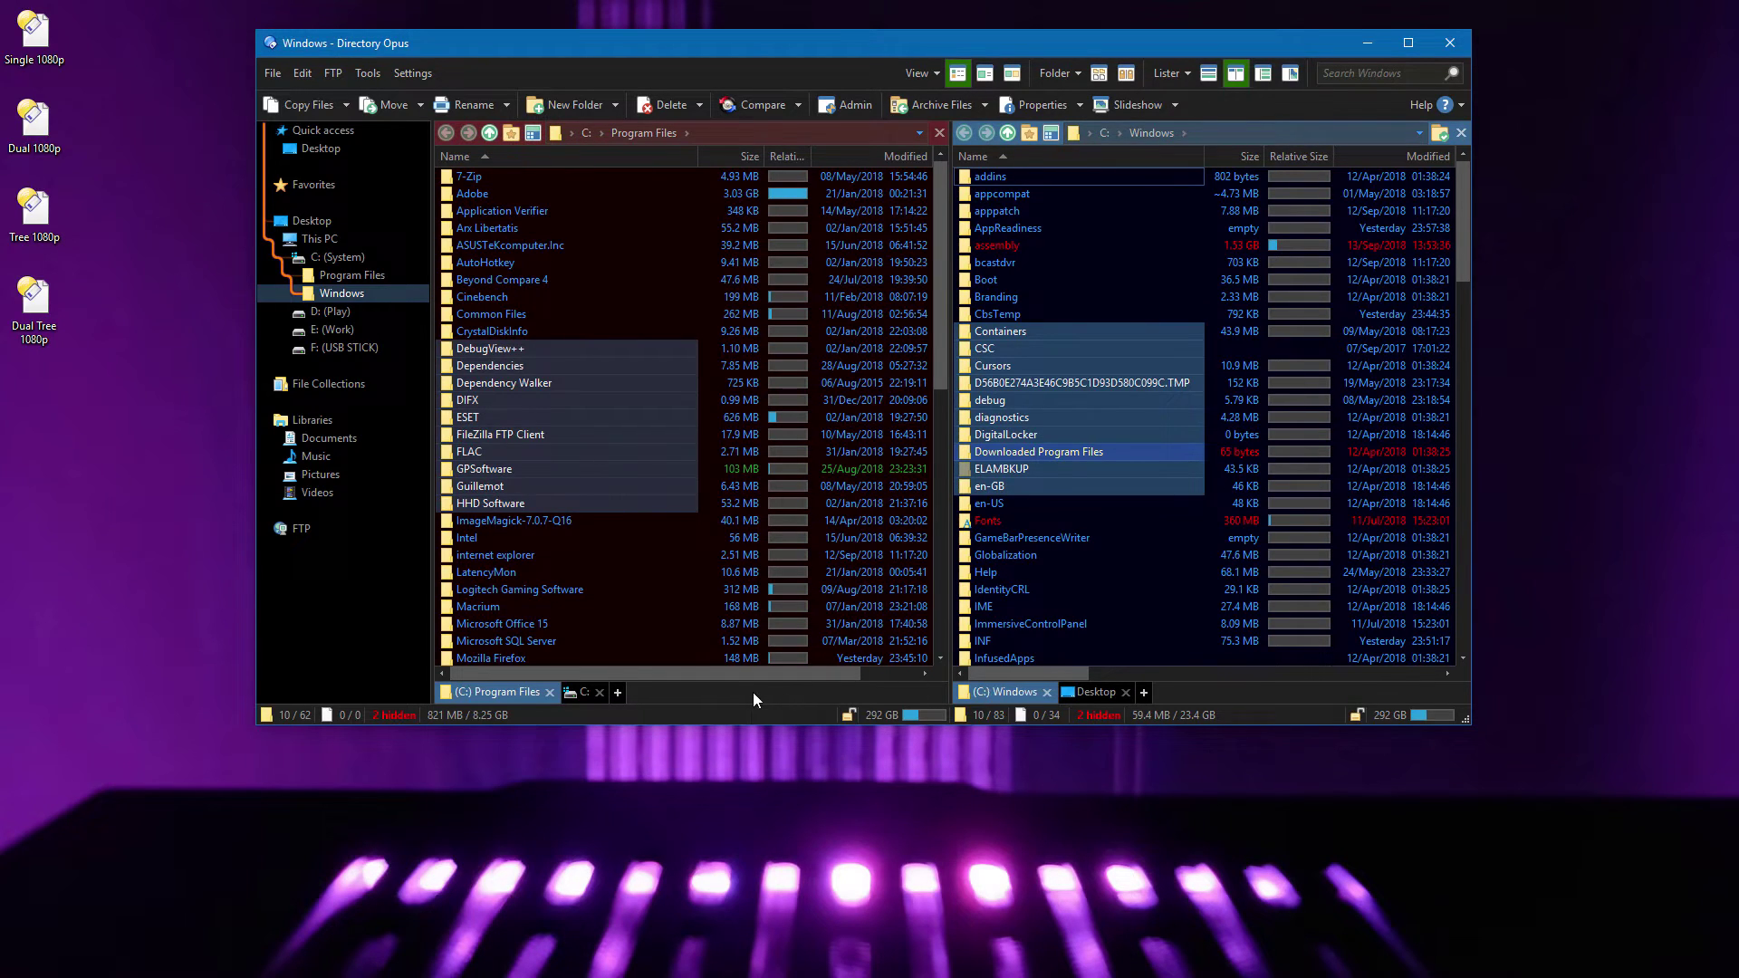
key(Tab)
key(Tab)
click(828, 676)
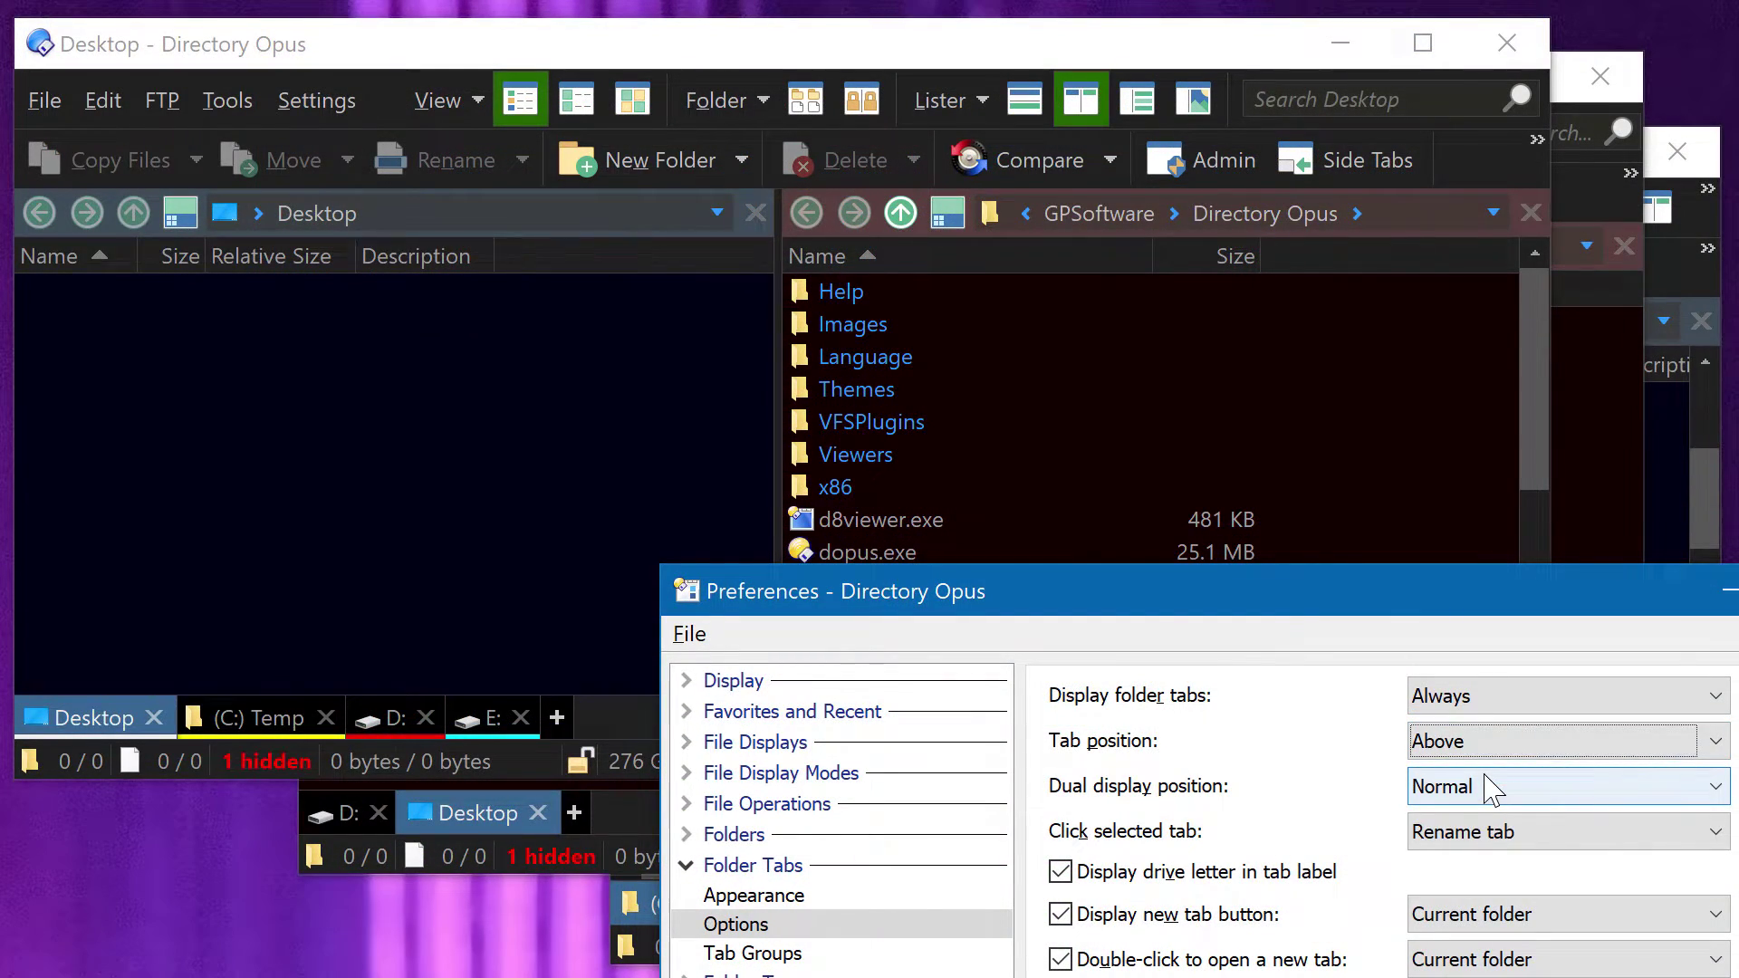
Try the folder tab position at Left, Right, then Below, and close Preferences.
click(1486, 747)
click(1476, 829)
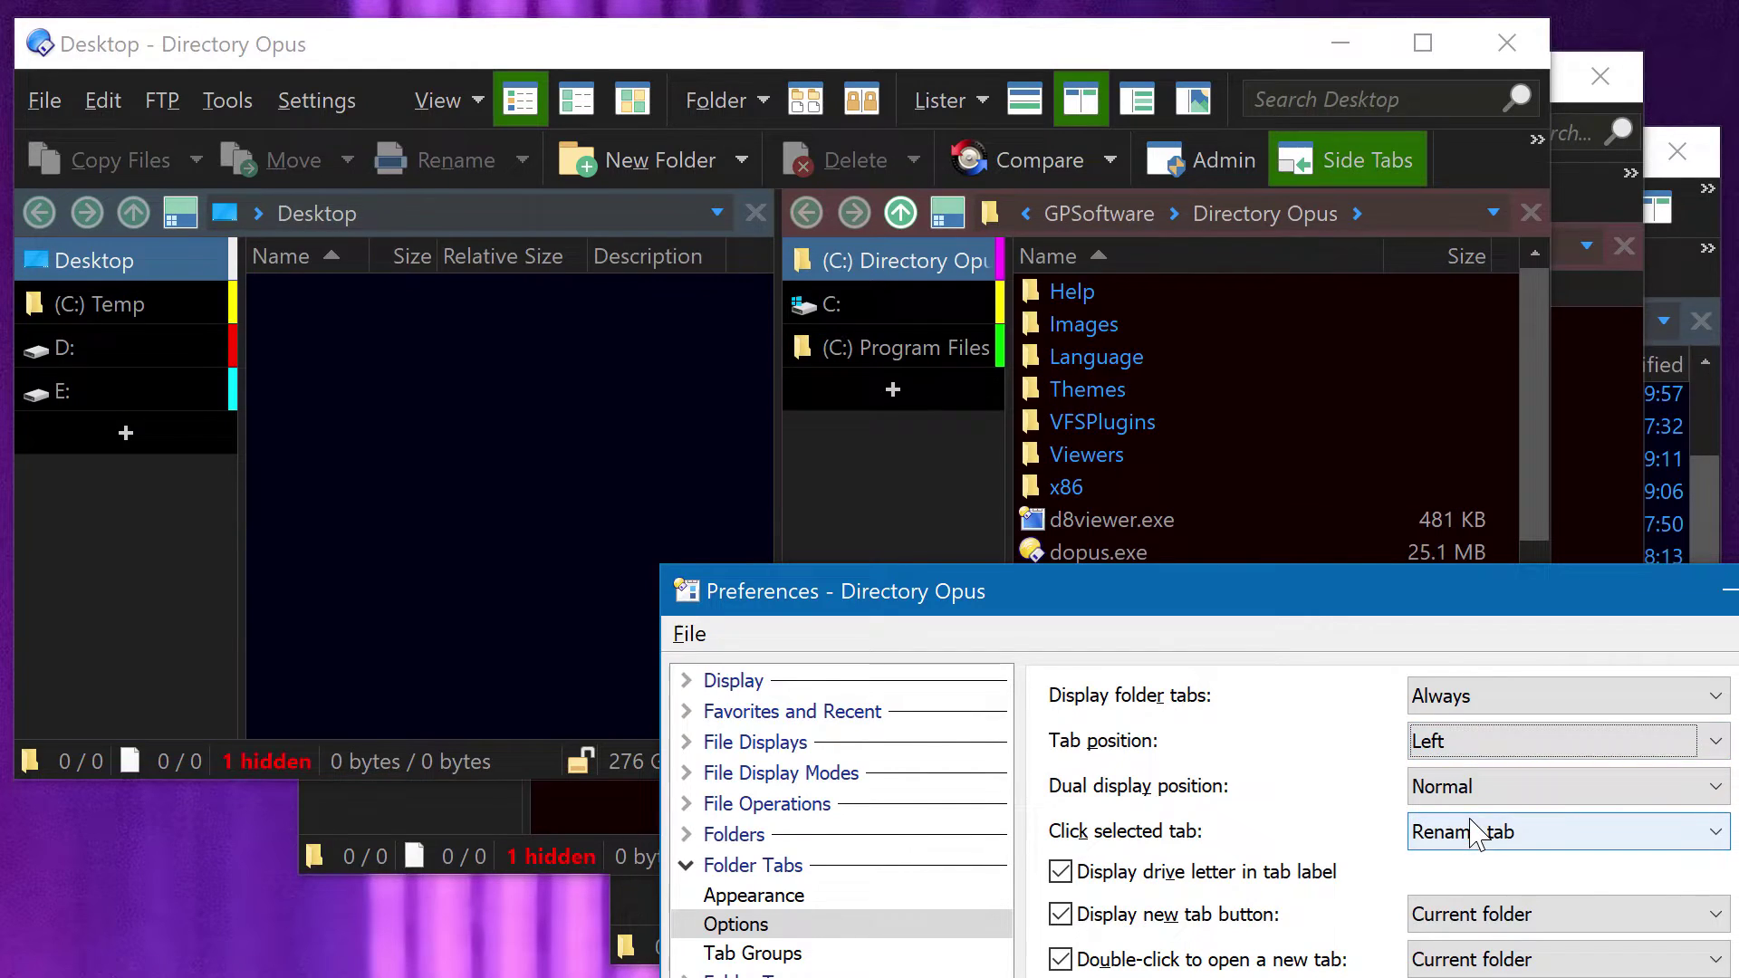
click(1464, 748)
click(1458, 853)
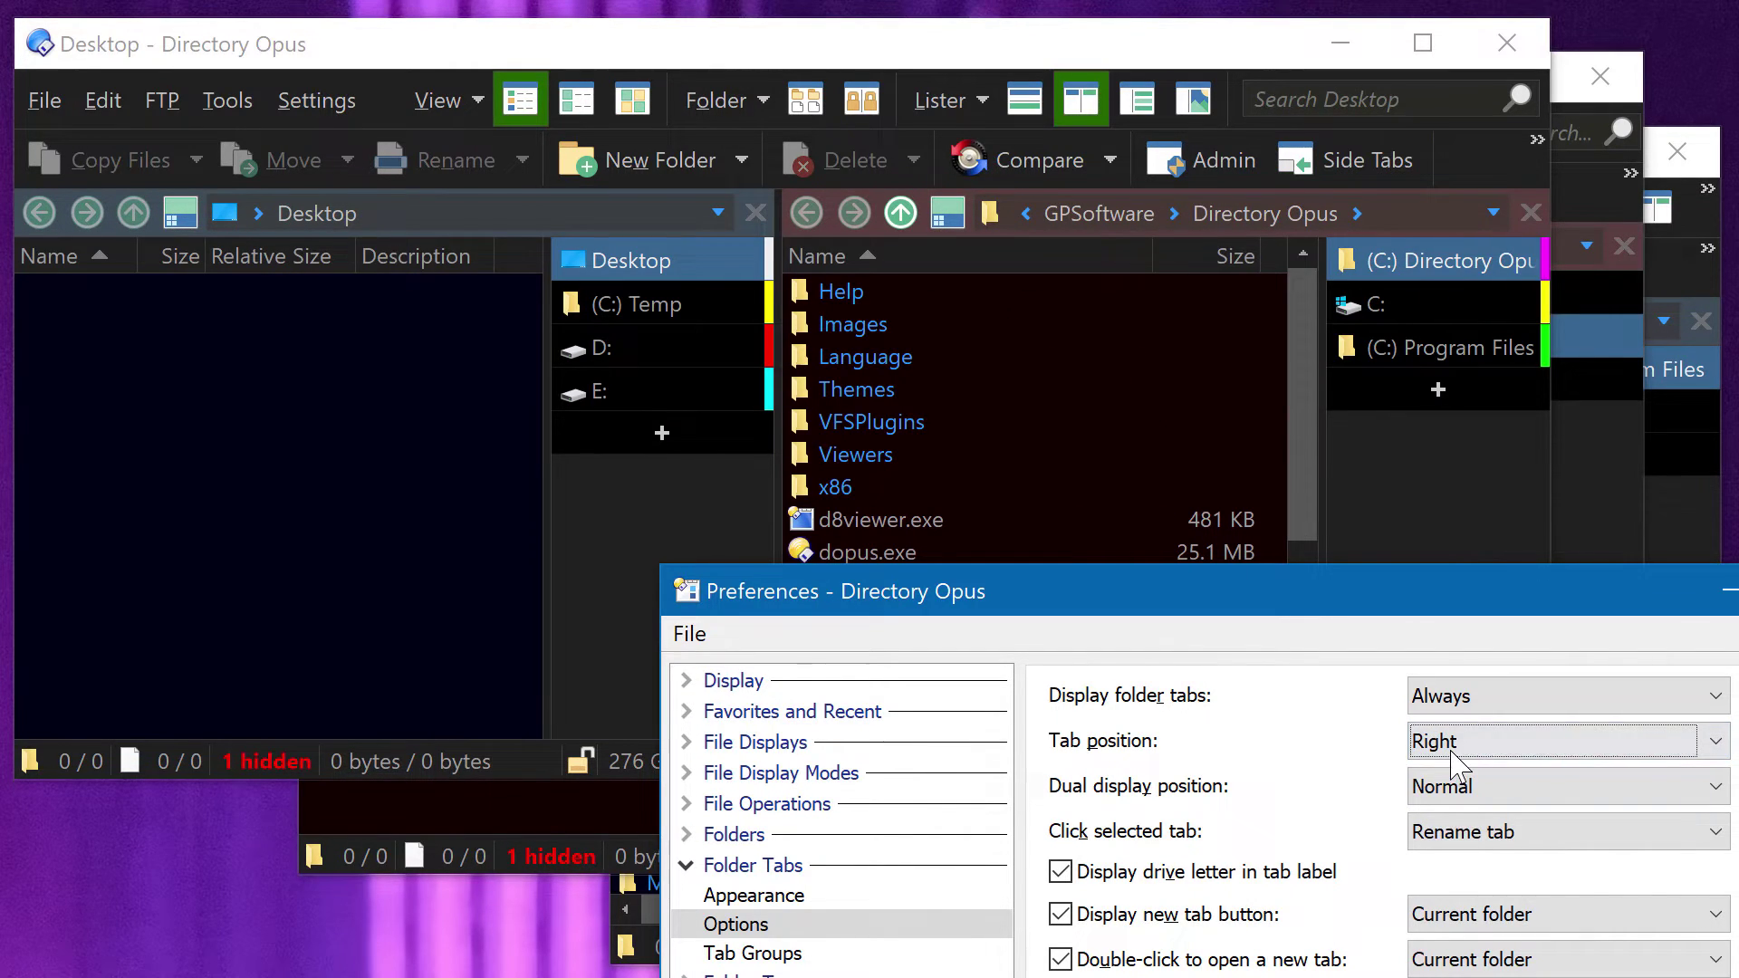
click(1462, 748)
click(1465, 797)
key(Escape)
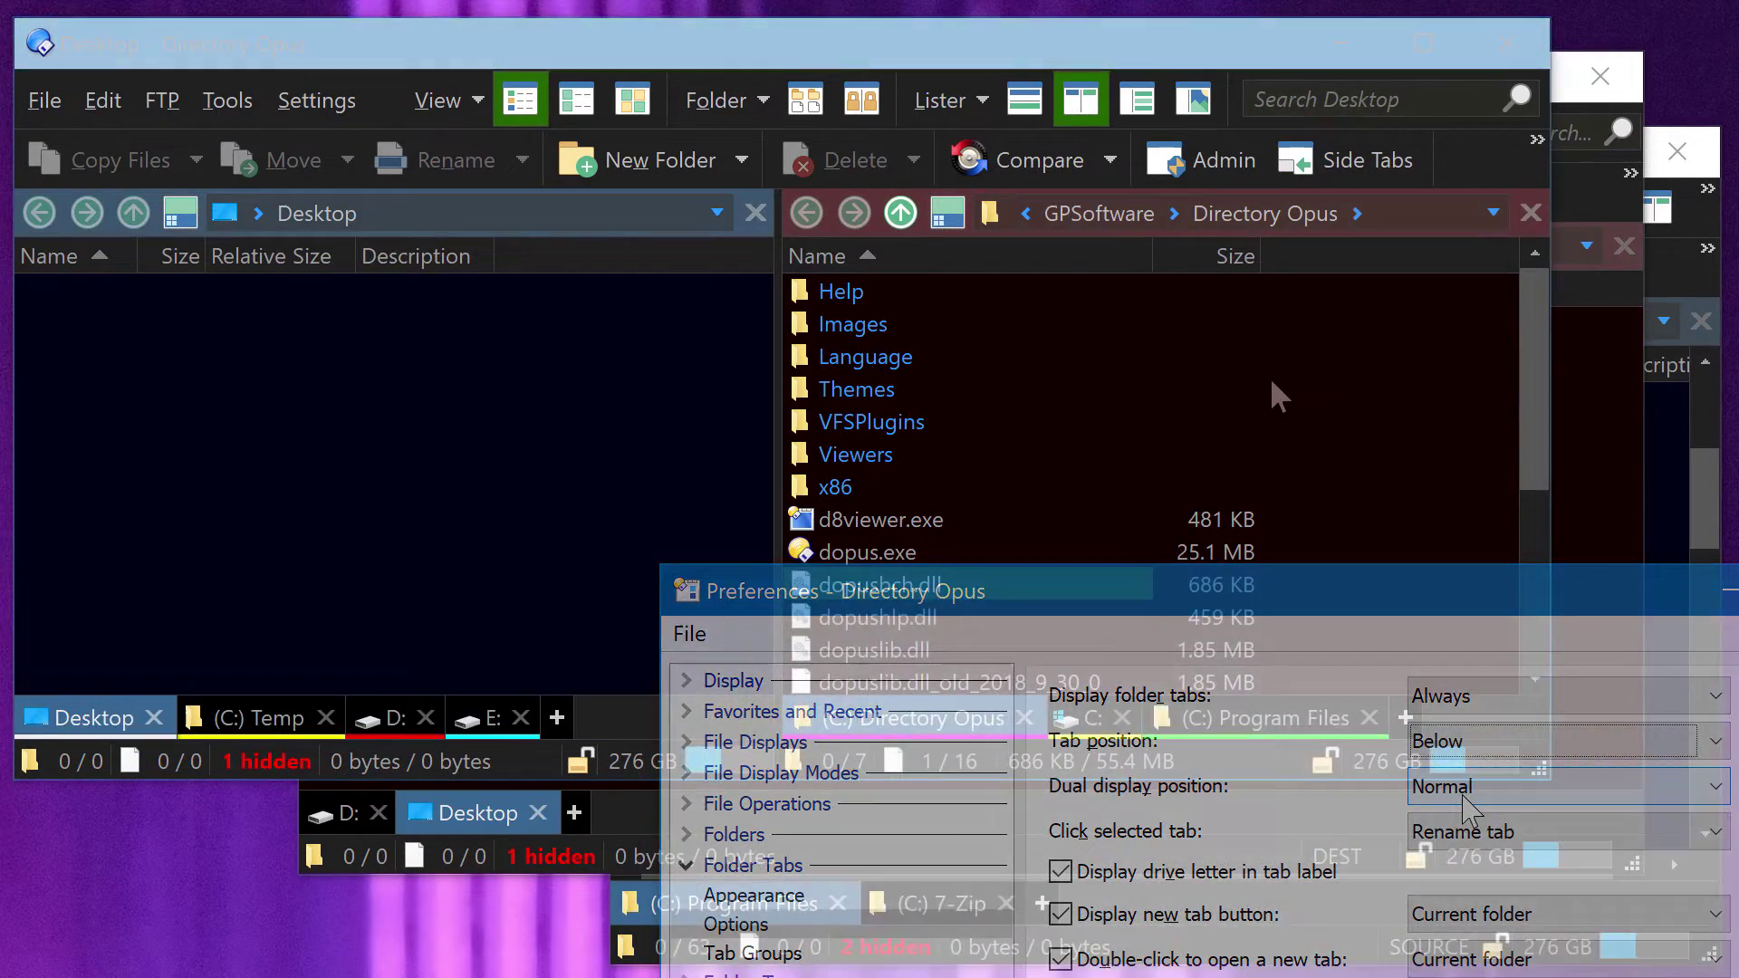
Toggle the Side Tabs toolbar button on, off and on again.
click(1334, 159)
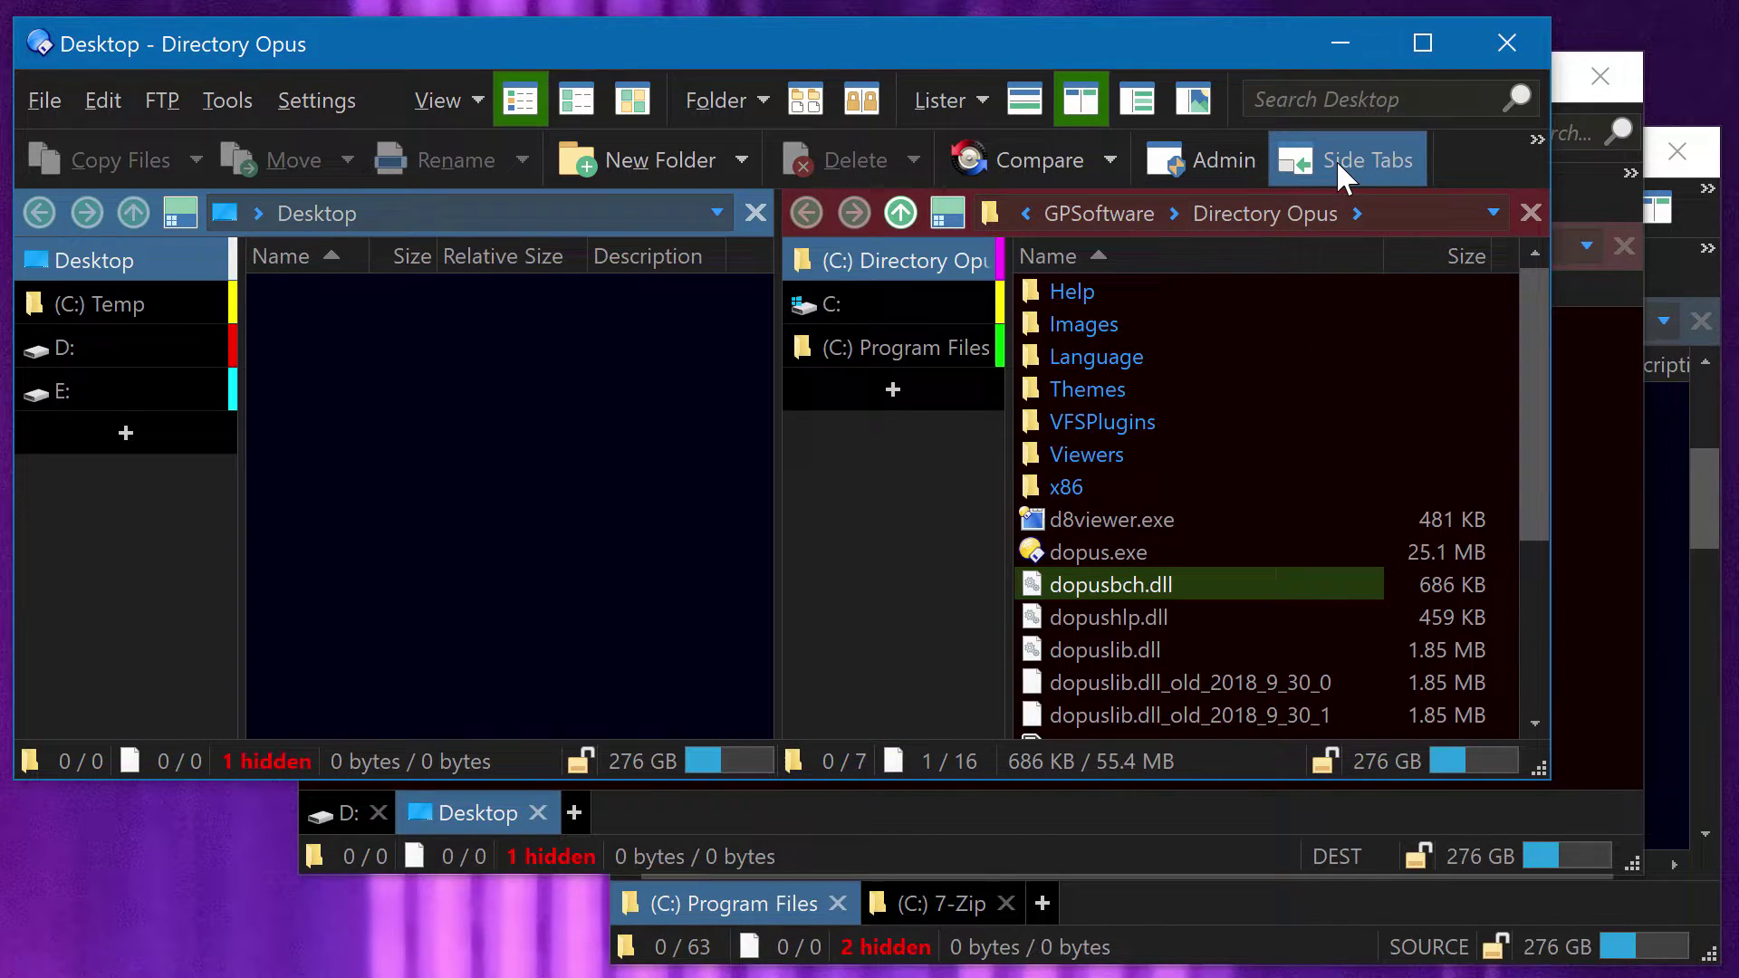
click(1334, 159)
click(1335, 160)
click(1214, 810)
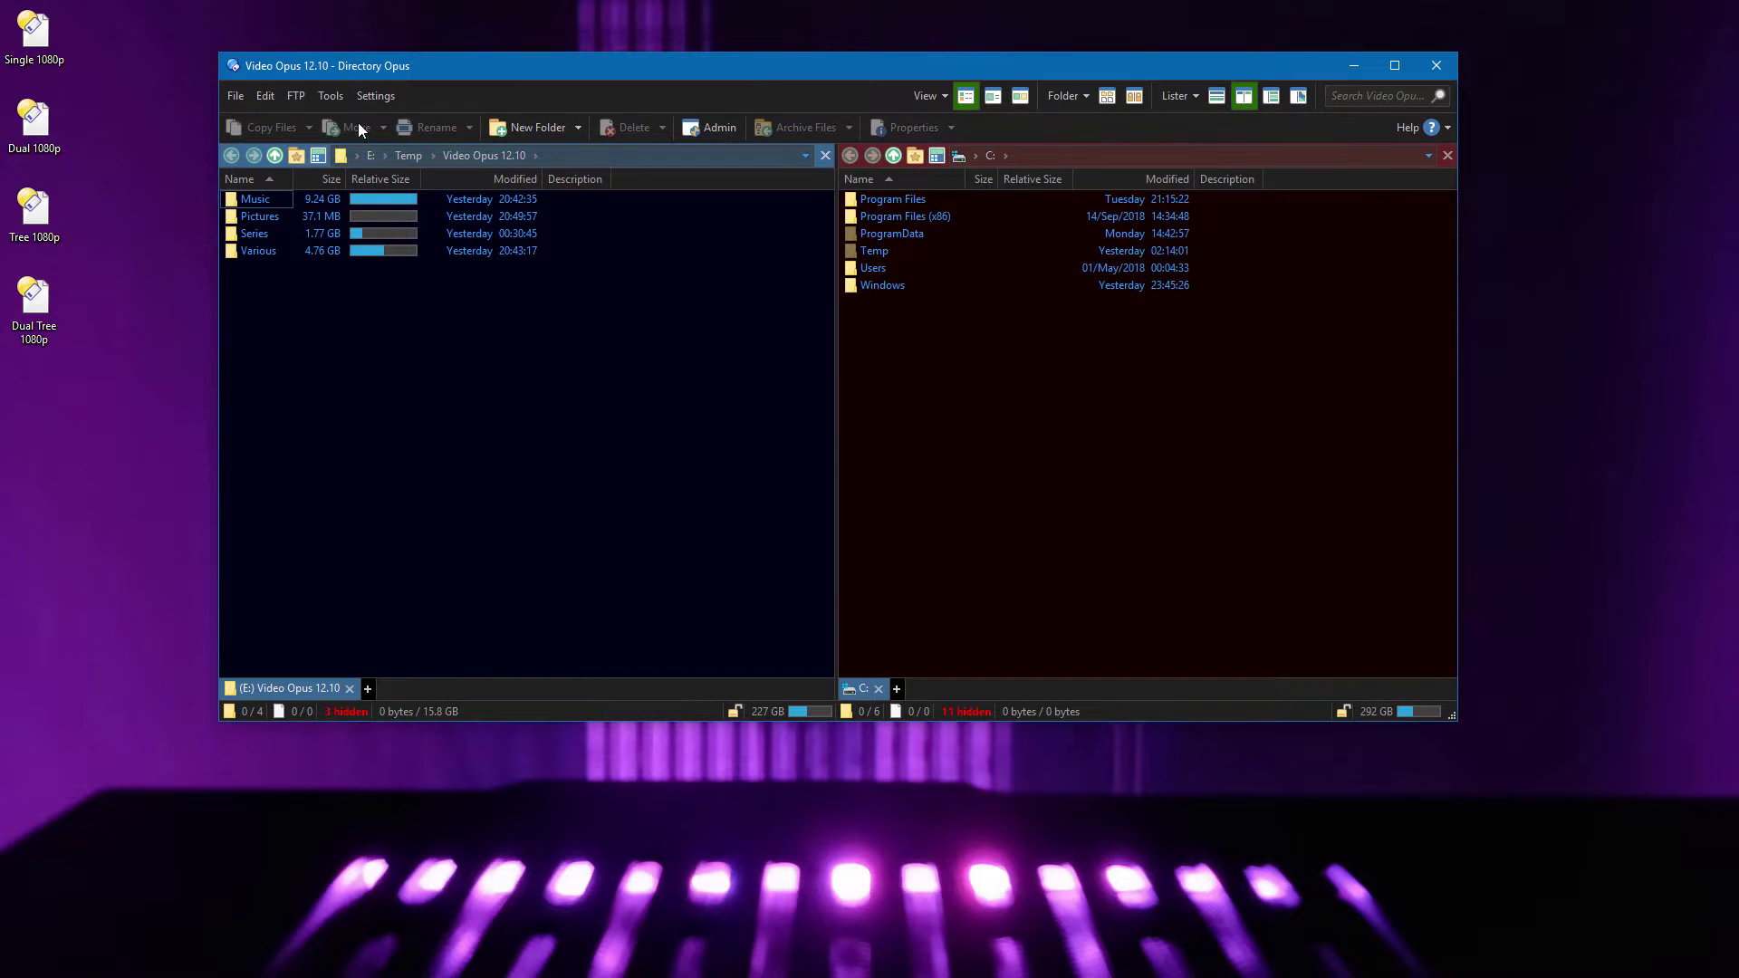
Choose Settings > Lister Layouts > Save This Lister to save it as Tutorials\Dual 1080p.
click(369, 97)
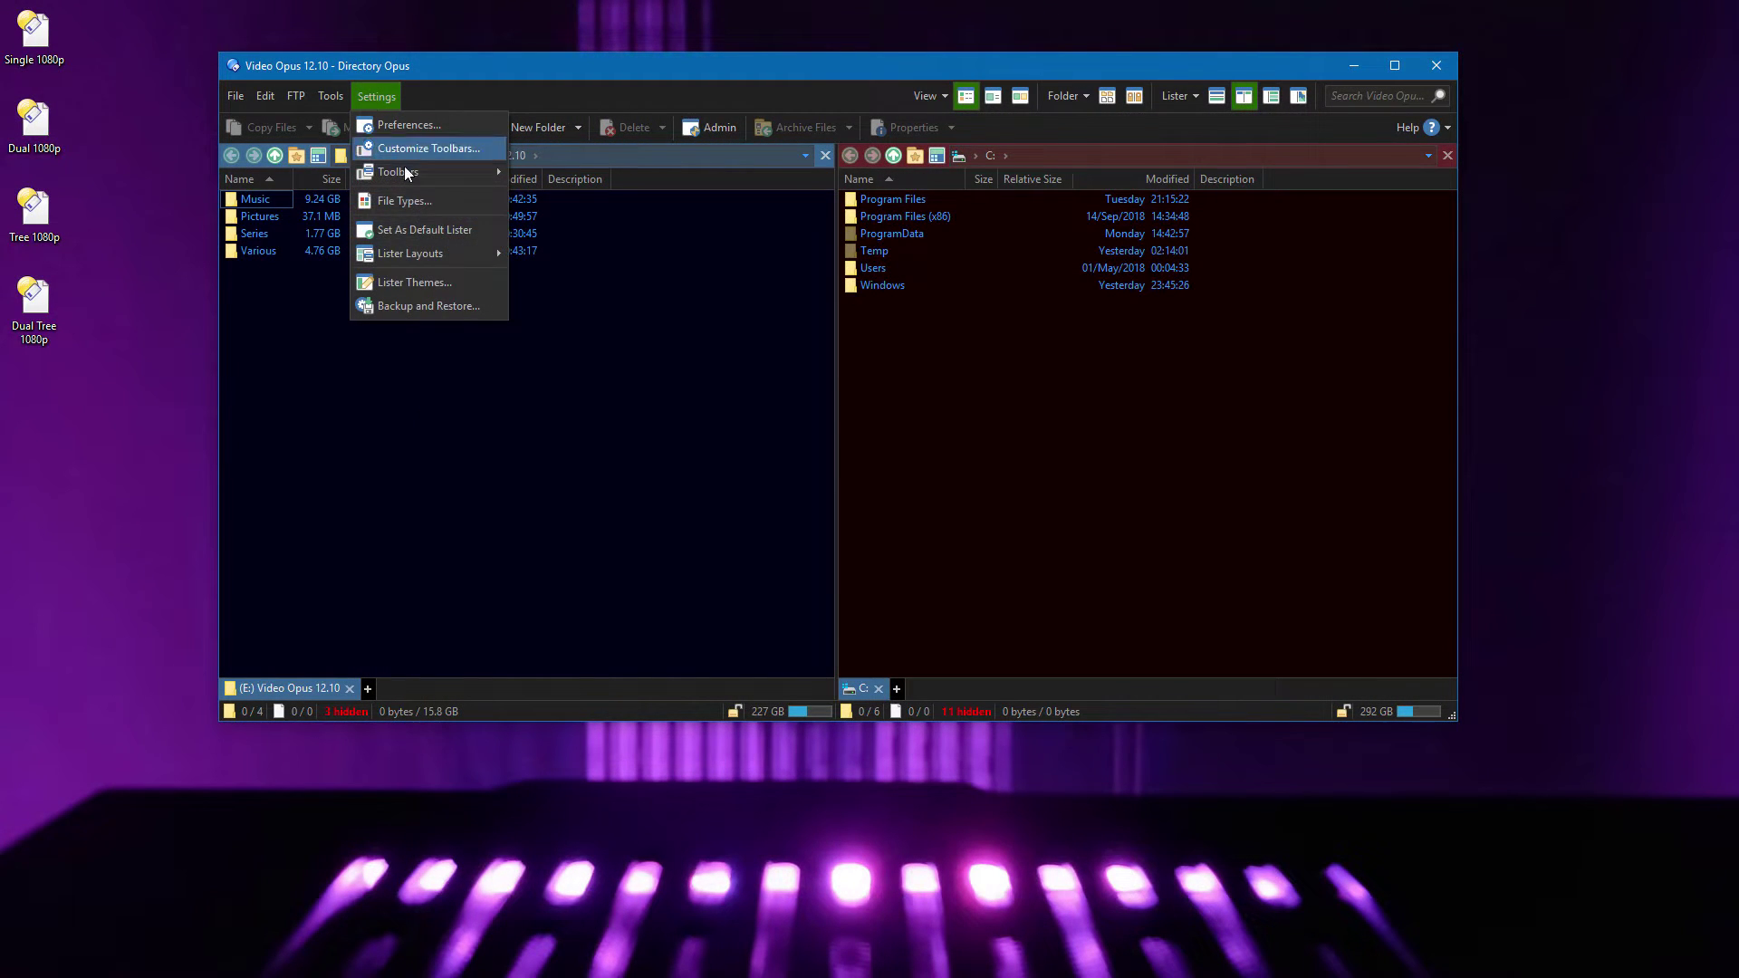
mouse_move(449, 253)
click(546, 279)
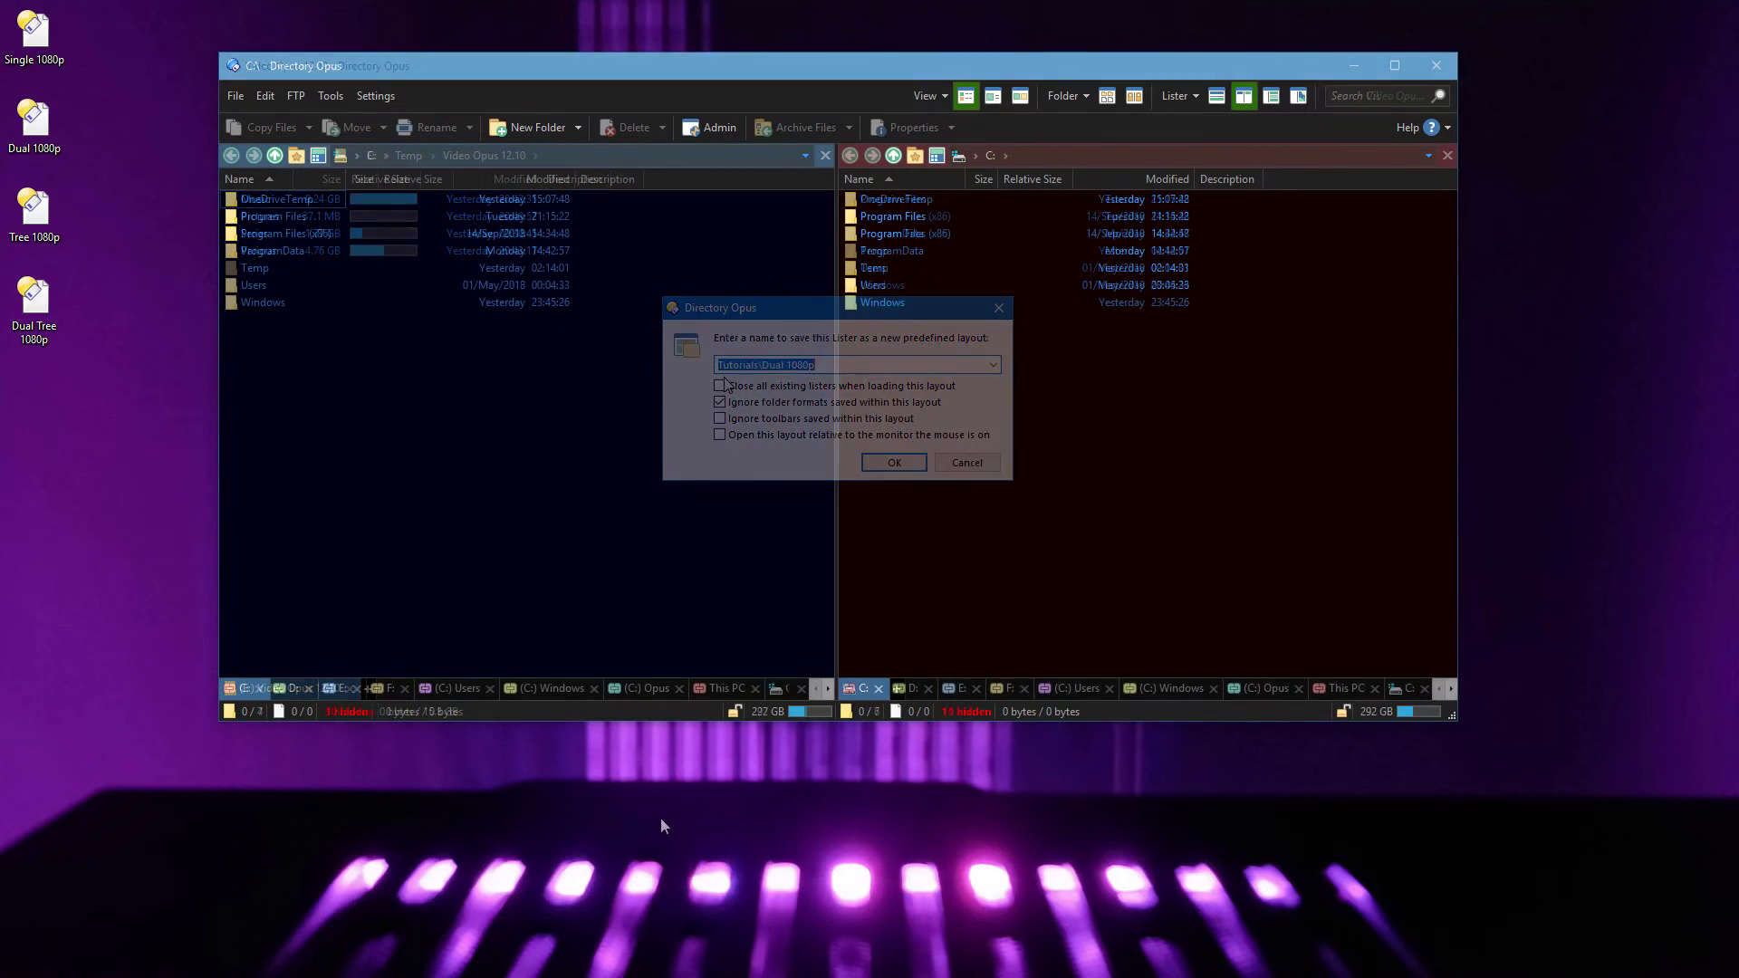
Choose Groups > Save Both Sides from the C: tab's menu and check the group name list.
right_click(233, 694)
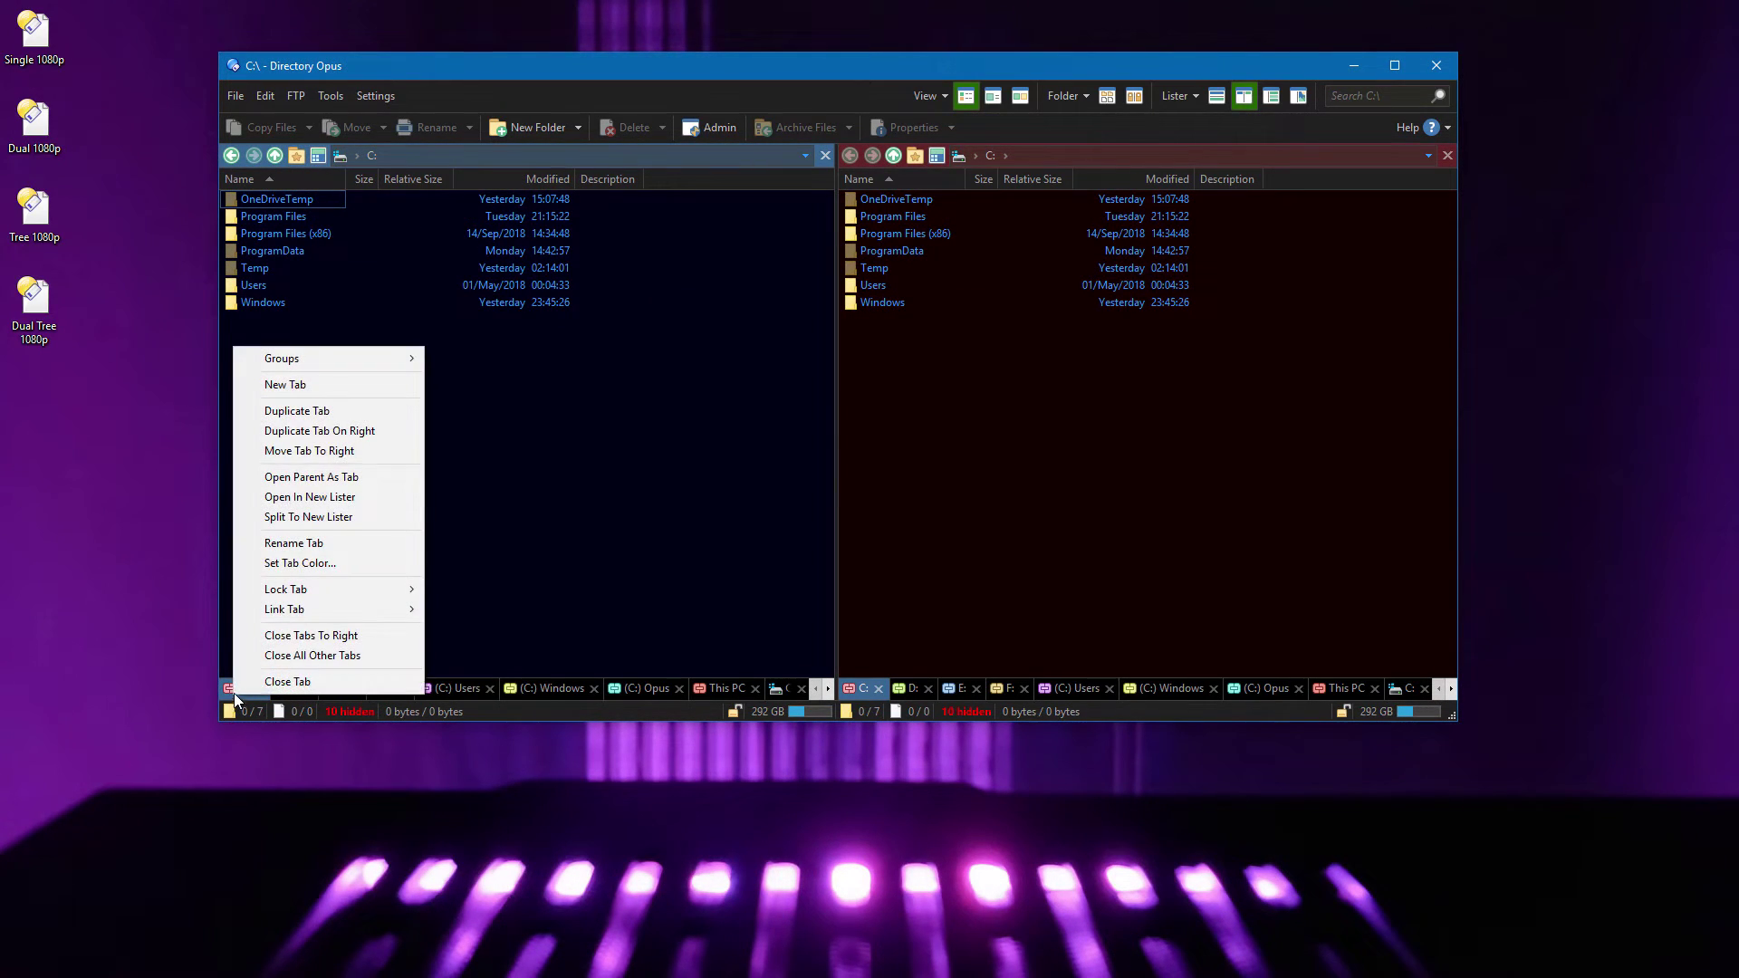
mouse_move(304, 359)
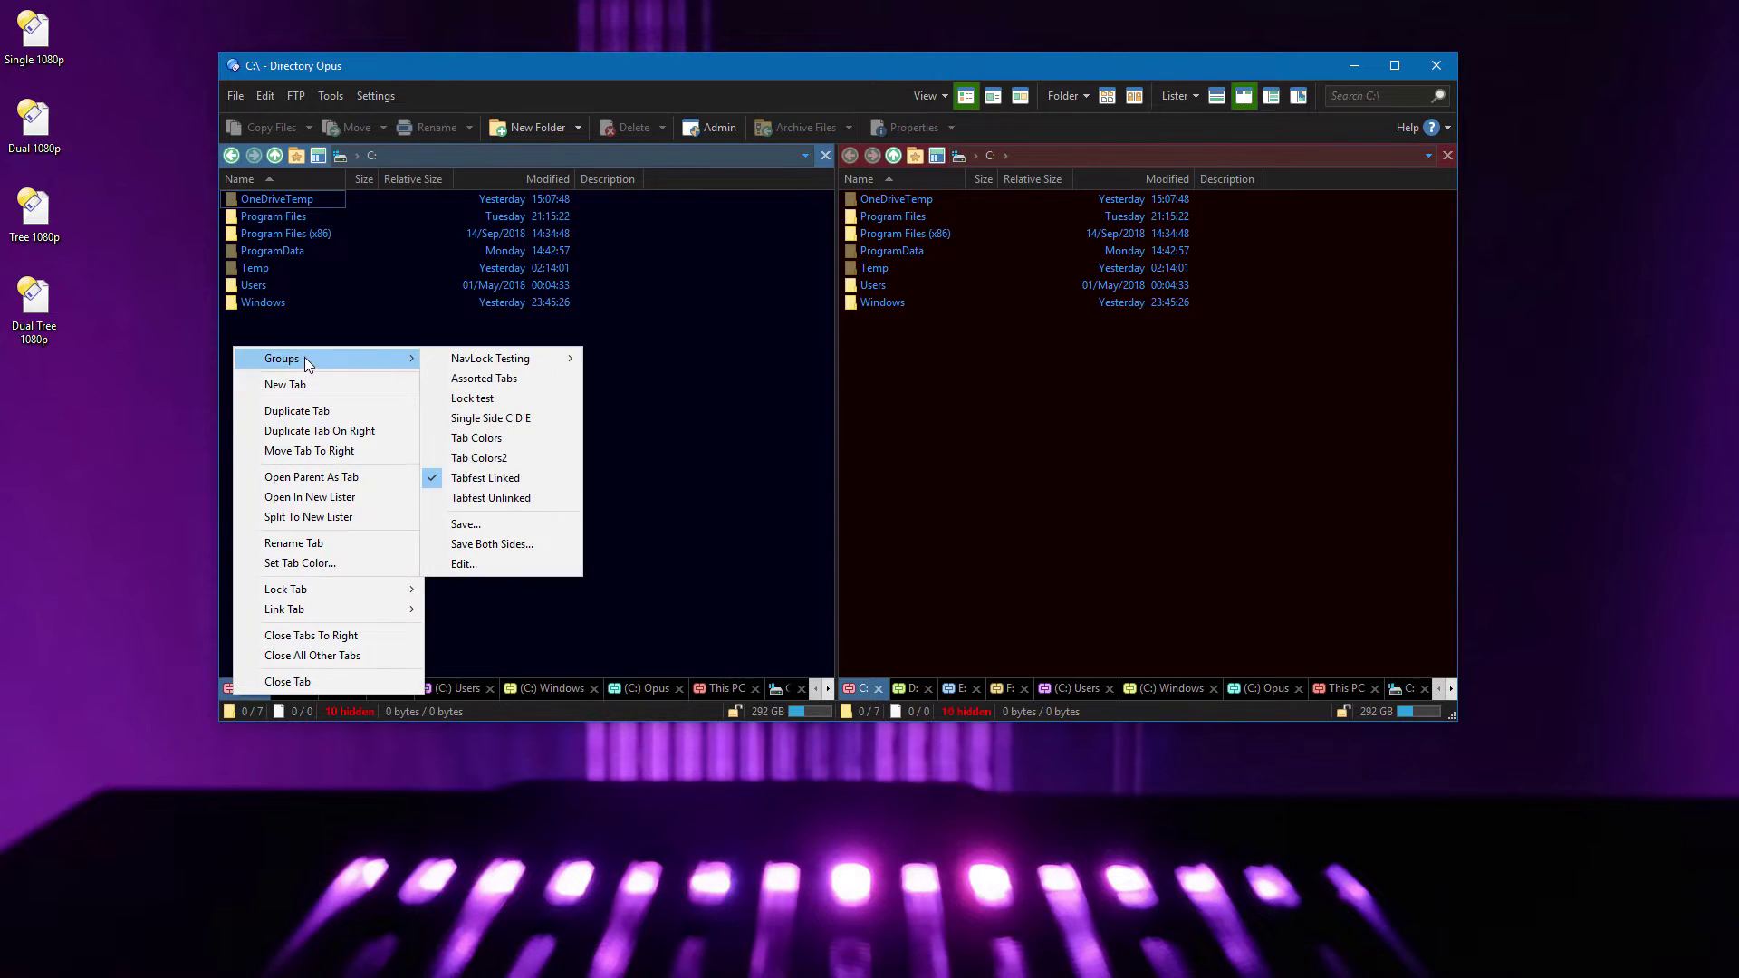
click(501, 547)
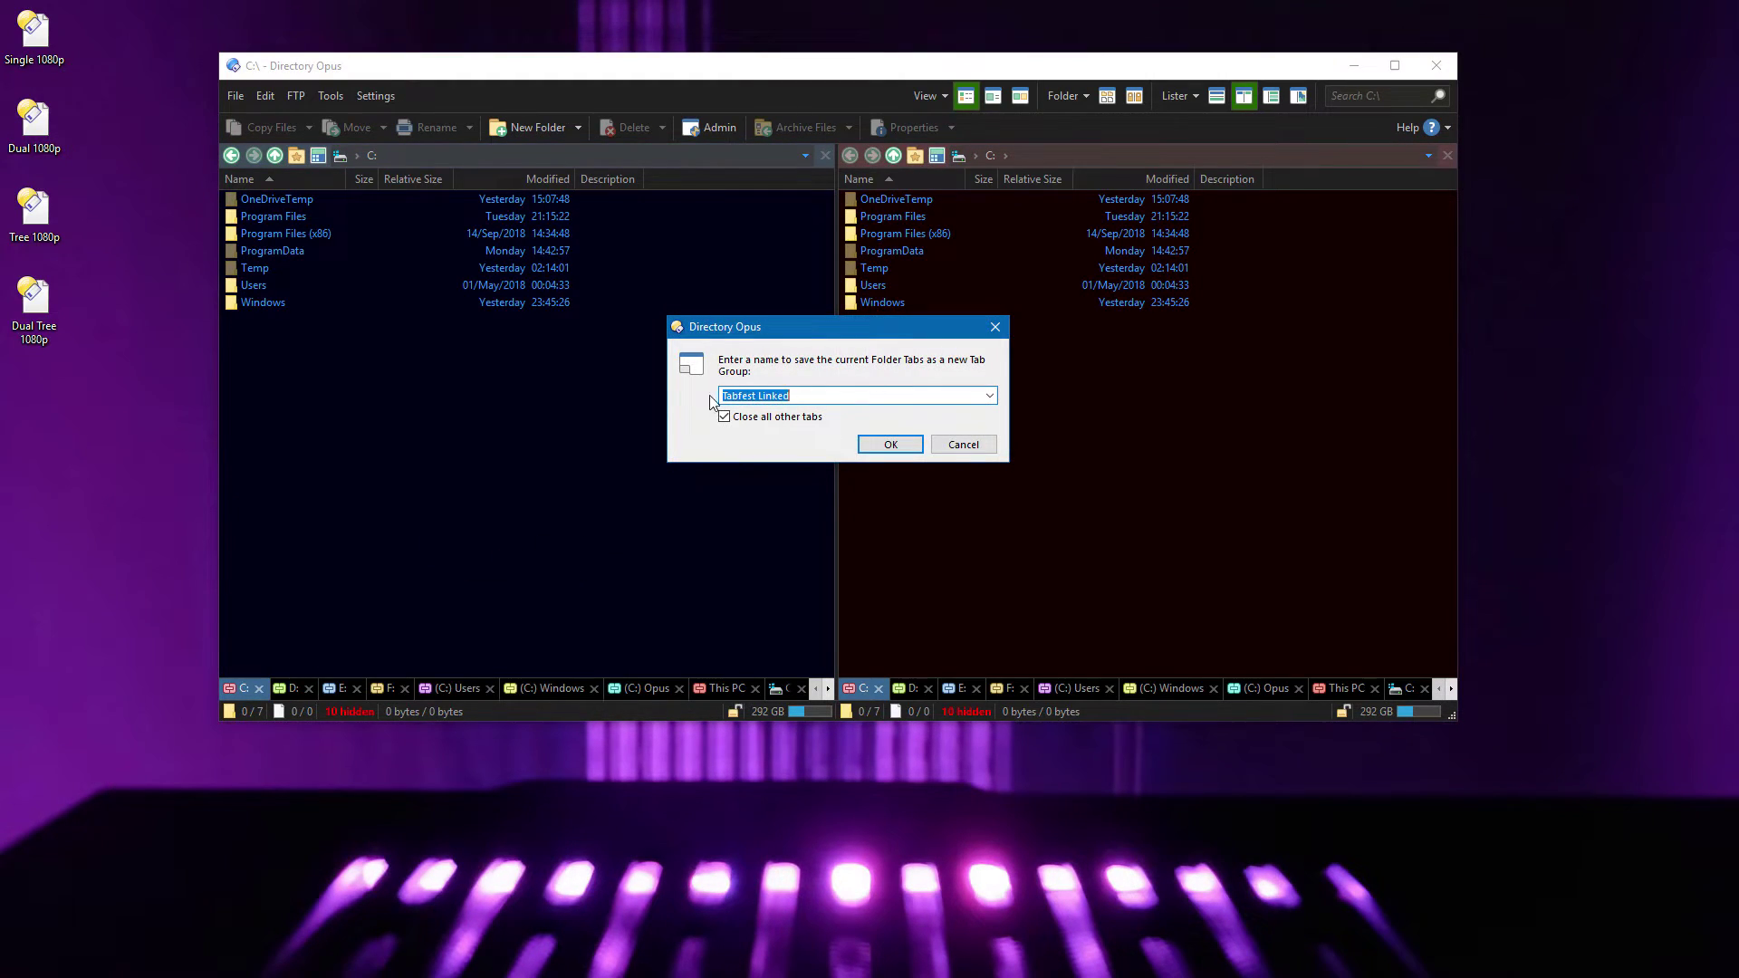
click(990, 398)
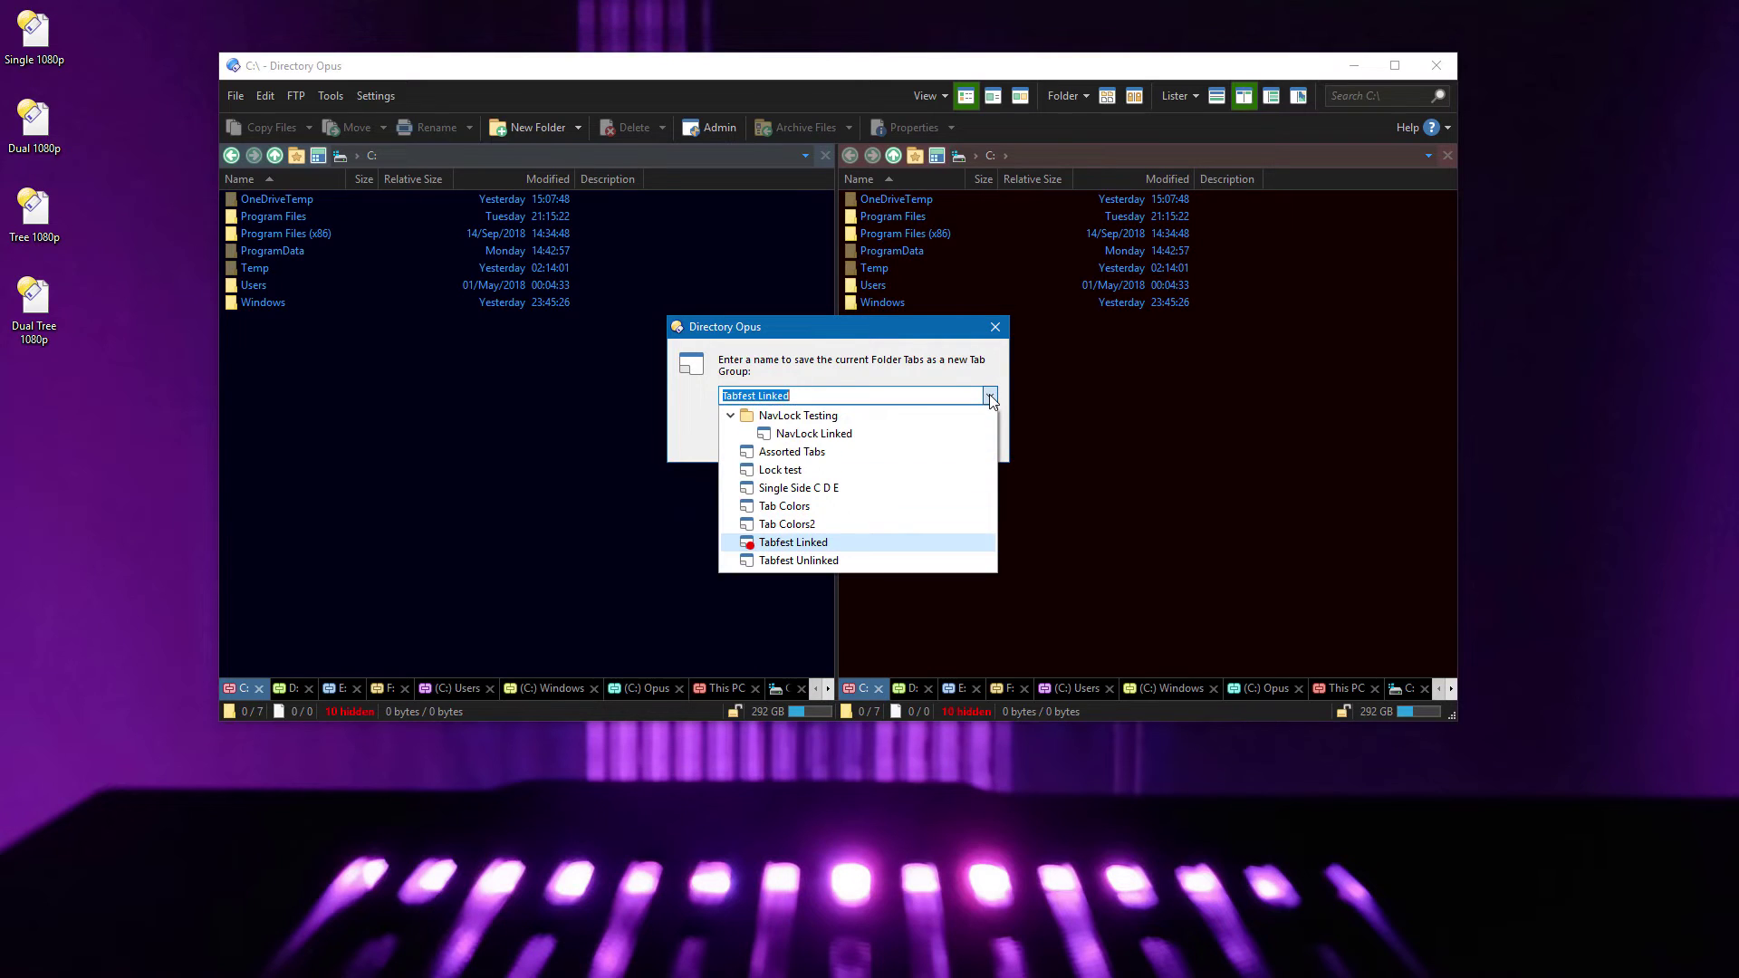
click(990, 398)
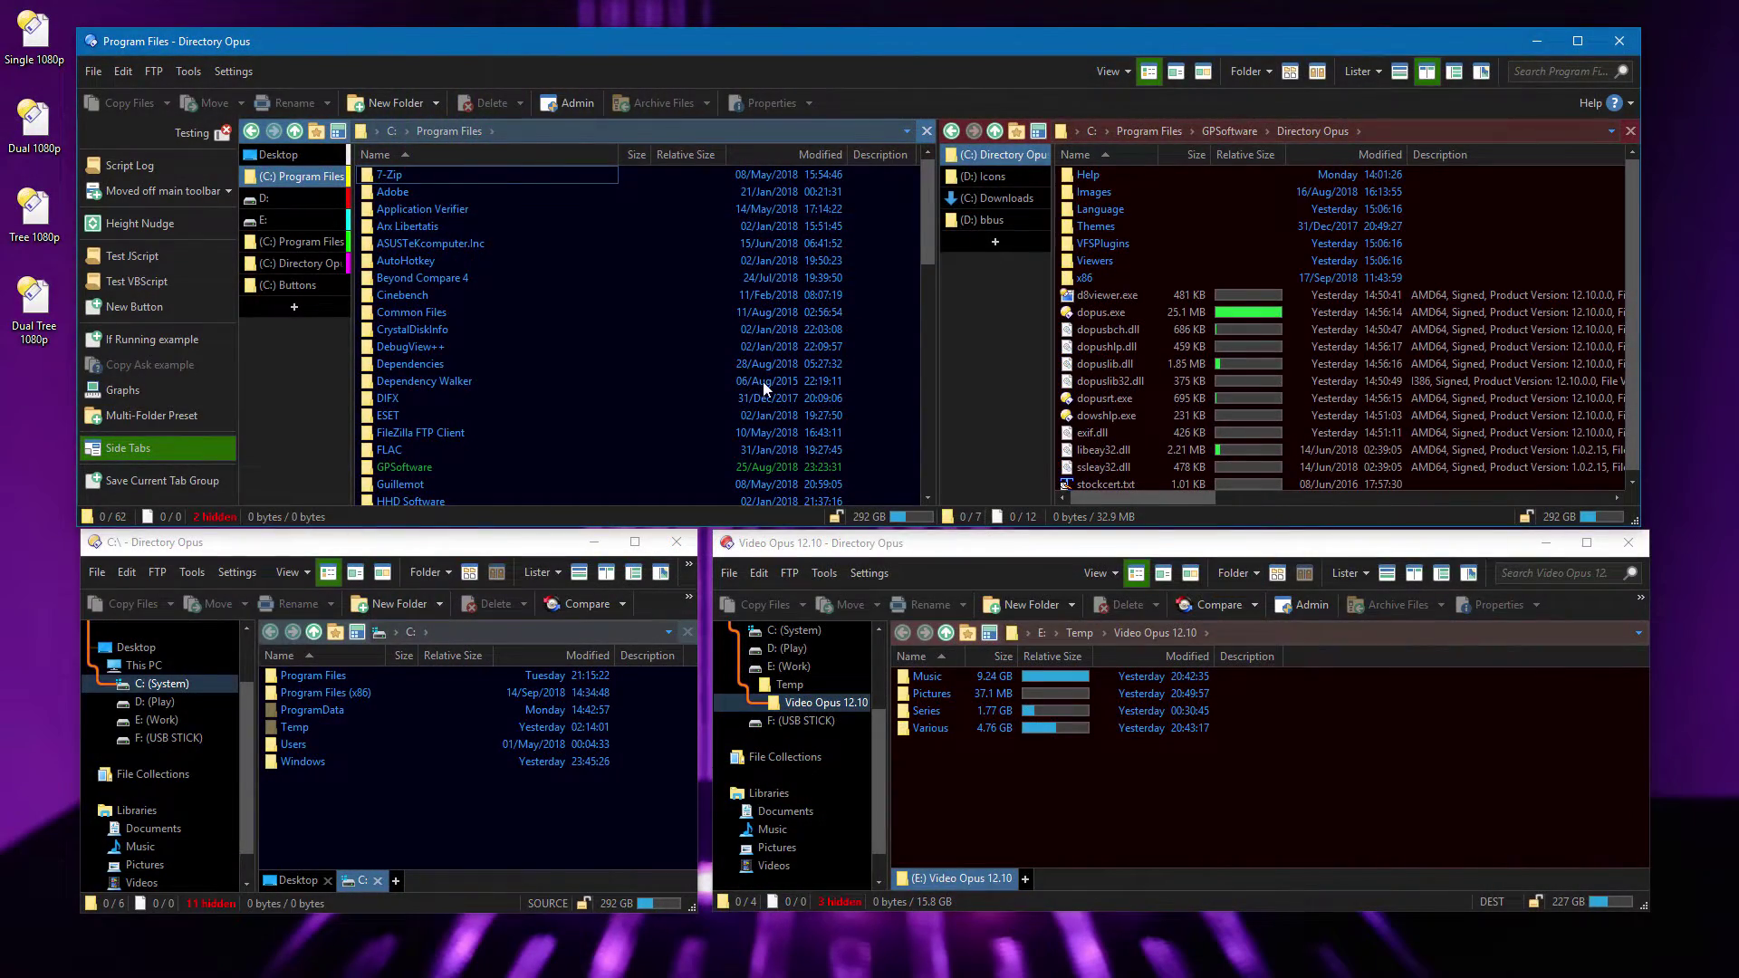
Ctrl+scroll over the file displays to zoom the listings in, then back out.
scroll(764, 389, up, 5)
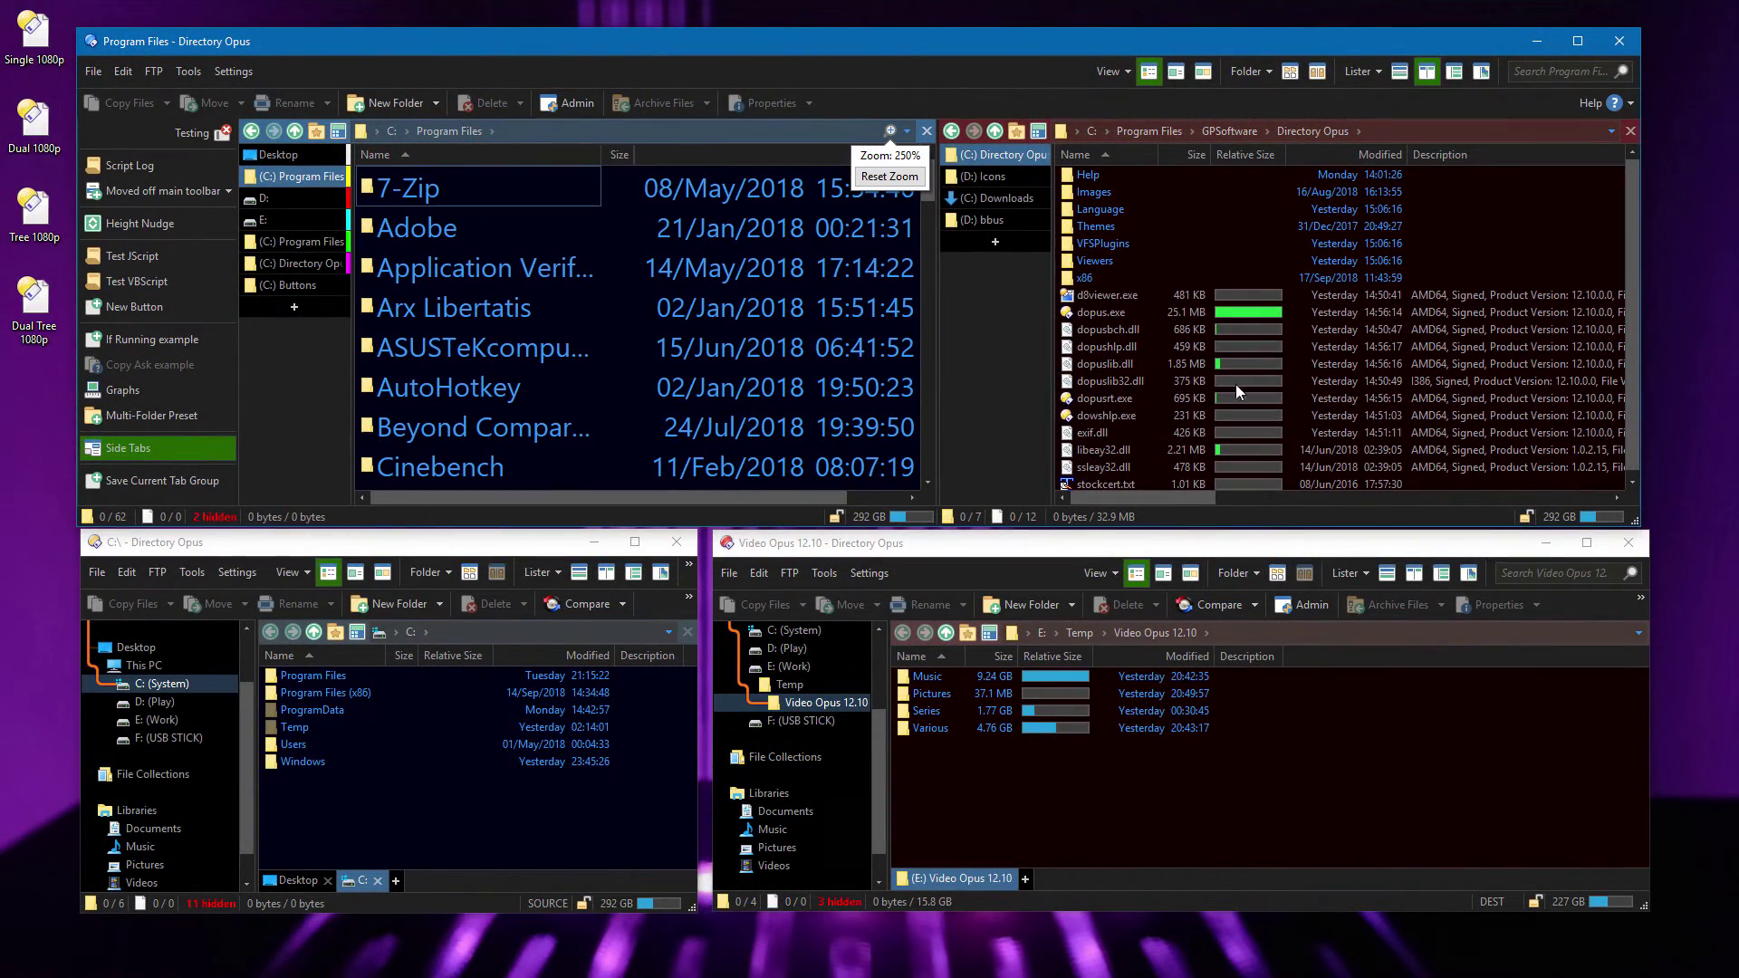
scroll(1459, 356, up, 6)
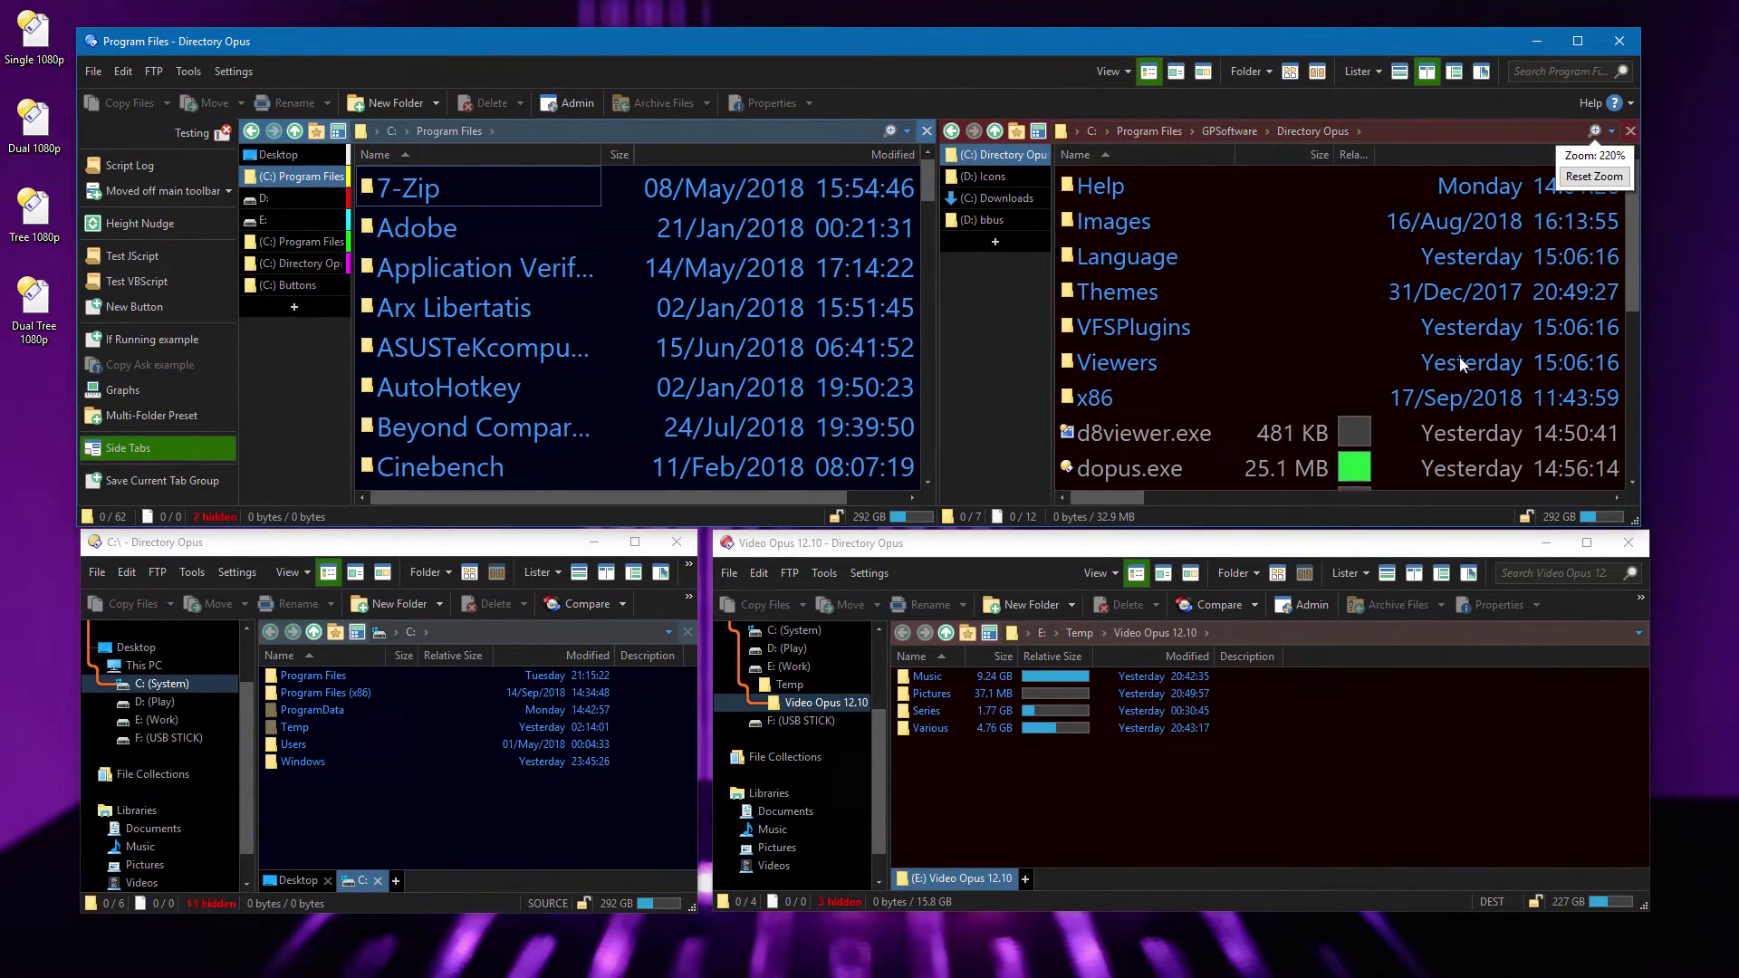
scroll(1192, 784, down, 1)
scroll(462, 812, down, 1)
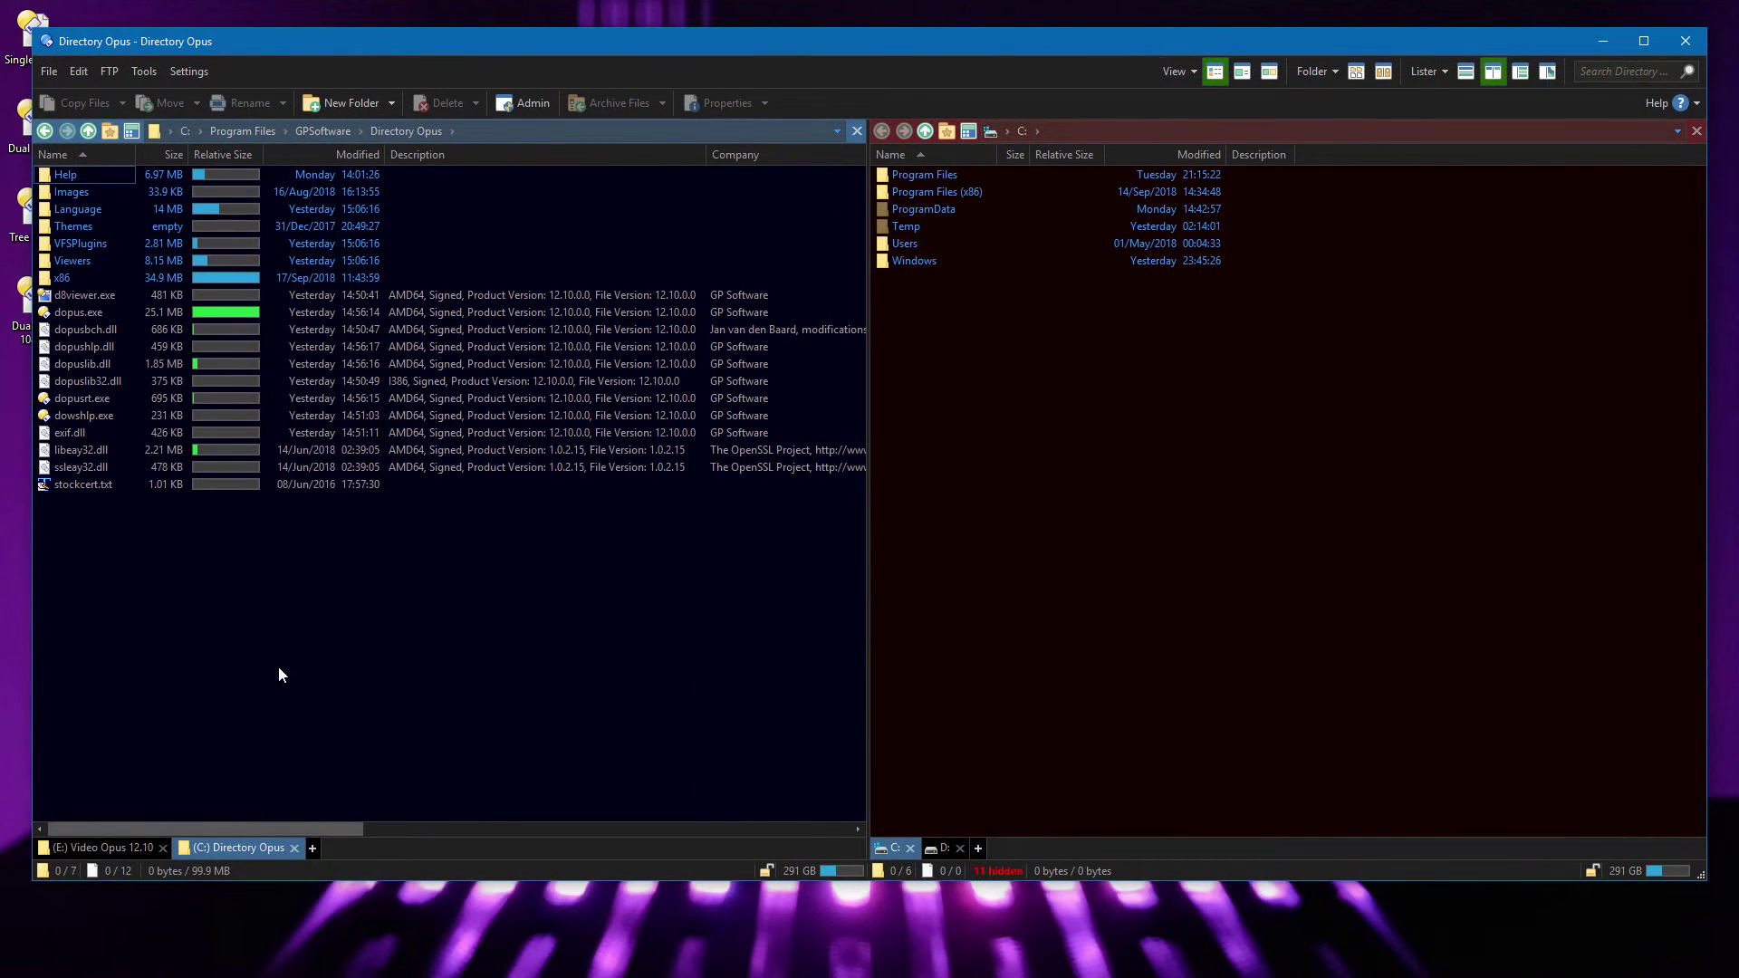
Drag the (C:) Directory Opus tab from the left pane onto the right pane's tab bar.
drag(241, 844, 1137, 844)
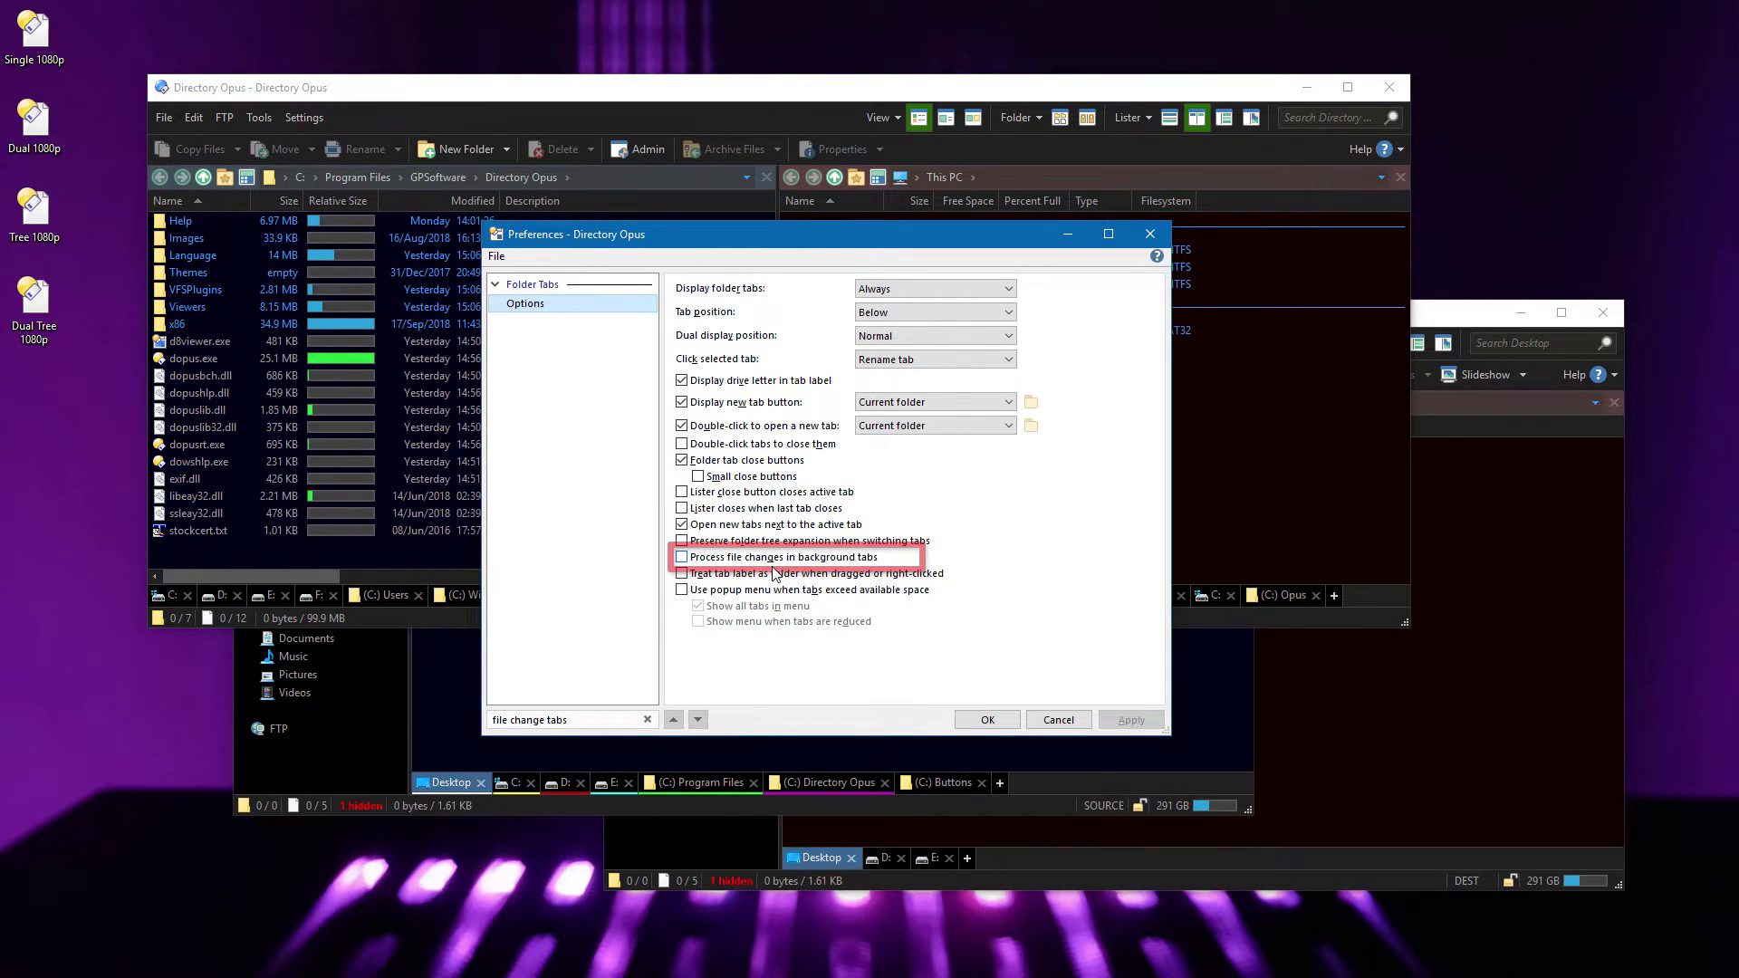
Tick 'Process file changes in background tabs', confirm, then switch between the C: and Directory Opus tabs.
click(683, 558)
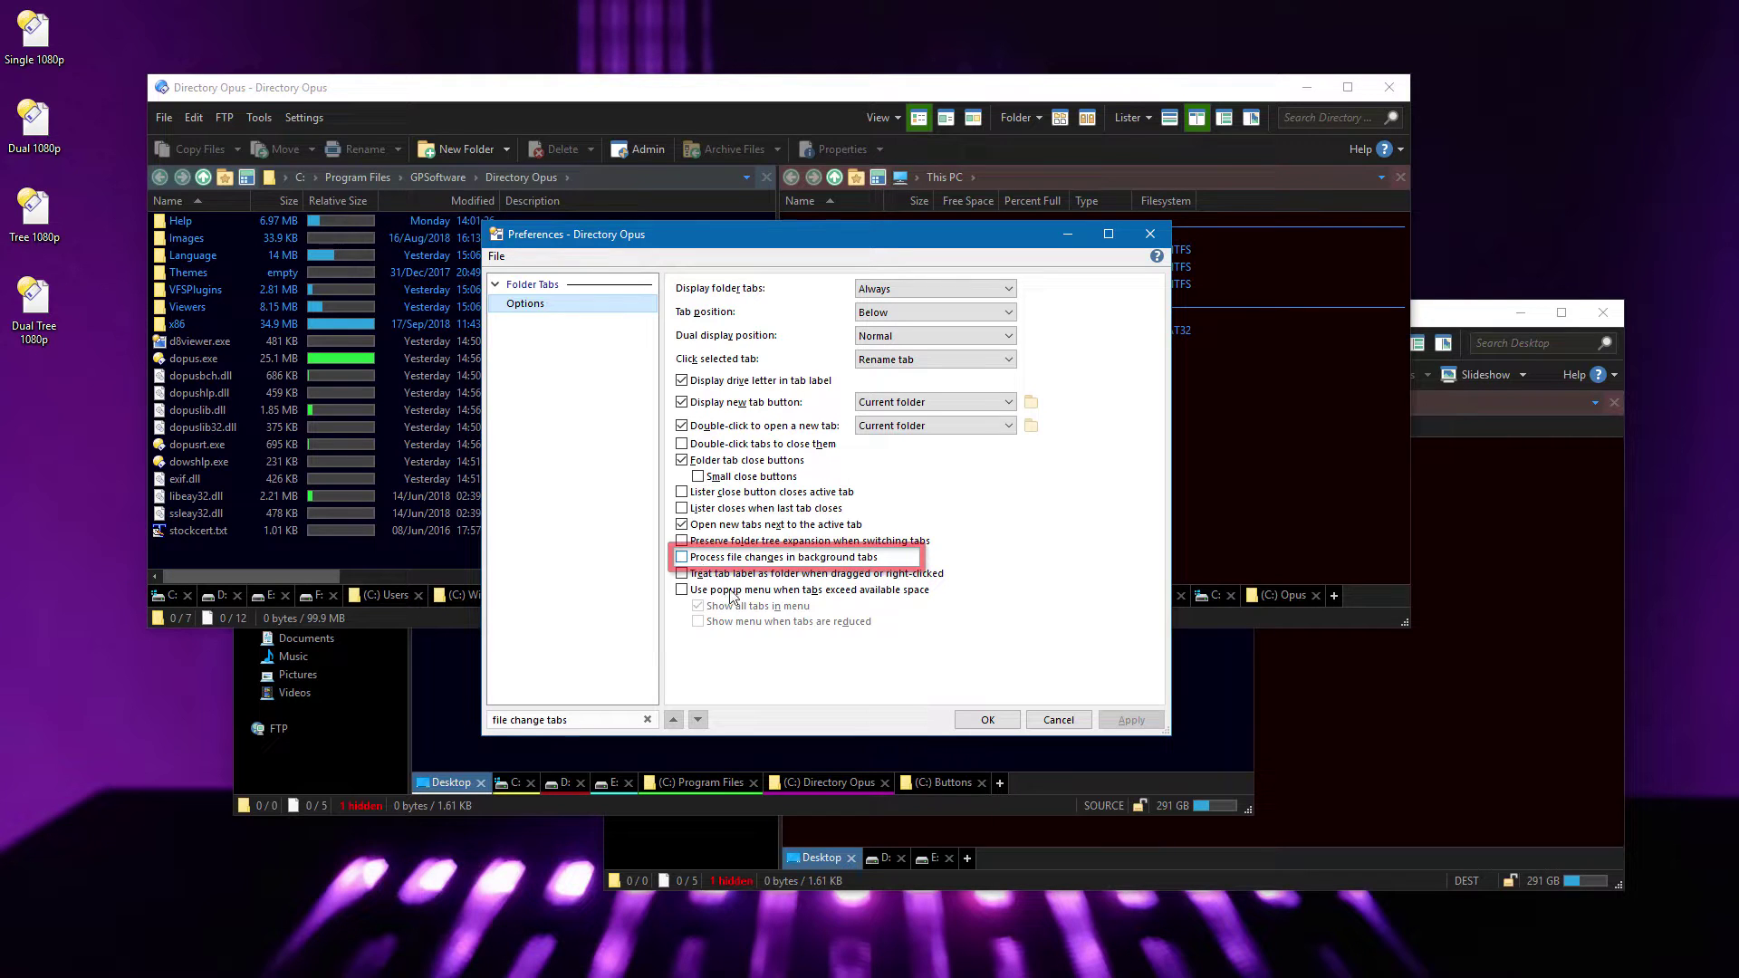
click(983, 722)
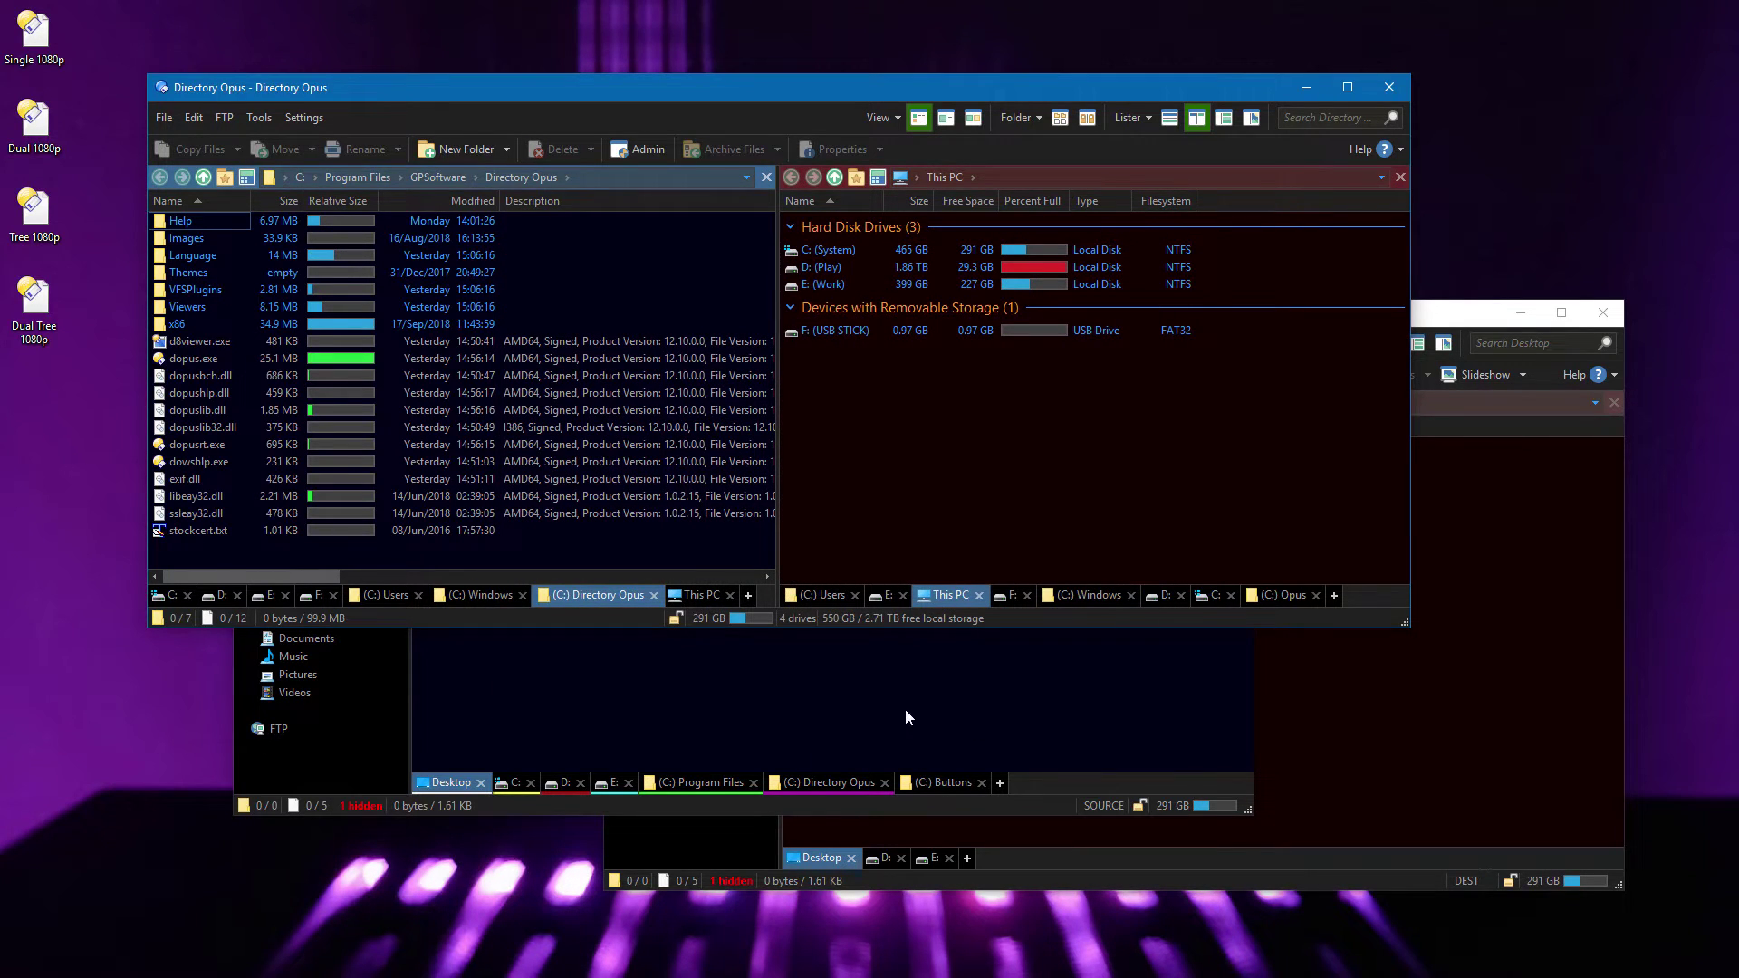
click(166, 596)
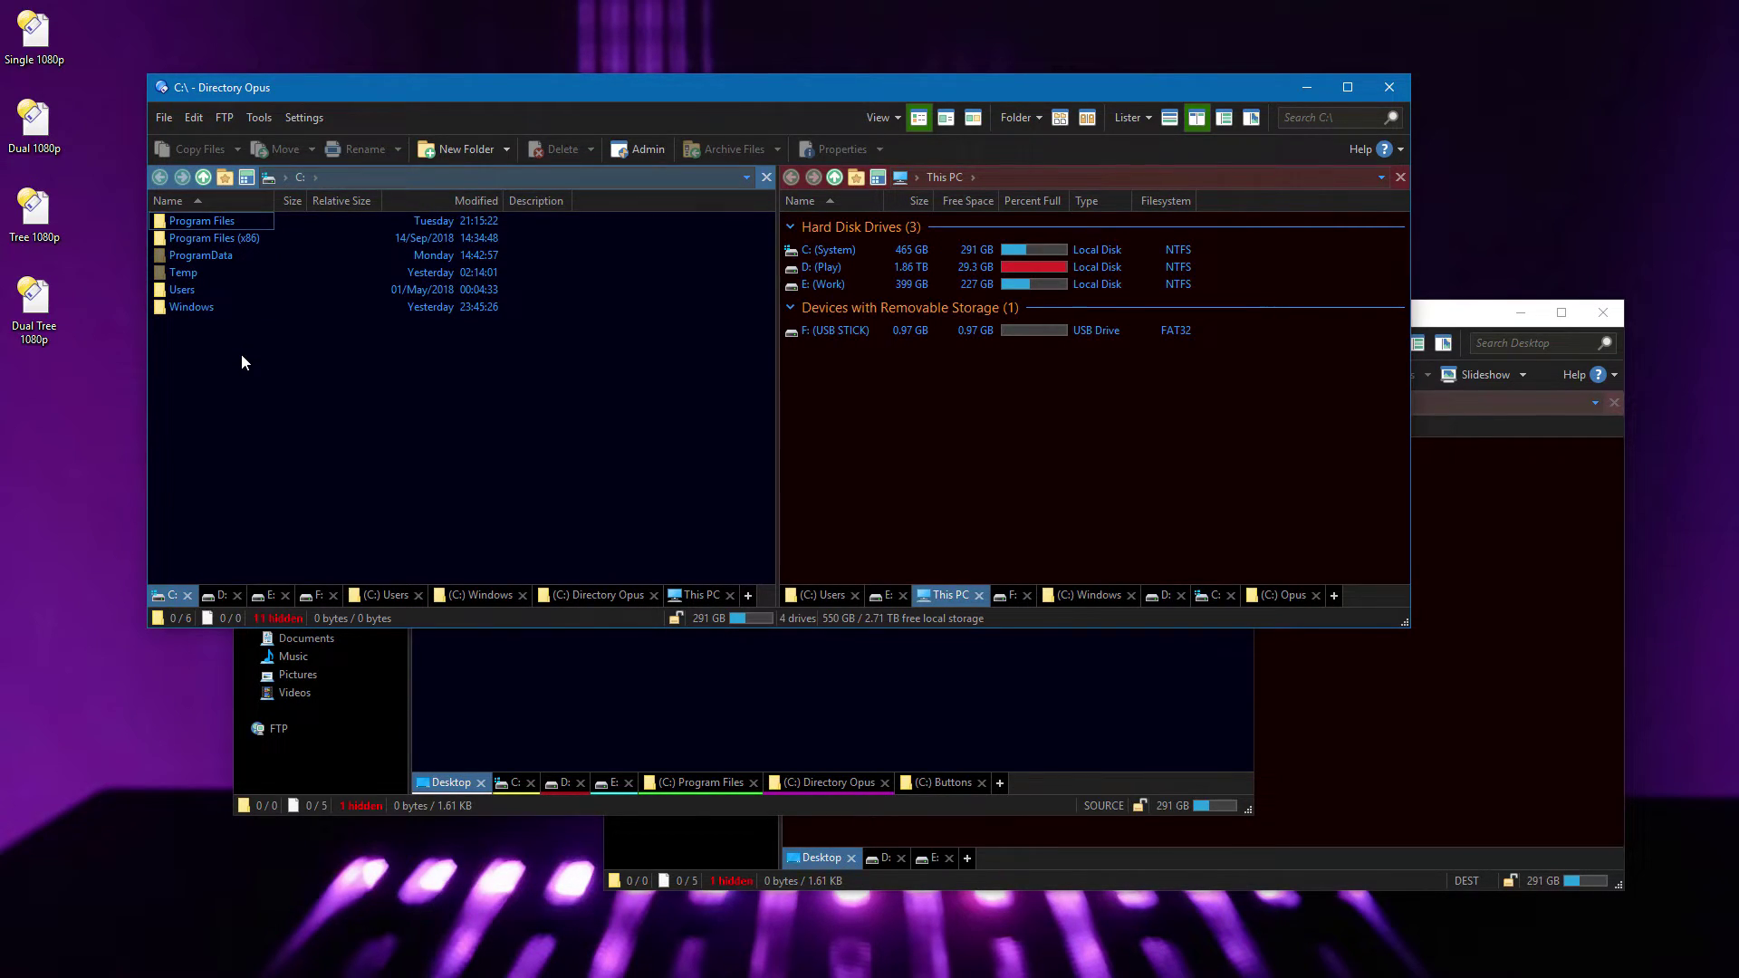
click(575, 604)
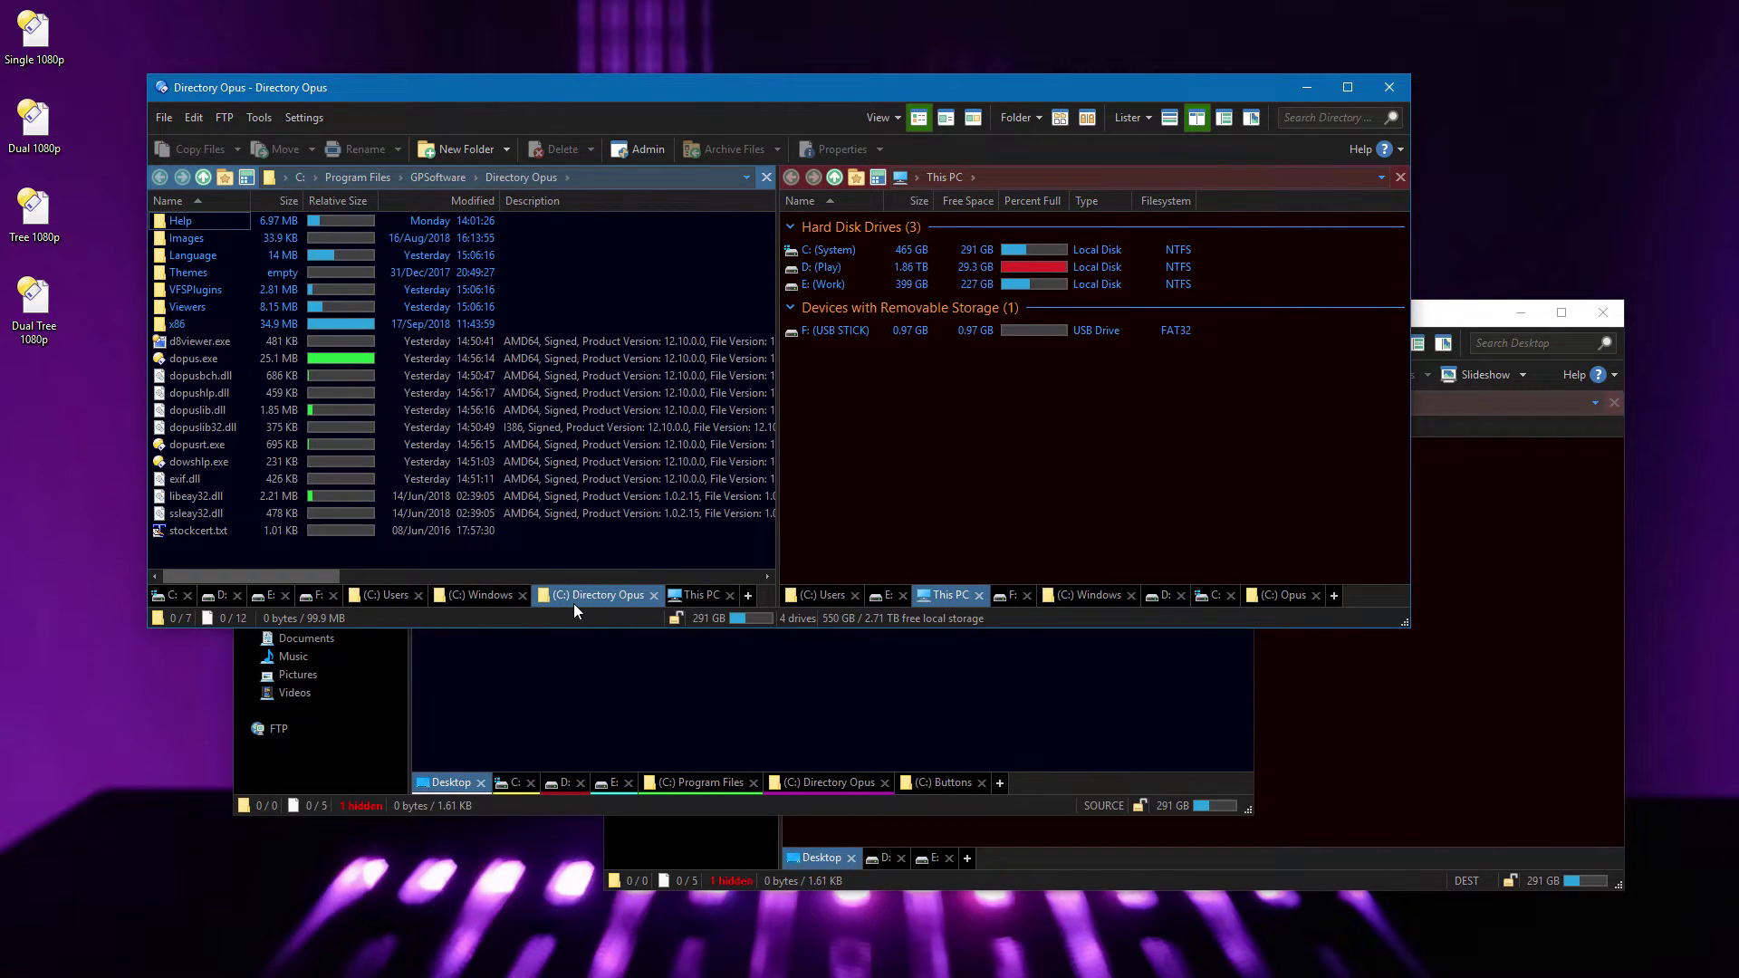
Open a single lister with a folder tree and browse Help, Images, Themes and VFSPlugins.
key(ctrl+l)
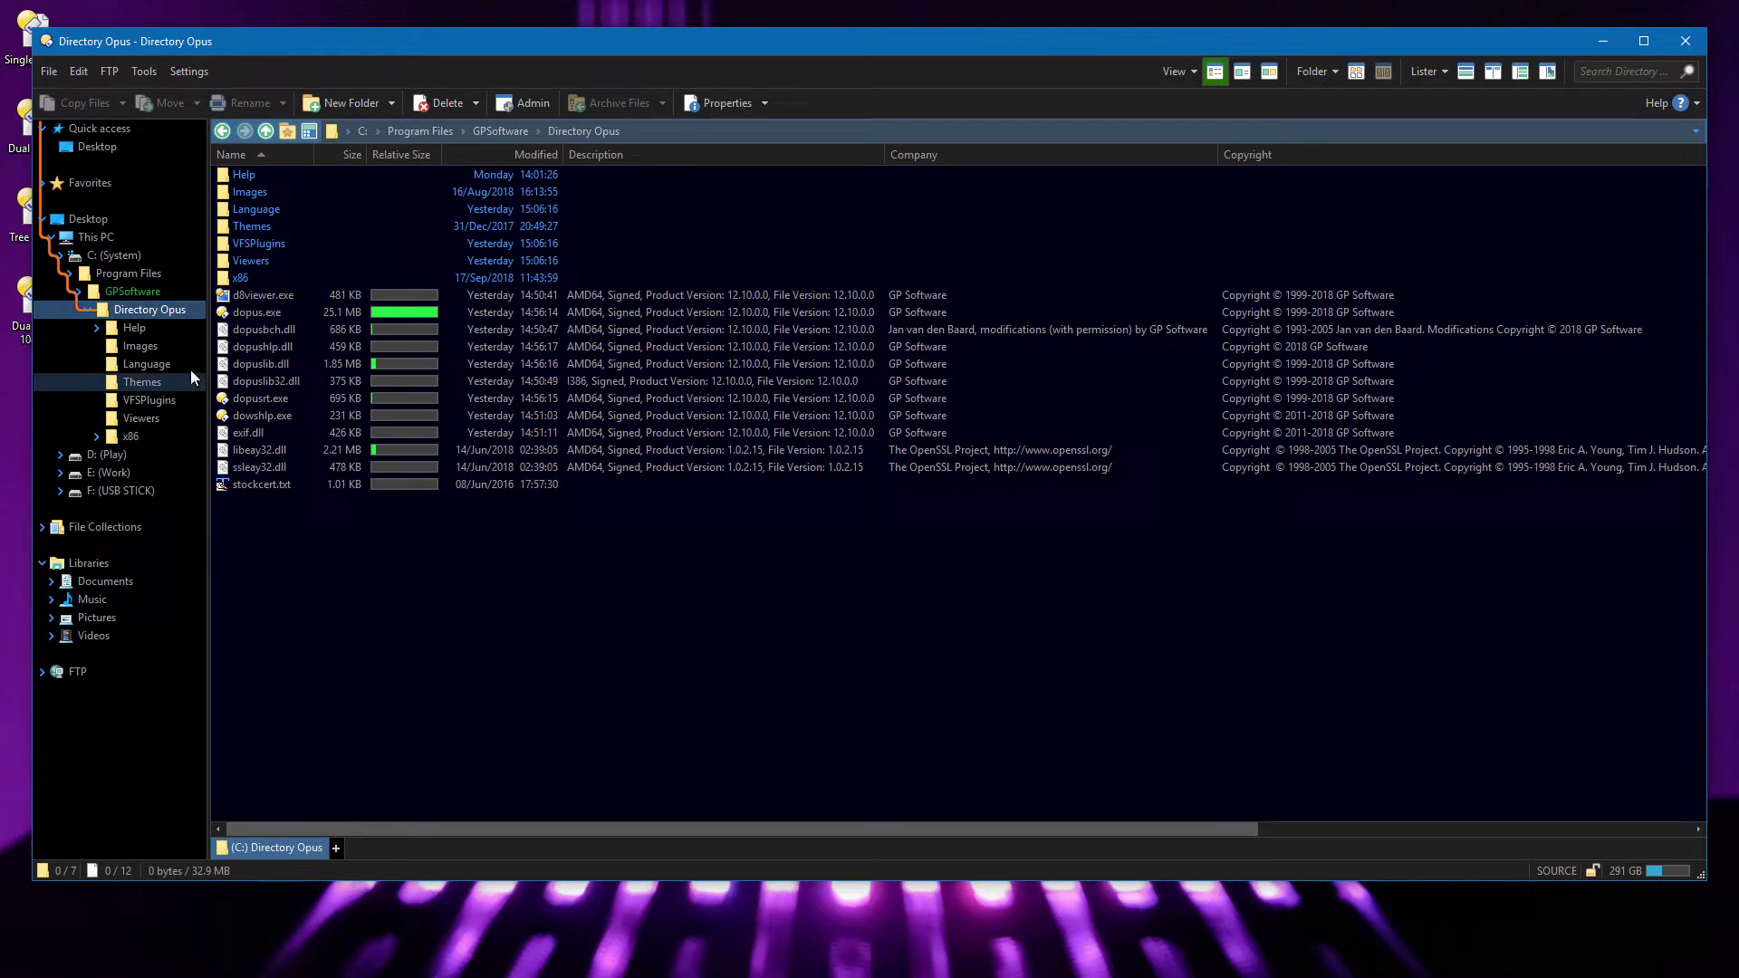
click(147, 332)
click(142, 349)
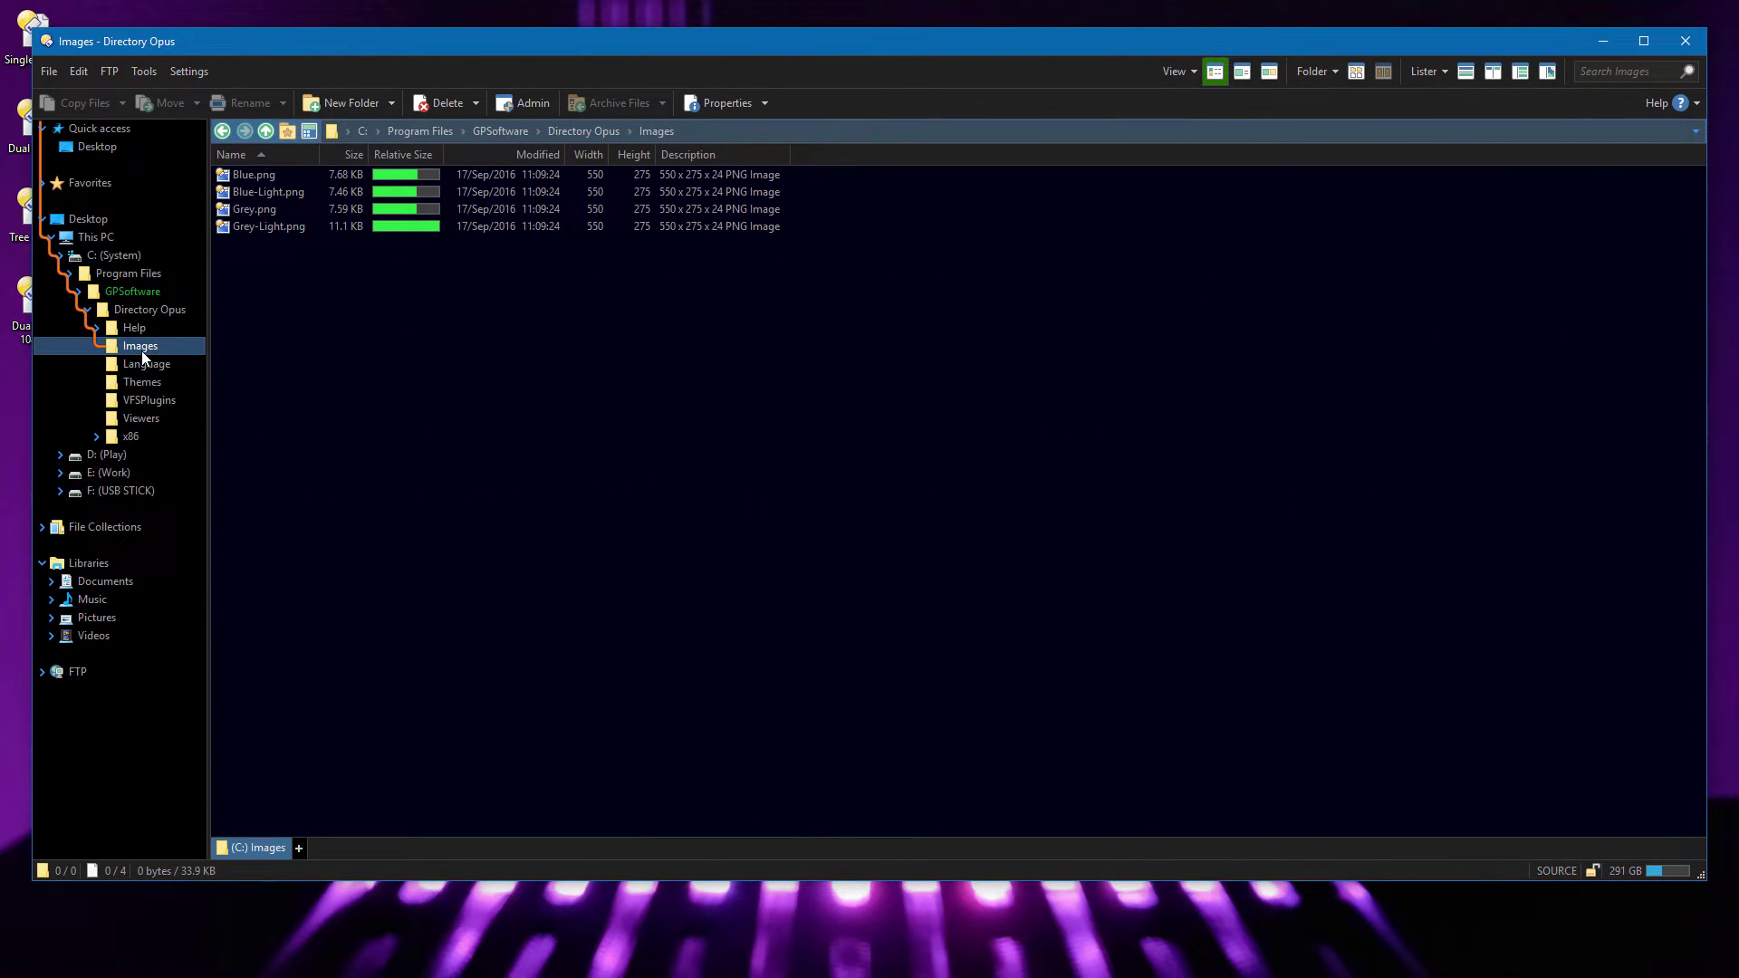
click(134, 386)
click(134, 401)
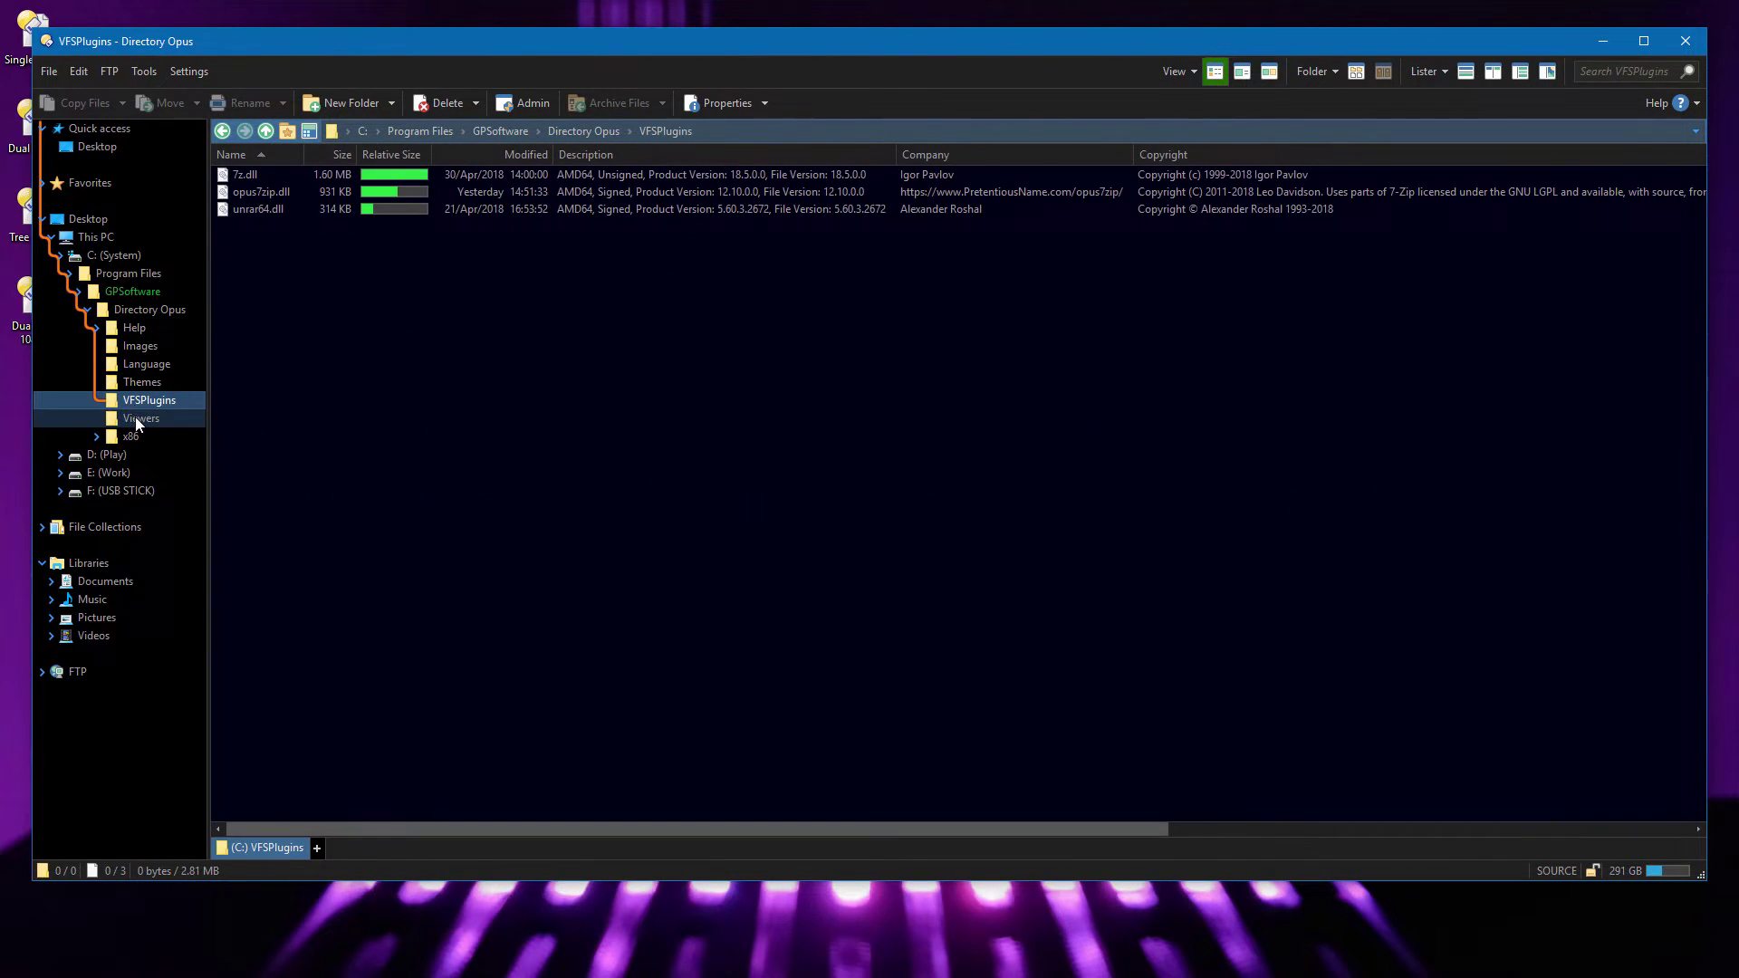
key(BackSpace)
Change the folder tree's Normal left-click command to Go NEWTAB=findexisting.
click(189, 71)
click(205, 97)
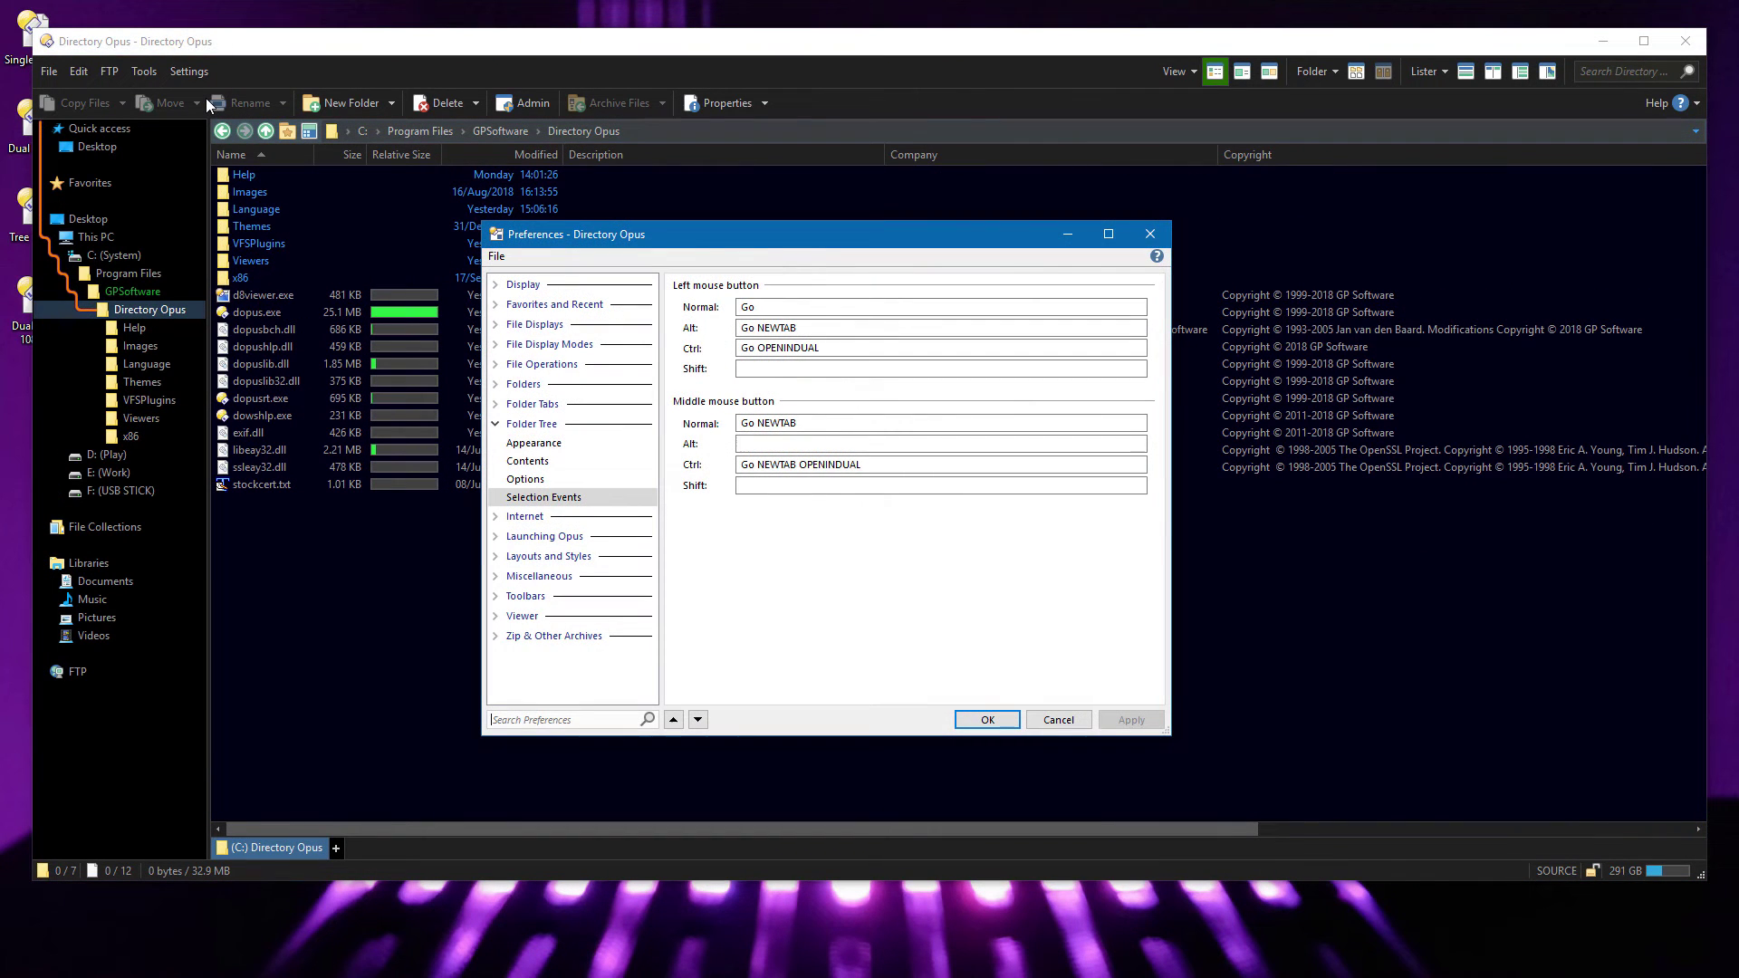
click(905, 307)
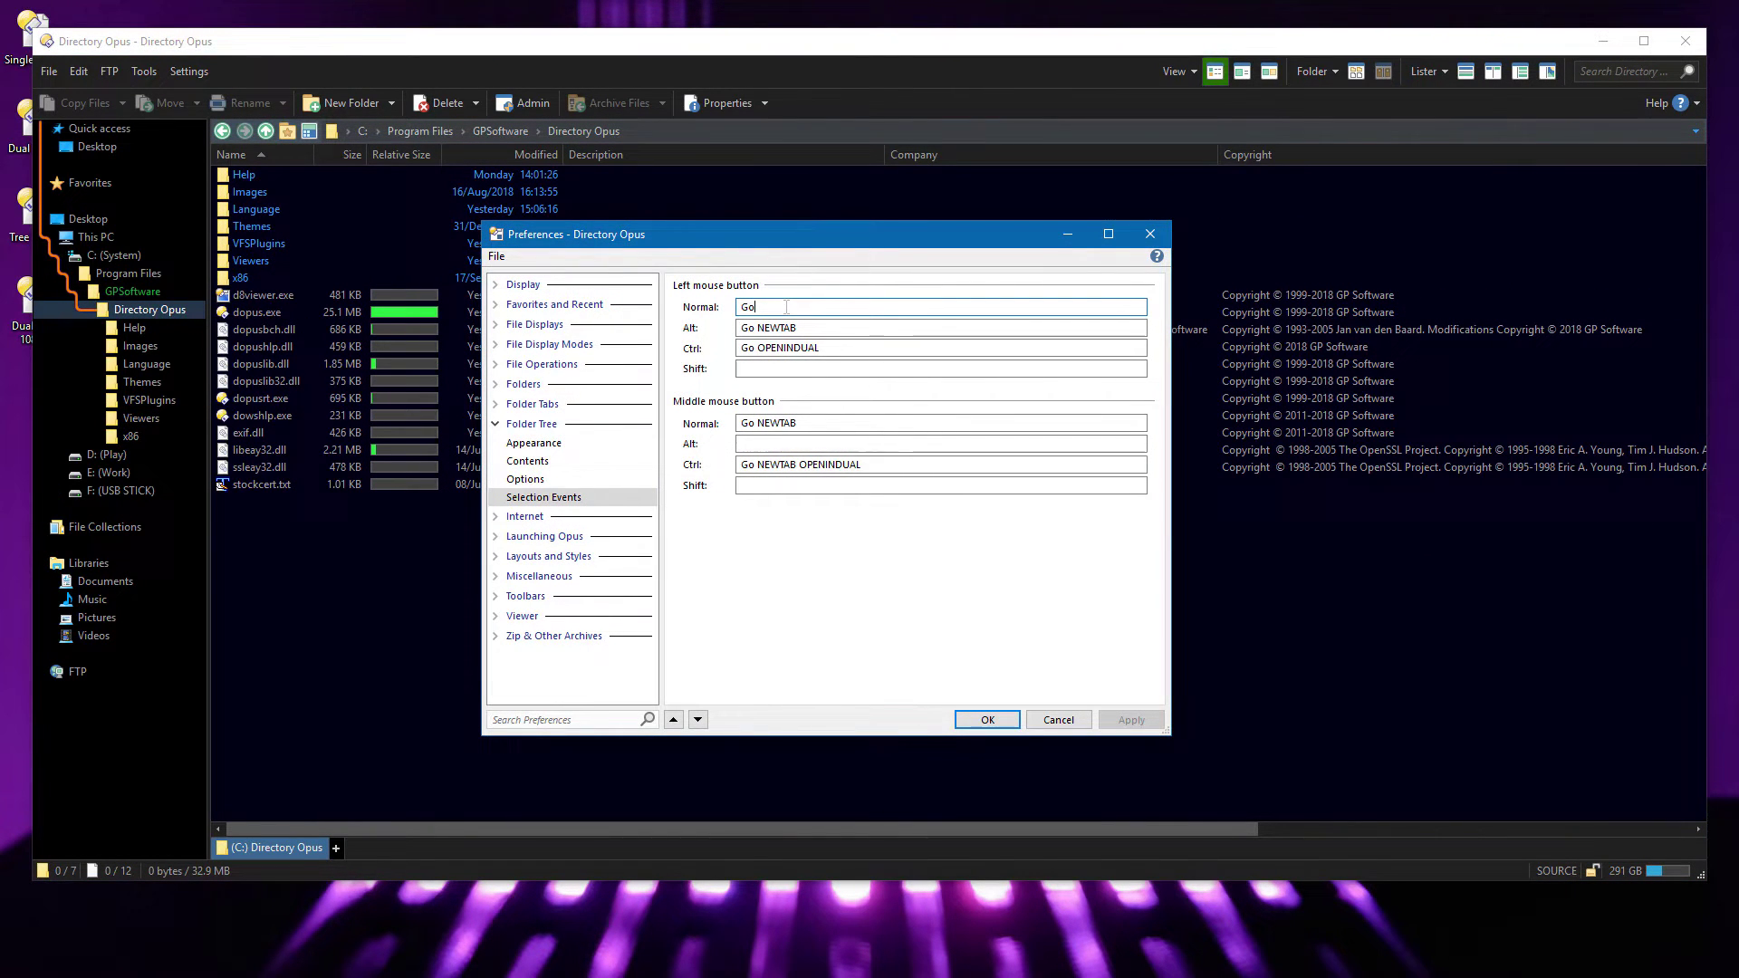
text(NEWTAB=findexisting)
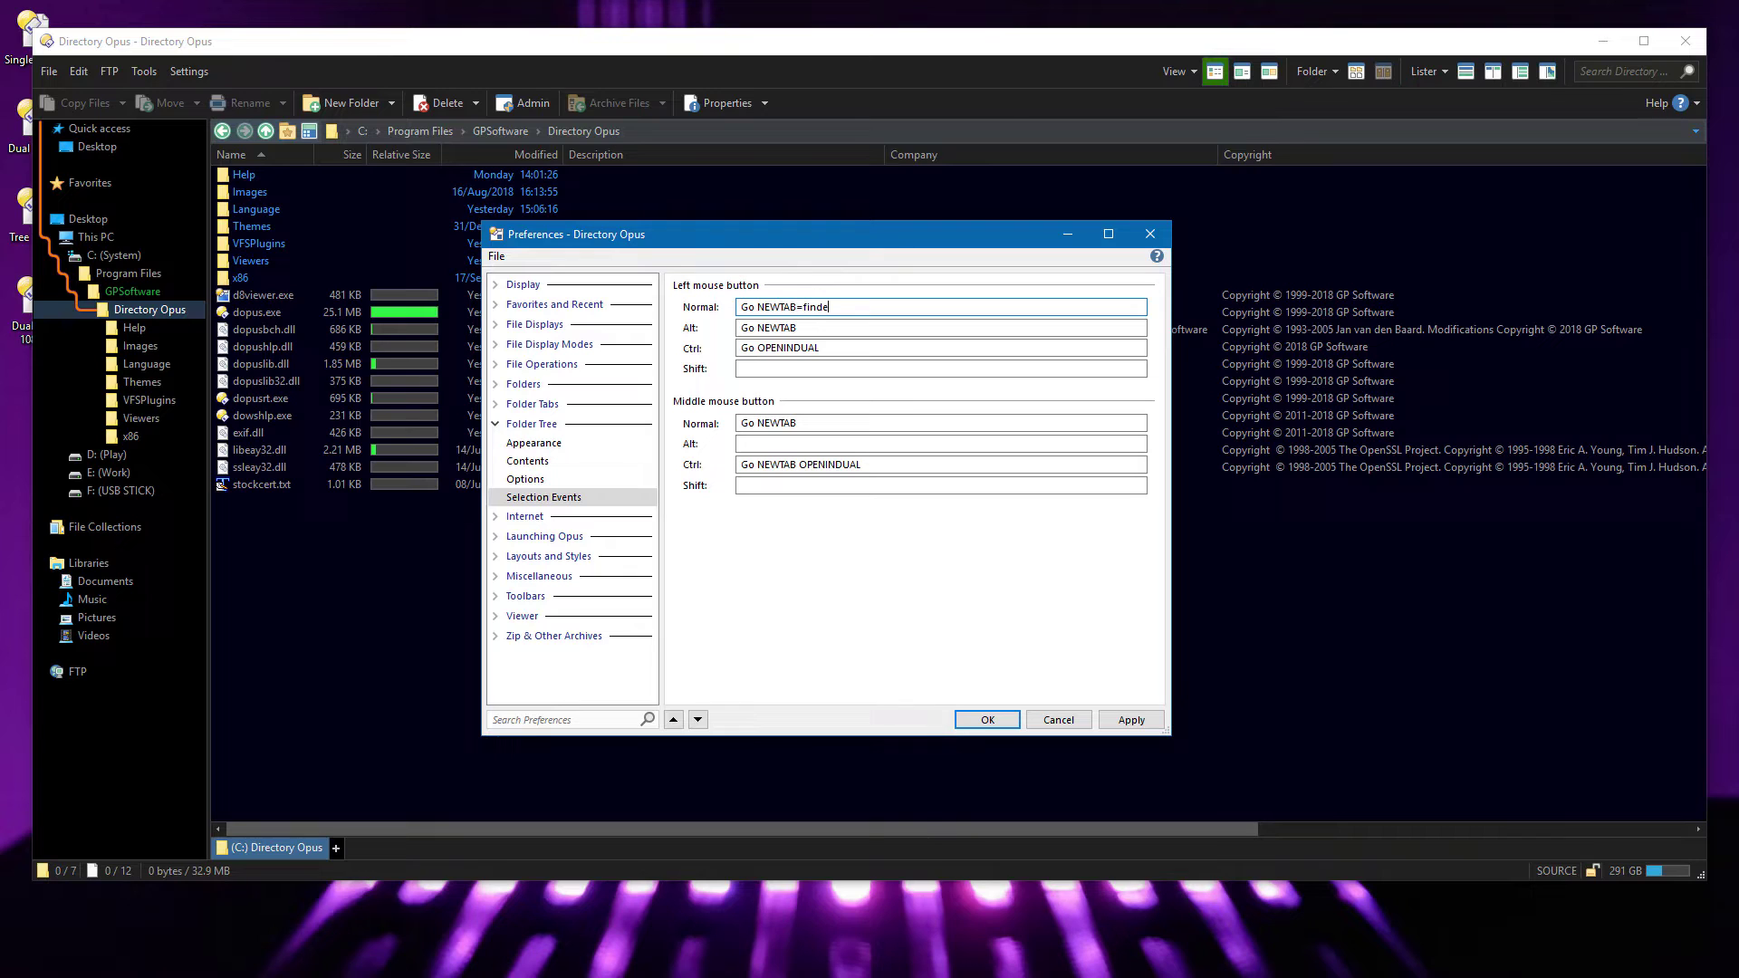
click(987, 719)
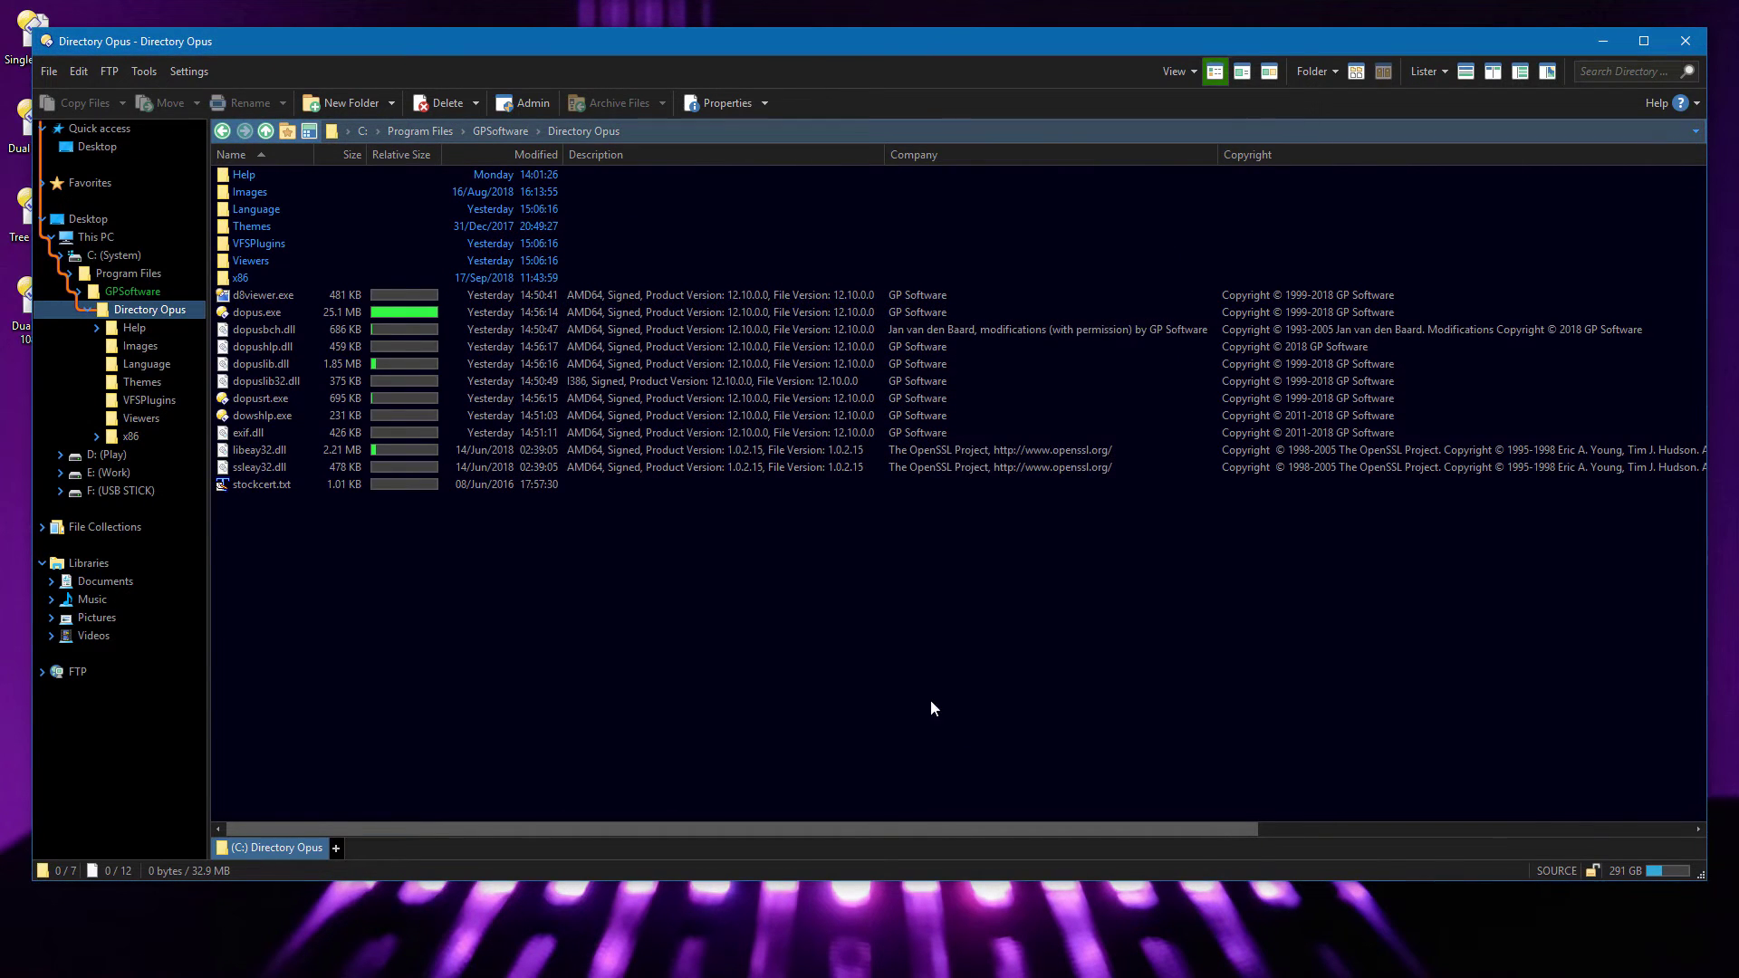
Open Help, Themes and VFSPlugins as tabs from the tree, then revisit each existing tab.
click(129, 327)
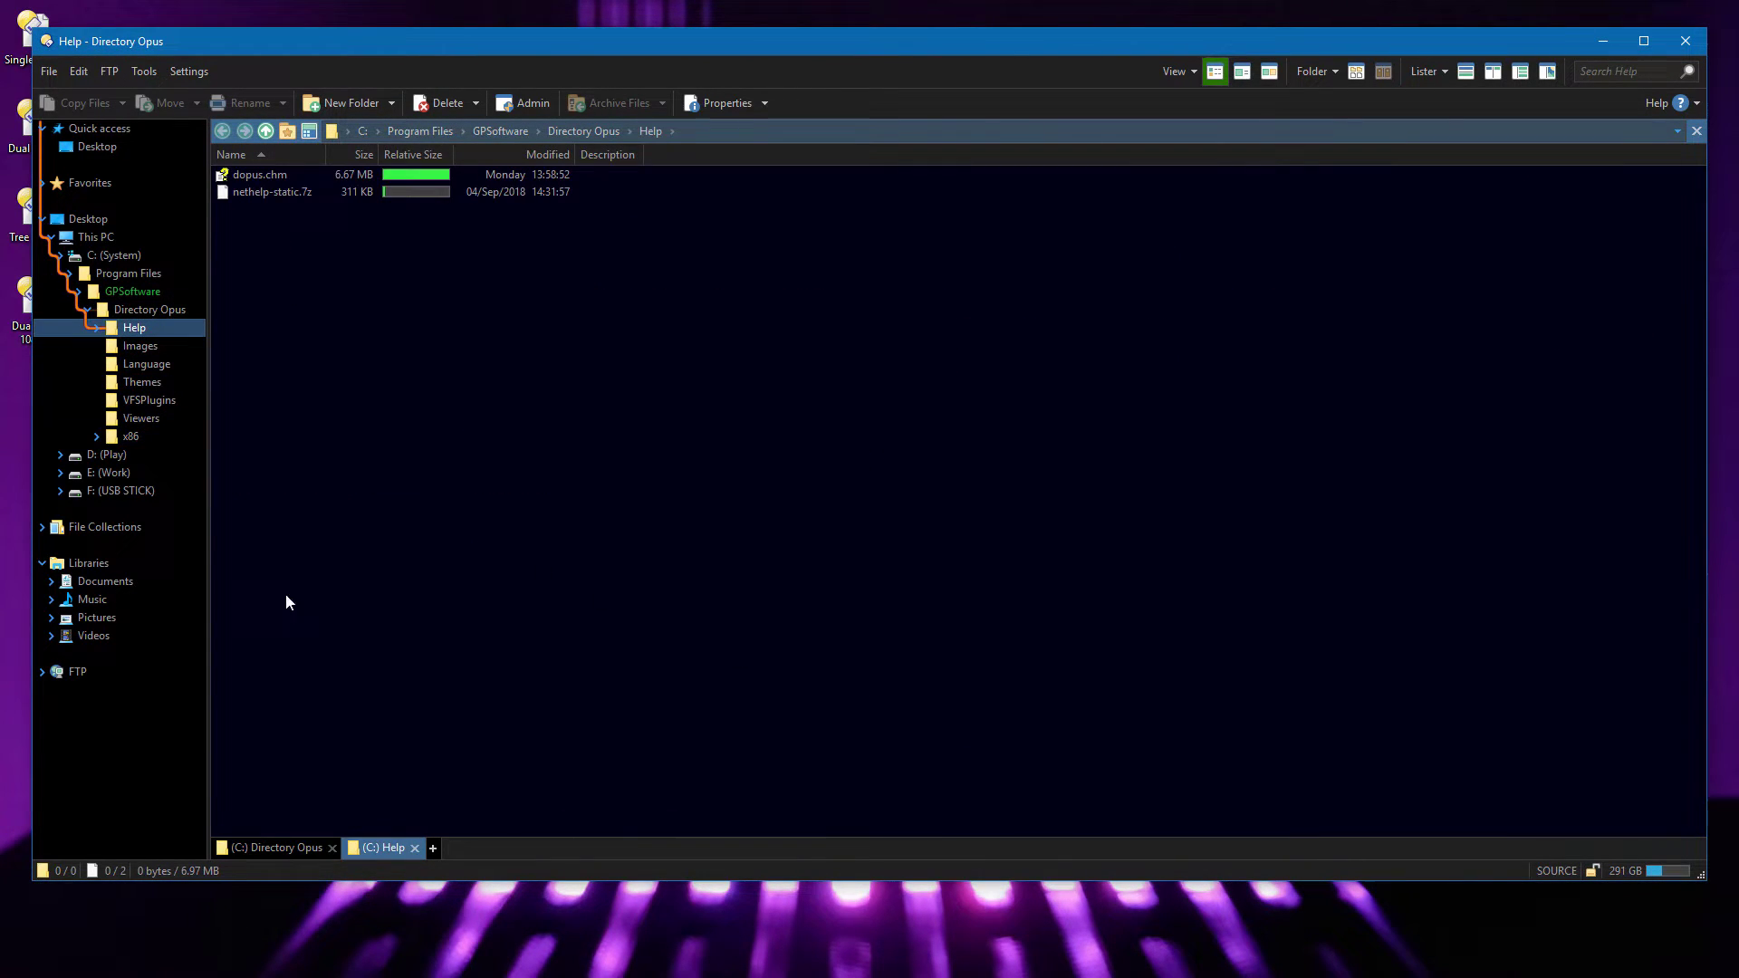
click(133, 386)
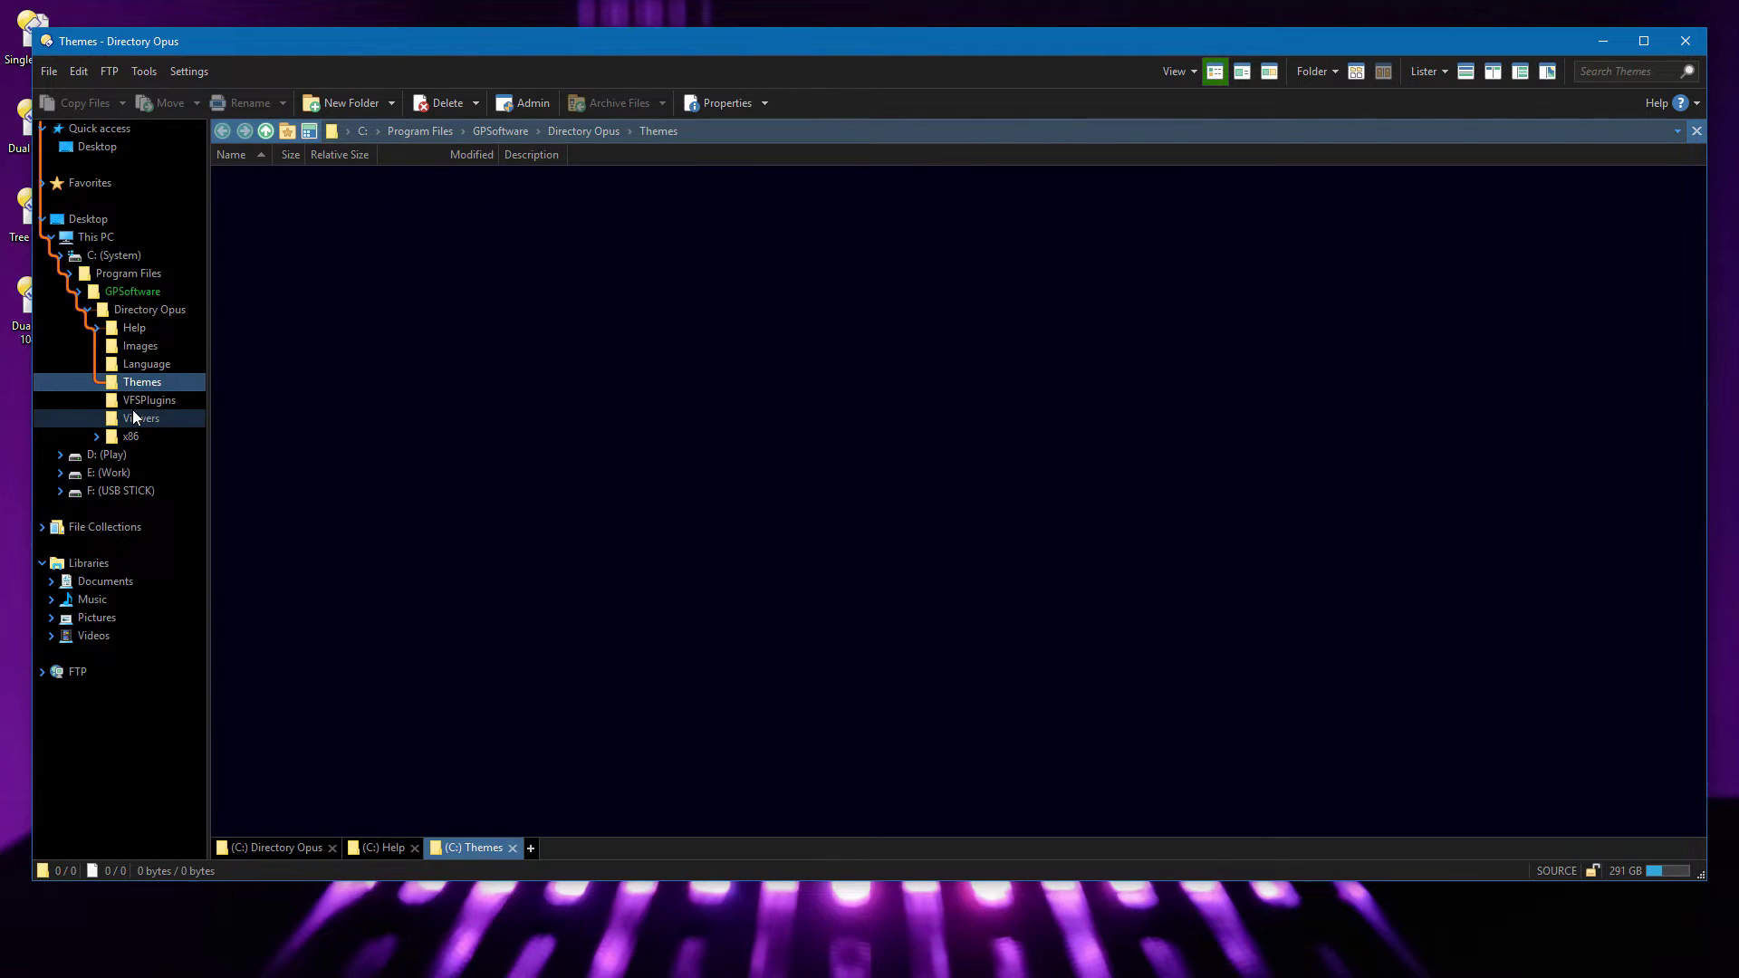
click(133, 404)
click(127, 311)
click(120, 328)
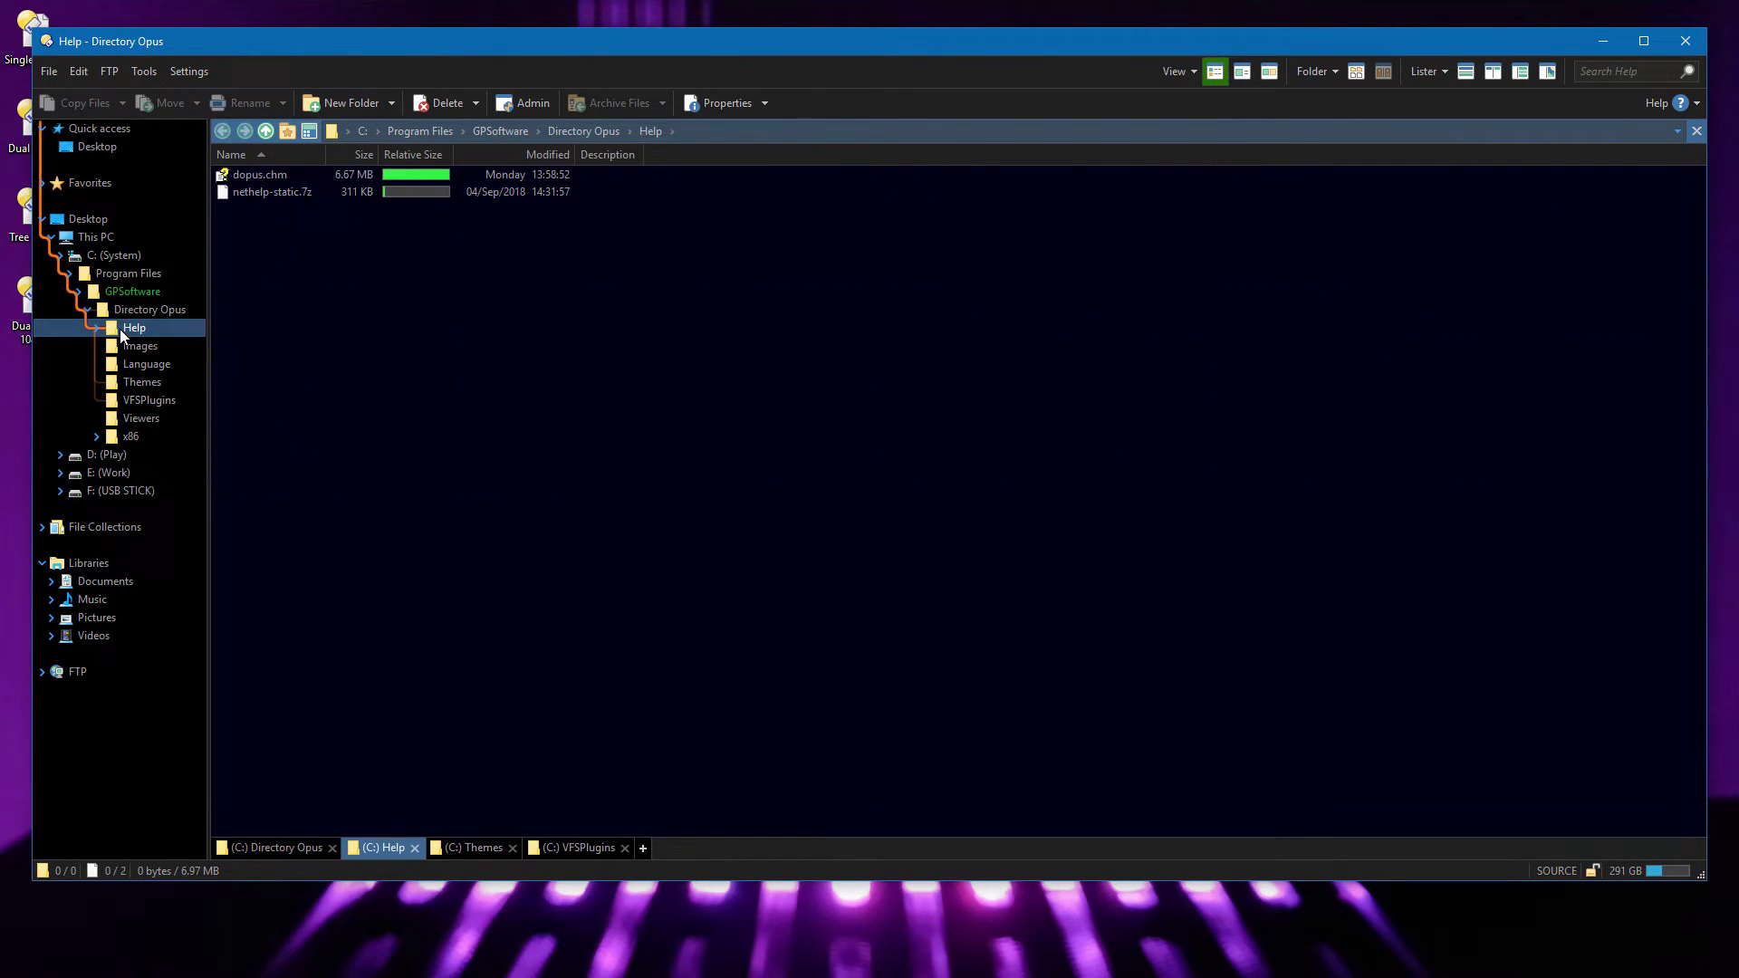
click(139, 386)
click(147, 403)
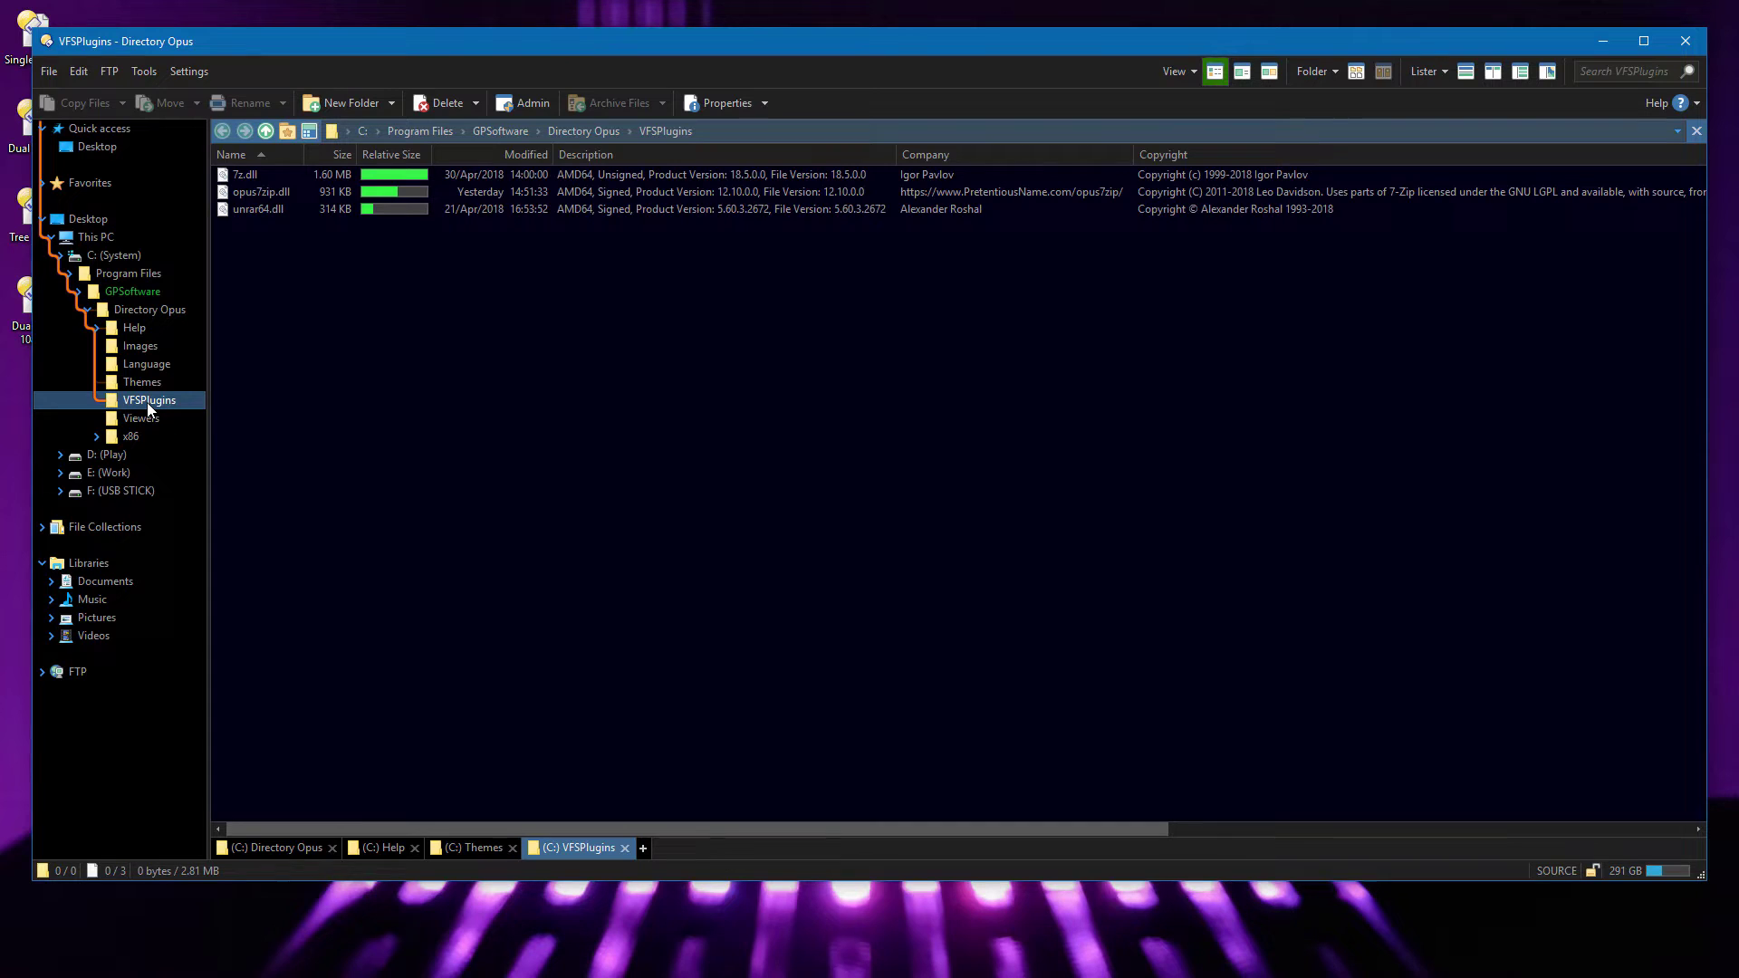
click(138, 315)
Drag the C: breadcrumb and the Directory Opus tree folder onto the tab bar as new tabs.
click(168, 334)
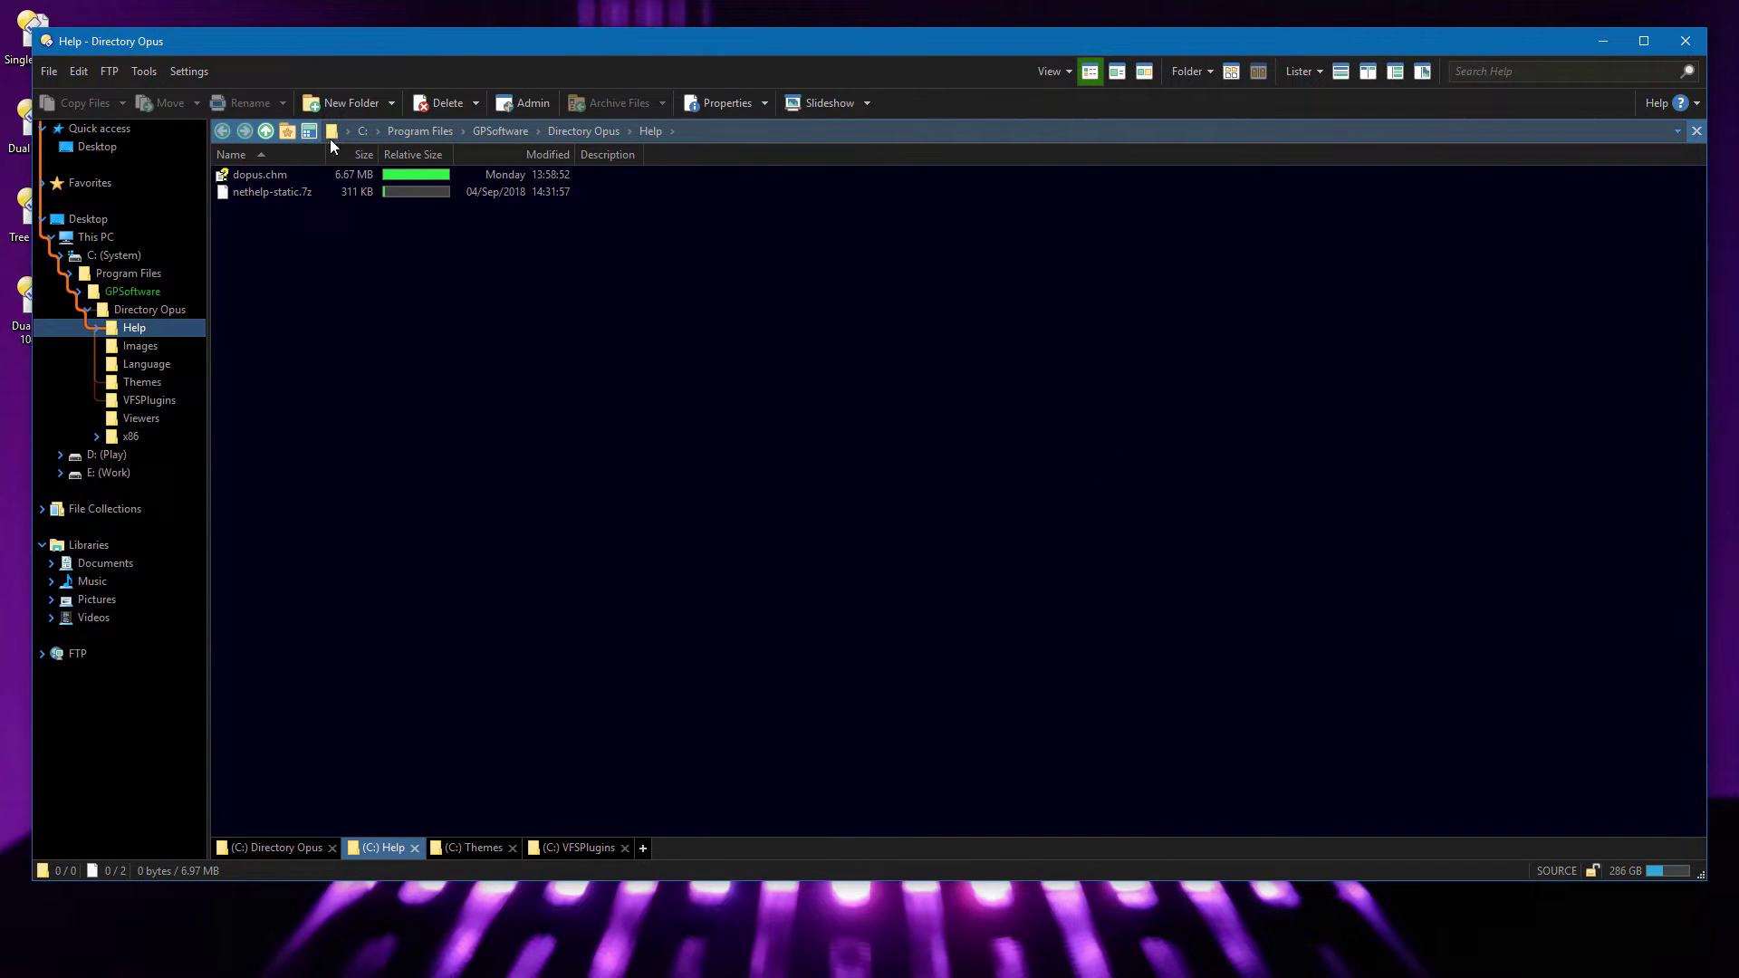
drag(366, 127, 702, 847)
click(661, 850)
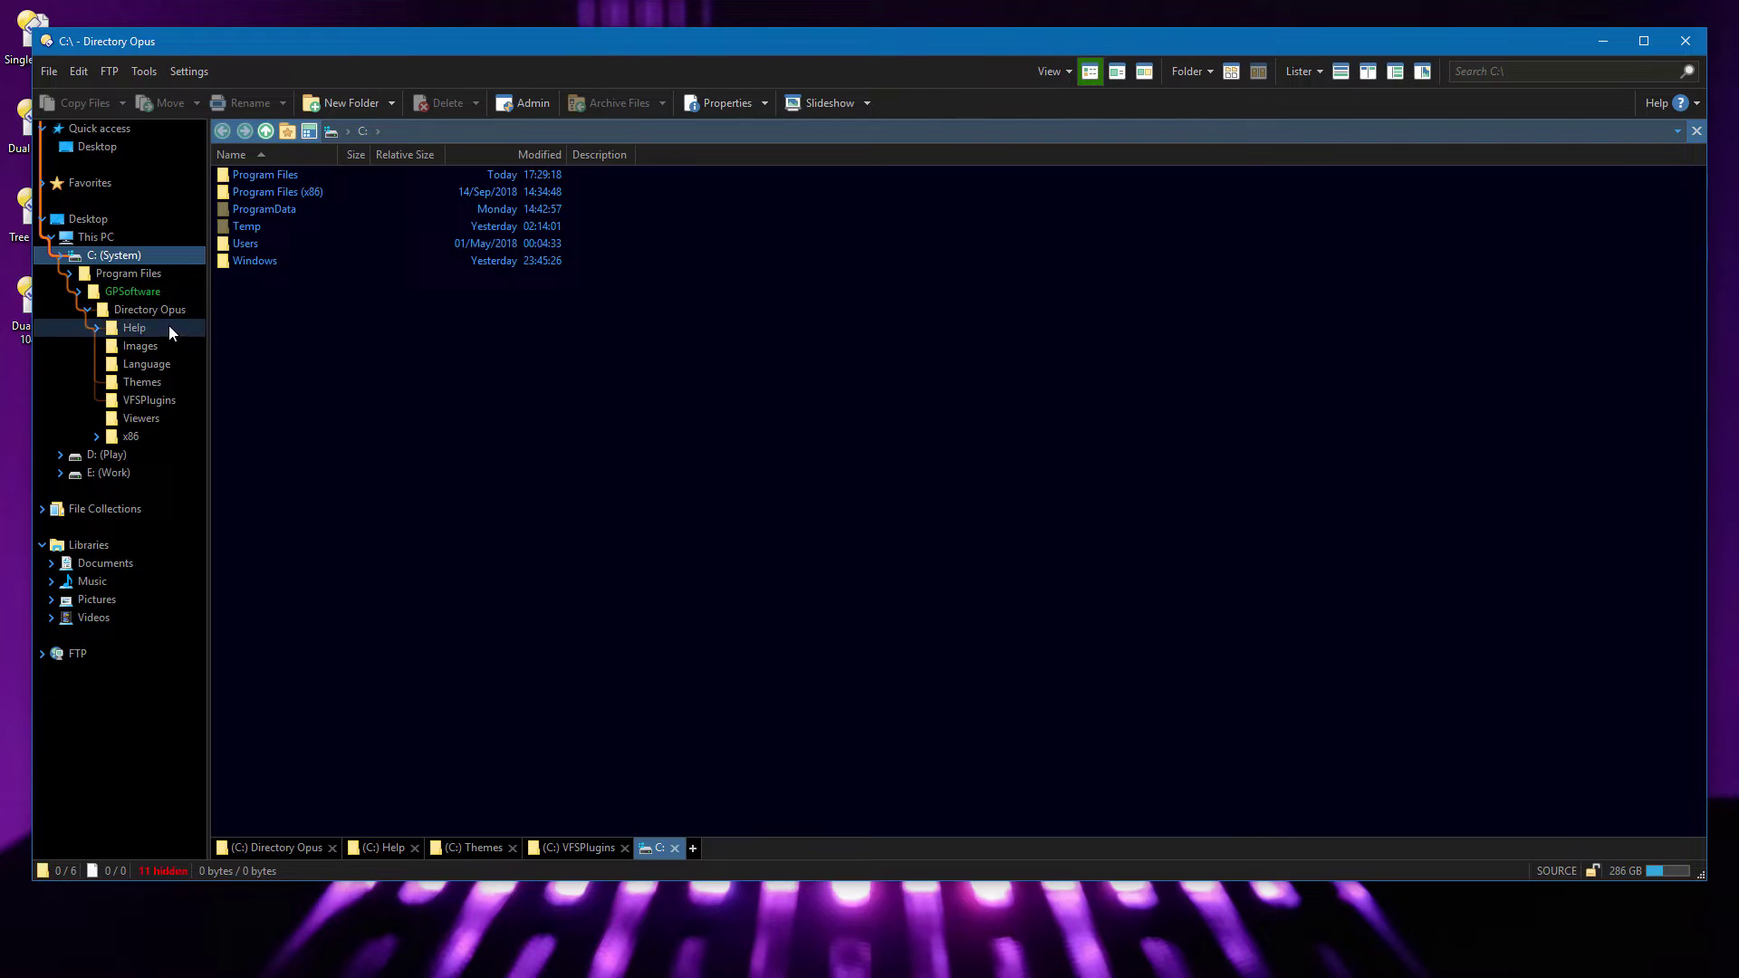
drag(165, 313, 748, 856)
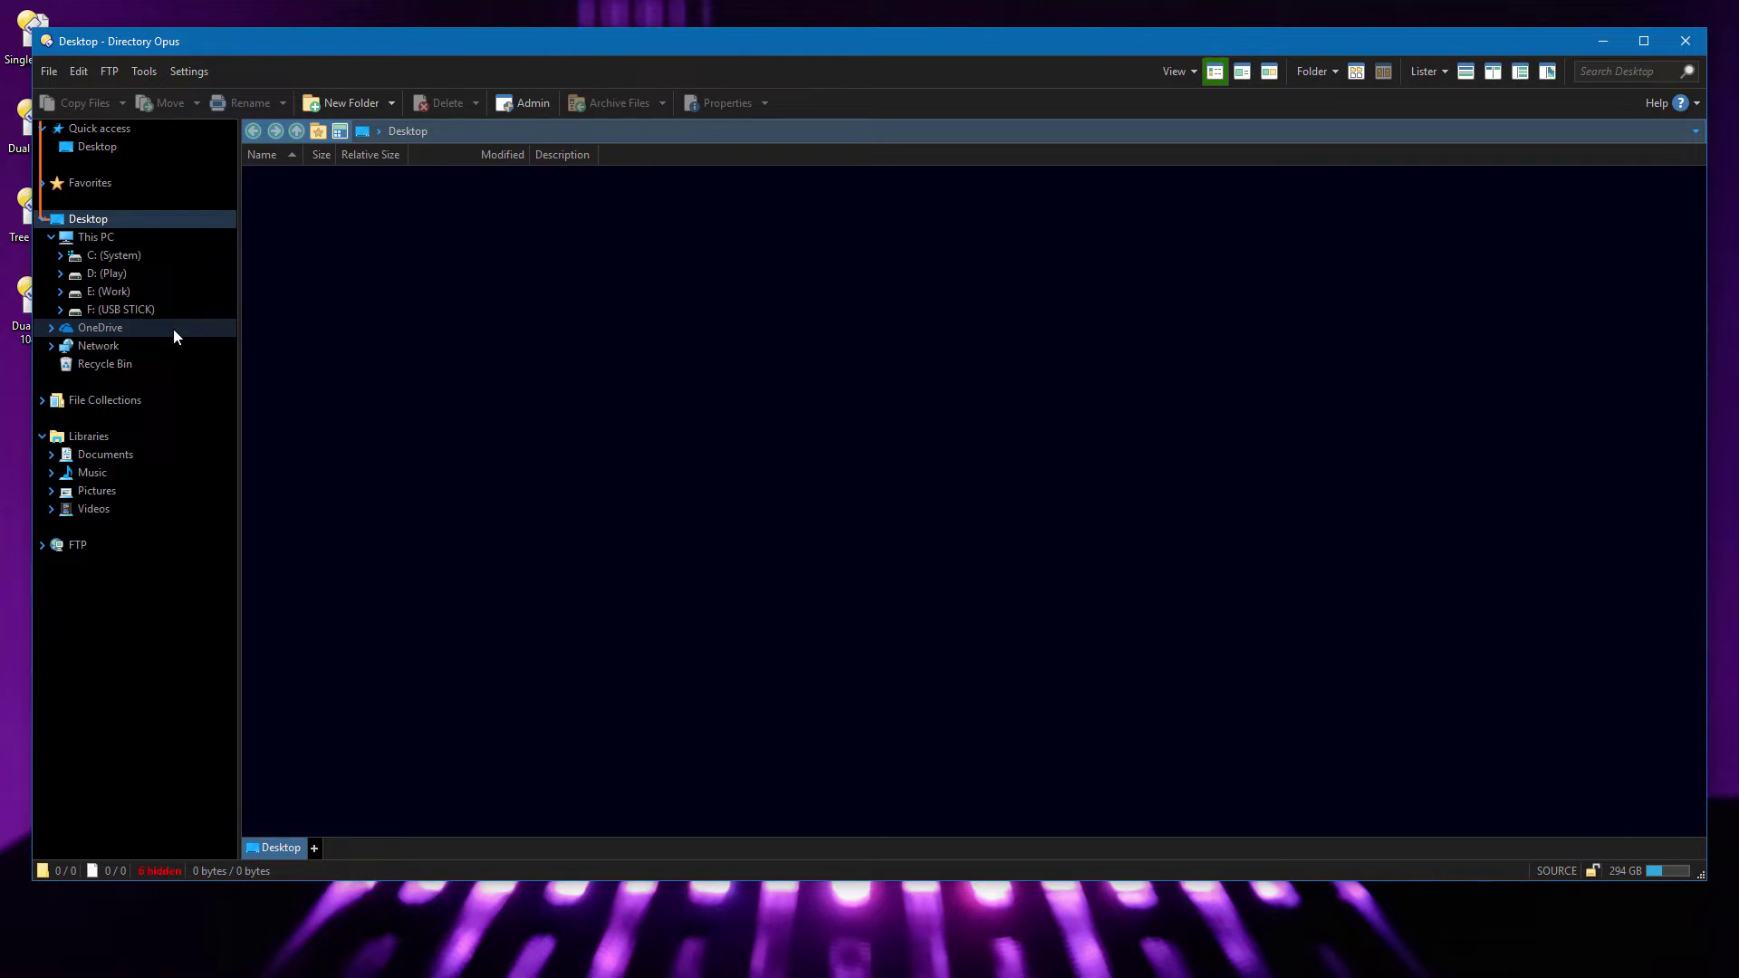
Open Preferences, then go to the OneDrive folder by entering /onedrive in the location bar.
click(189, 71)
click(189, 98)
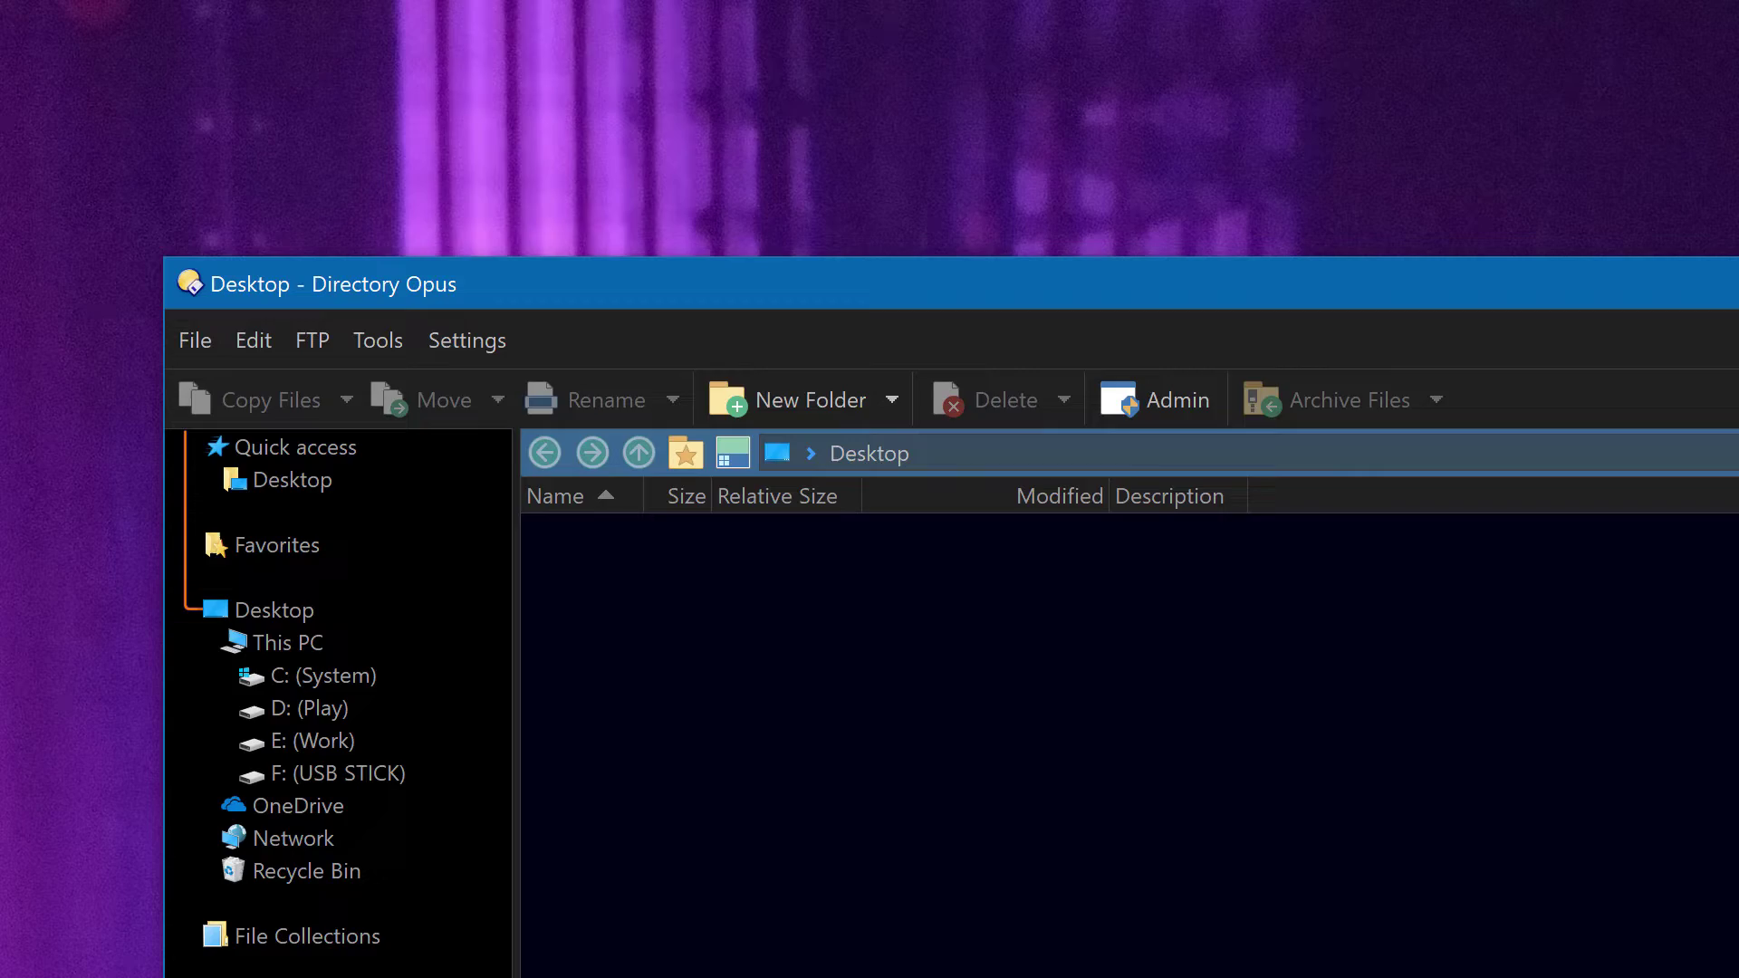
click(869, 453)
text(/onedri)
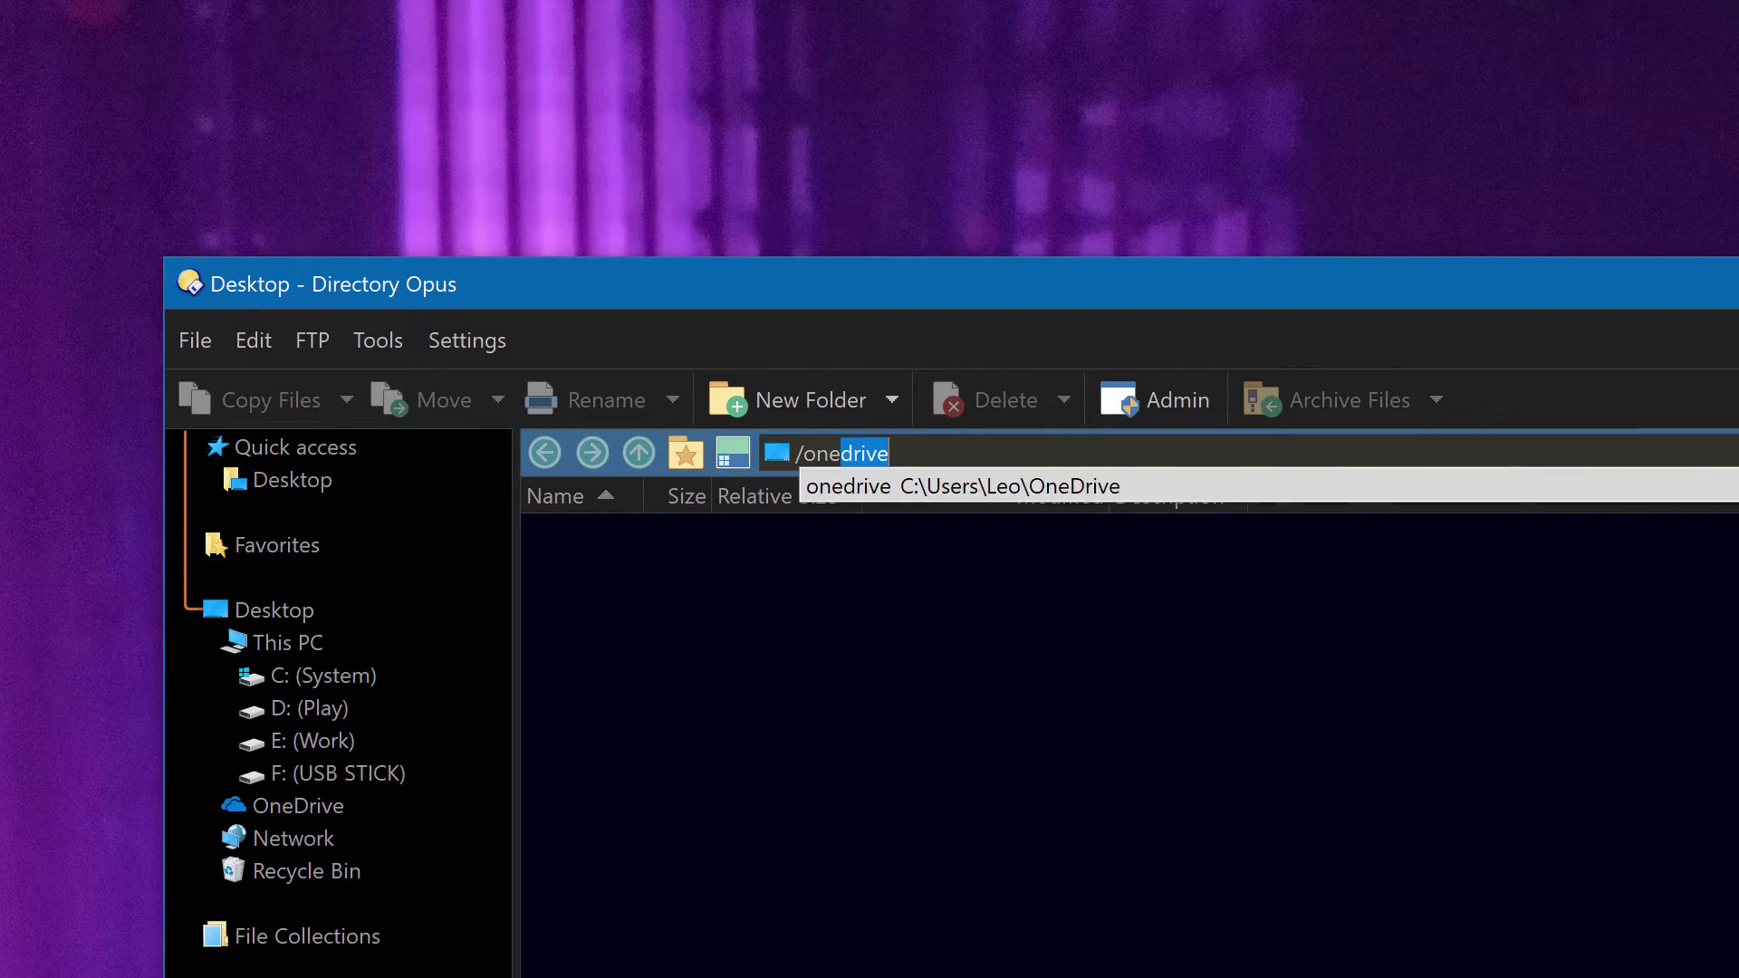
text(ve)
key(Return)
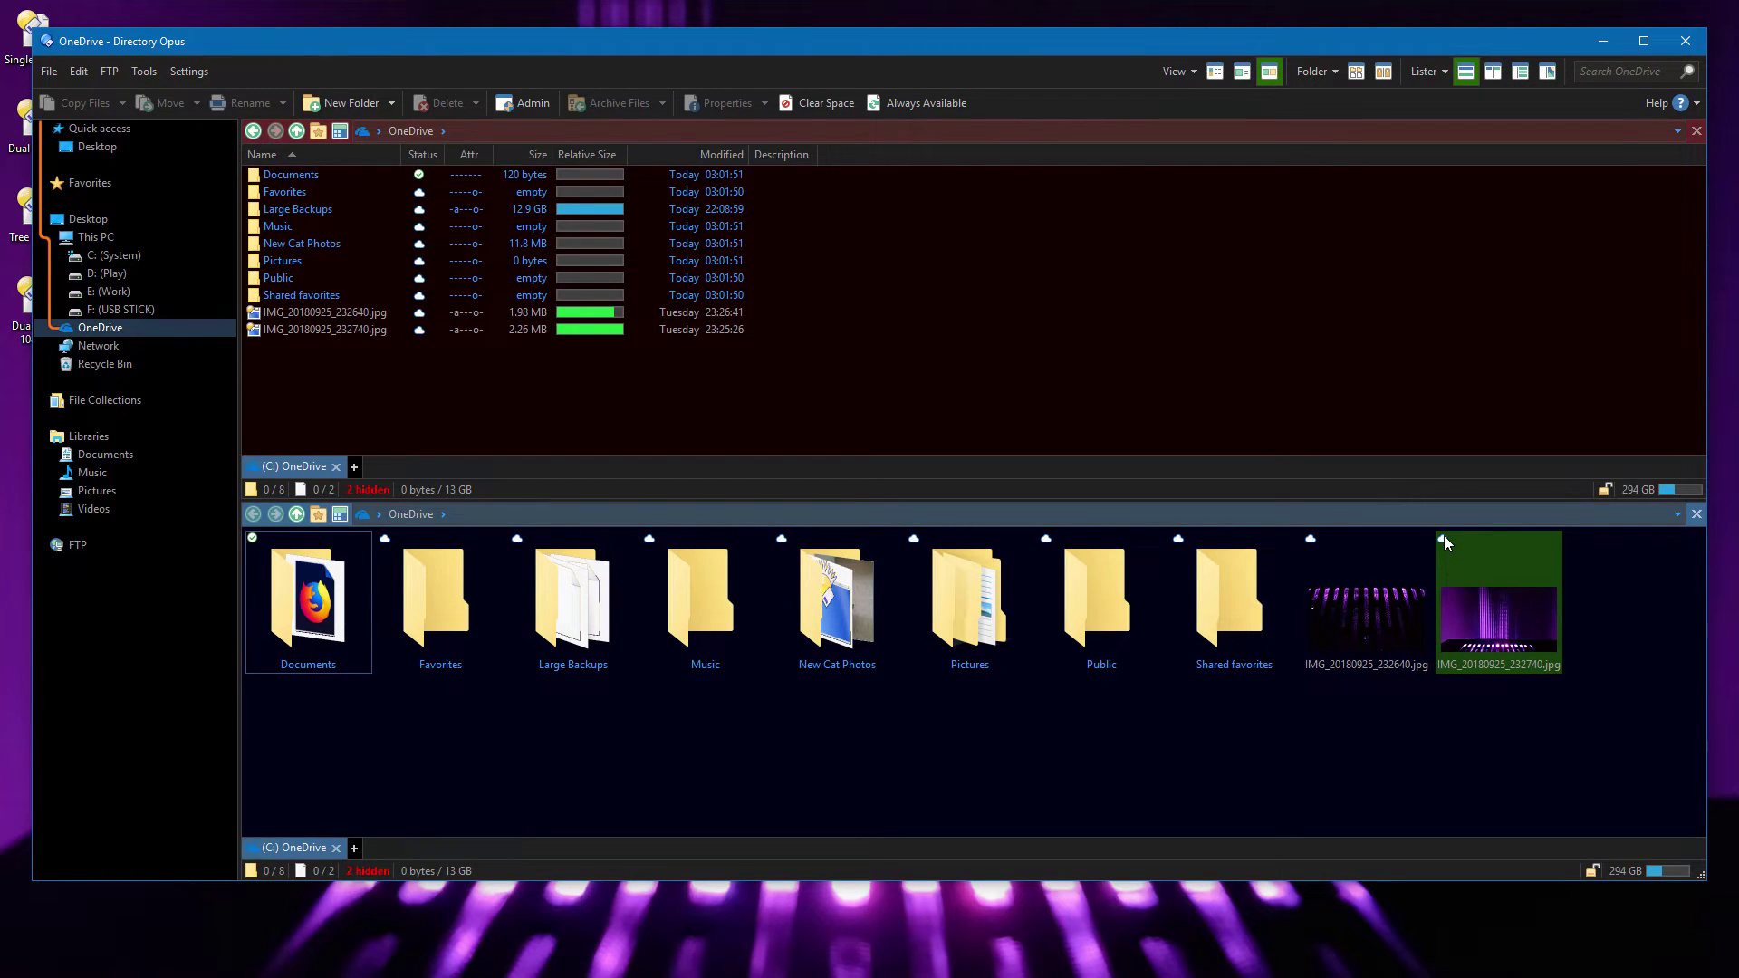
Preview IMG_20180925_232640.jpg and clear its local space to make it online-only.
click(326, 313)
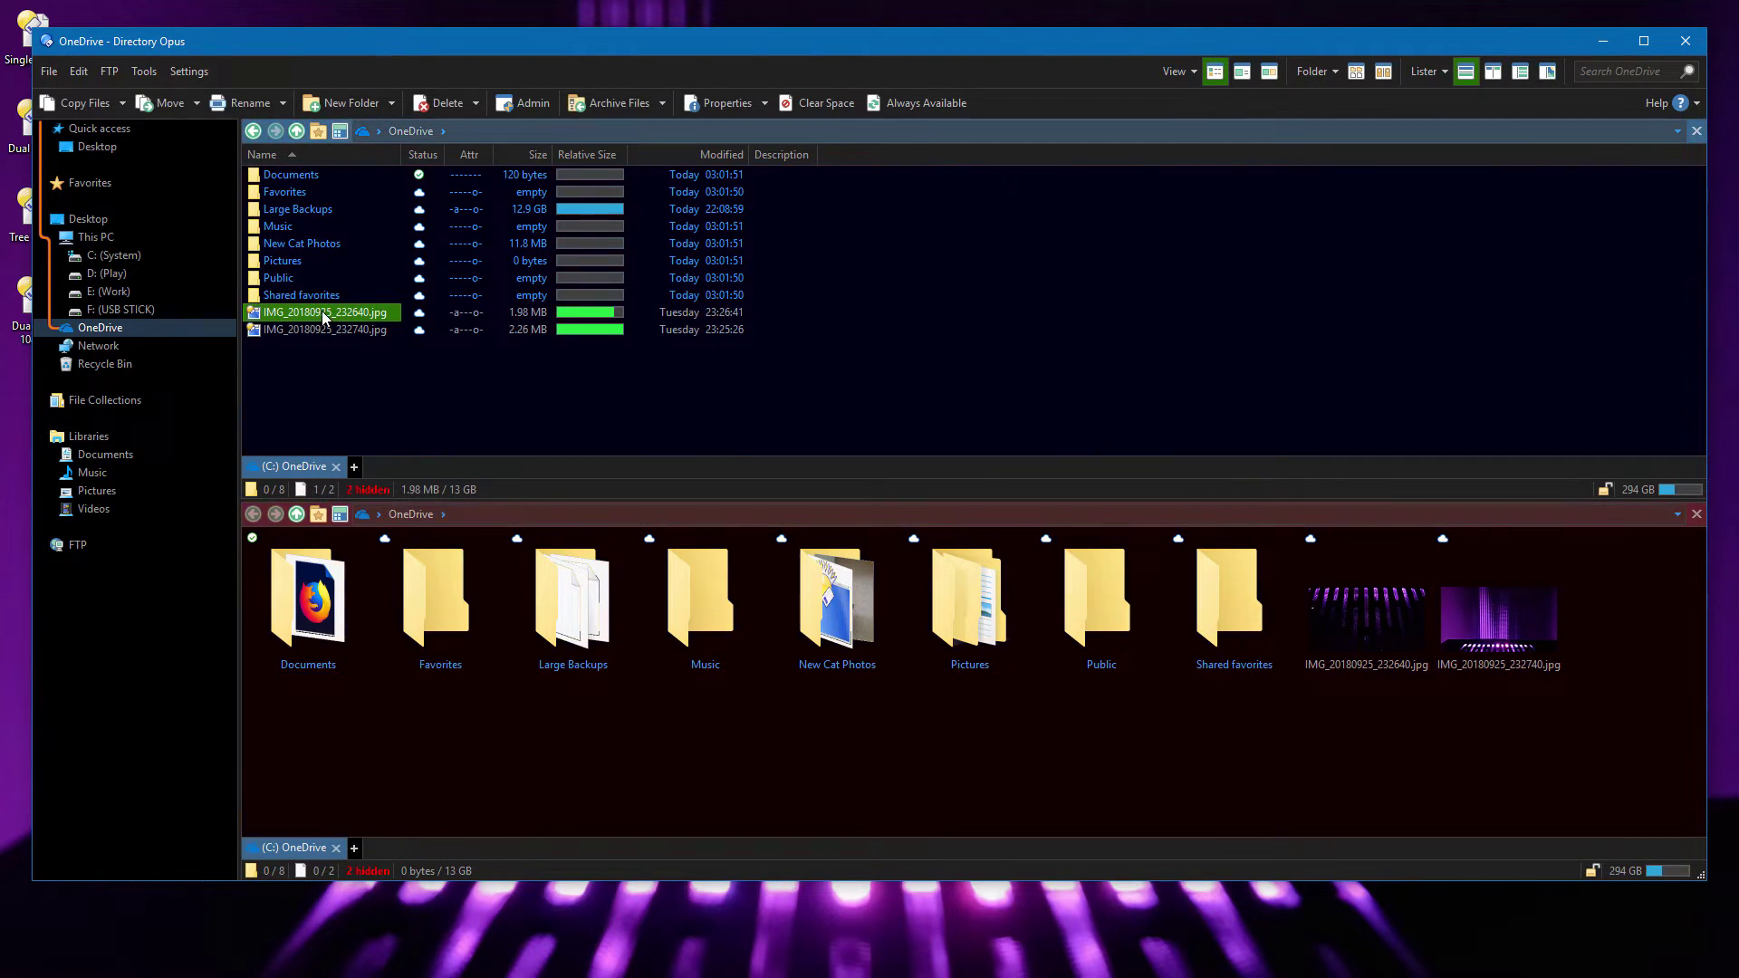
click(1546, 74)
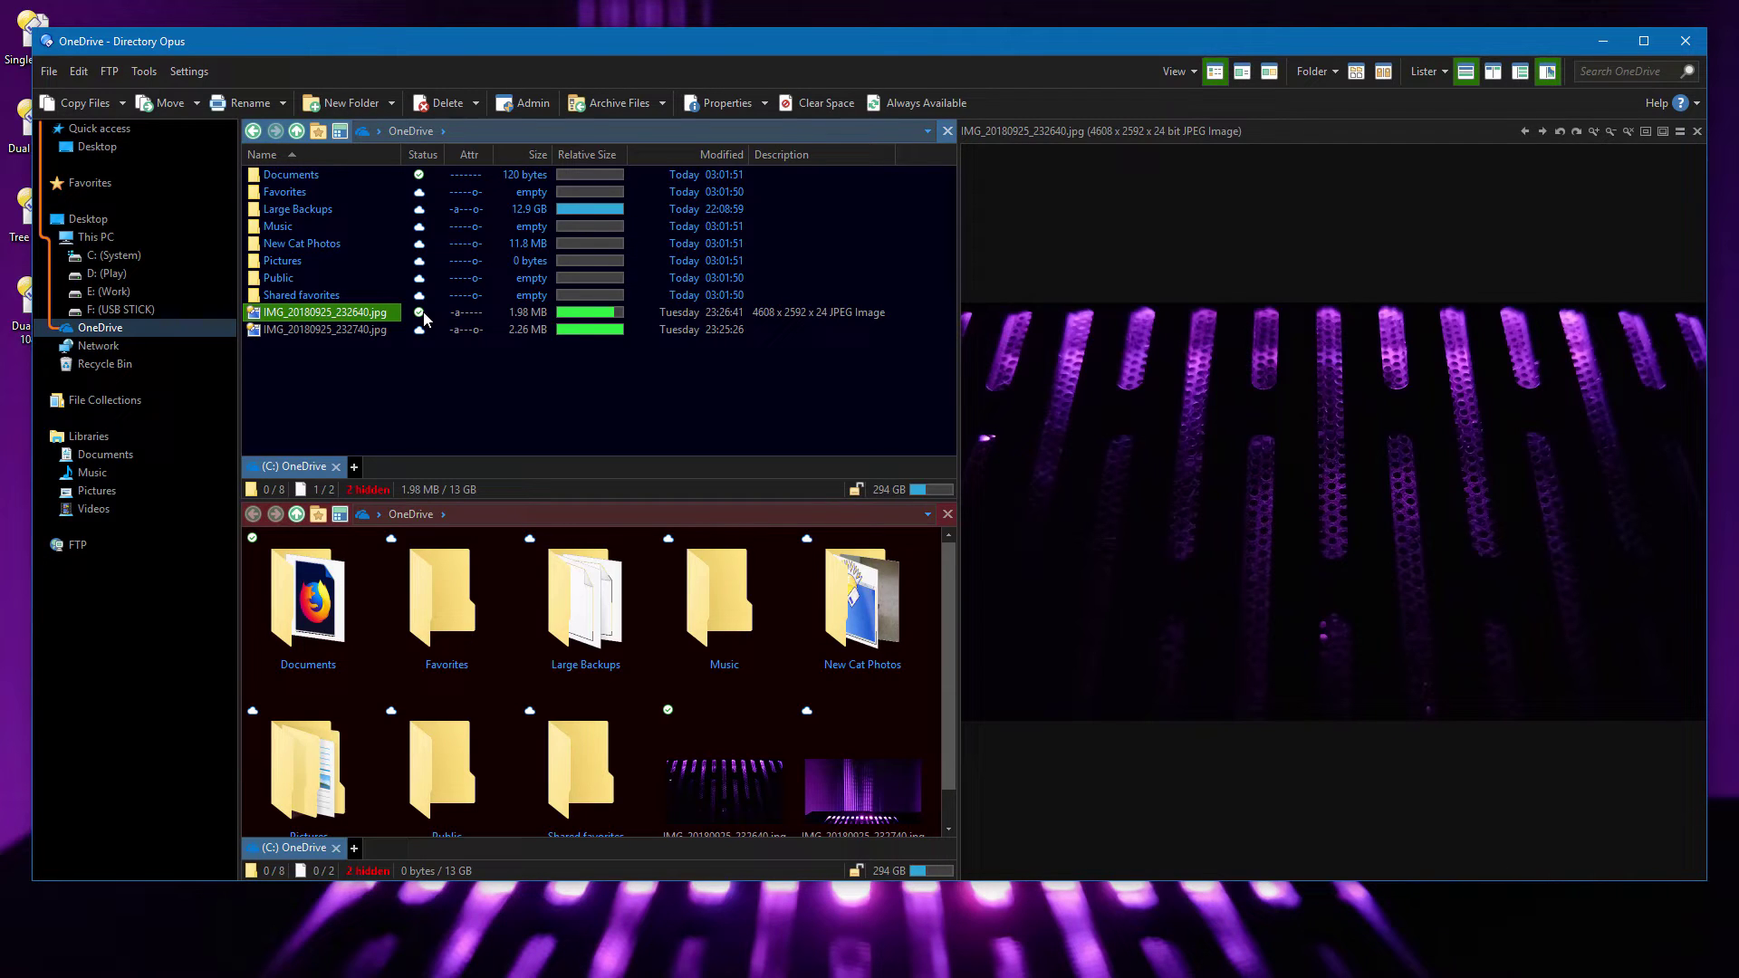
right_click(348, 313)
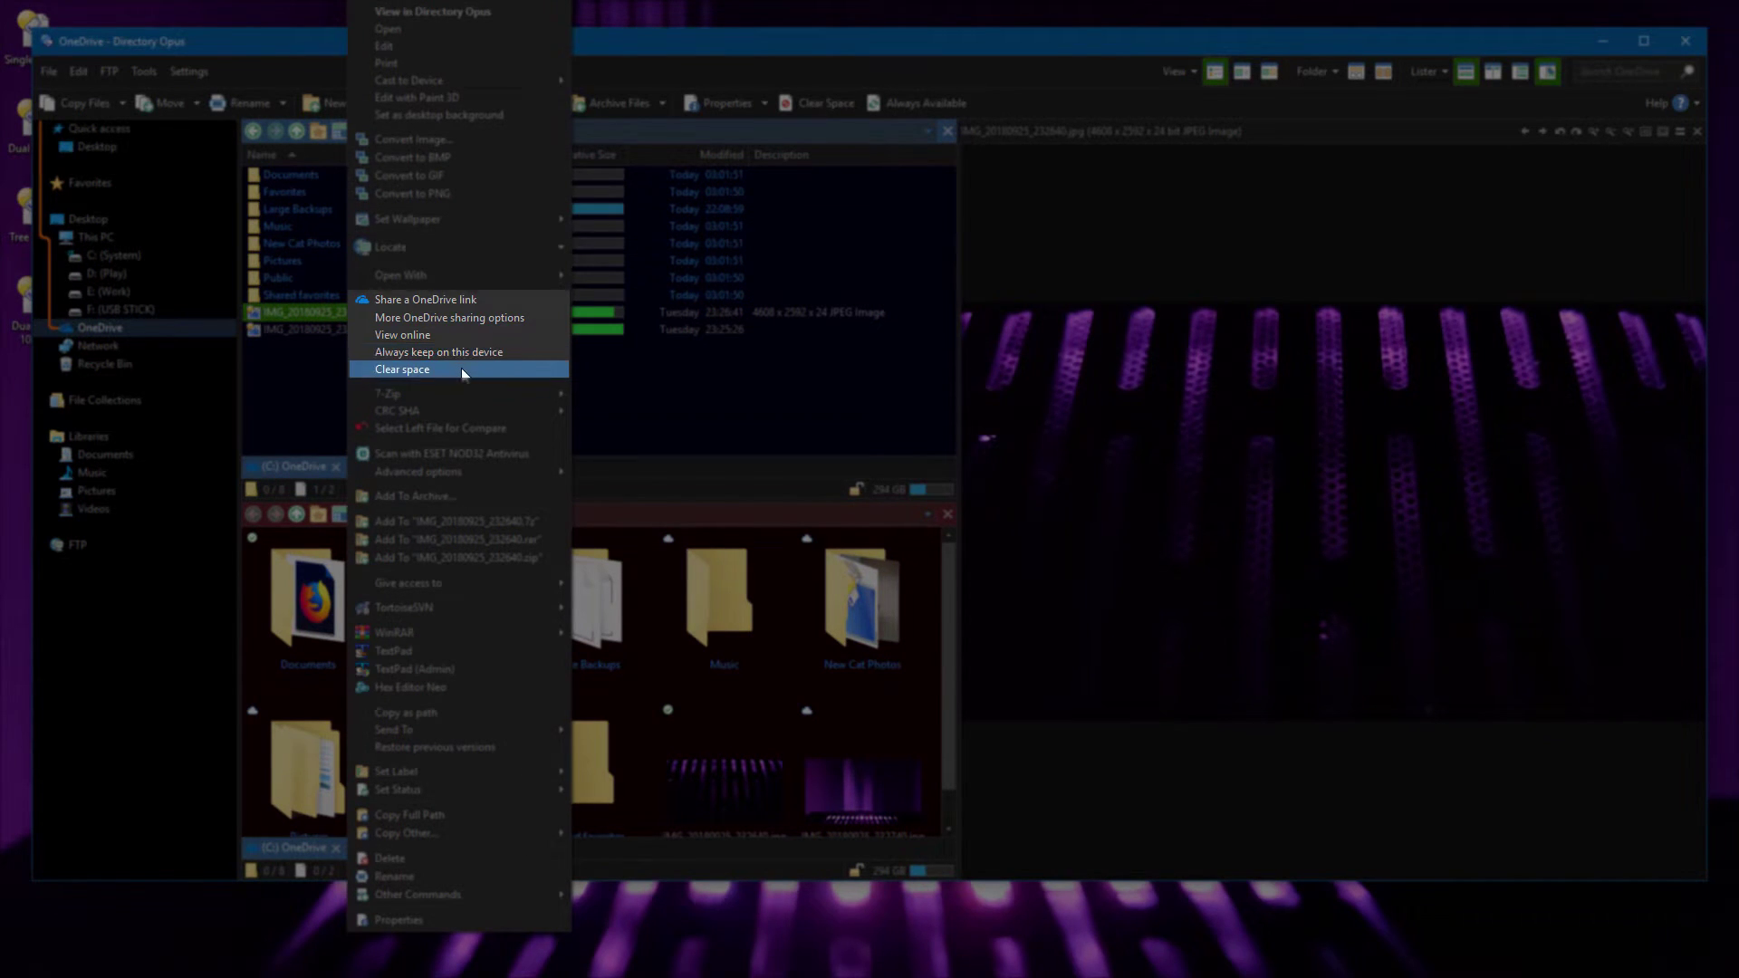
click(462, 368)
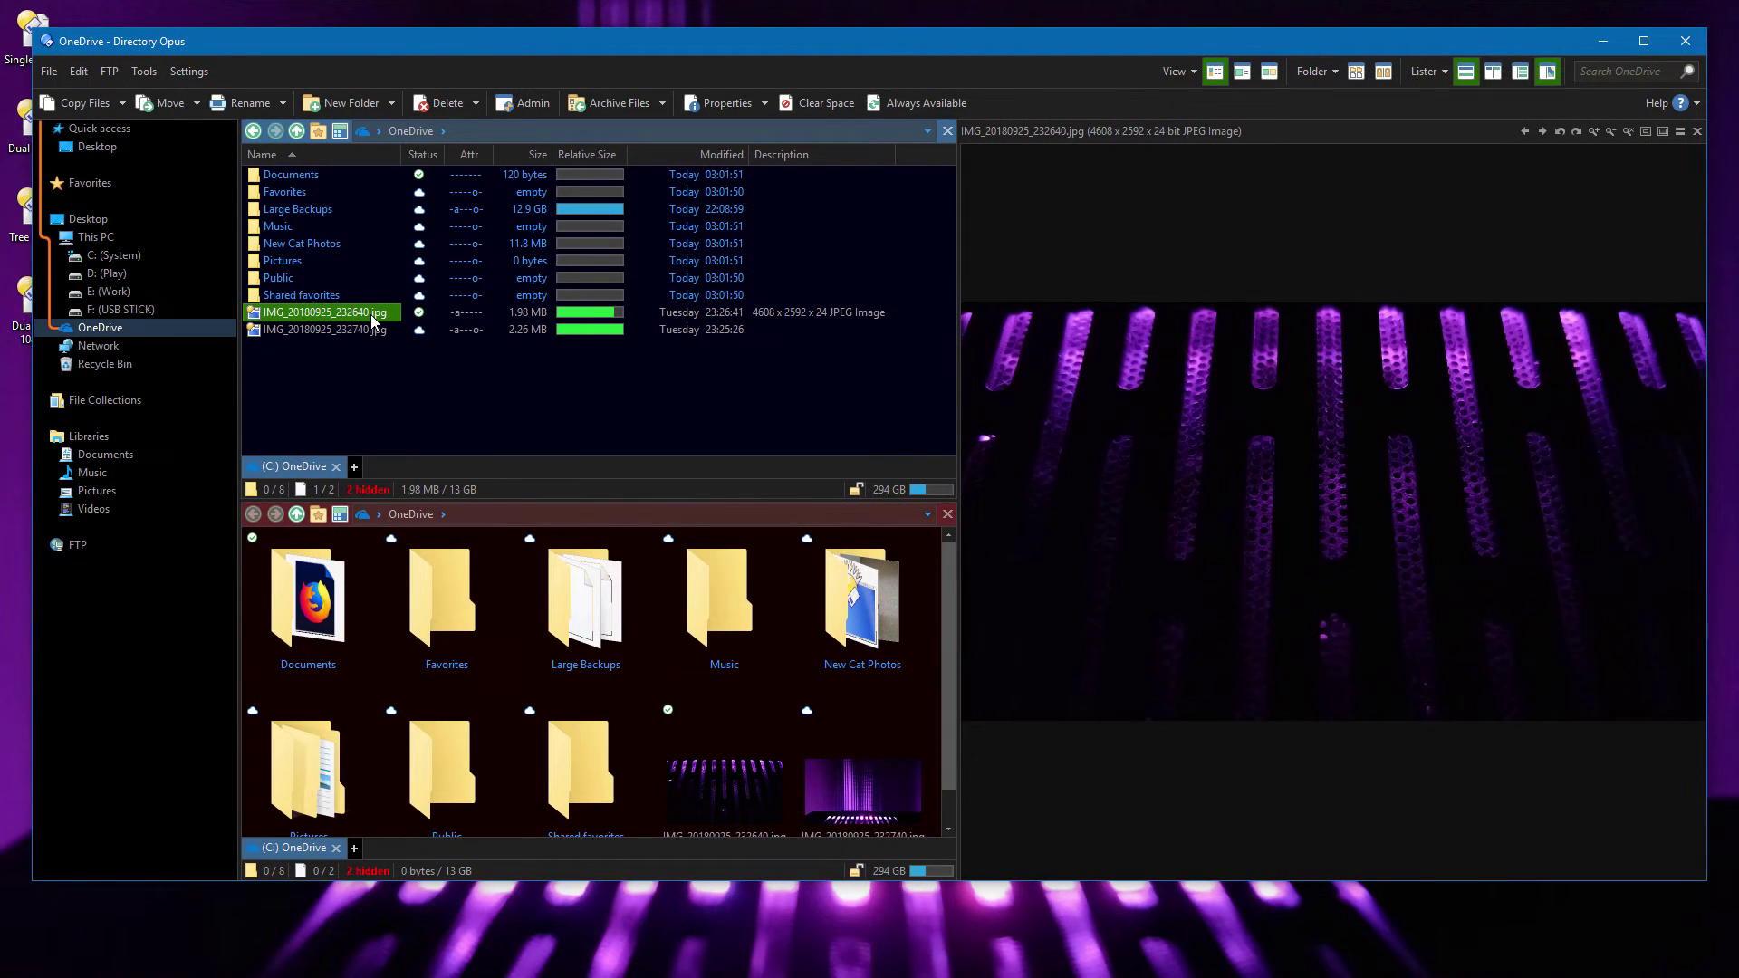
Select both IMG_20180925 photos and set them to Always Available.
click(811, 101)
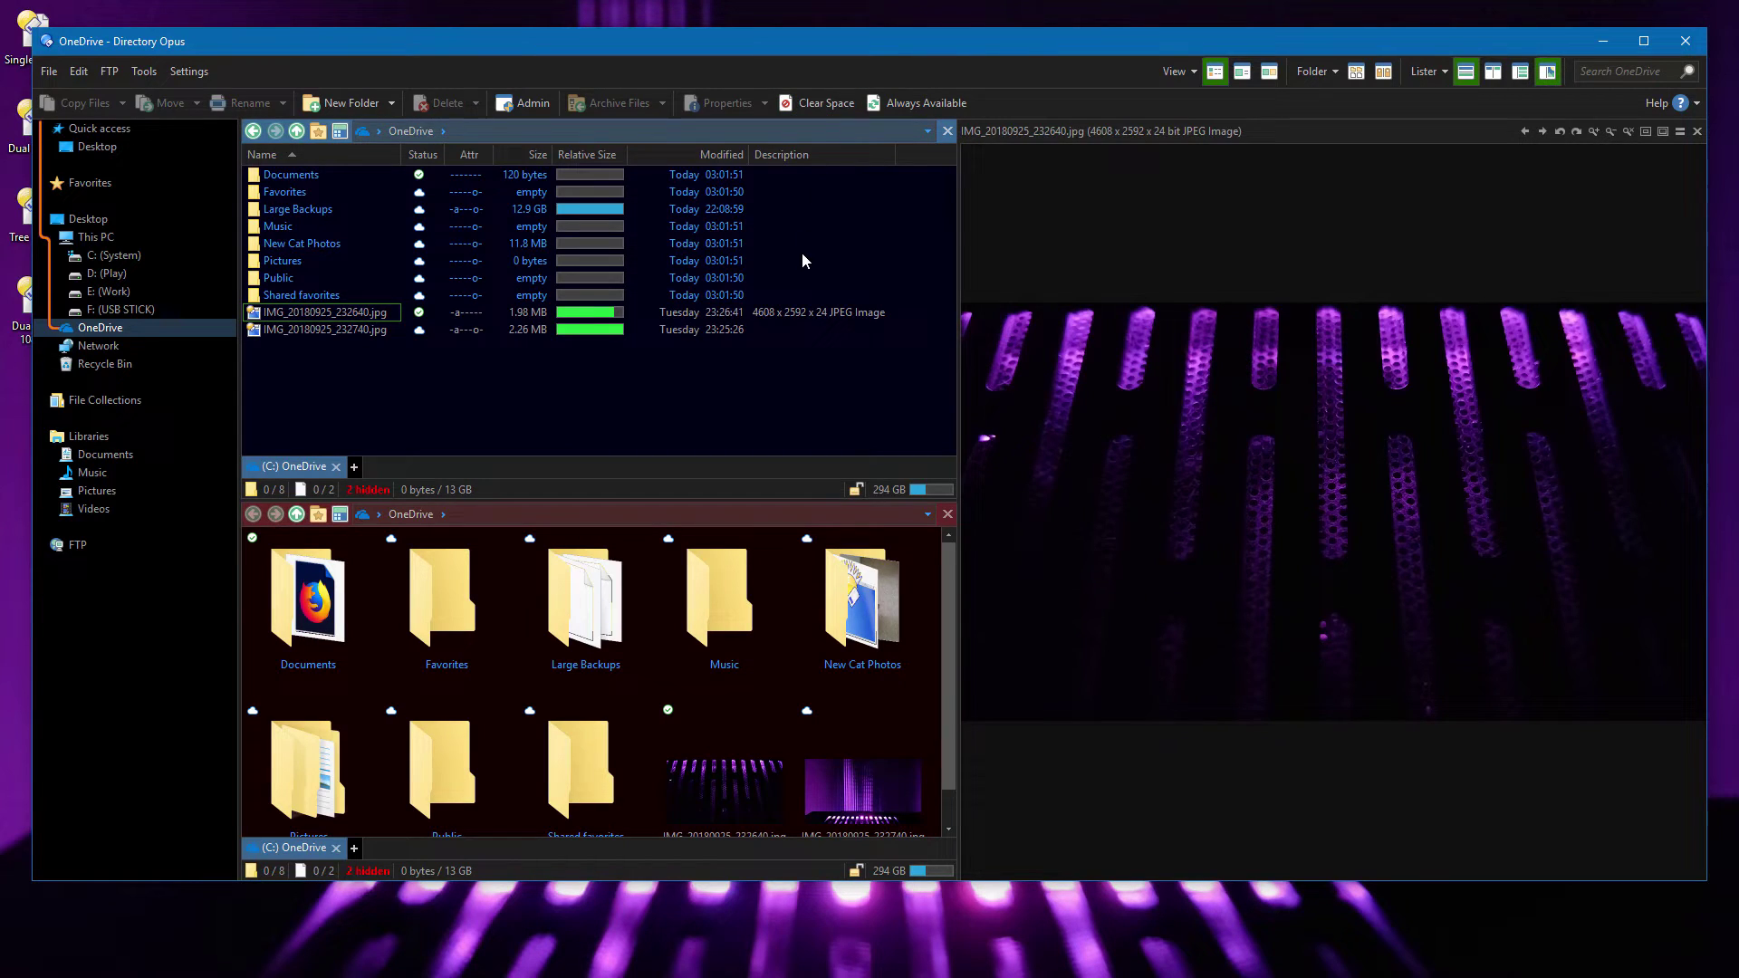
drag(385, 348, 359, 317)
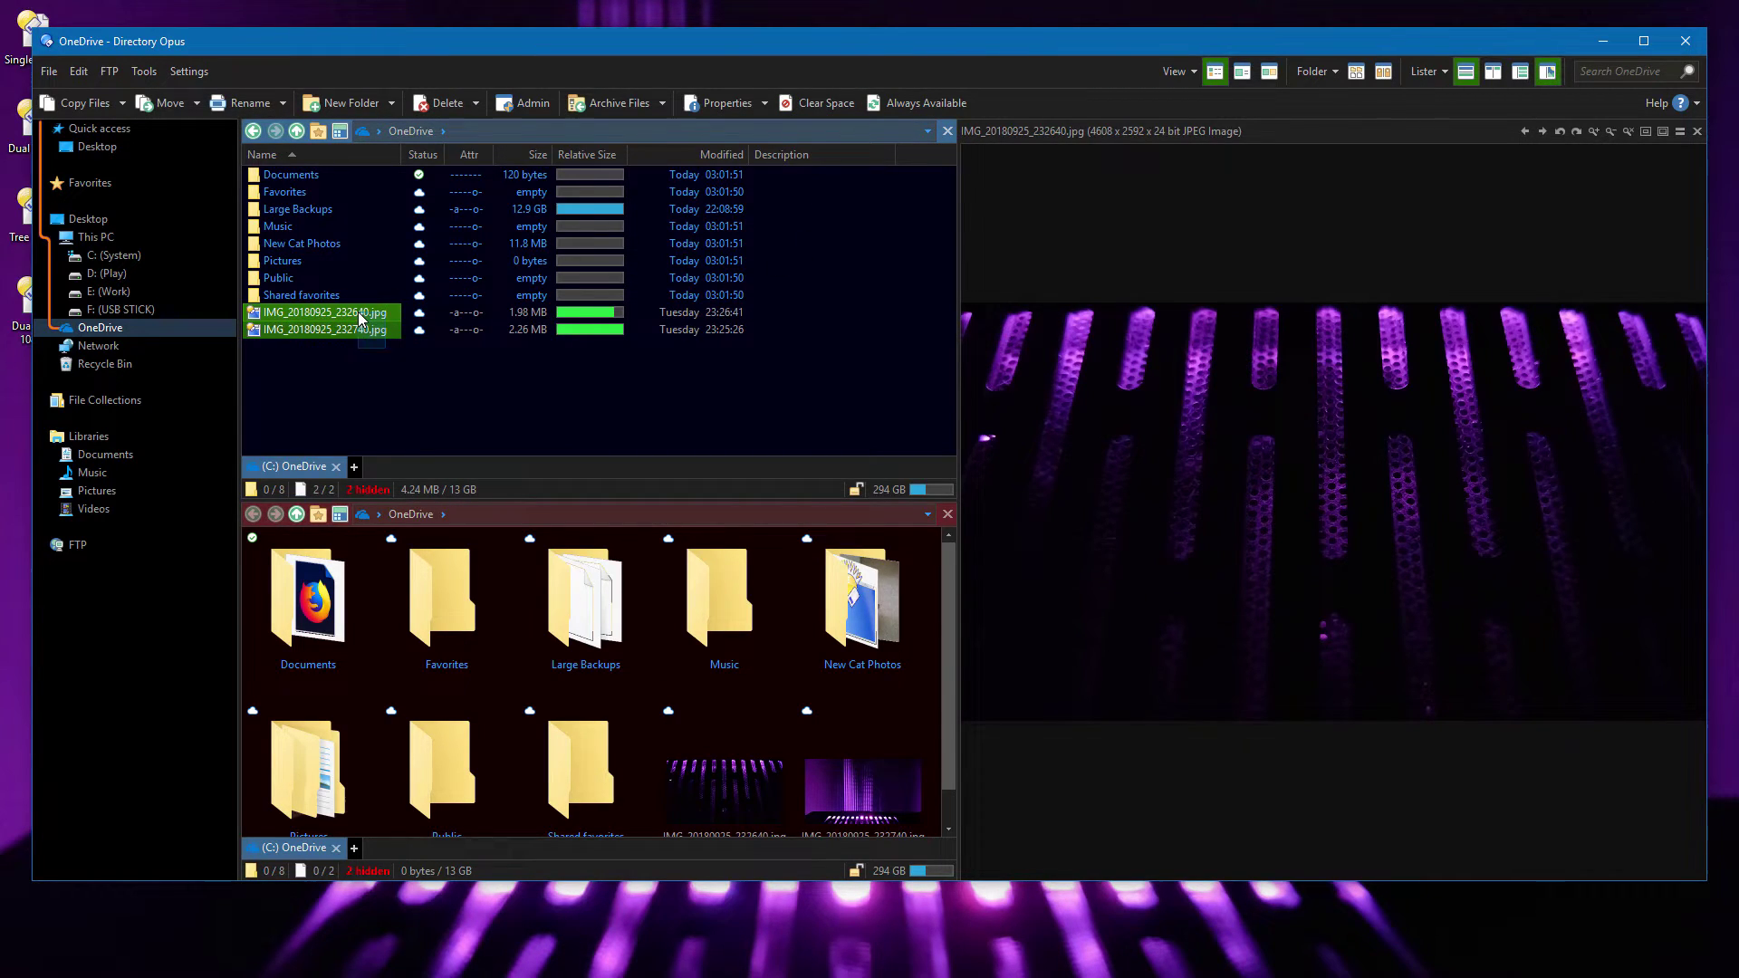
click(902, 101)
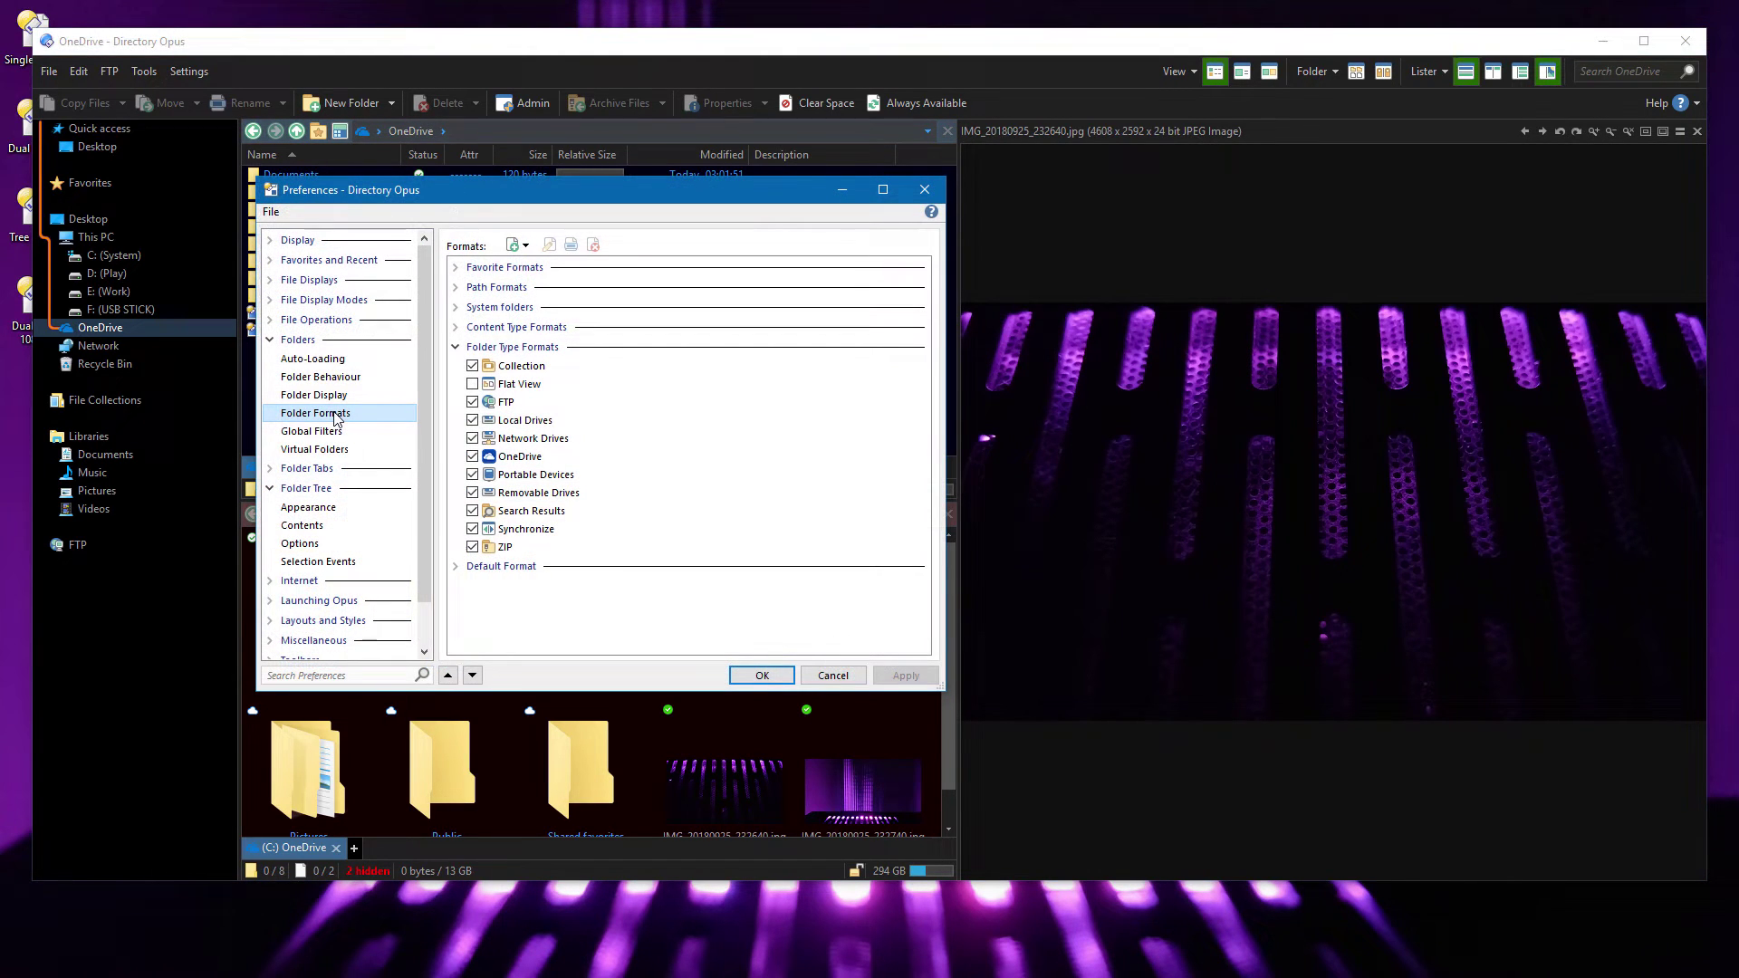
Edit the OneDrive folder format and select its Status Icons column.
click(535, 462)
double_click(536, 460)
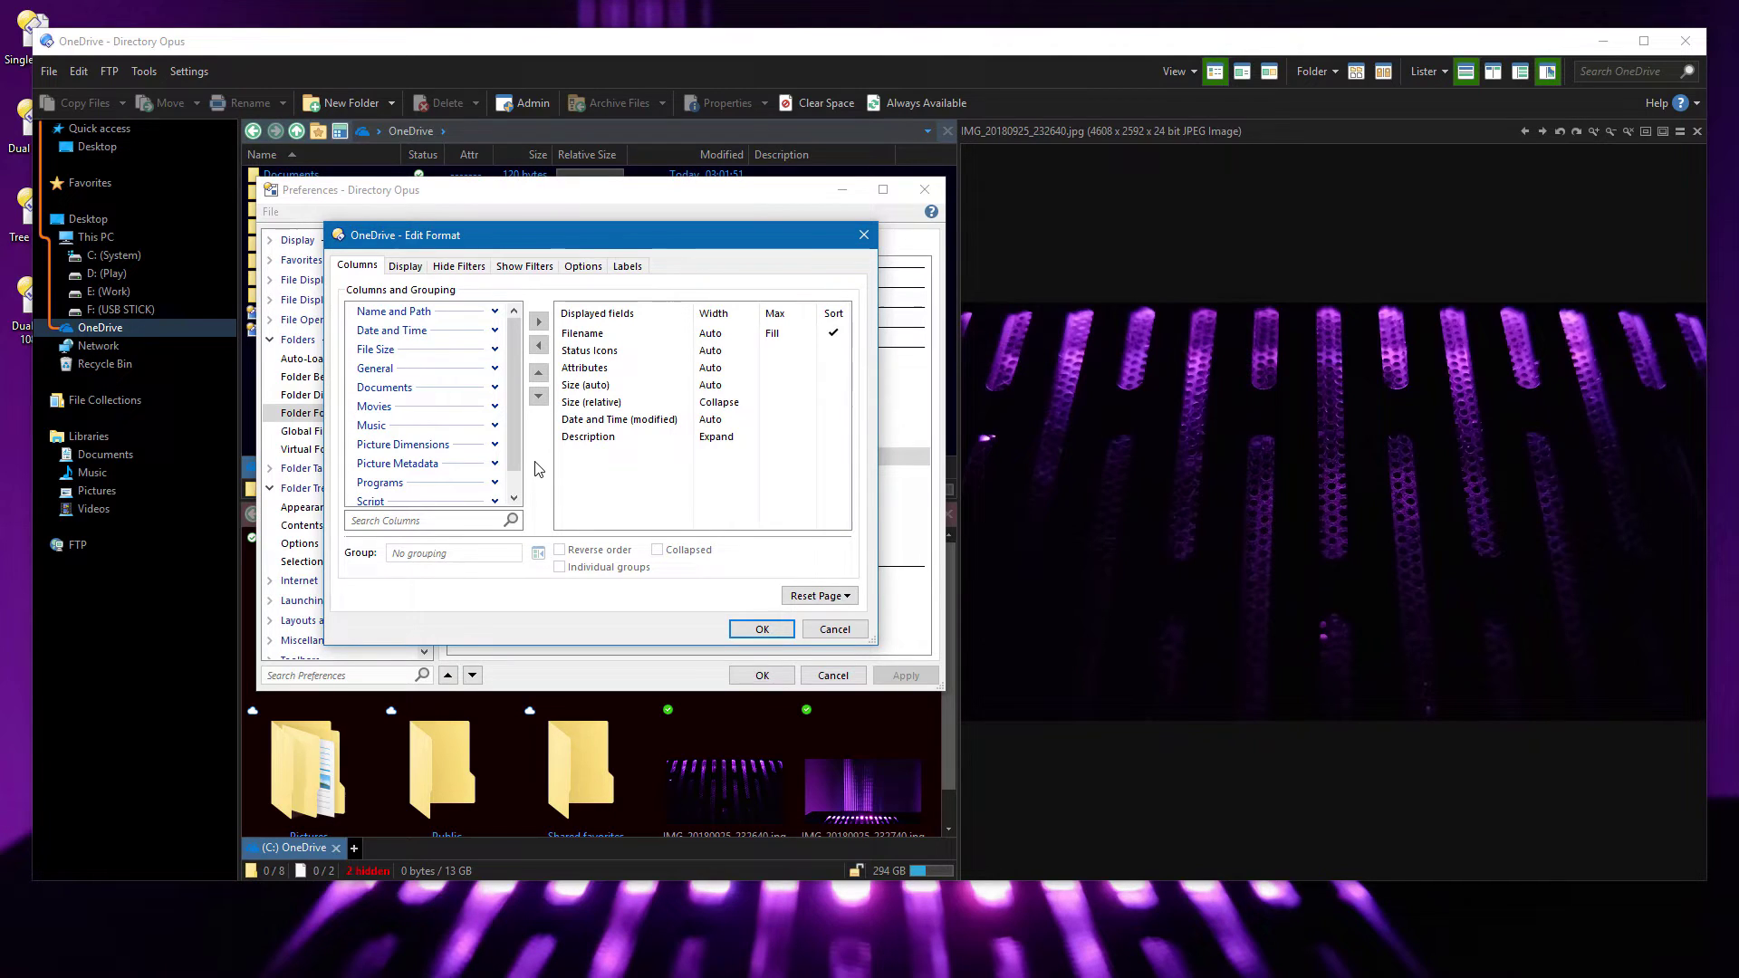
click(622, 353)
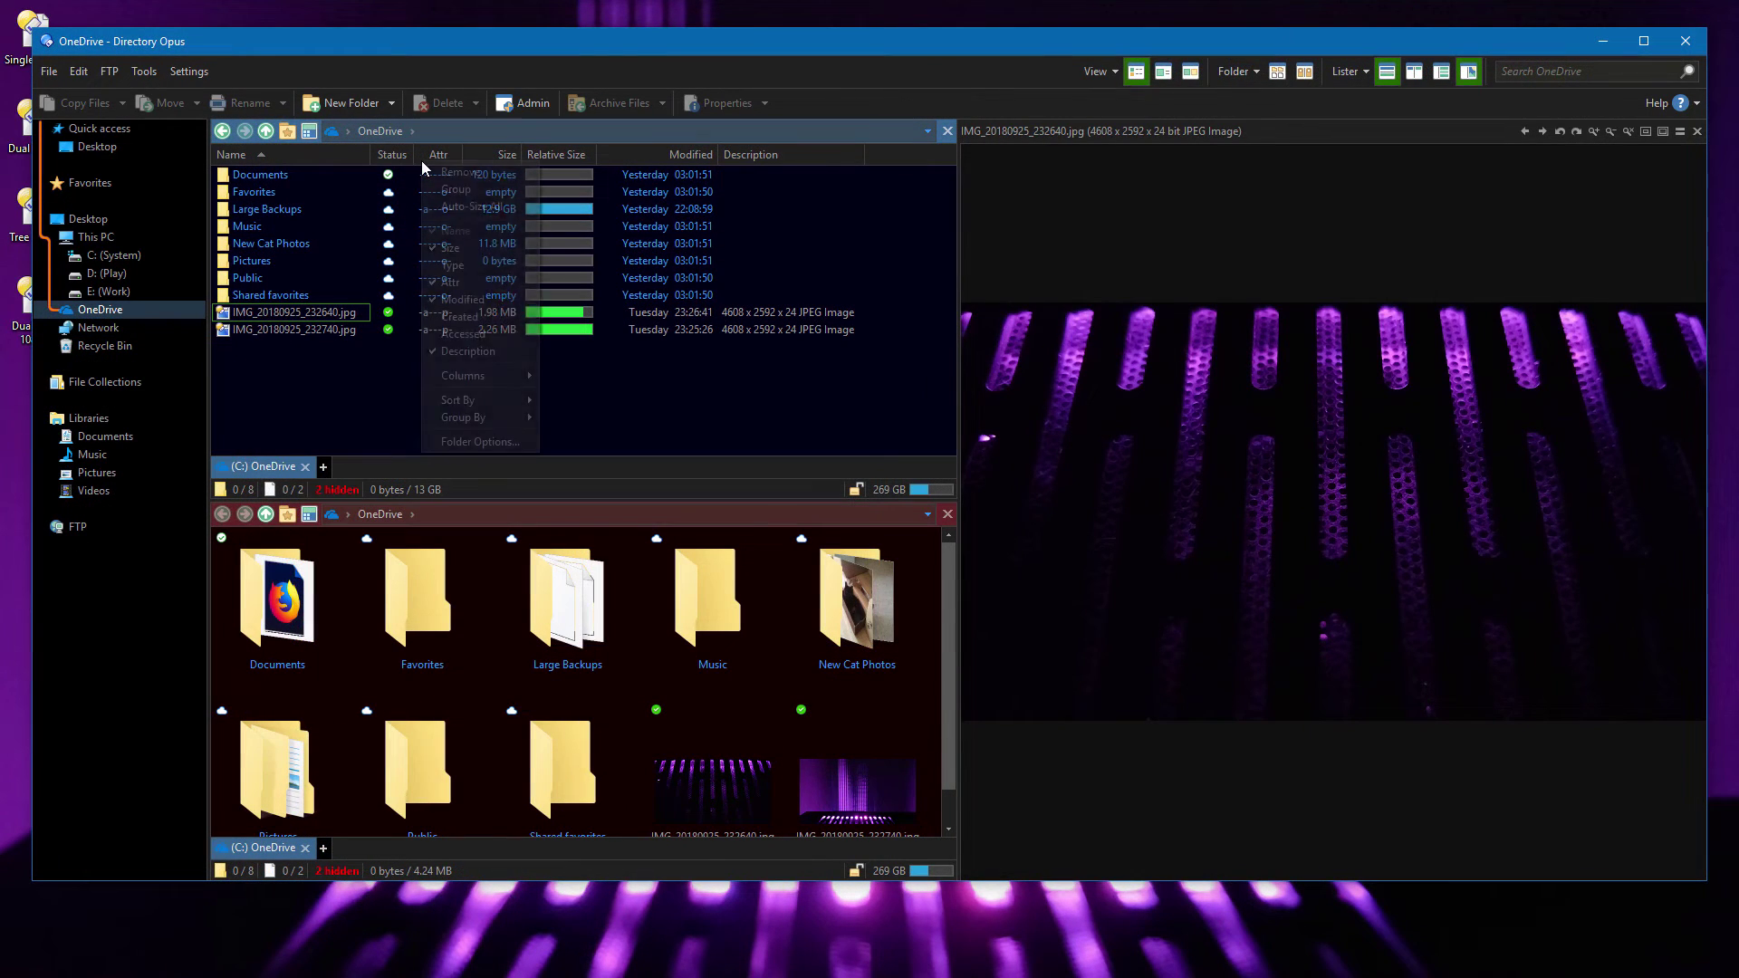
Add the Columns > General > Availability column to the OneDrive file list.
right_click(421, 161)
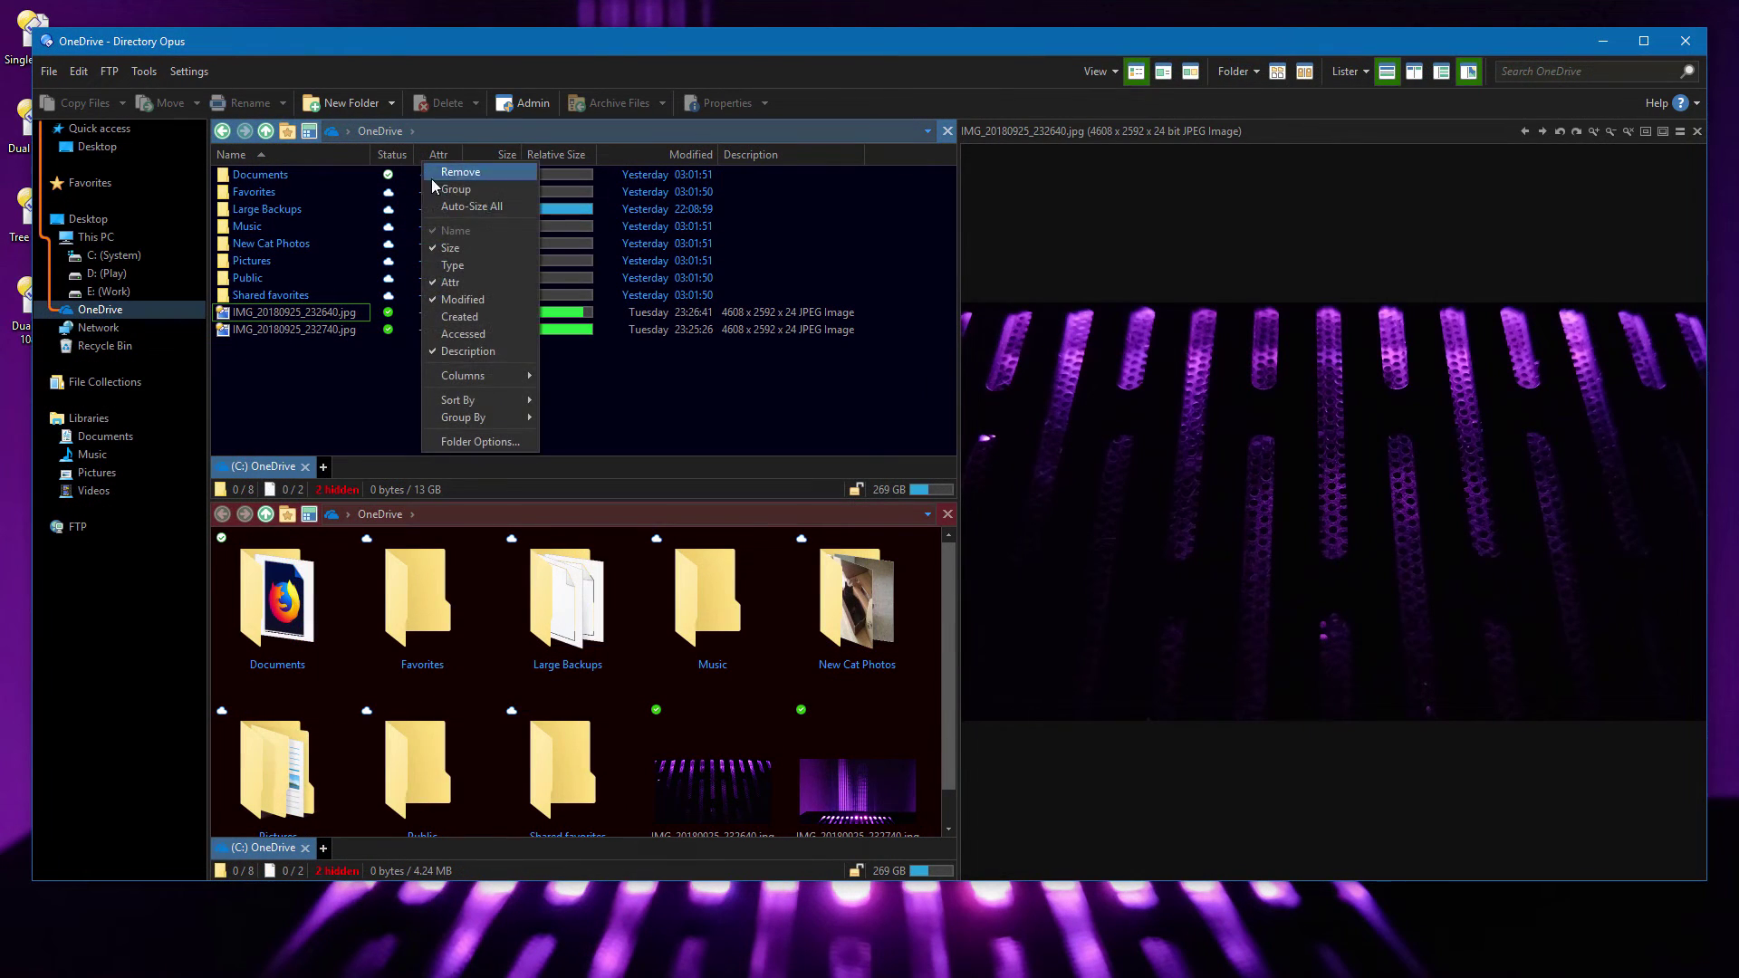
mouse_move(489, 377)
mouse_move(606, 433)
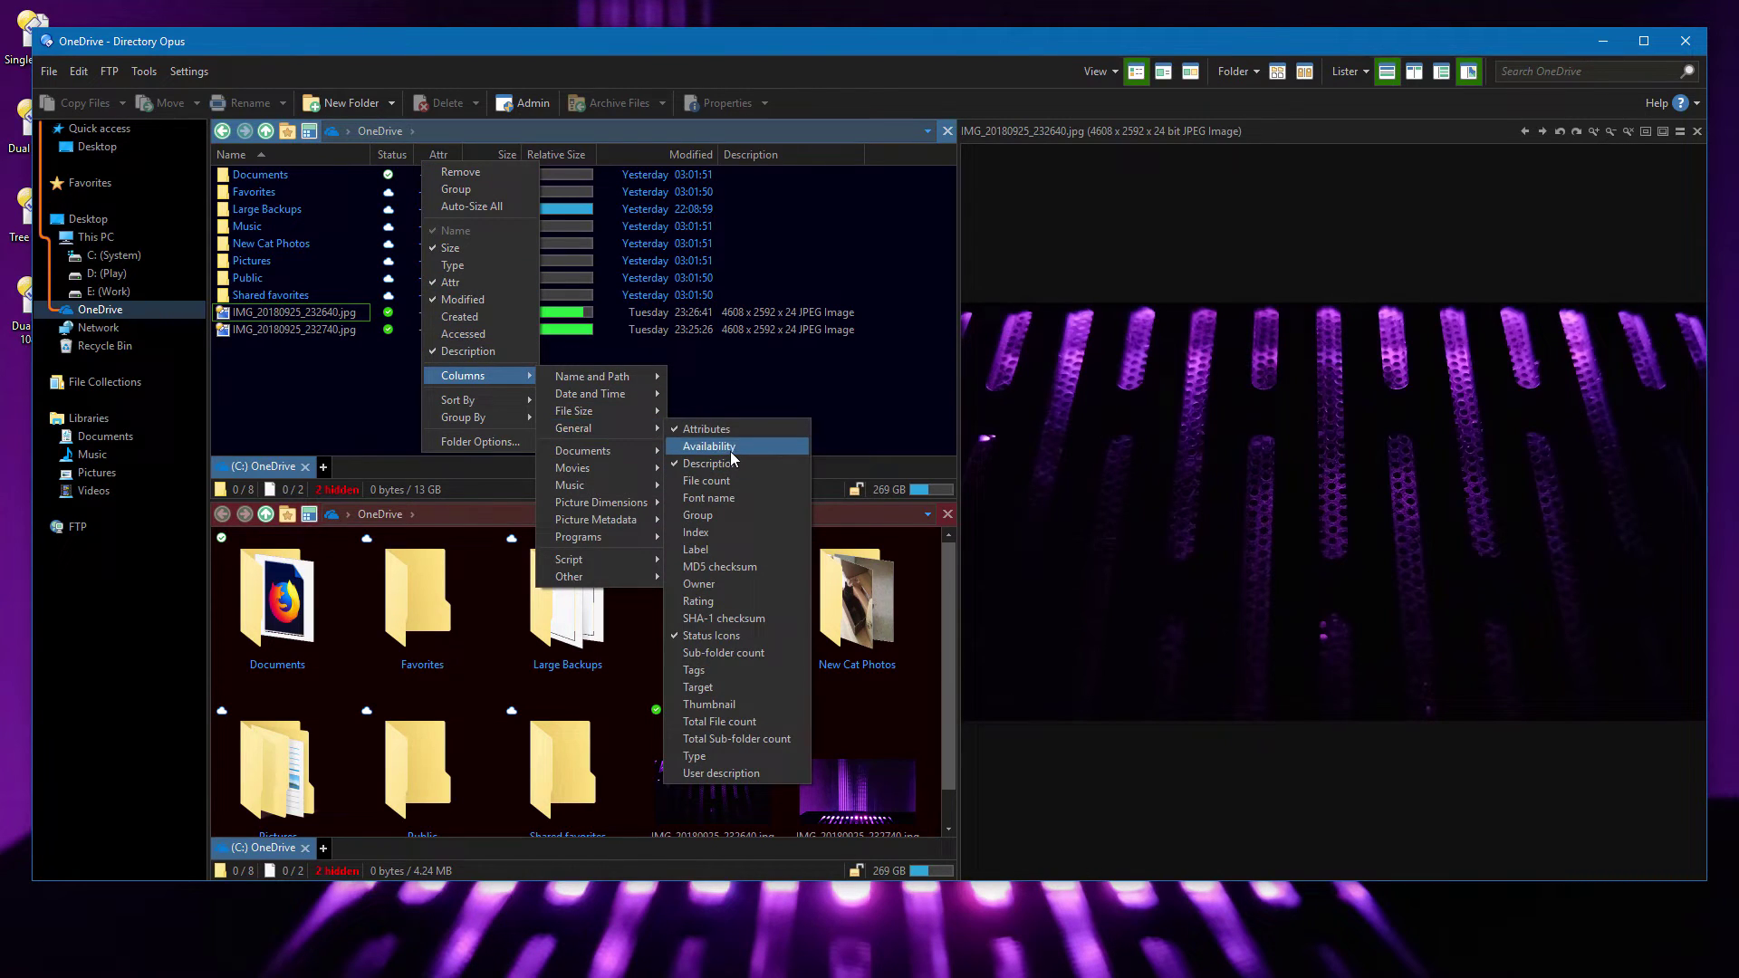
click(730, 451)
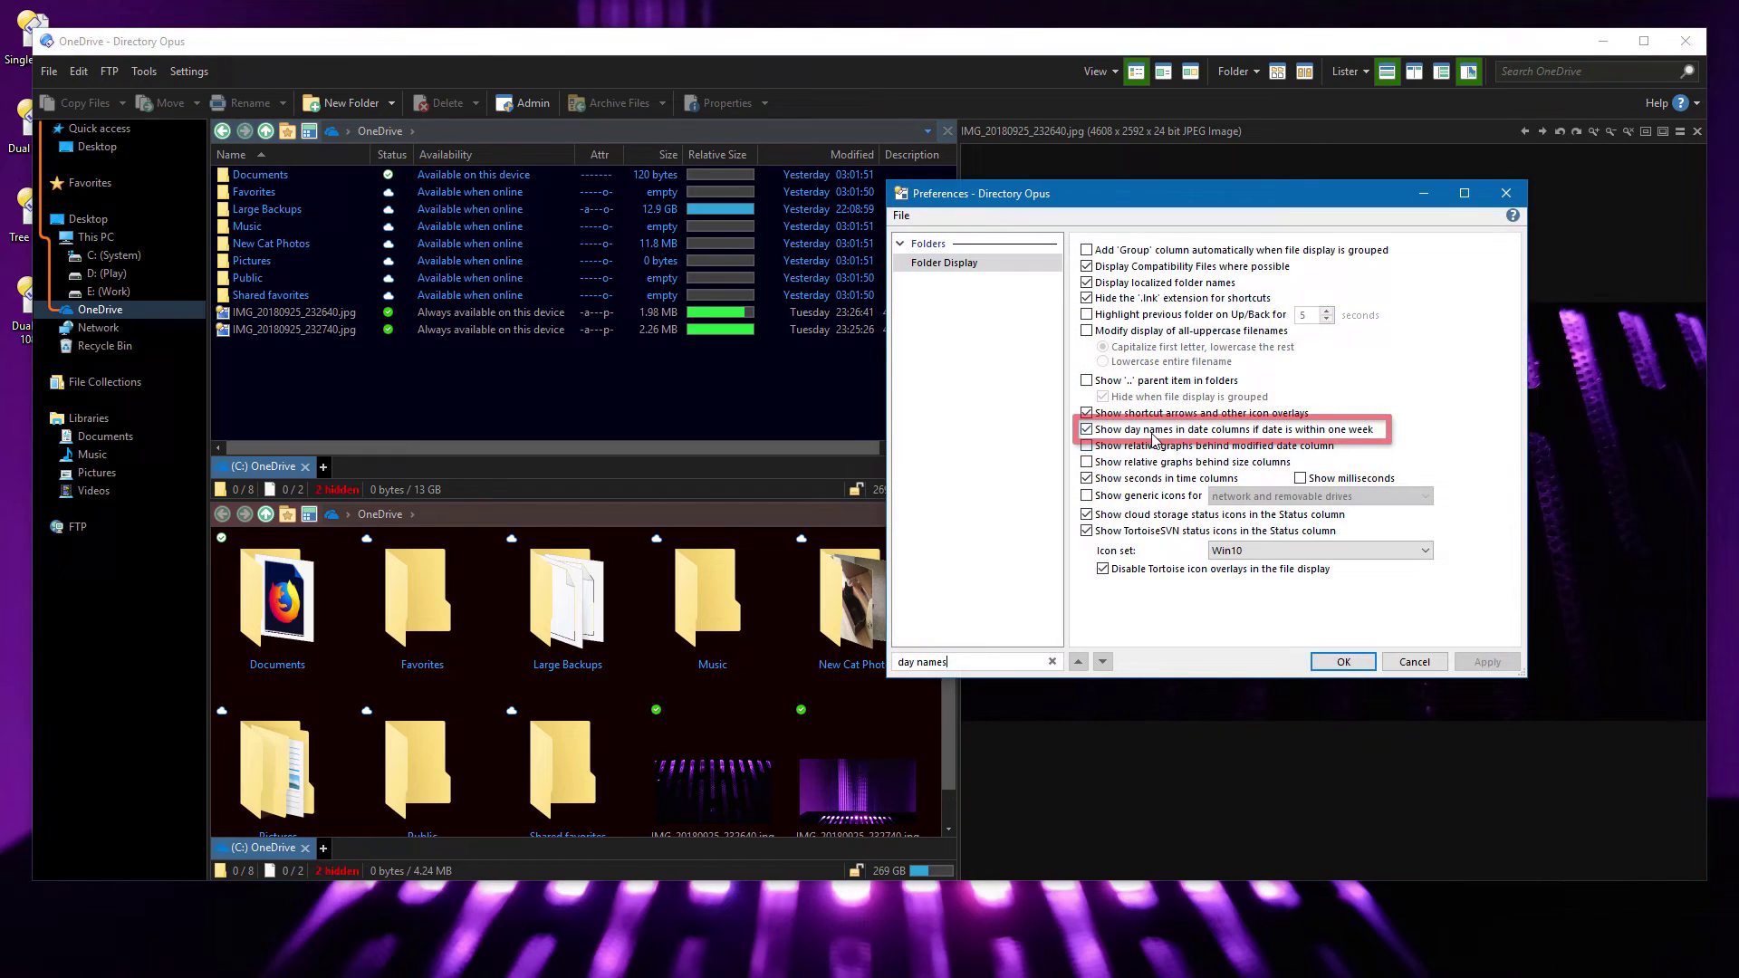
Uncheck 'Show day names in date columns if date is within one week' and apply.
click(1153, 438)
click(1487, 662)
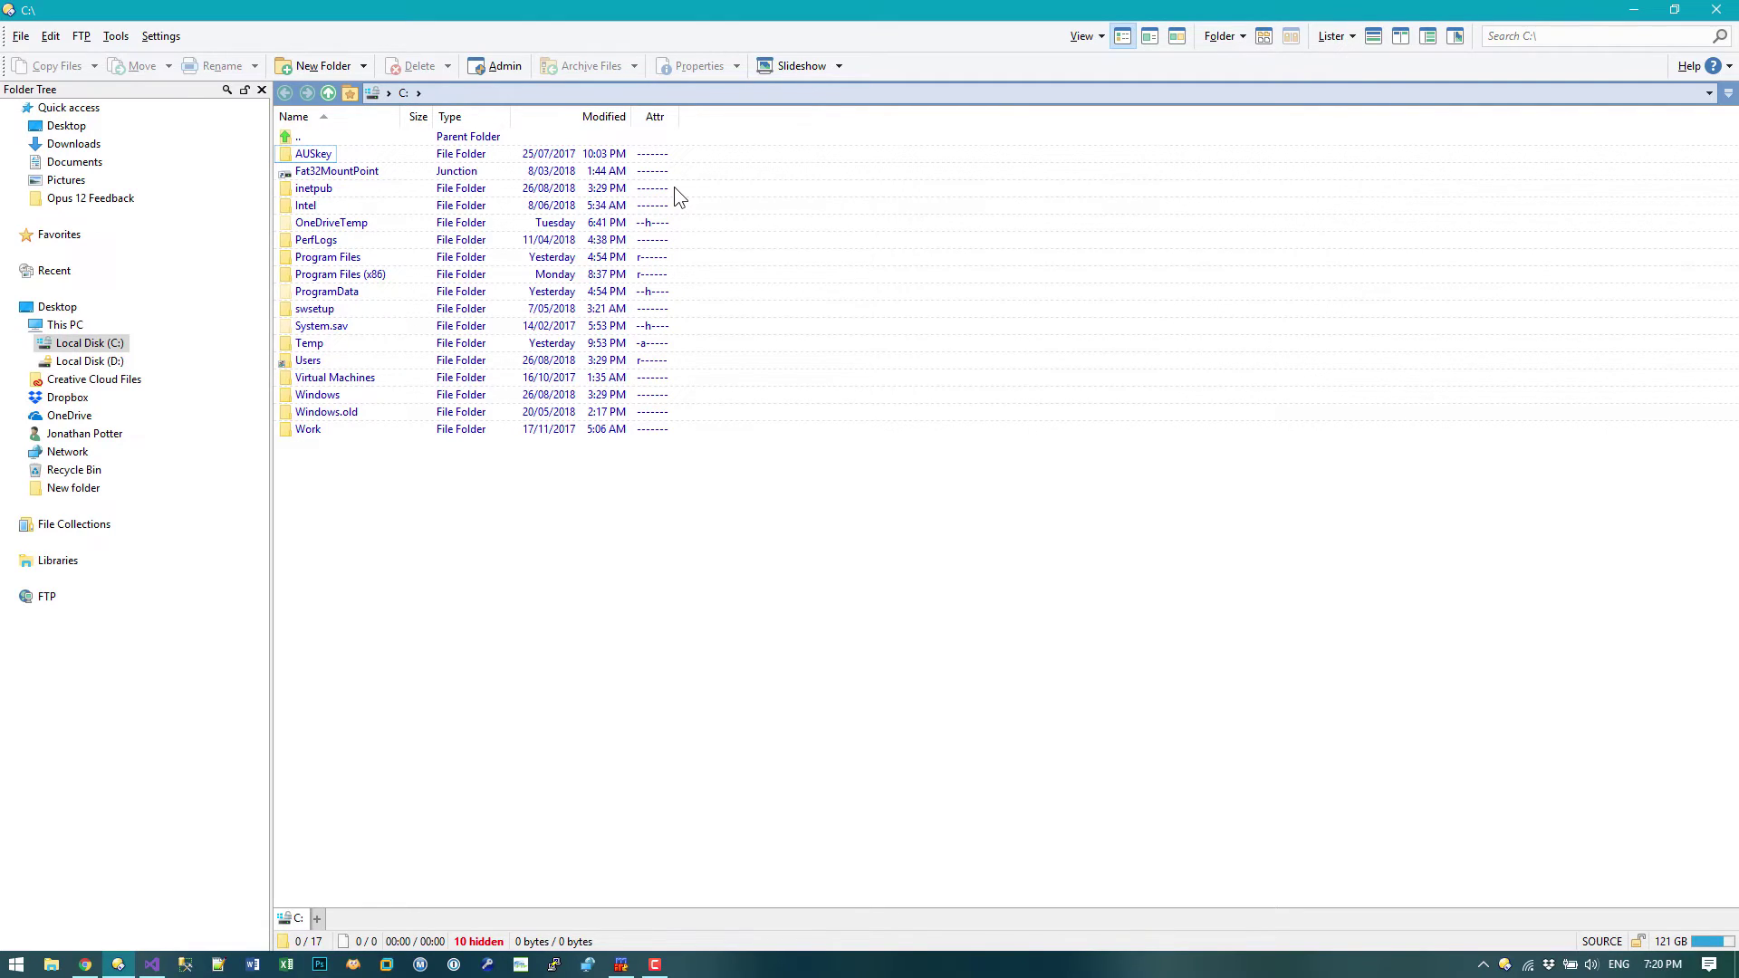
Enter /dropbox/Ph in the path bar to open the Dropbox Photos folder.
click(683, 93)
text(/dropbox/P)
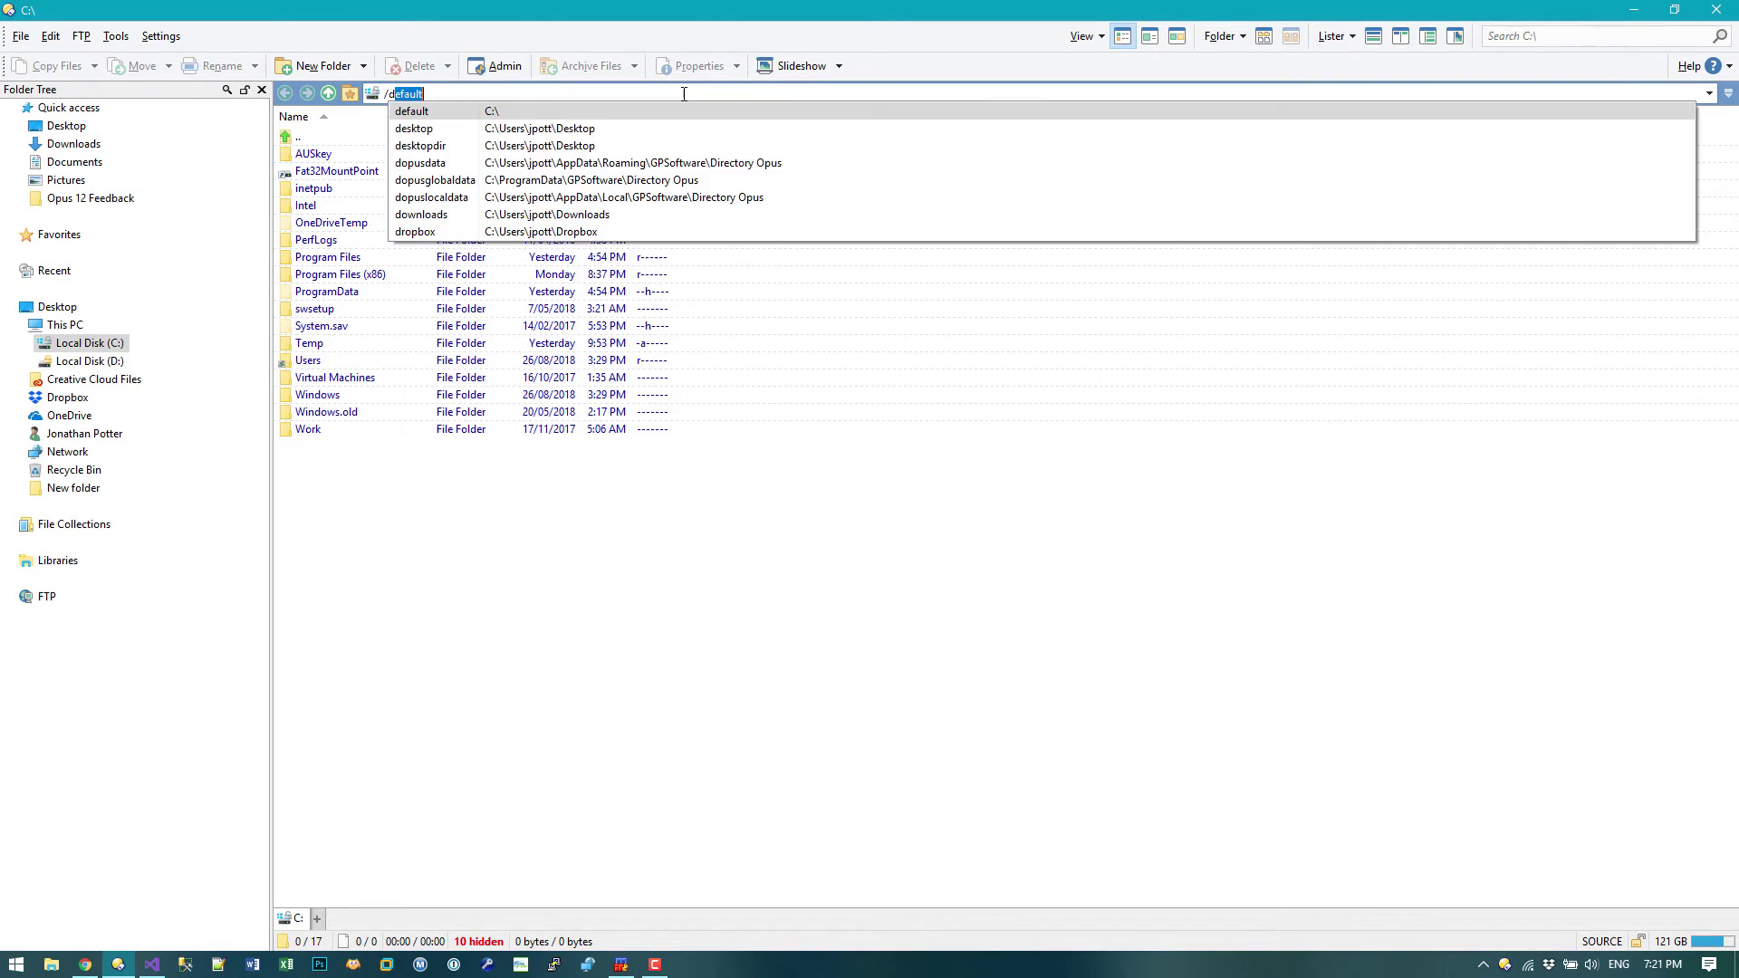
text(hotos)
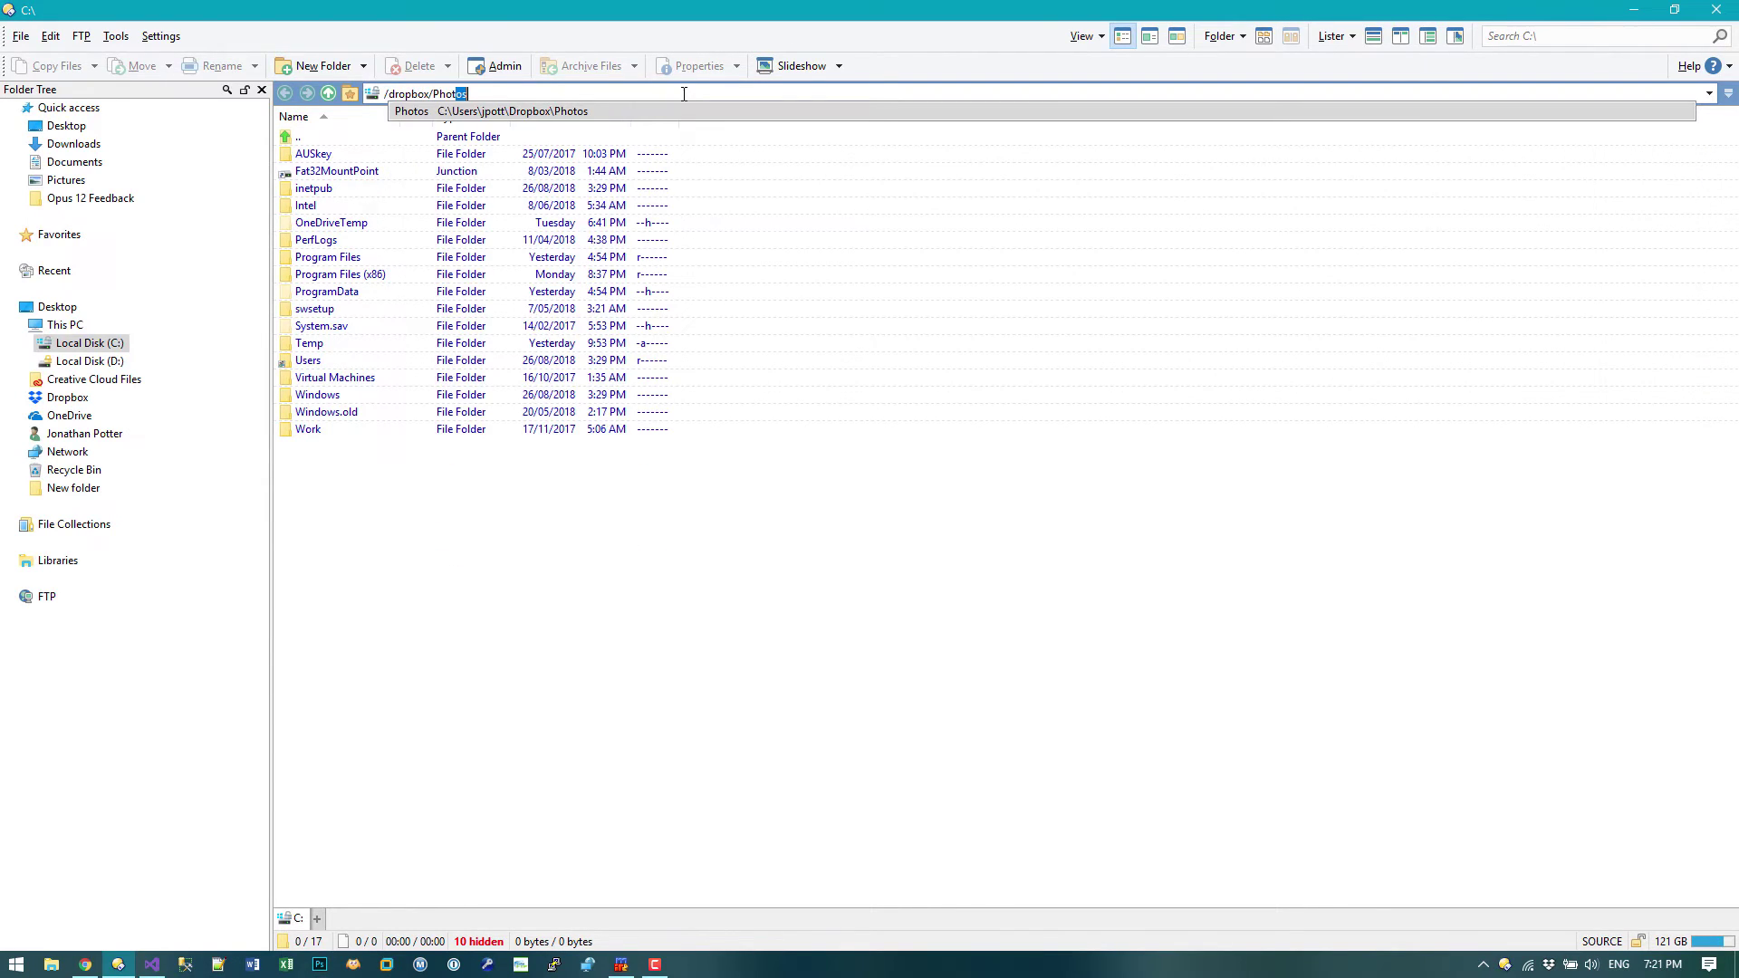
key(Return)
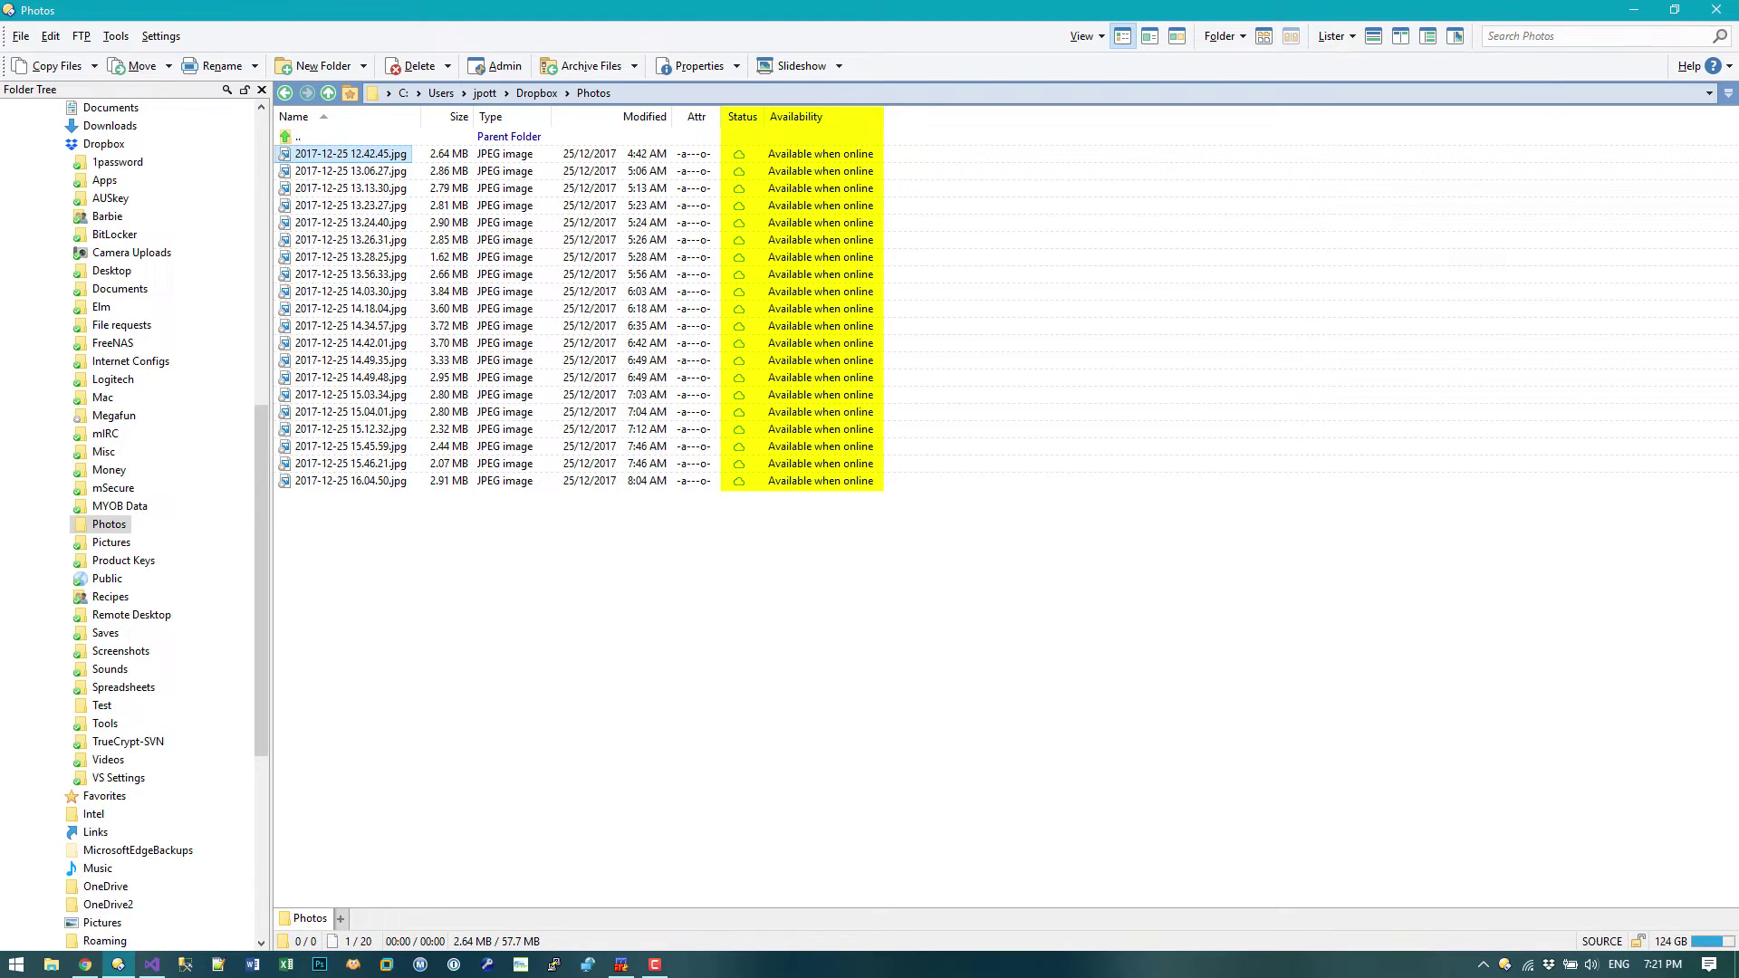
Switch the photos to Thumbnails view, then view 2017-12-25 14.49.35.jpg full size and close the viewer.
key(ctrl+6)
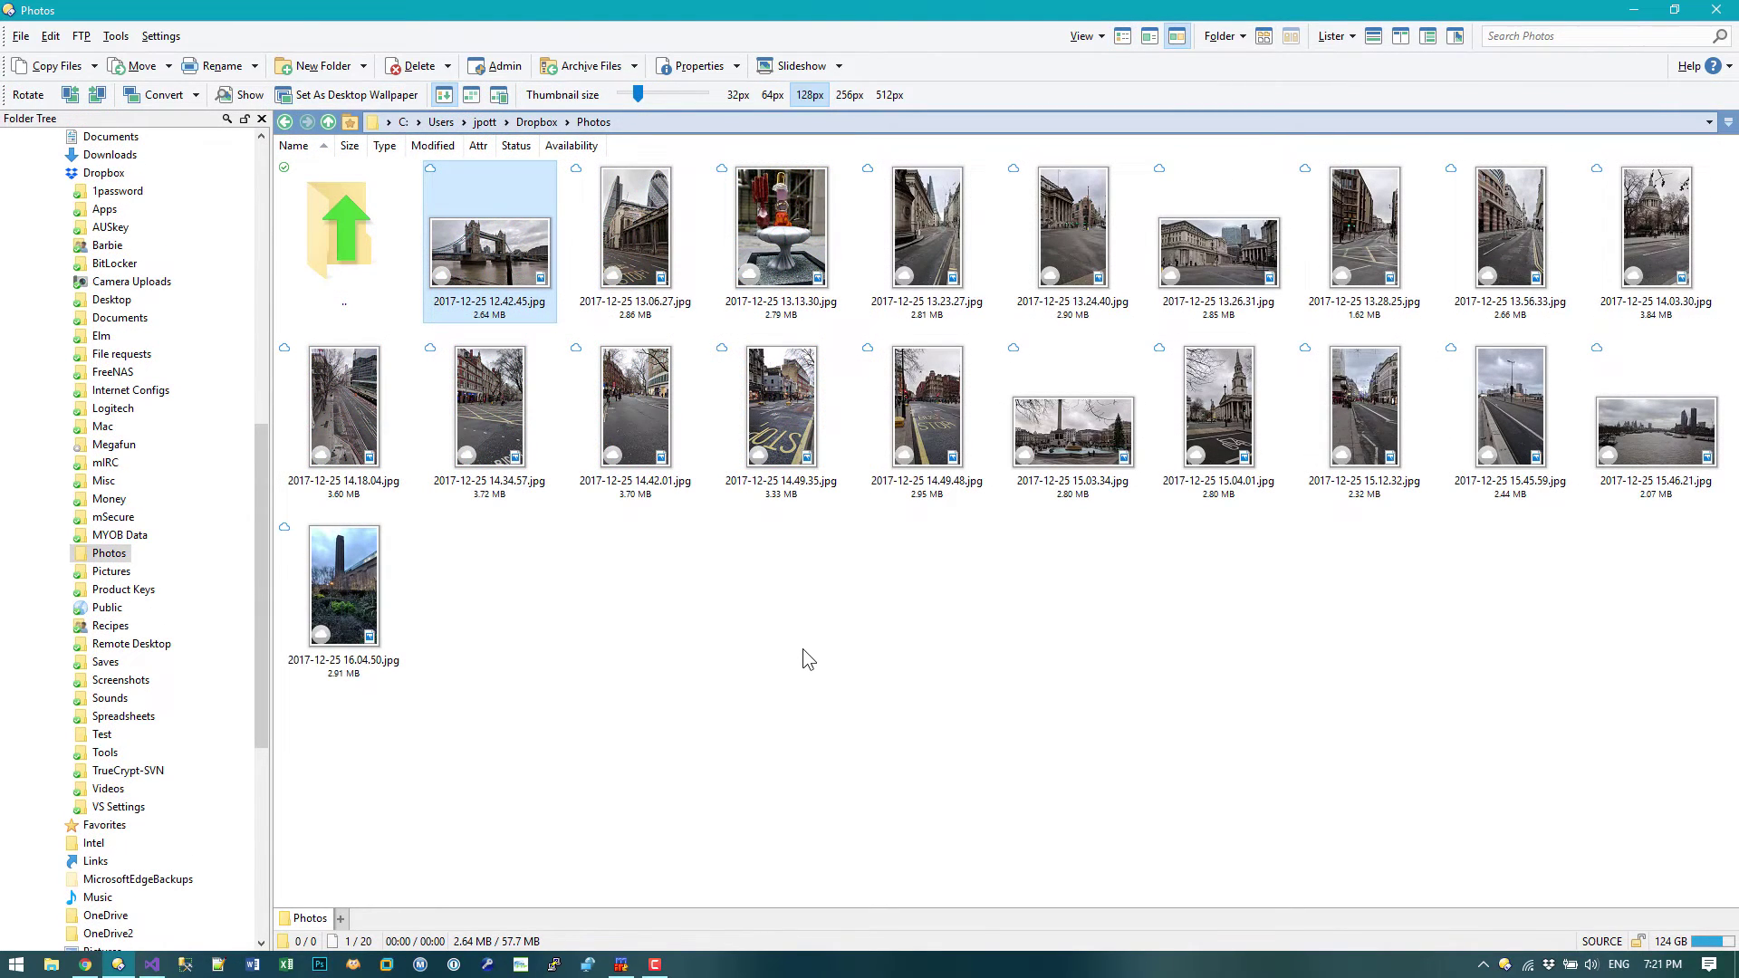
double_click(782, 417)
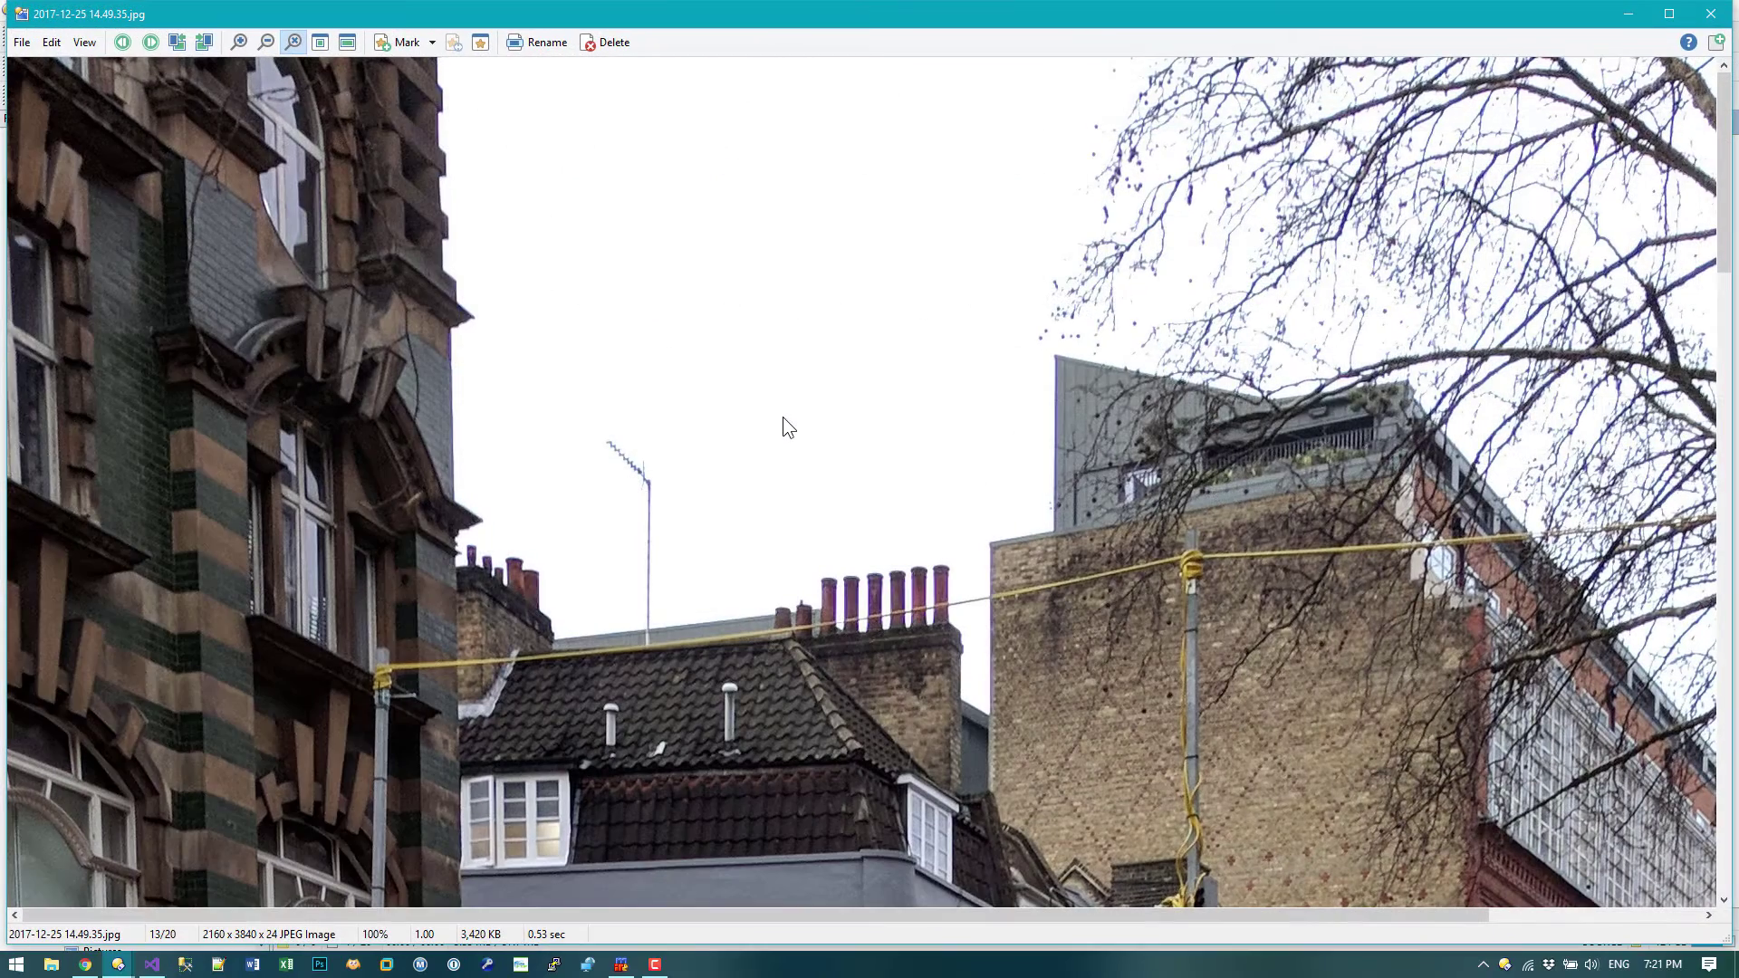
key(Escape)
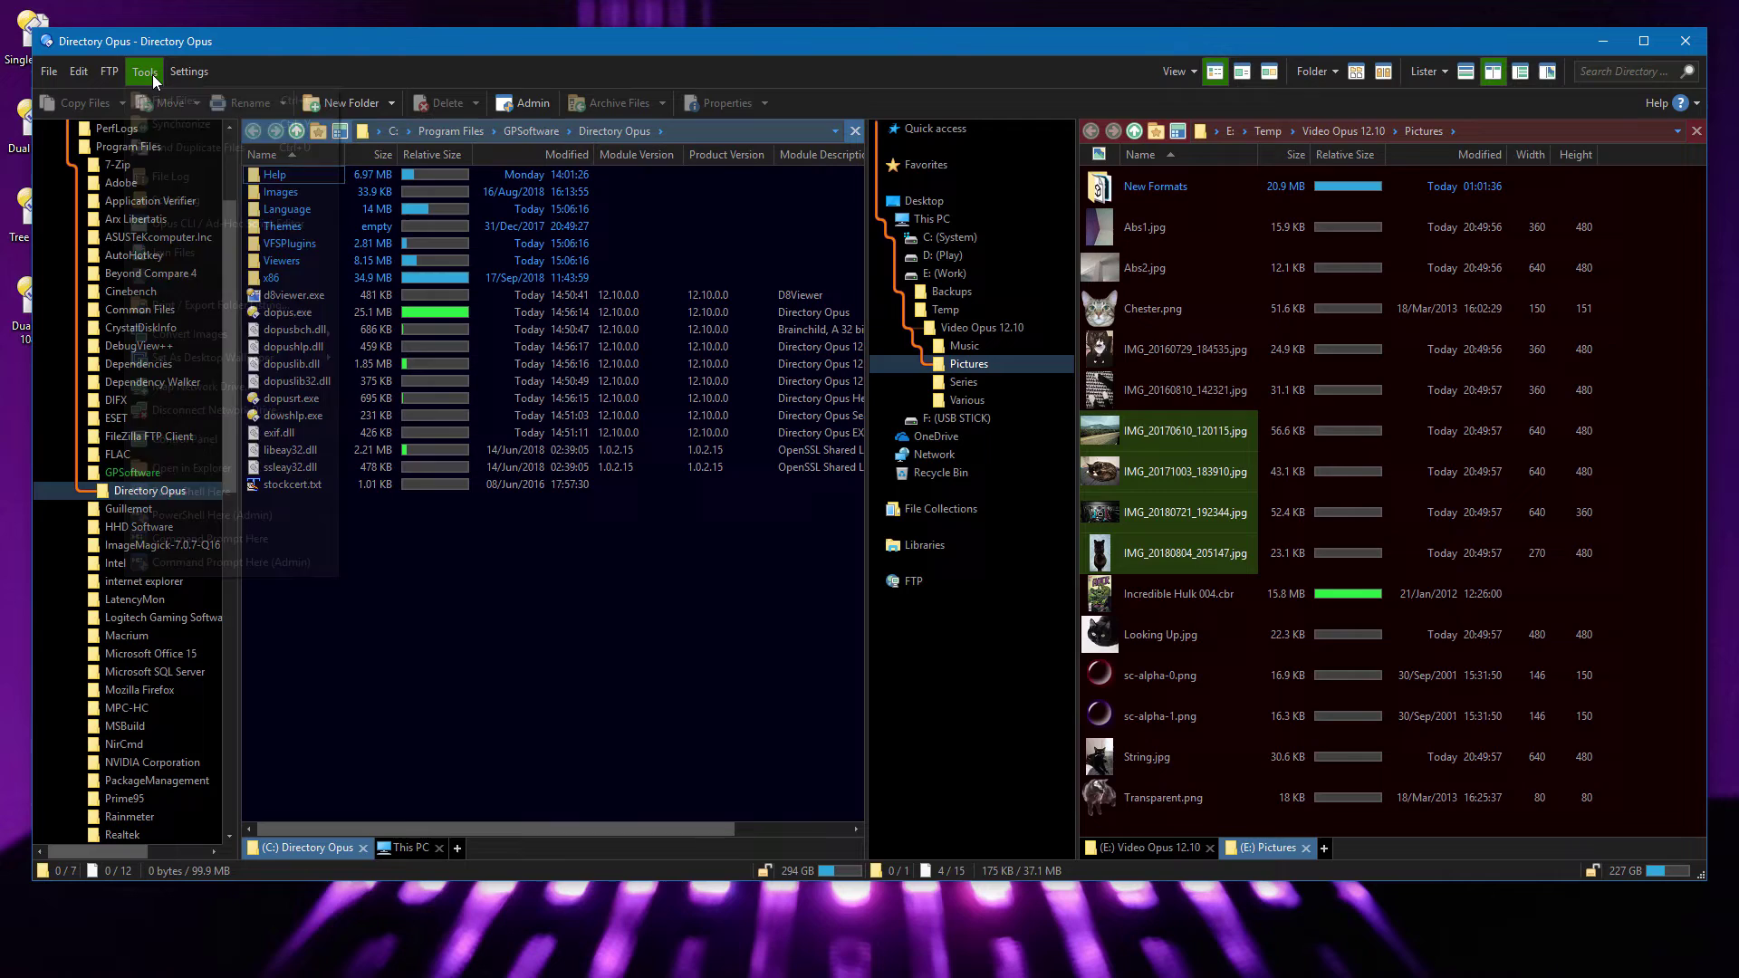
Try PowerShell Here and PowerShell Here (Admin) from Tools, closing each PowerShell window.
click(150, 75)
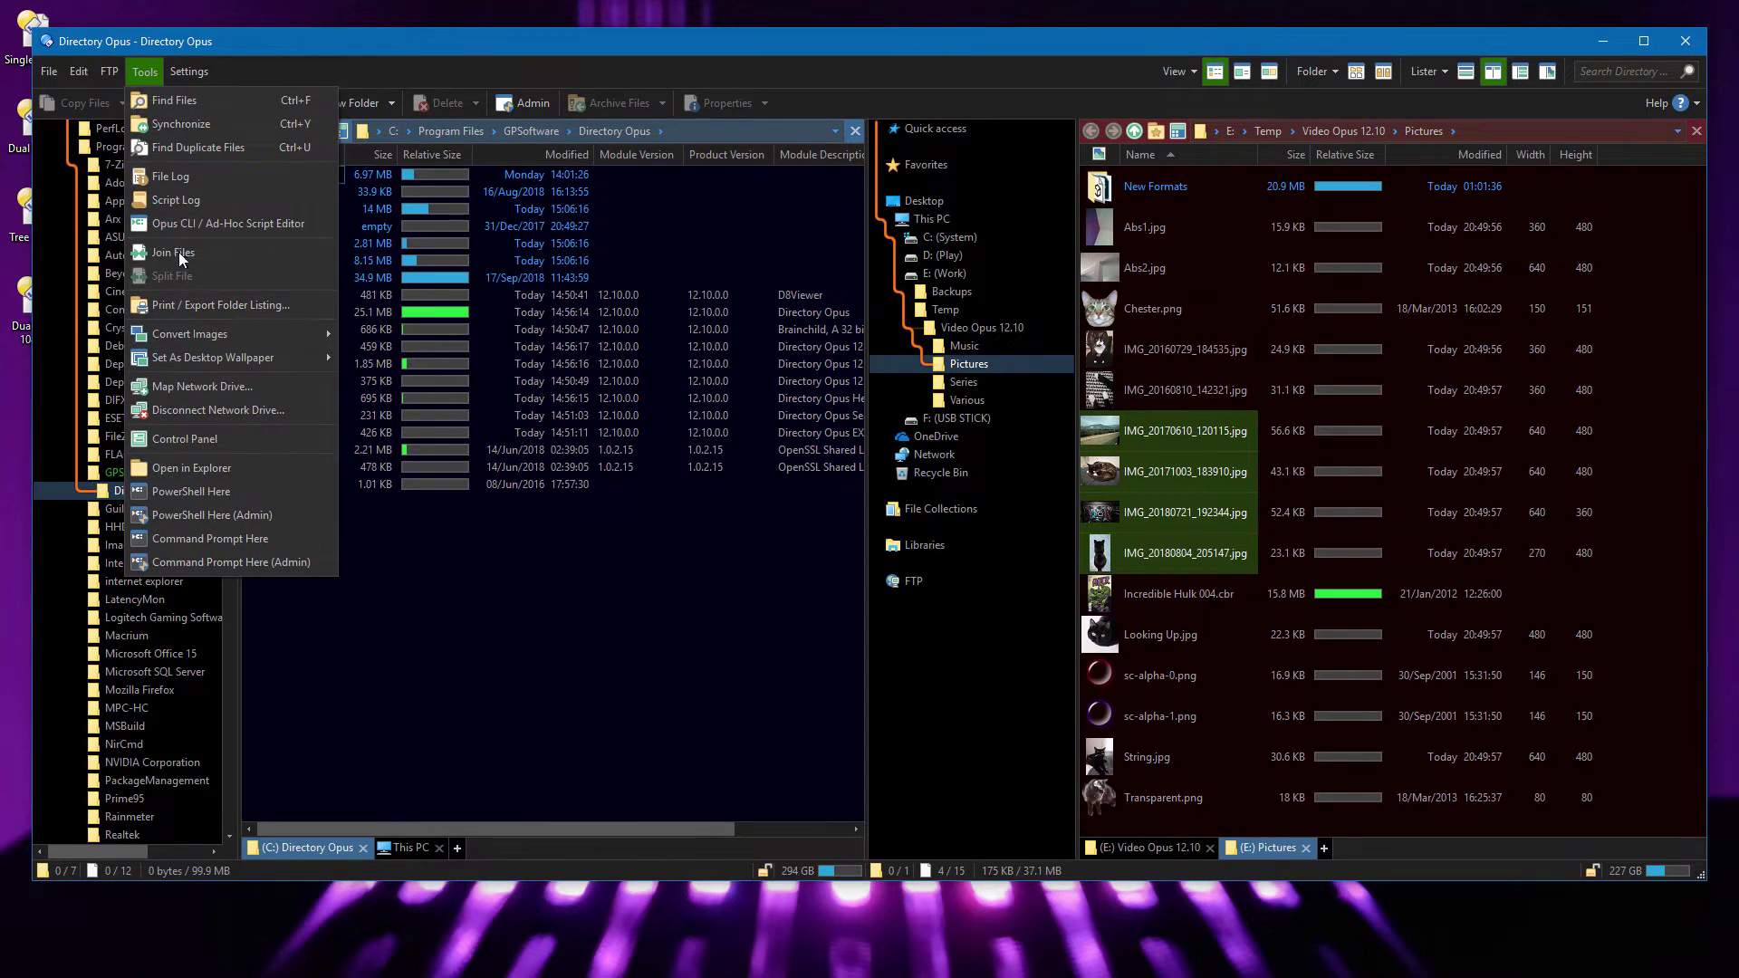
click(269, 491)
click(1301, 226)
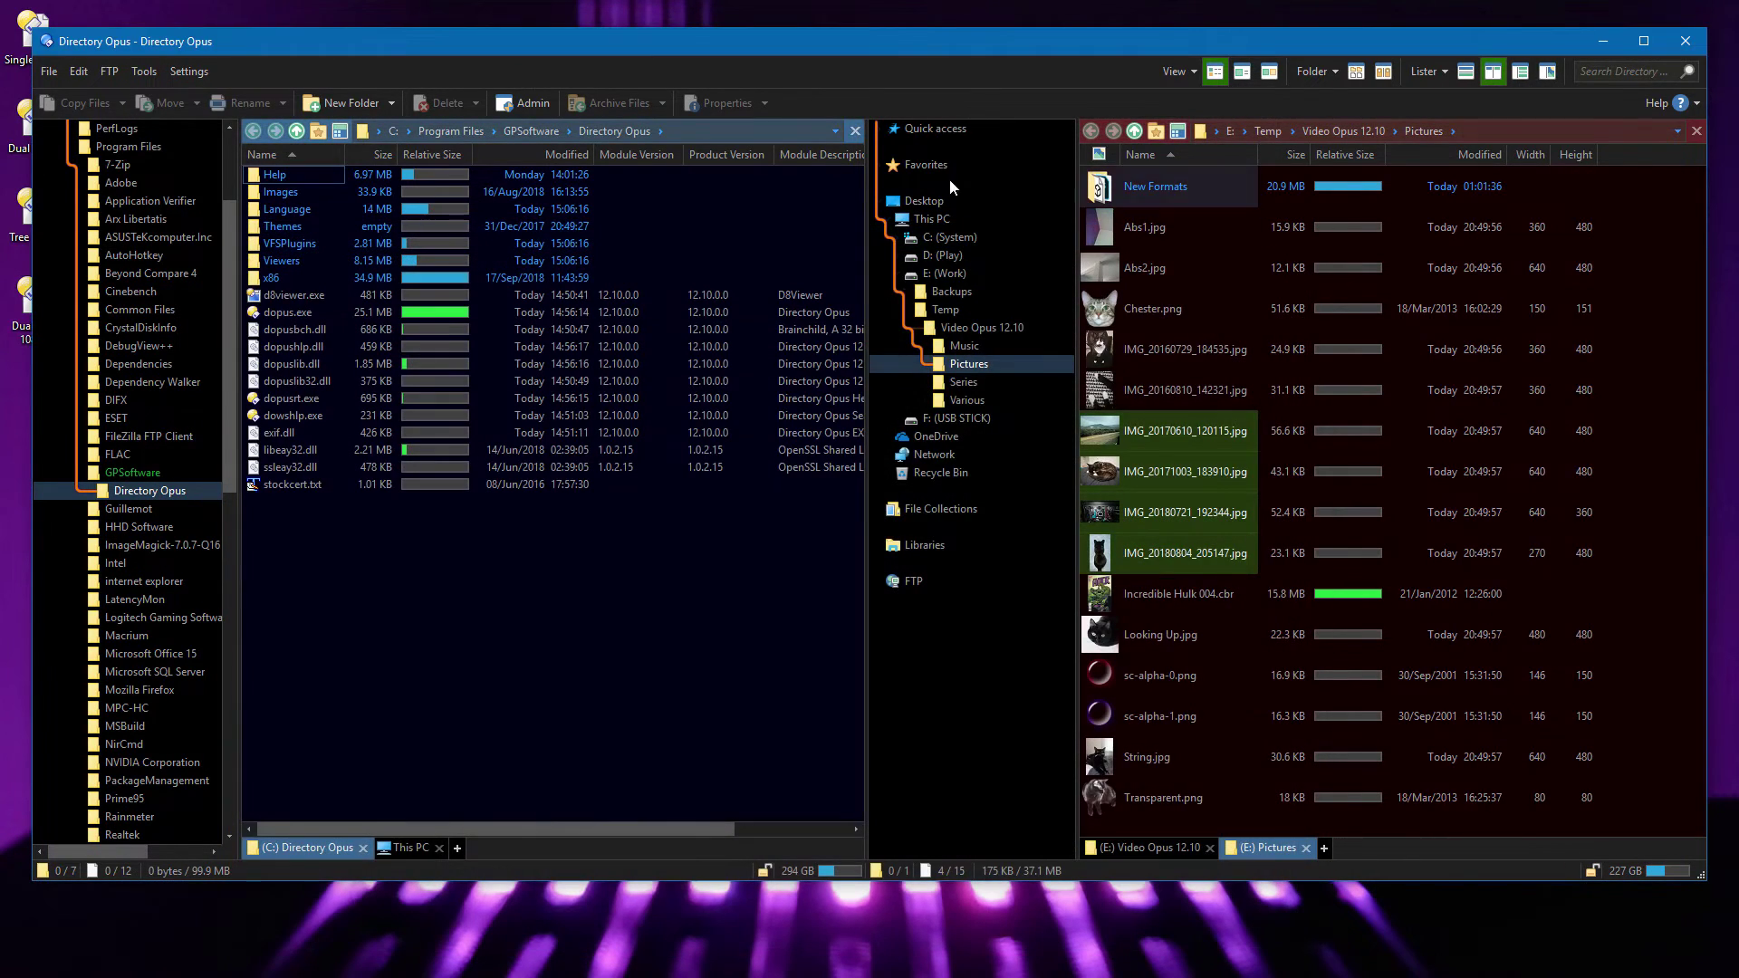
click(145, 72)
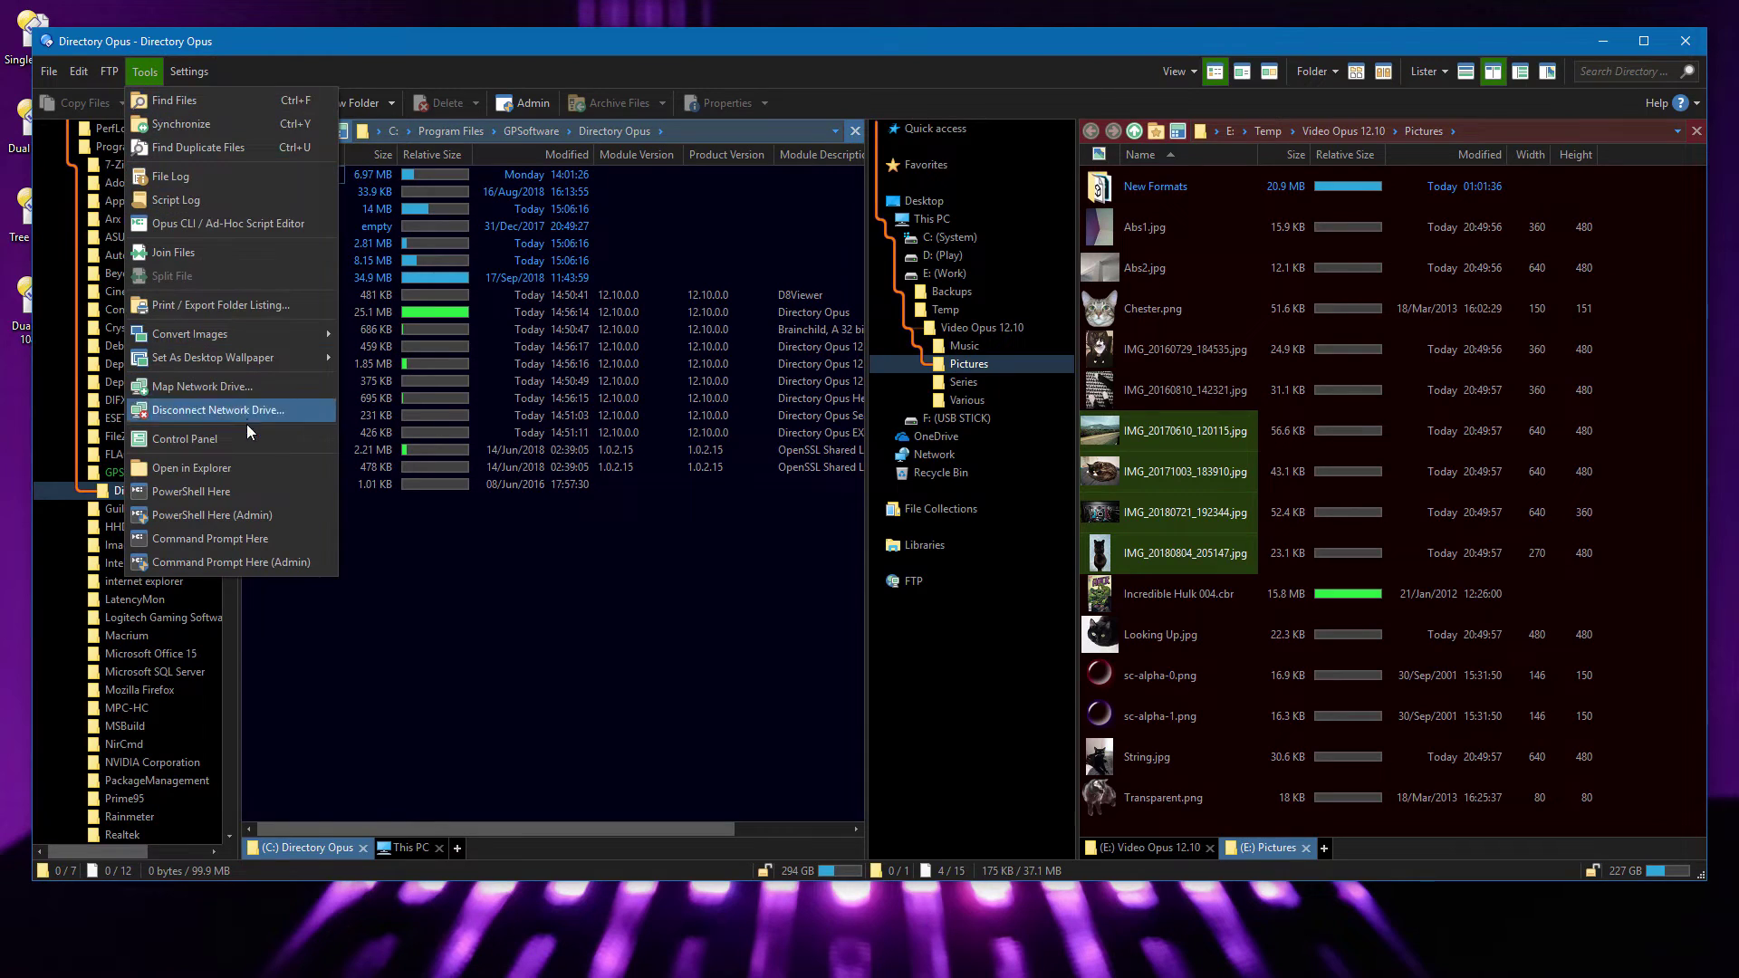
click(279, 521)
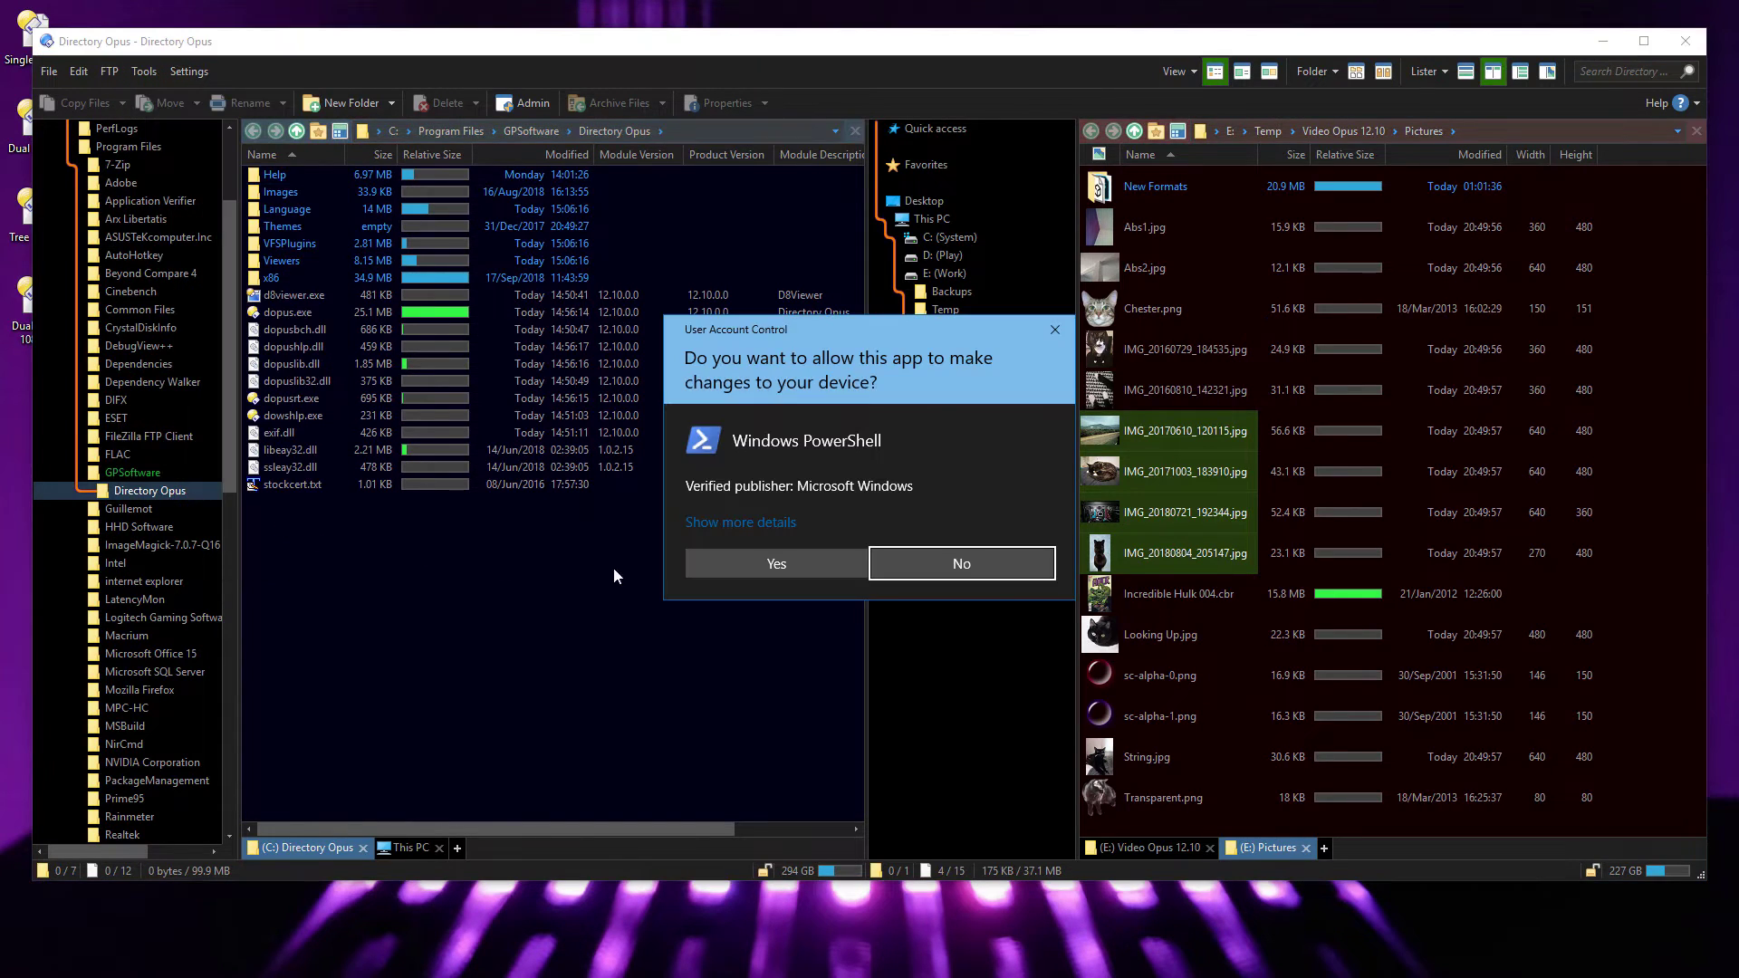
click(738, 575)
click(1323, 233)
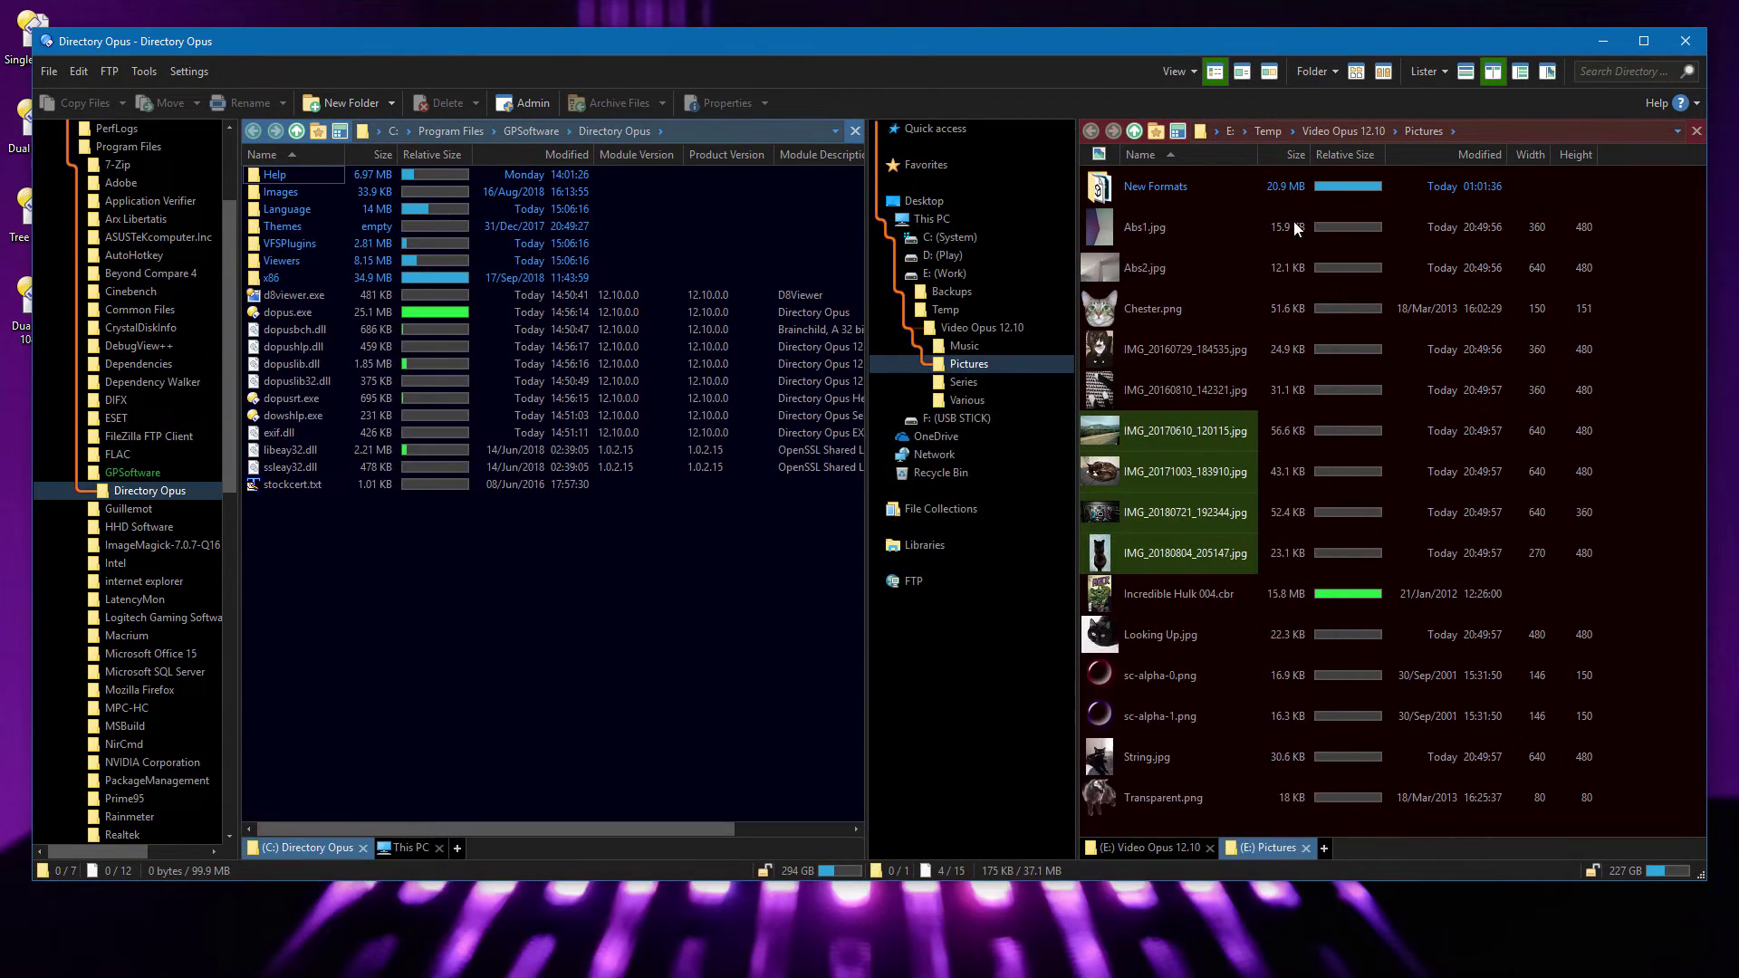
Change PowerShell Here to CLI DOSPROMPT=noadmin,powershellise and run it to open PowerShell ISE.
click(145, 71)
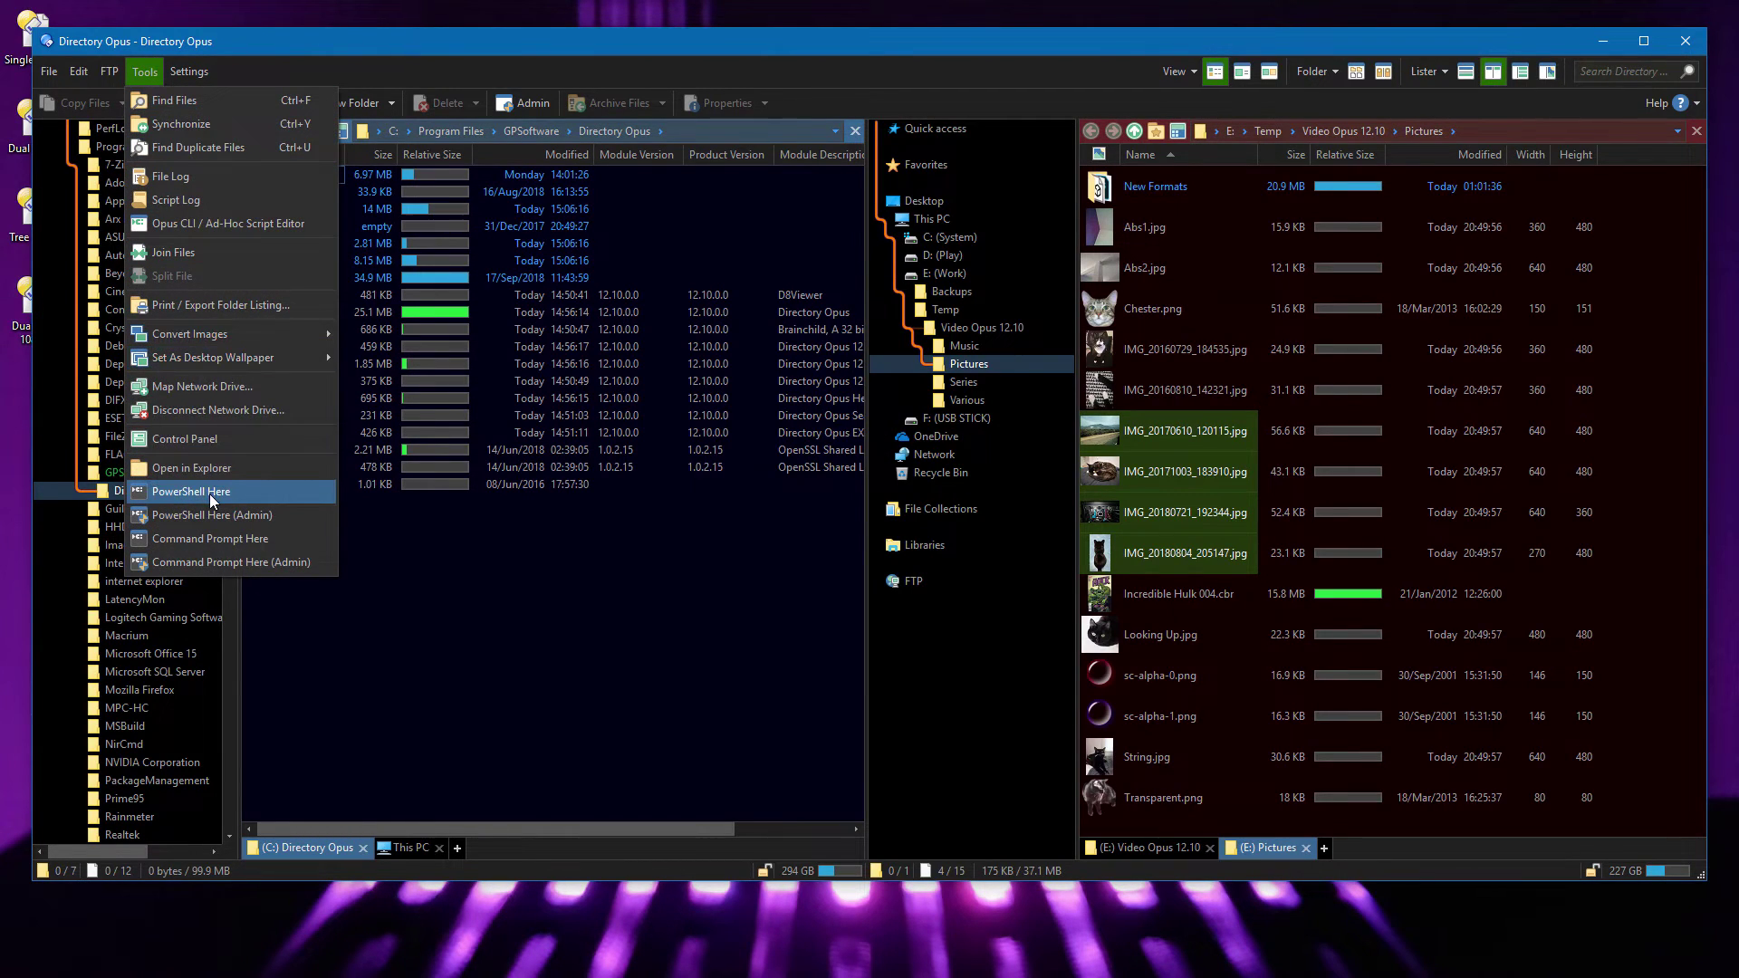
ctrl+shift+right_click(192, 490)
click(966, 504)
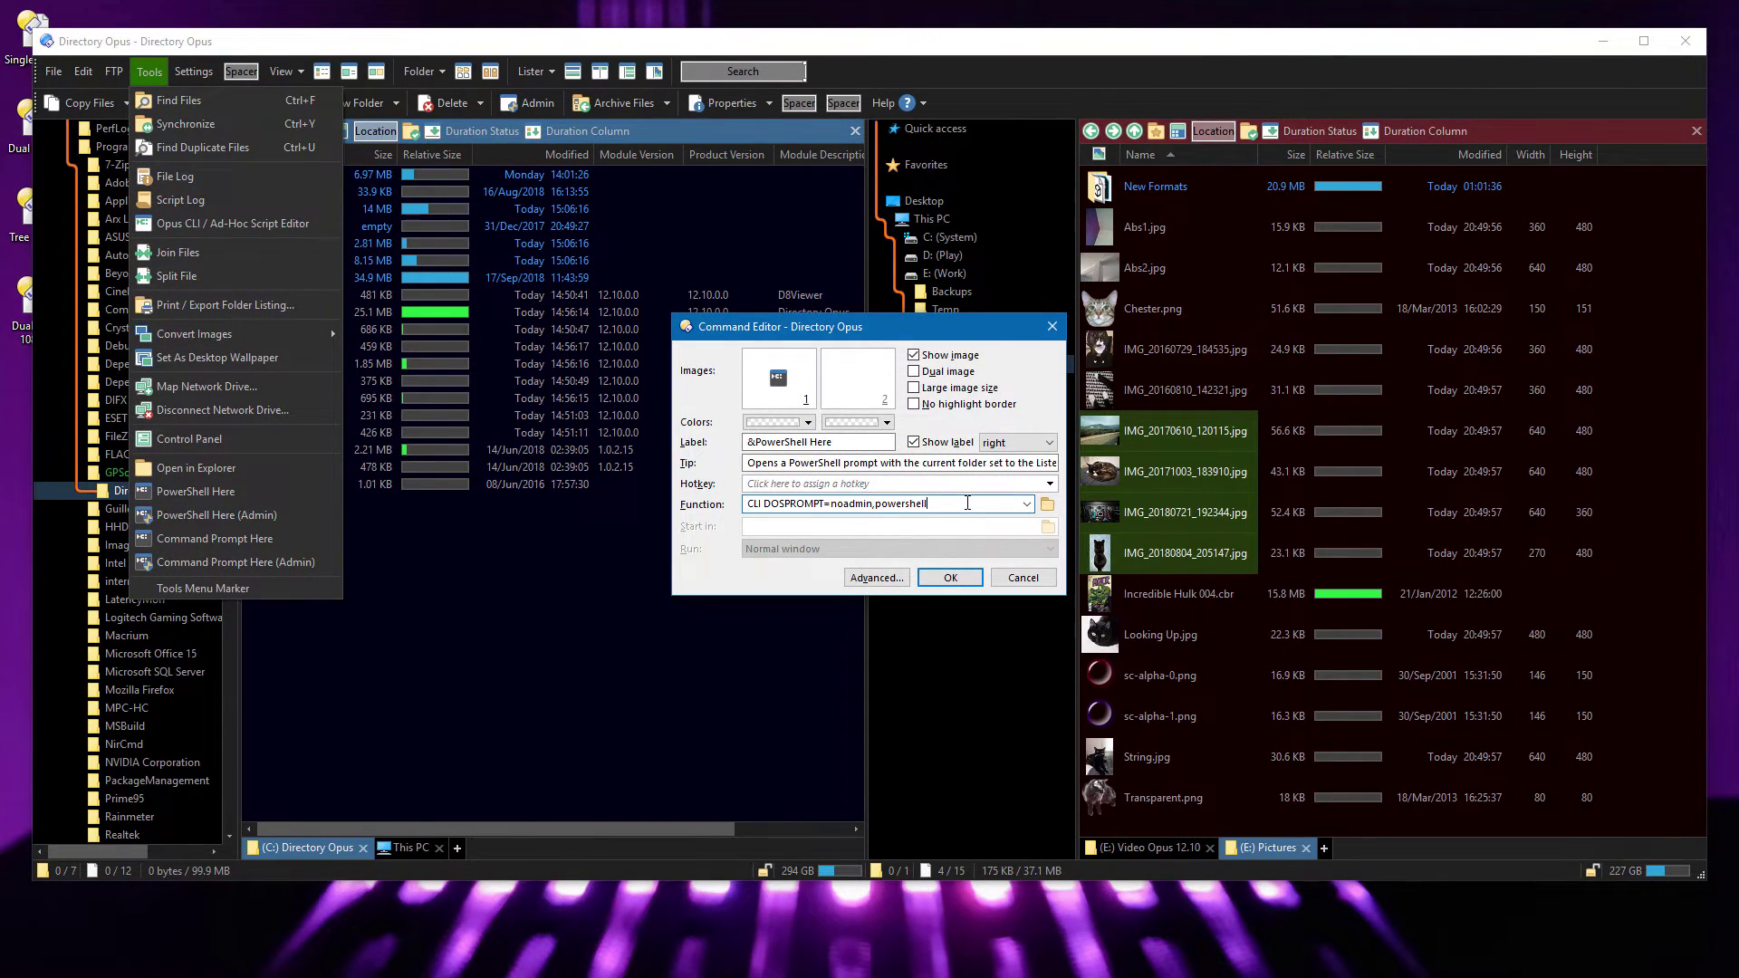
click(950, 577)
click(144, 70)
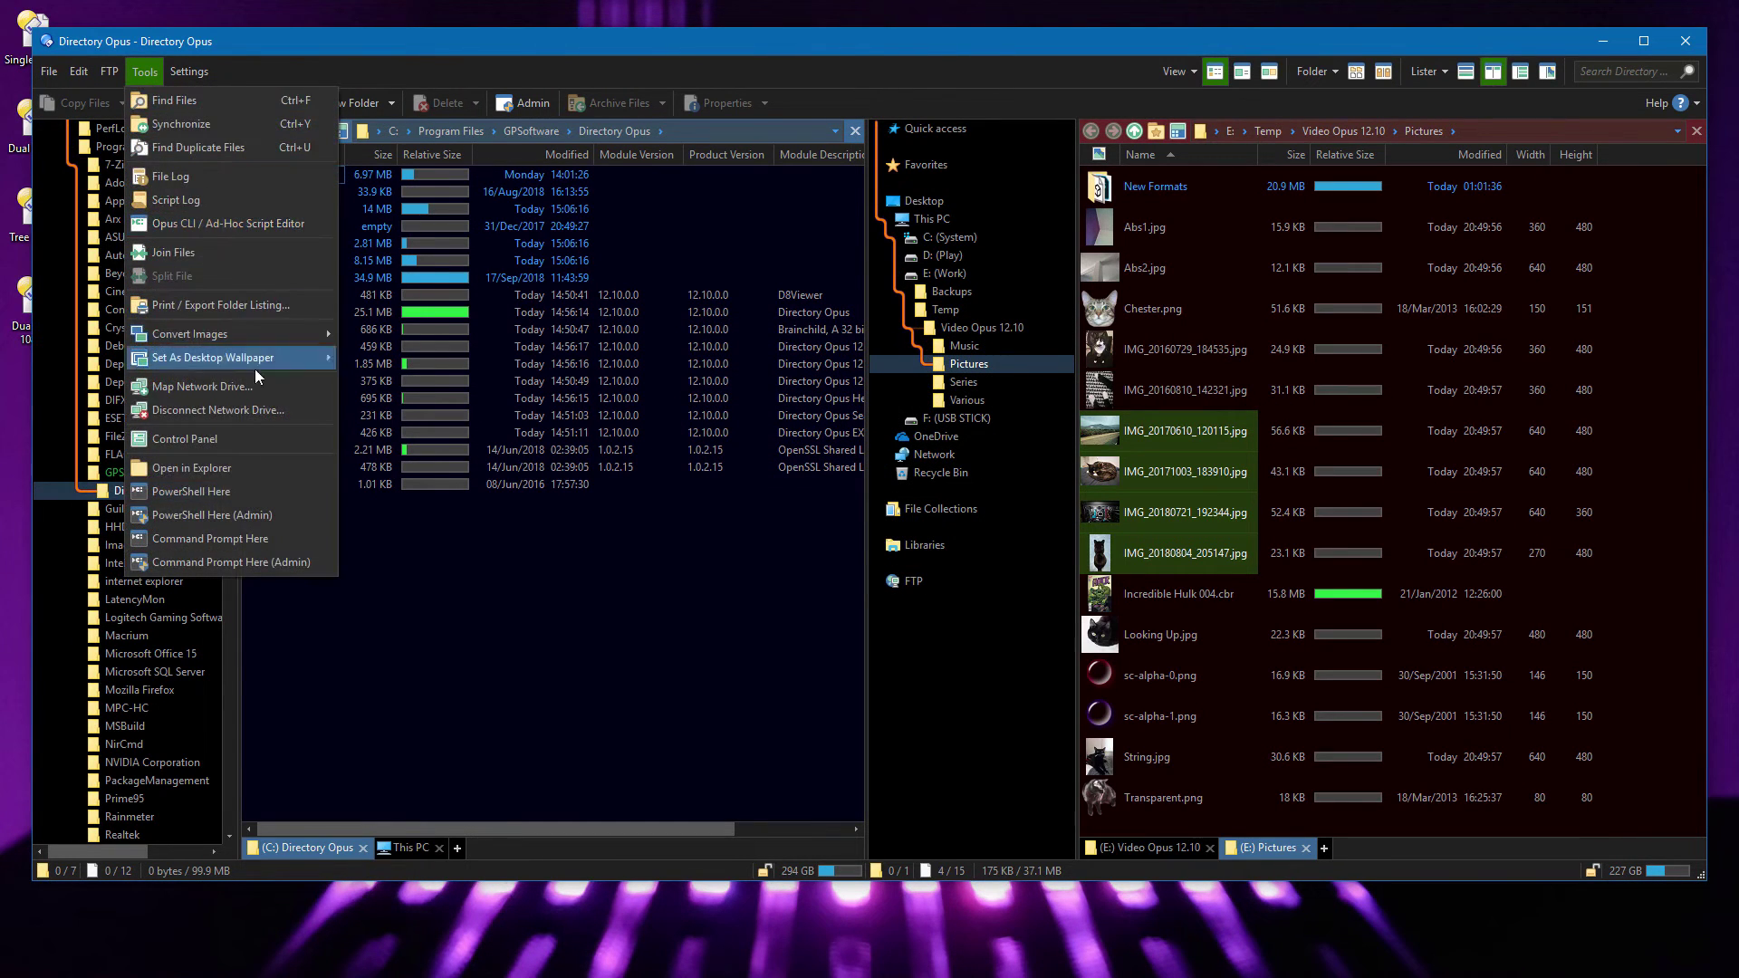
click(253, 484)
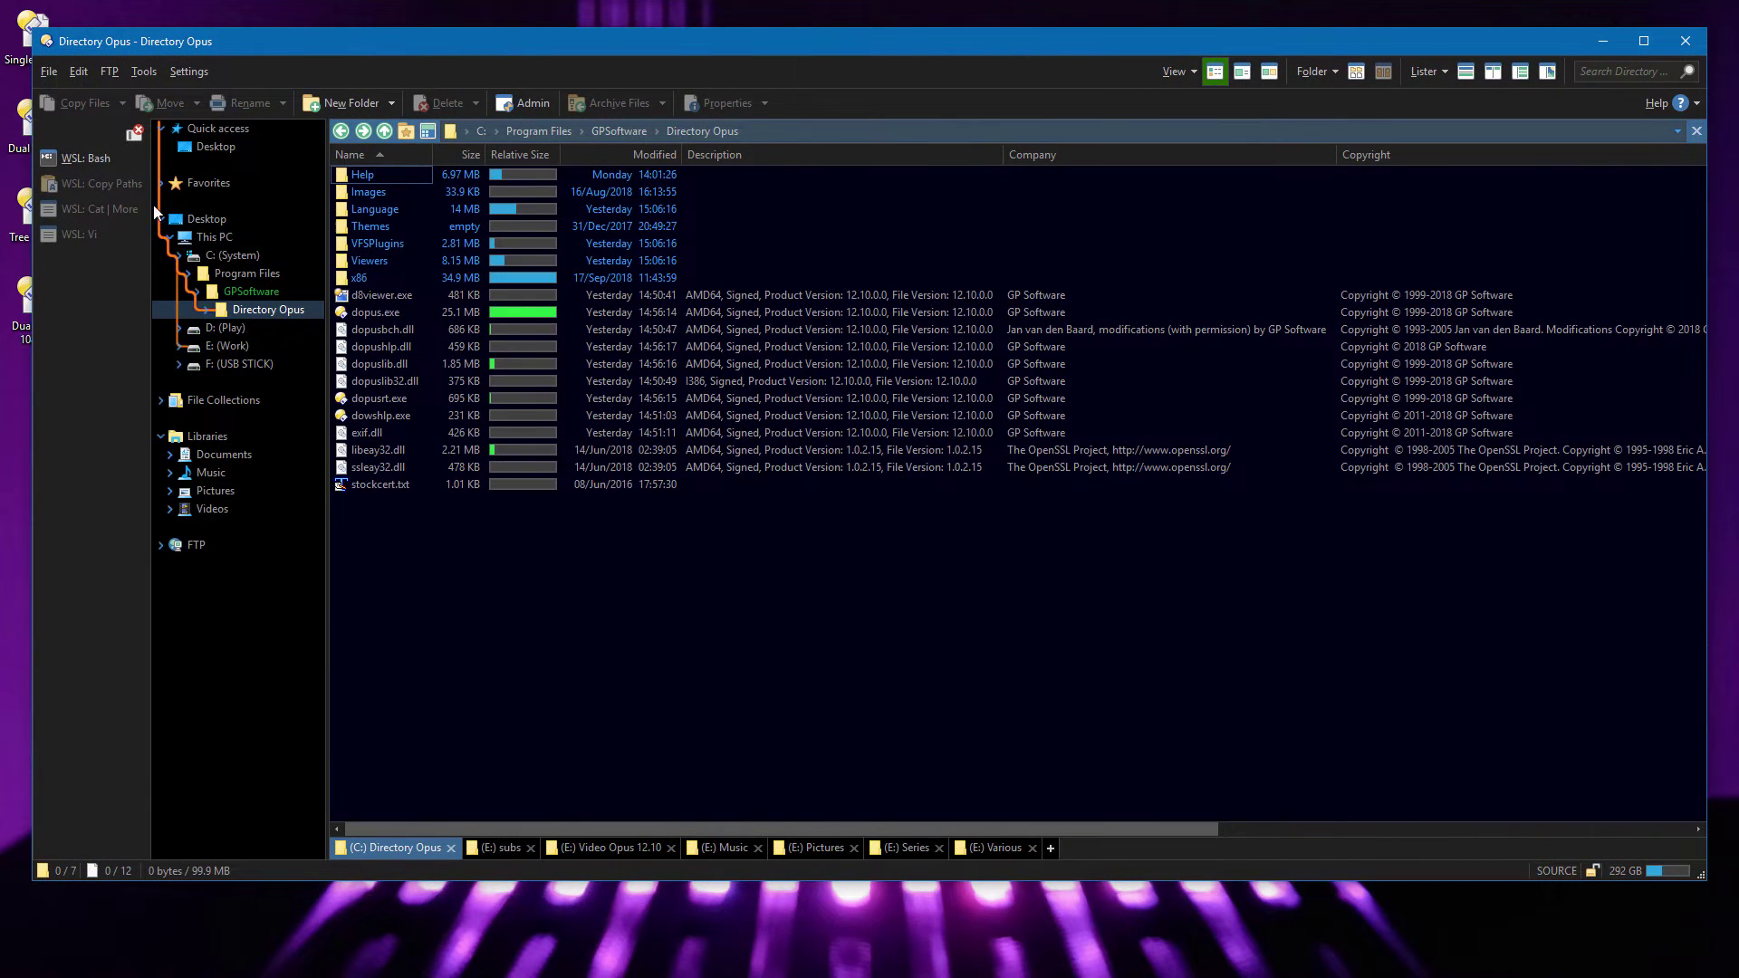
Check the WSL: Bash command (CLI DOSPROMPT=wsl), open a Bash shell, run ls -l, then exit.
double_click(114, 166)
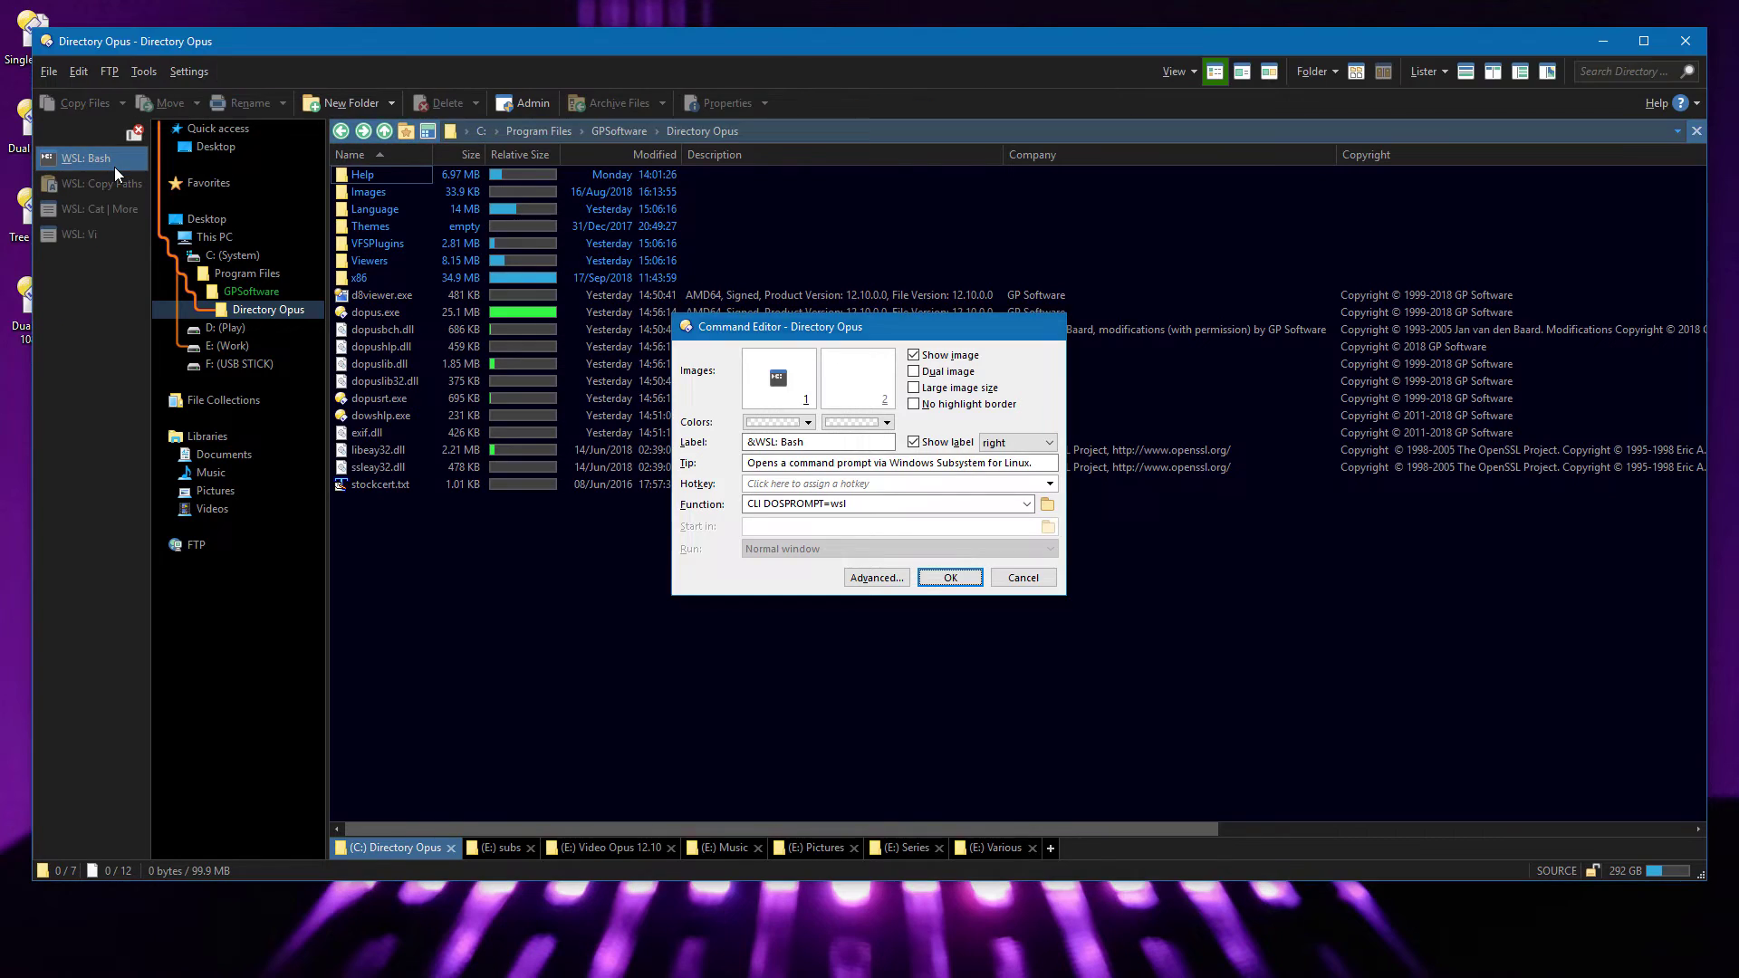
key(Return)
key(Return)
click(114, 166)
text(ls -l)
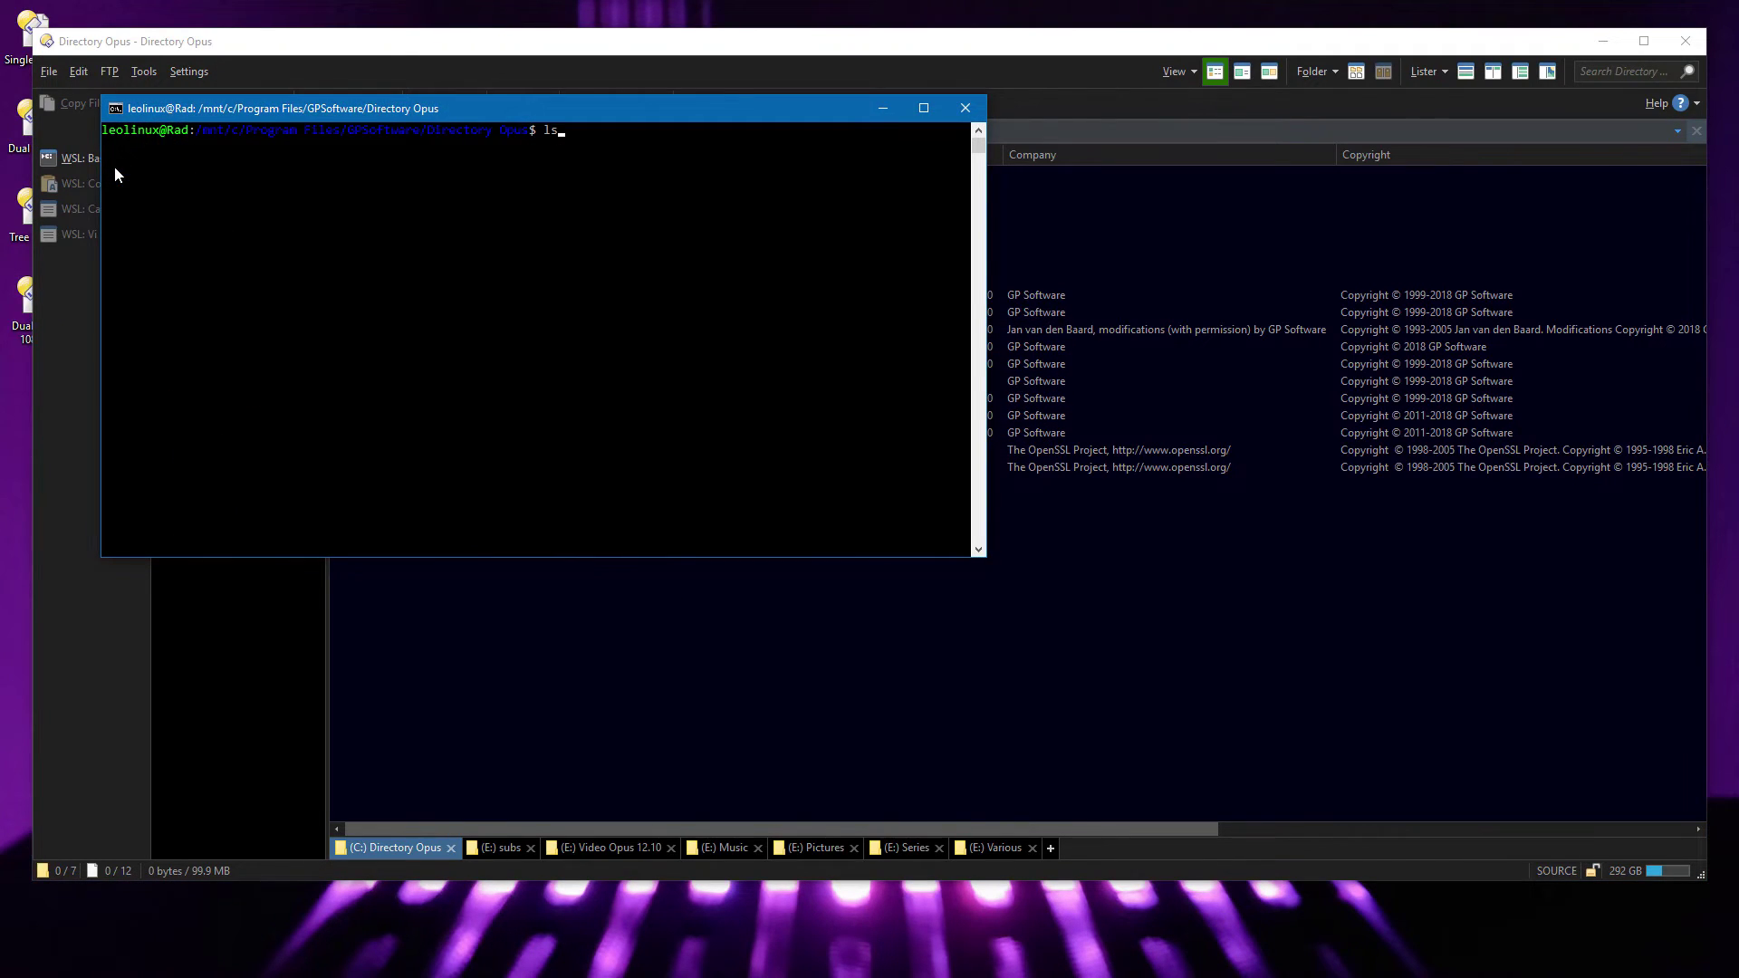
key(Return)
text(exit)
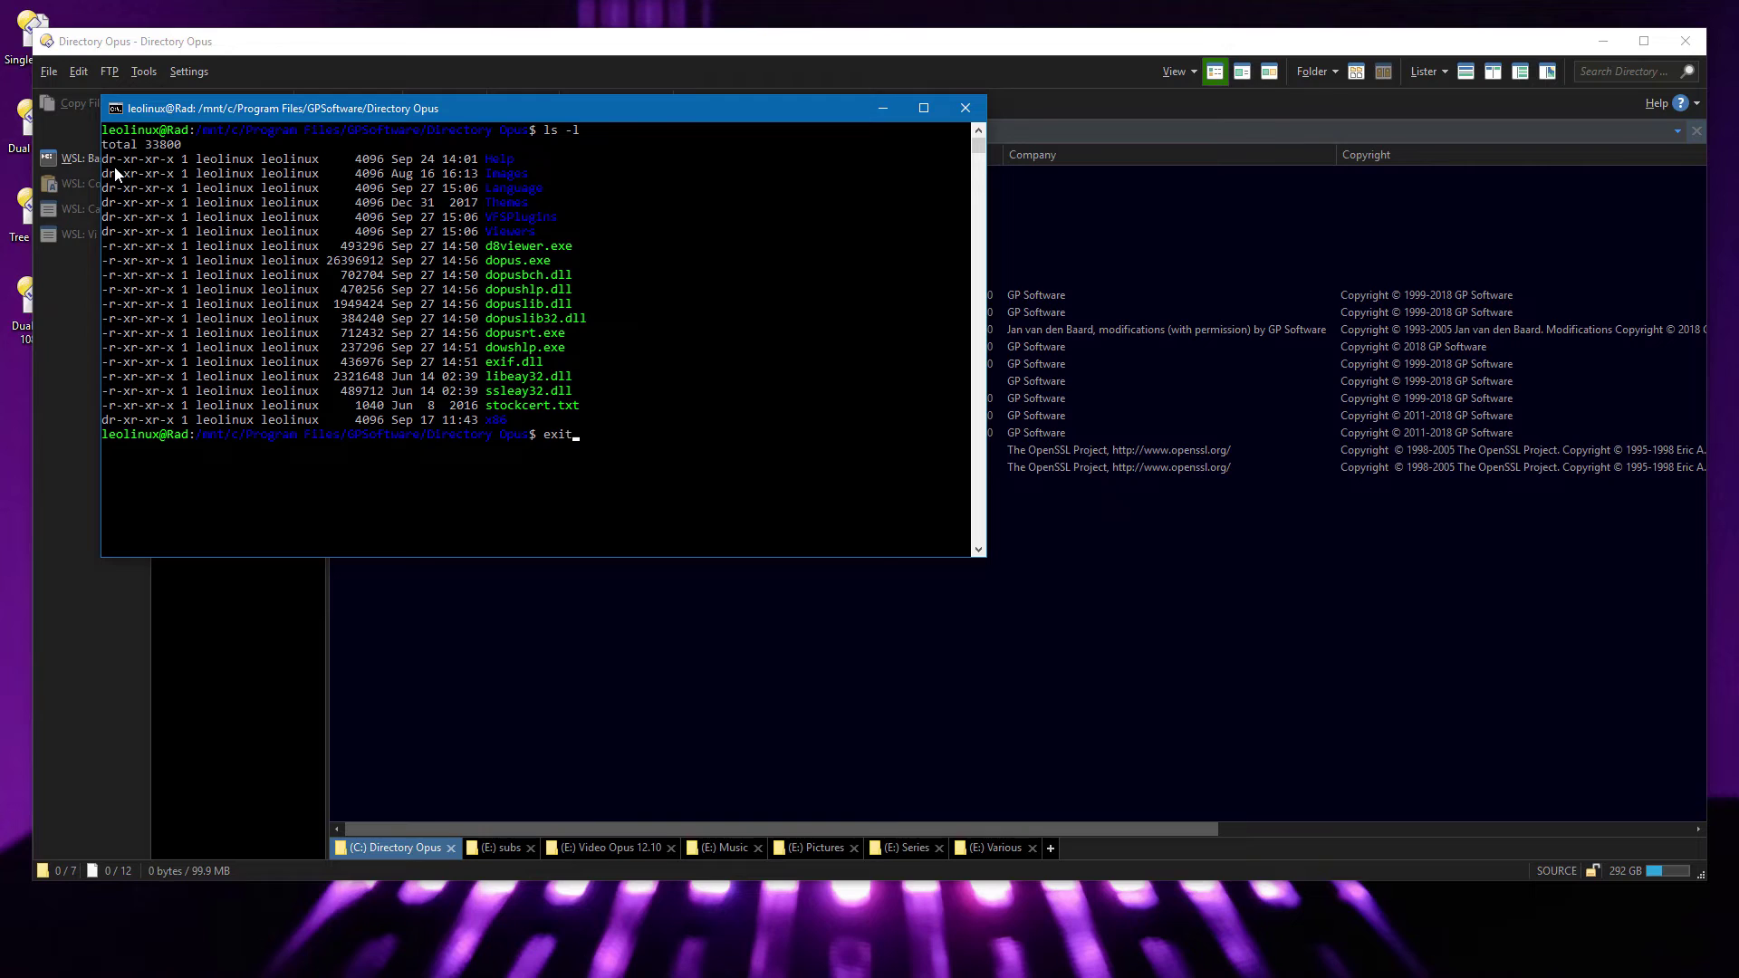
key(Return)
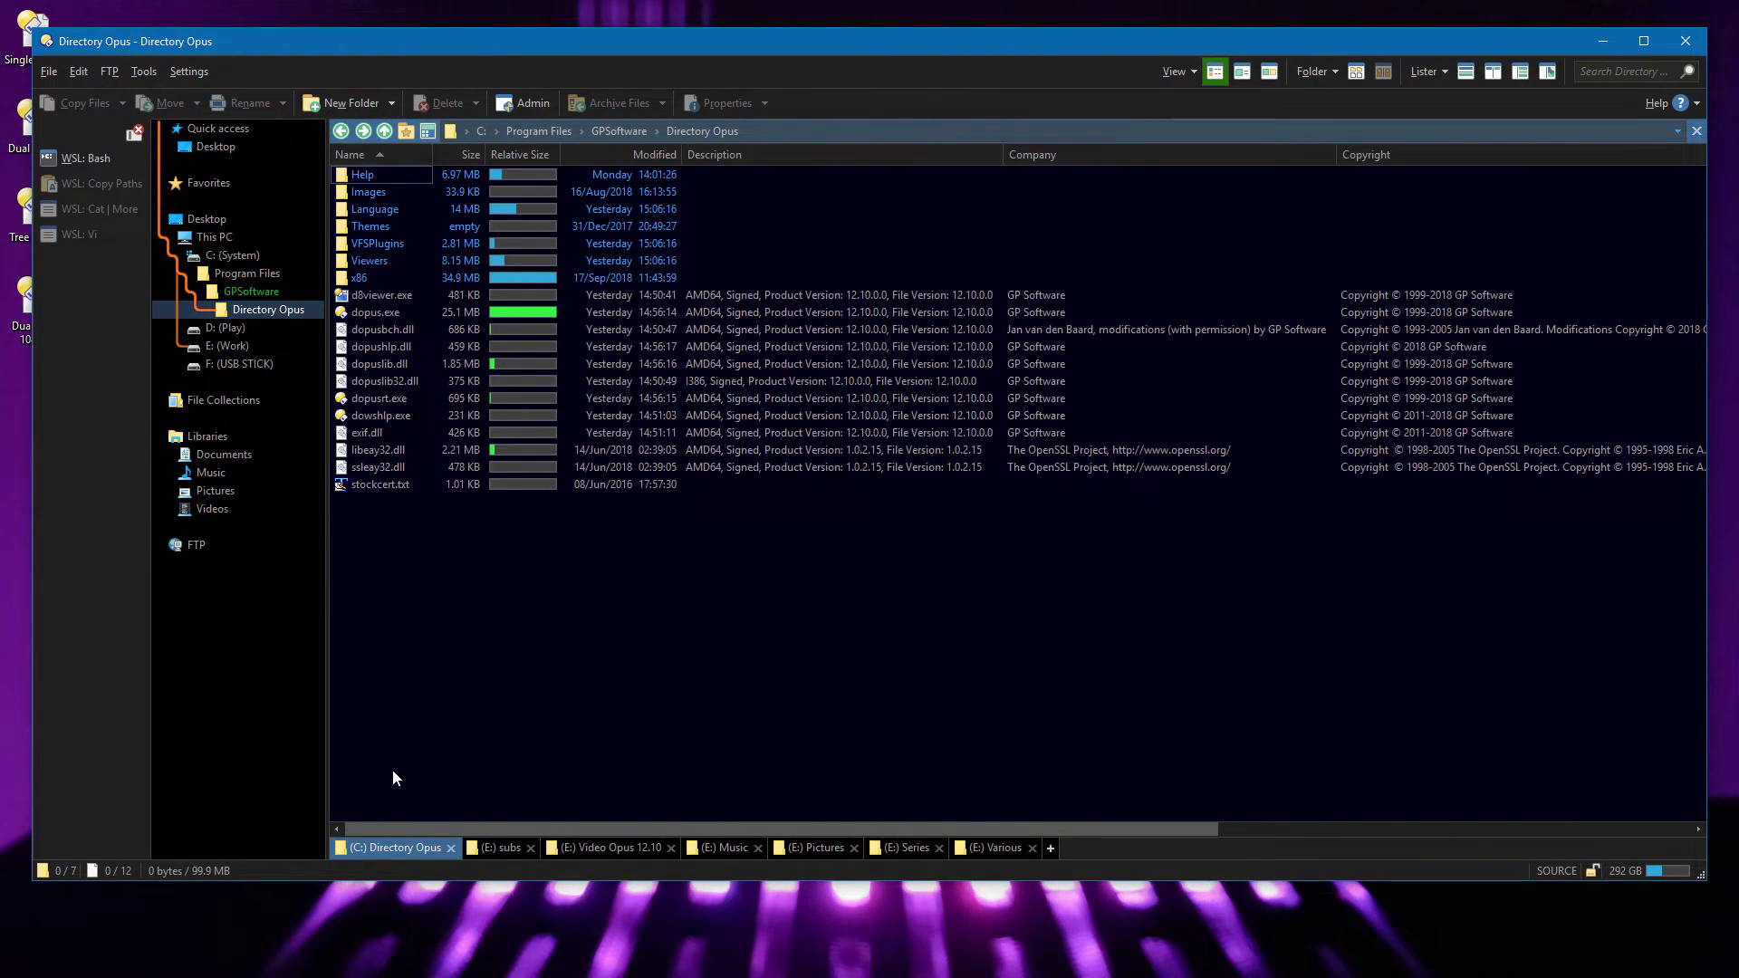
Run ll in a WSL terminal from the lister command line, then exit.
key(greater)
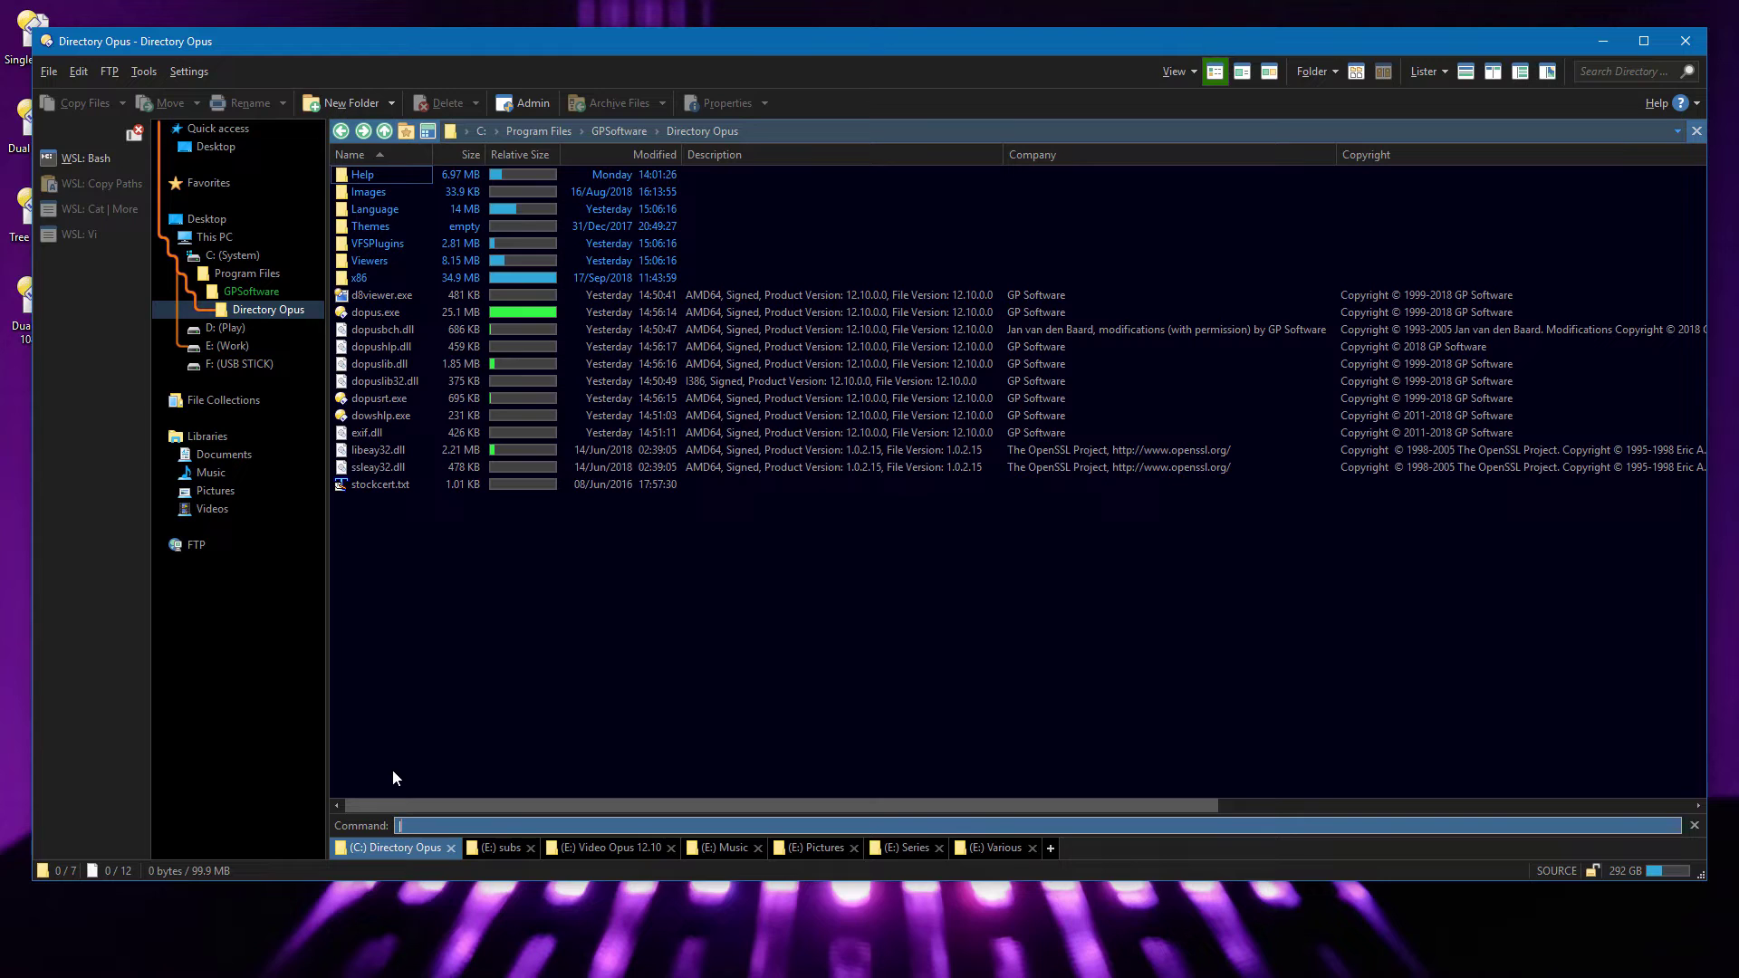
text(ll)
key(Return)
text(exit)
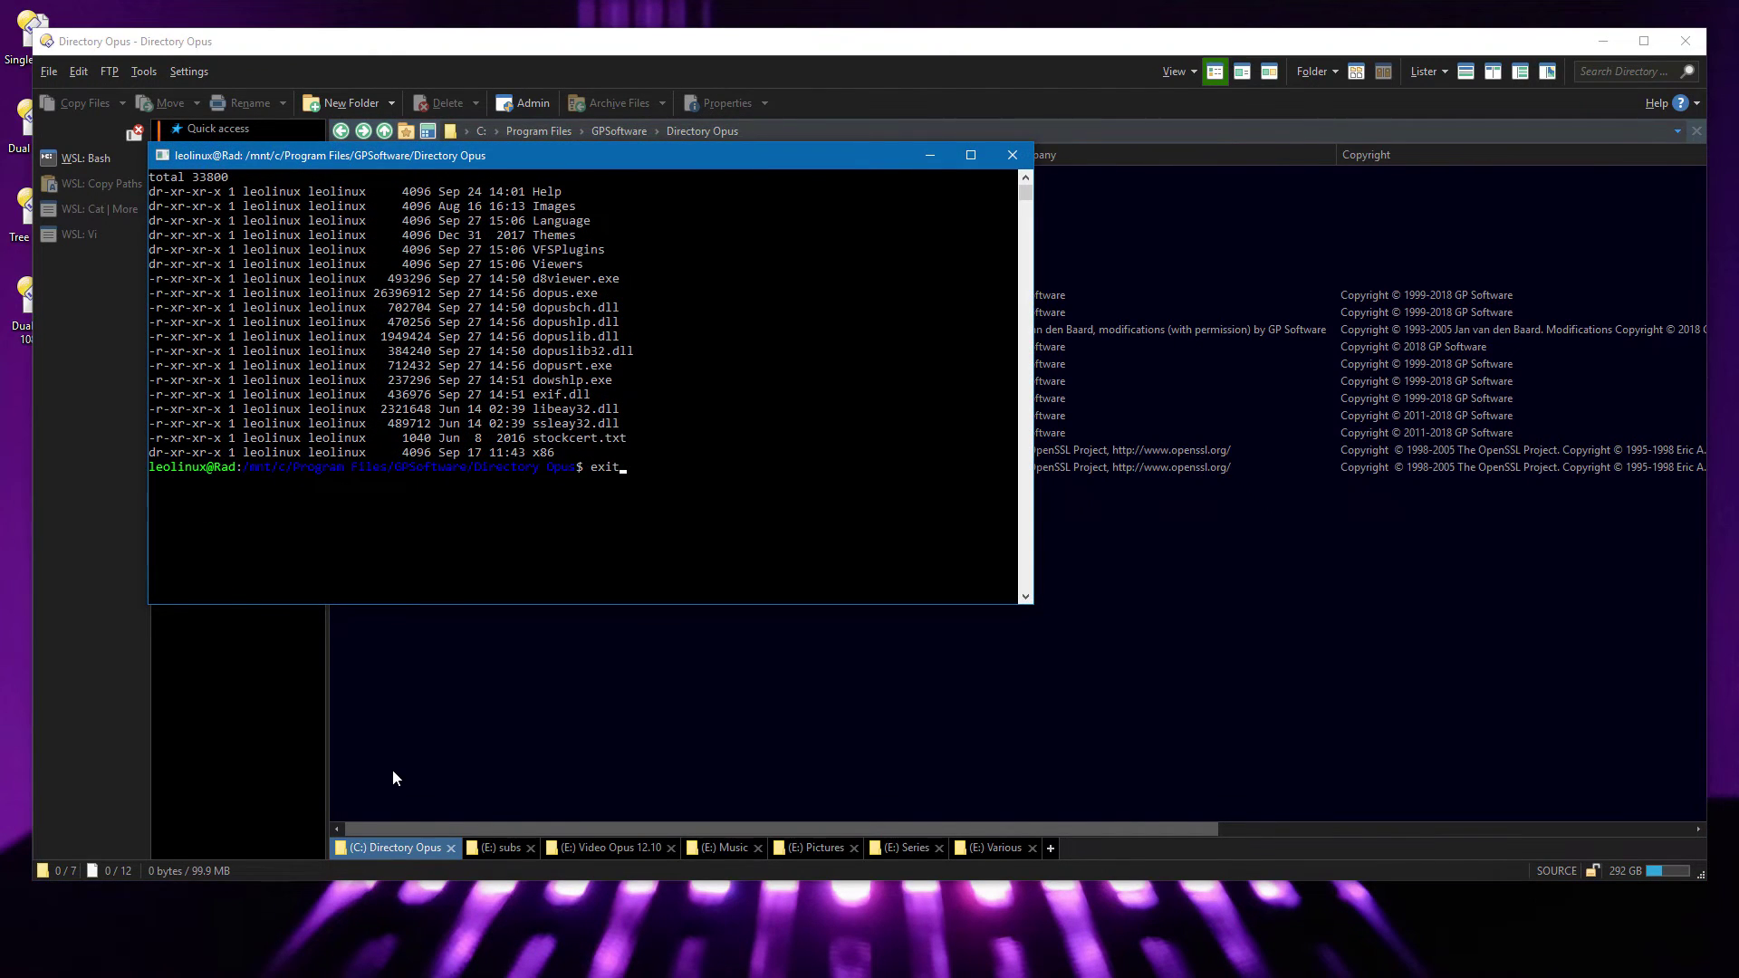
key(Return)
Rerun the ls command from the command history in WSL, then exit the terminal.
key(greater)
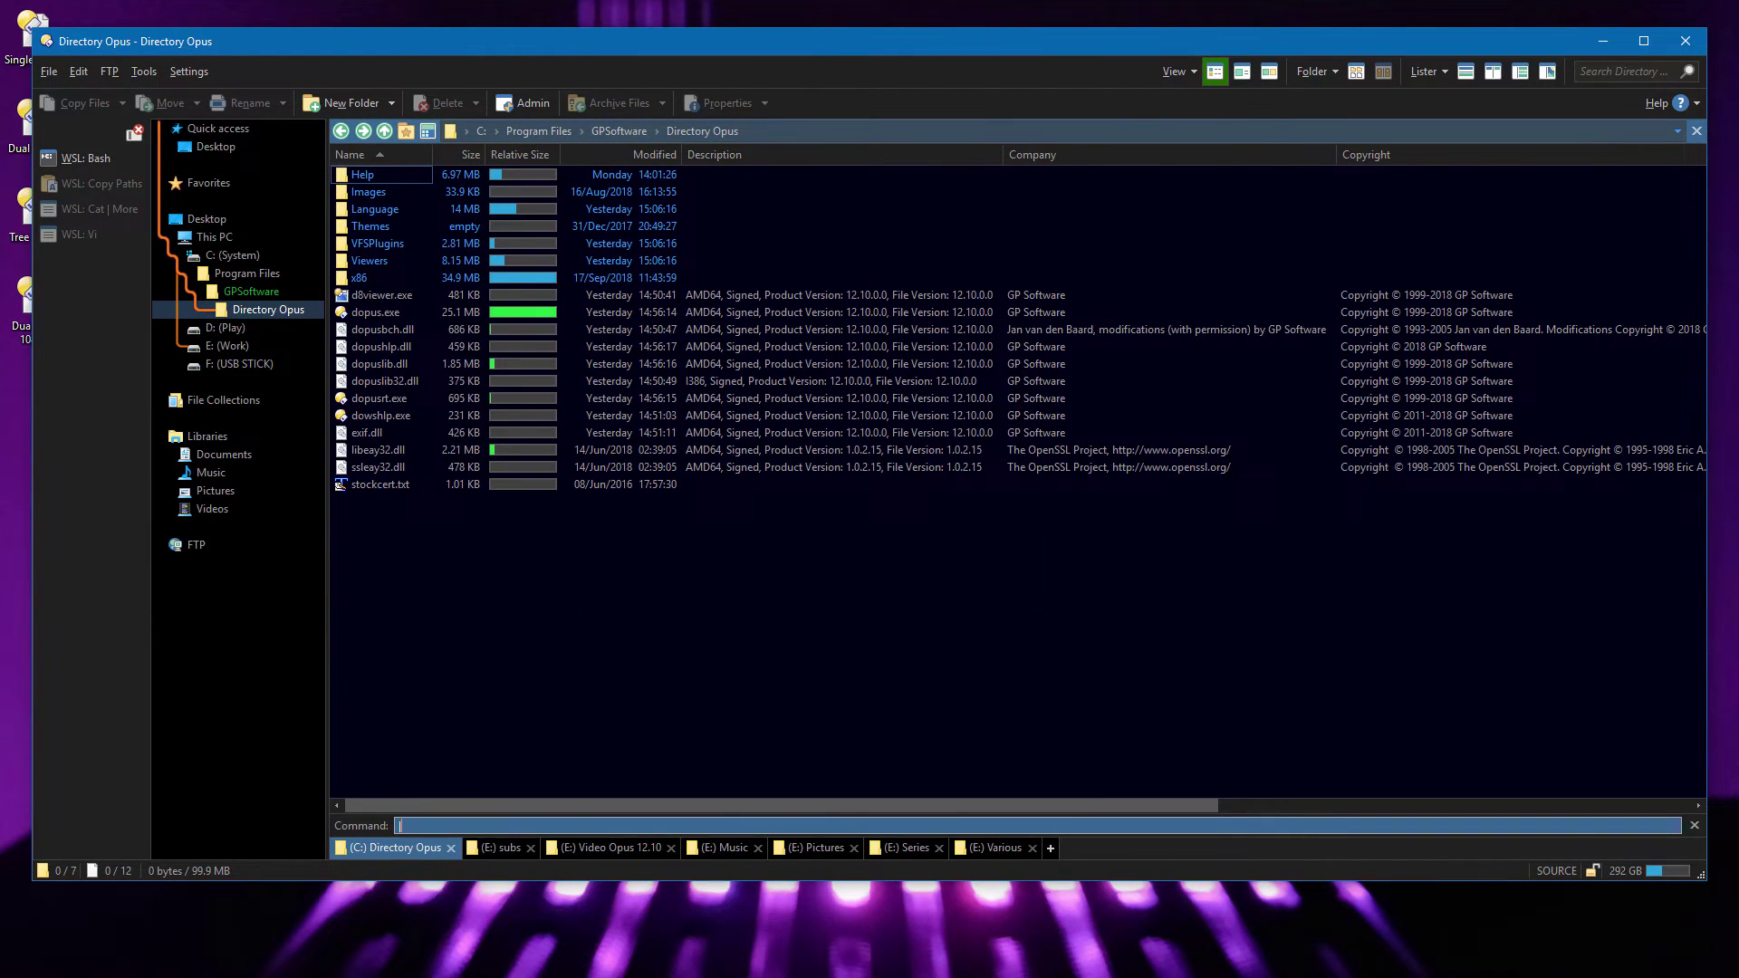
key(Up)
key(Down)
key(Down)
key(Up)
key(Up)
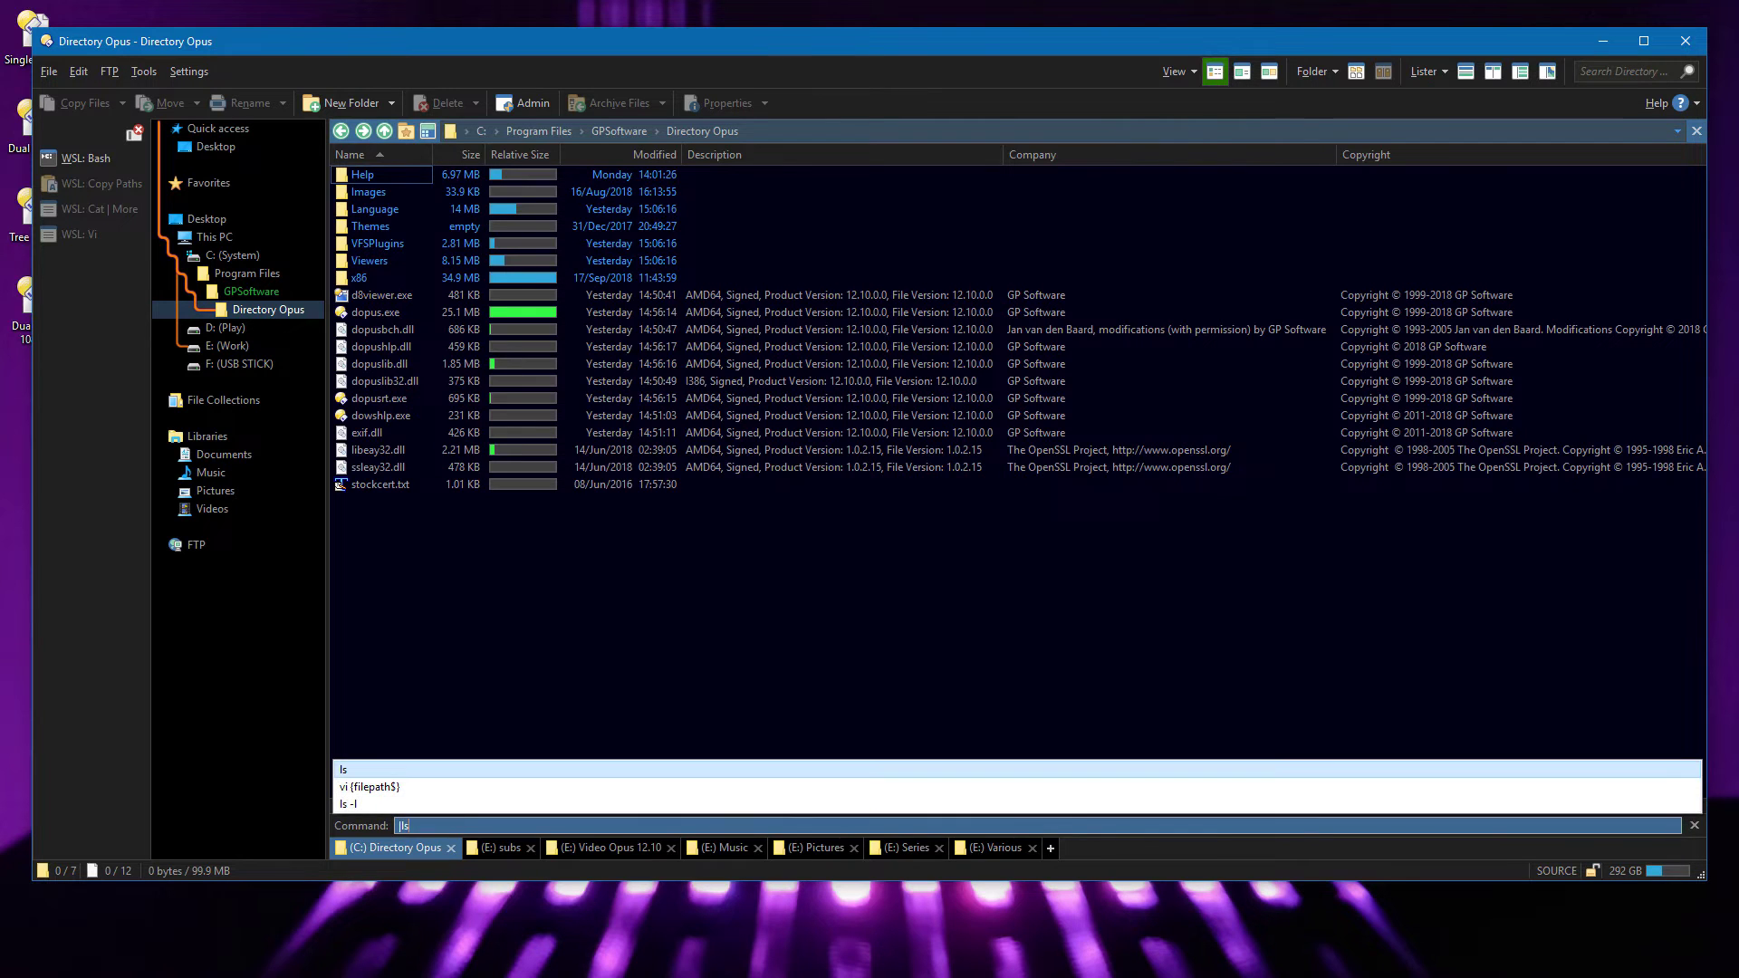
key(Return)
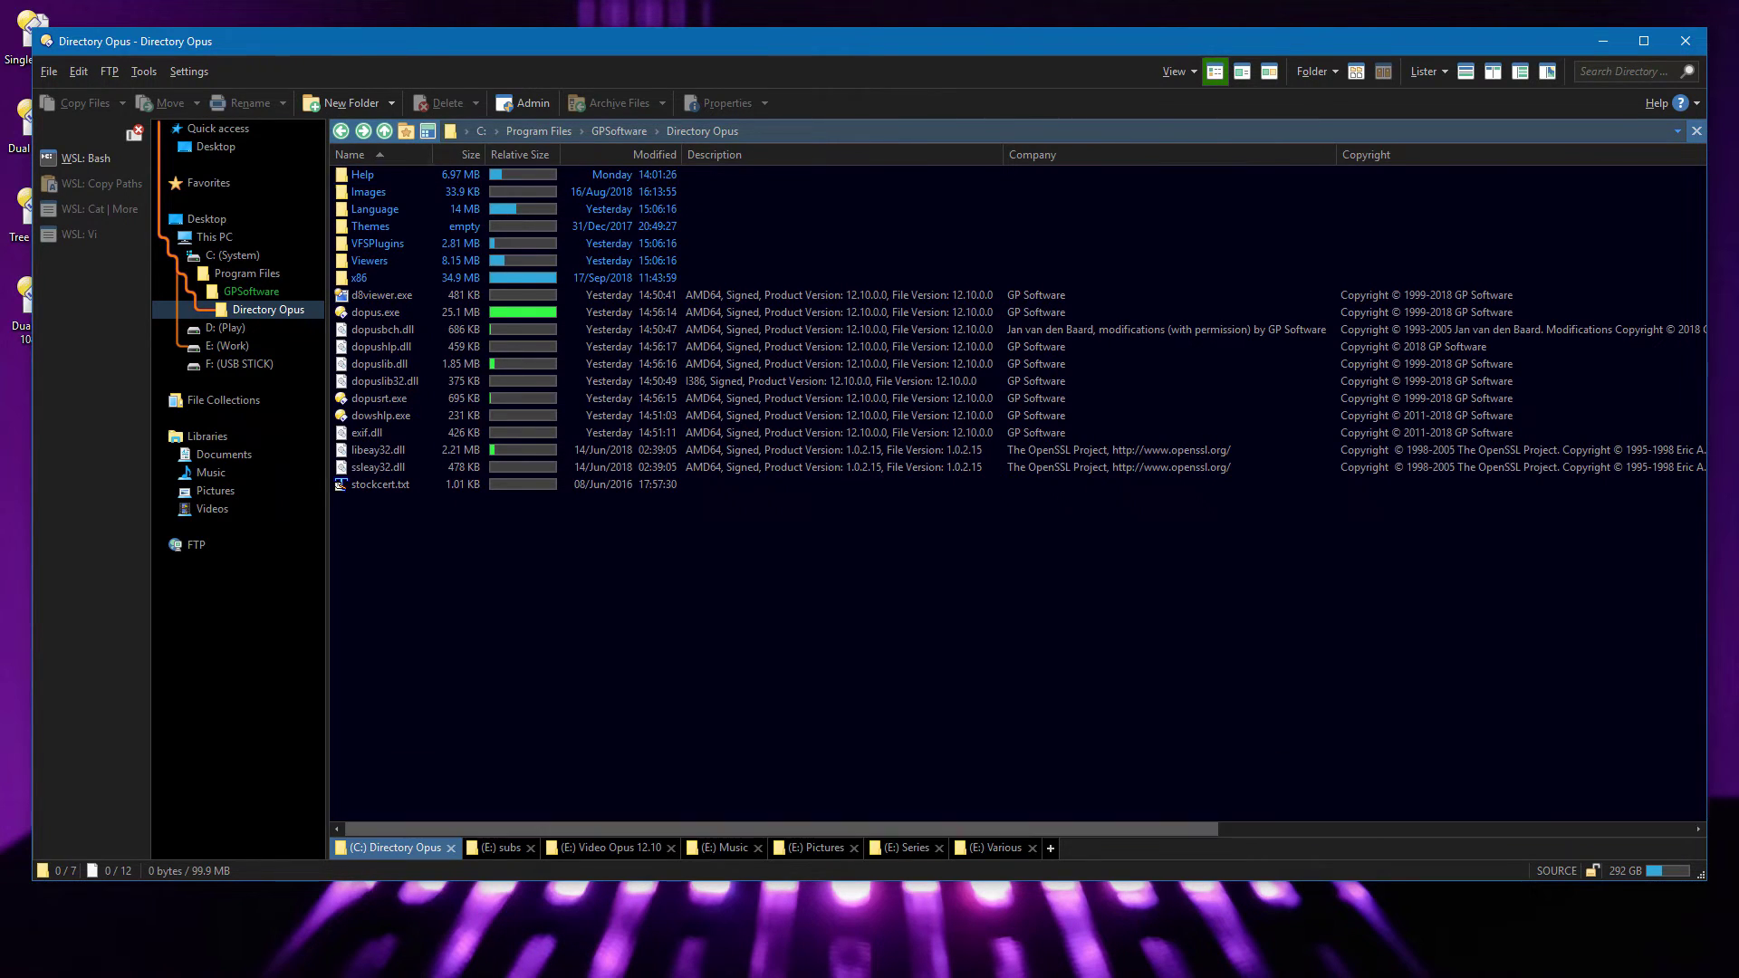
text(exit)
key(Return)
Check the find-as-you-type keys in Preferences, where '!' triggers WSL Command, then cancel.
click(188, 74)
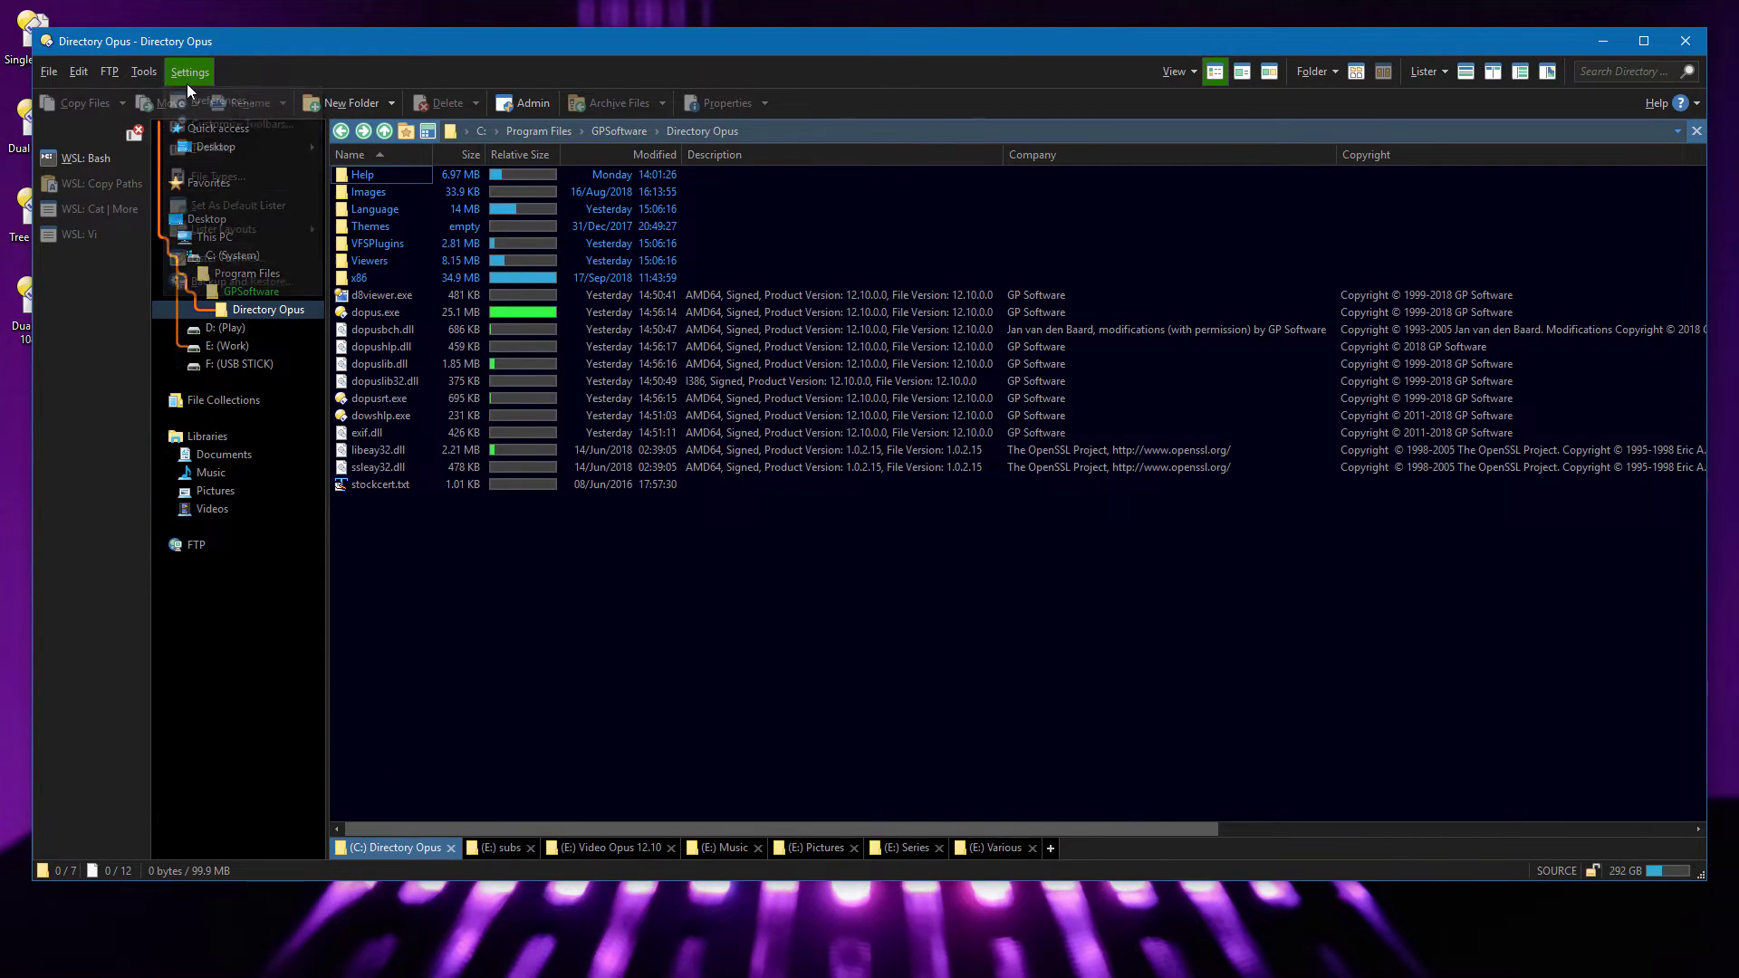
click(199, 106)
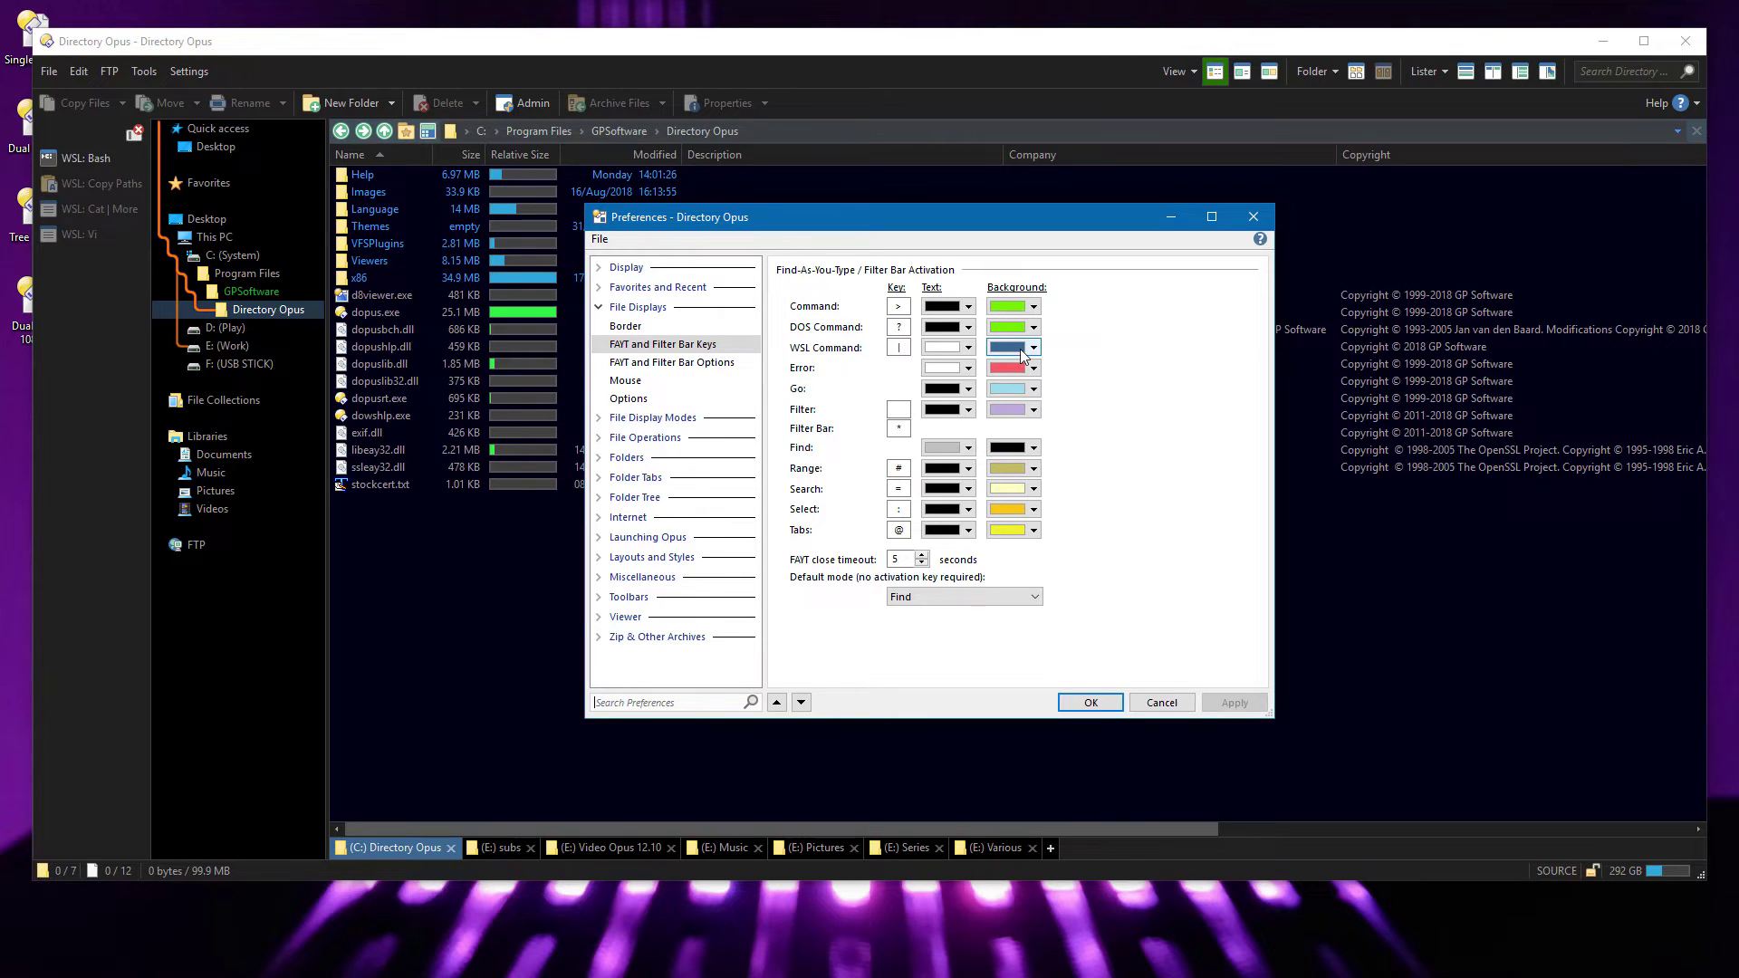
click(1150, 703)
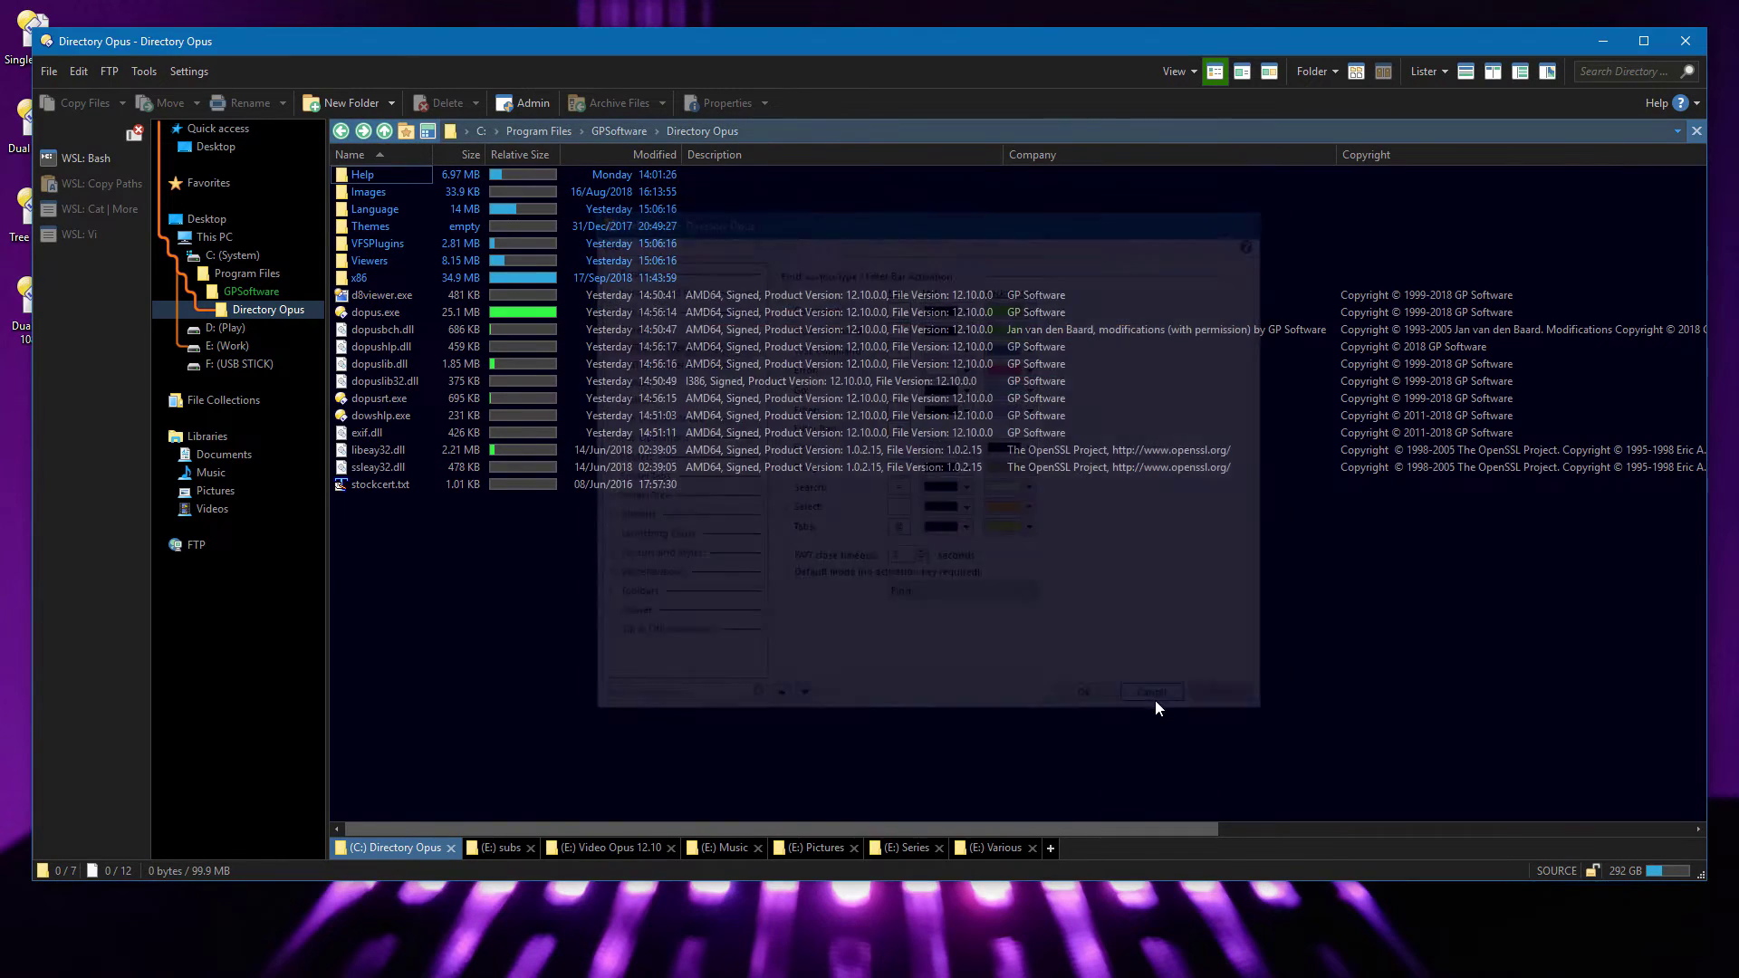
Copy the WSL paths of six items, VFSPlugins to dopusbch.dll, and paste them into Notepad.
drag(475, 330, 390, 252)
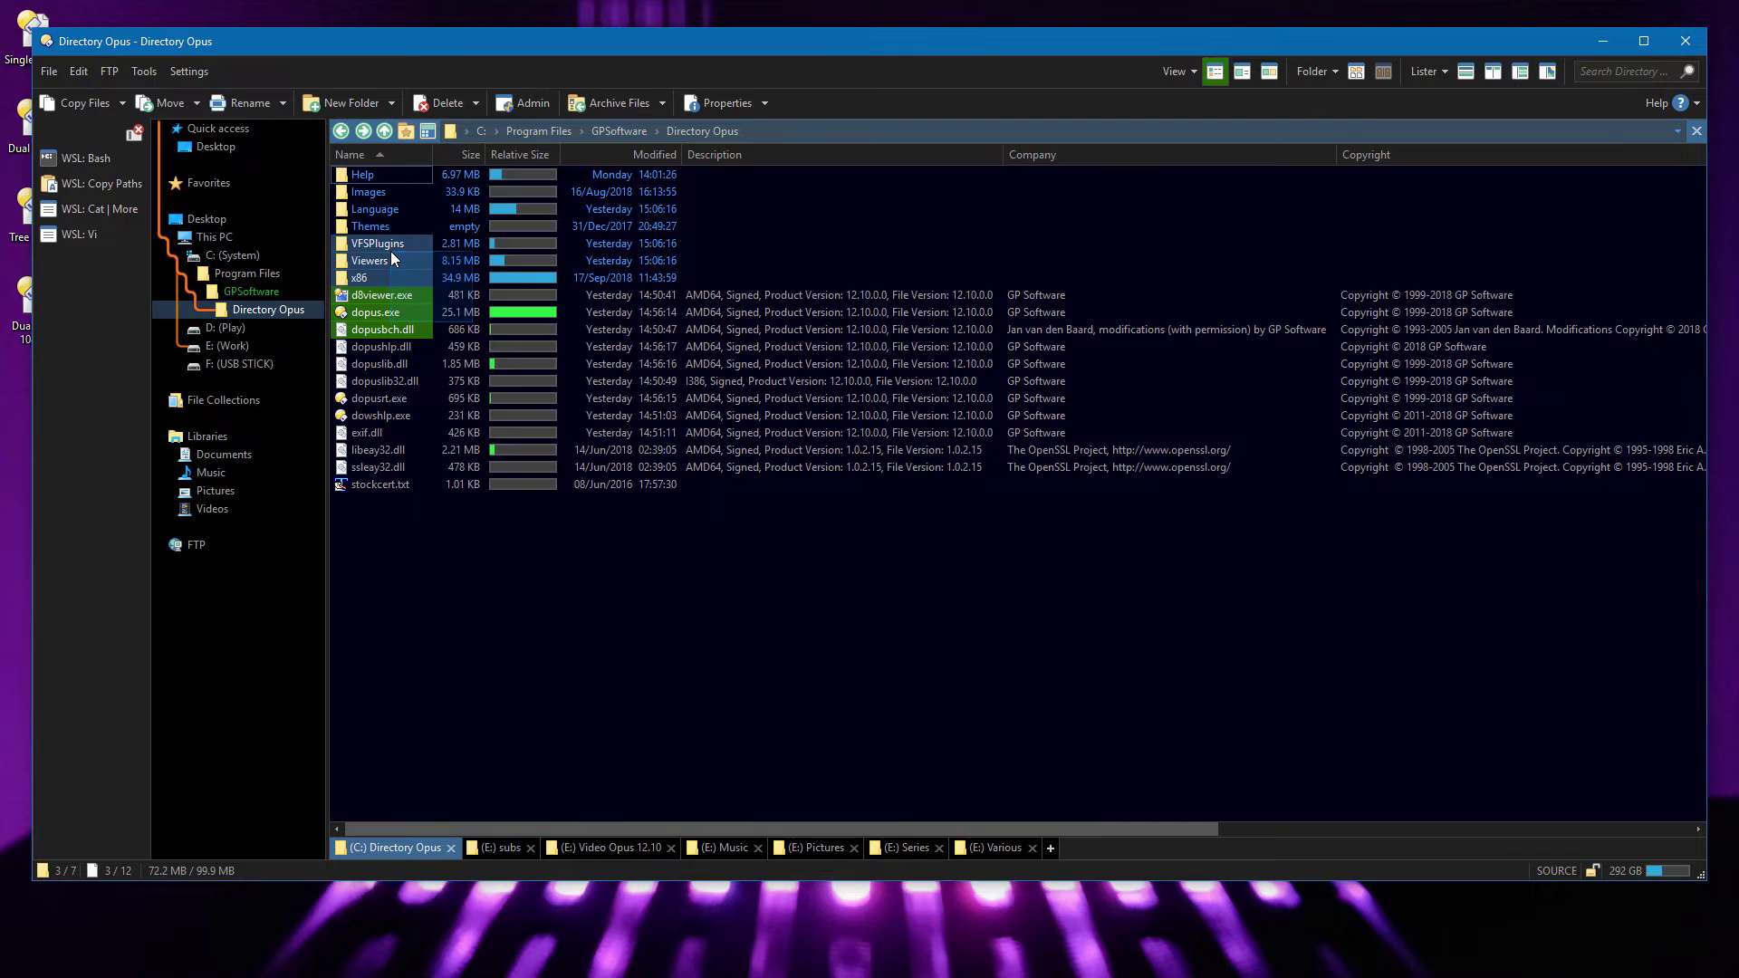
ctrl+shift+right_click(128, 187)
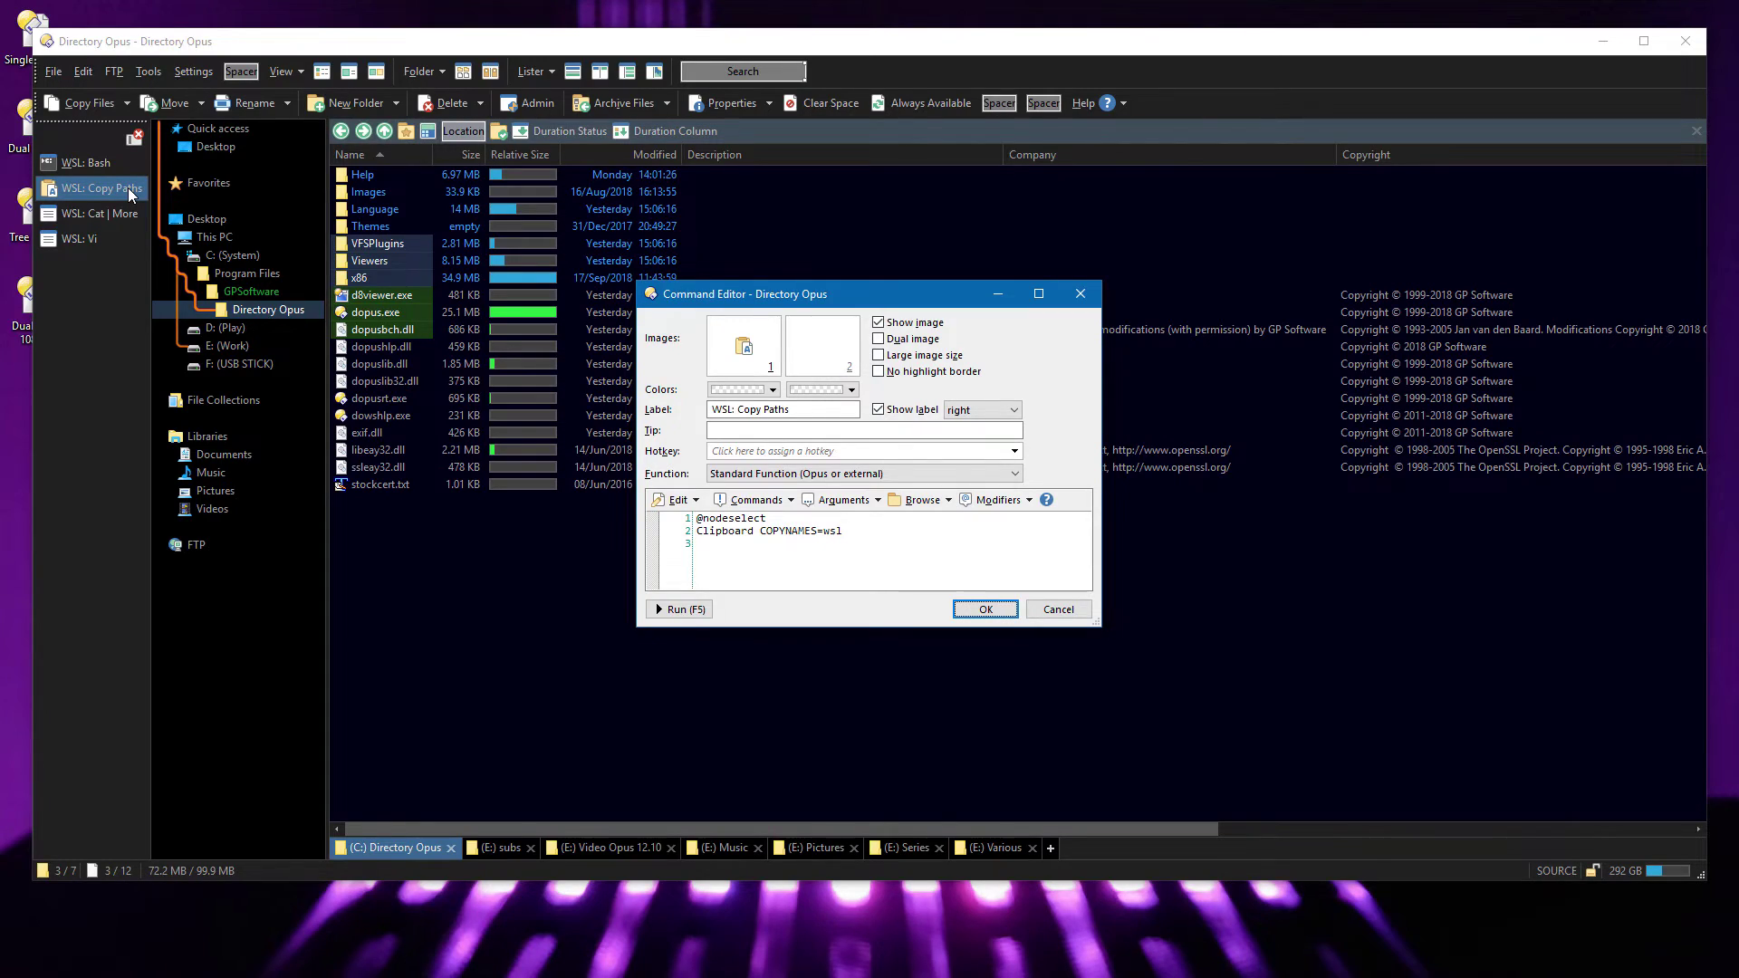
key(Return)
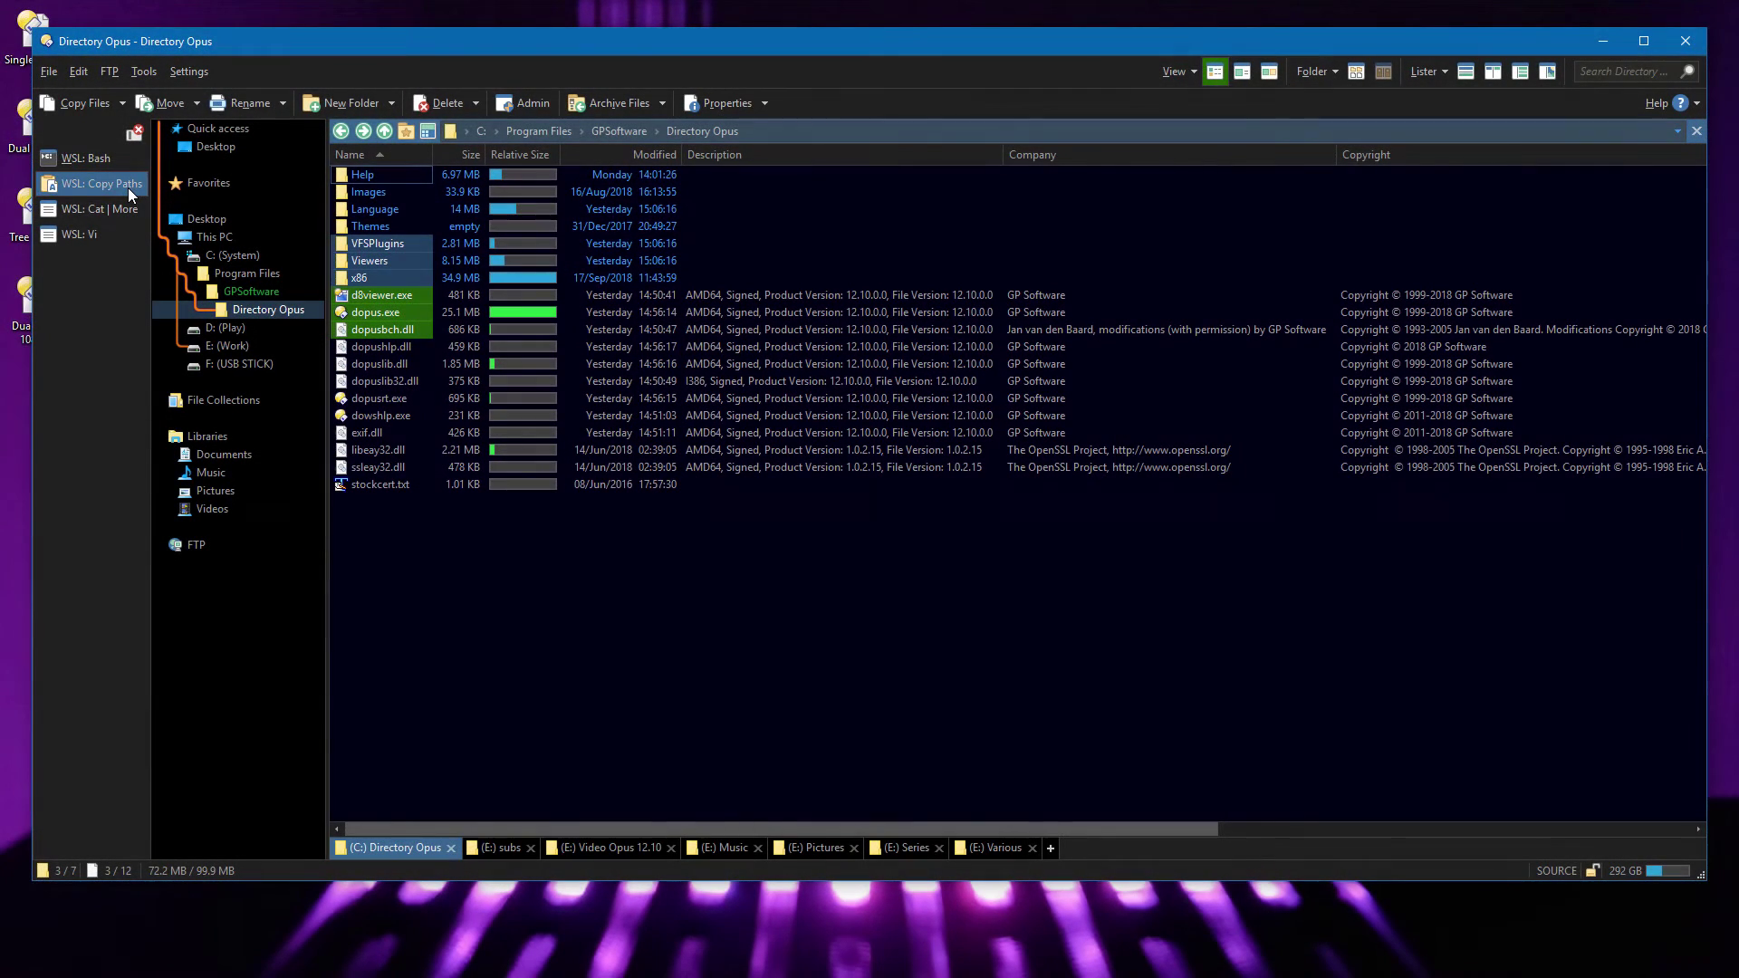
text(>notepad)
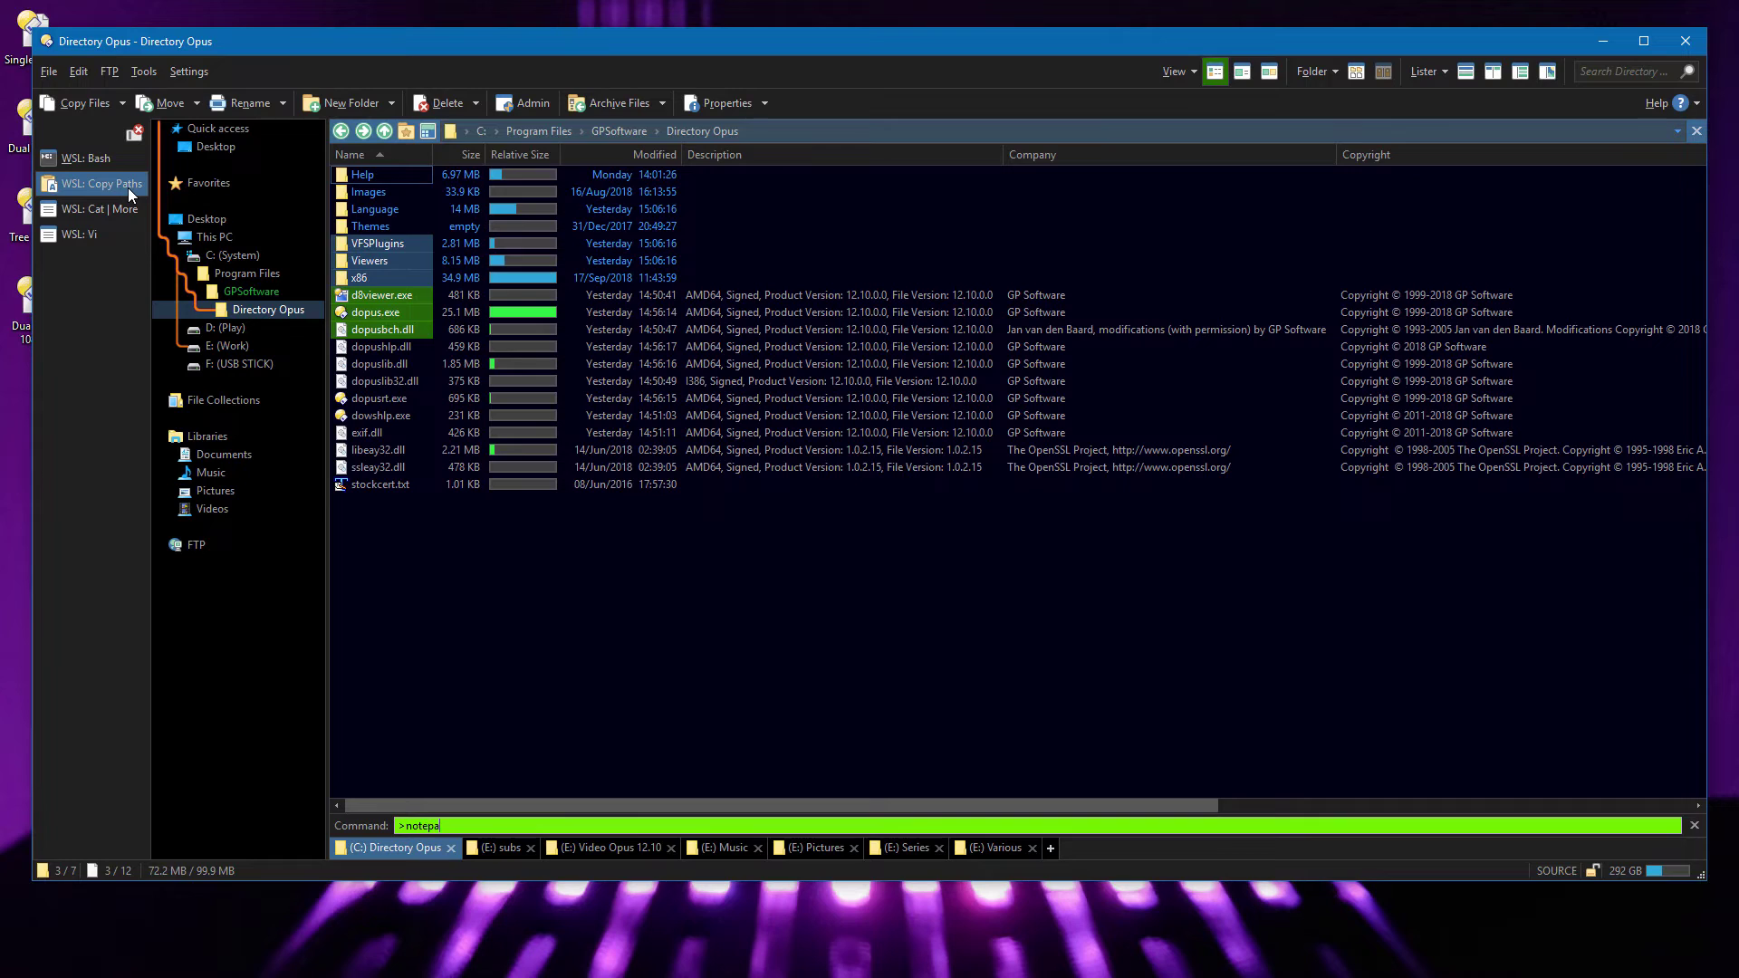
key(Return)
text(/mnt/c/Program Files/GPSoftware/Directory Opus/VFSPlugins /mnt/c/Program Files/GPSoftware/Directory Opus/Viewers /mnt/c/Program Files/GPSoftware/Directory Opus/x86 /mnt/c/Program Files/GPSoftware/Directory Opus/d8viewer.exe /mnt/c/Program Files/GPSoftware/Directory Opus/dopus.exe /mnt/c/Program Files/GPSoftware/Directory Opus/dopusbch.dll)
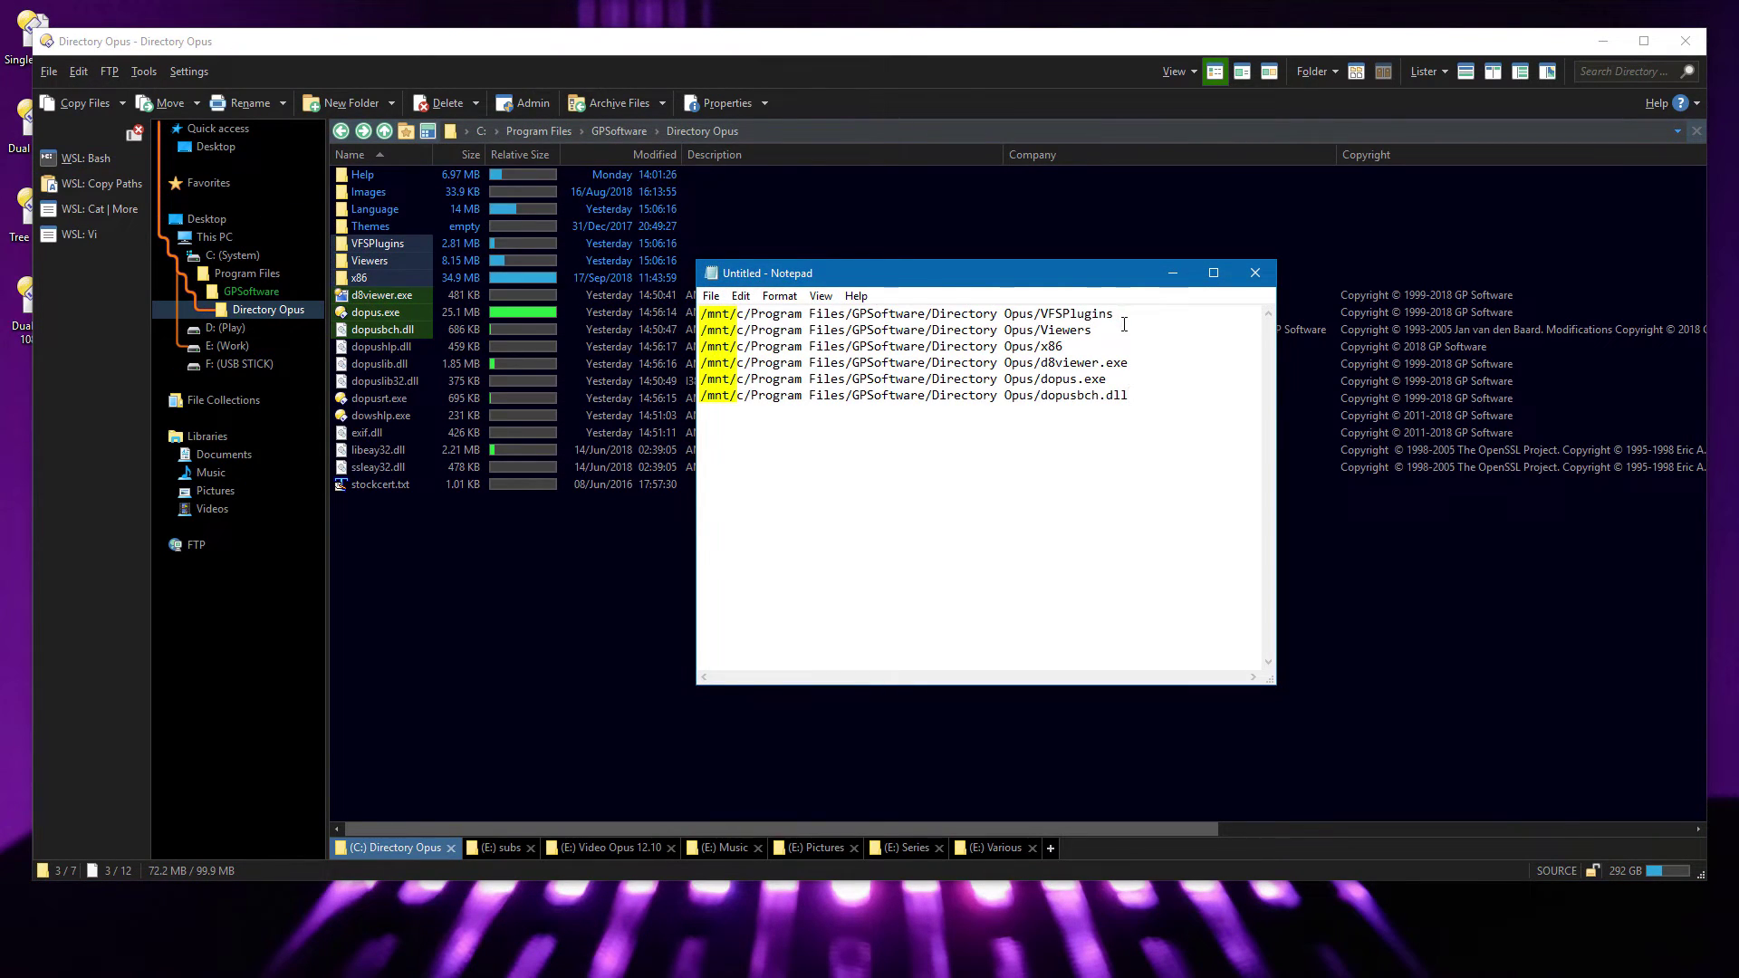
Copy the Viewers path, close Notepad without saving, and paste it into the location bar.
key(shift+Home)
key(ctrl+c)
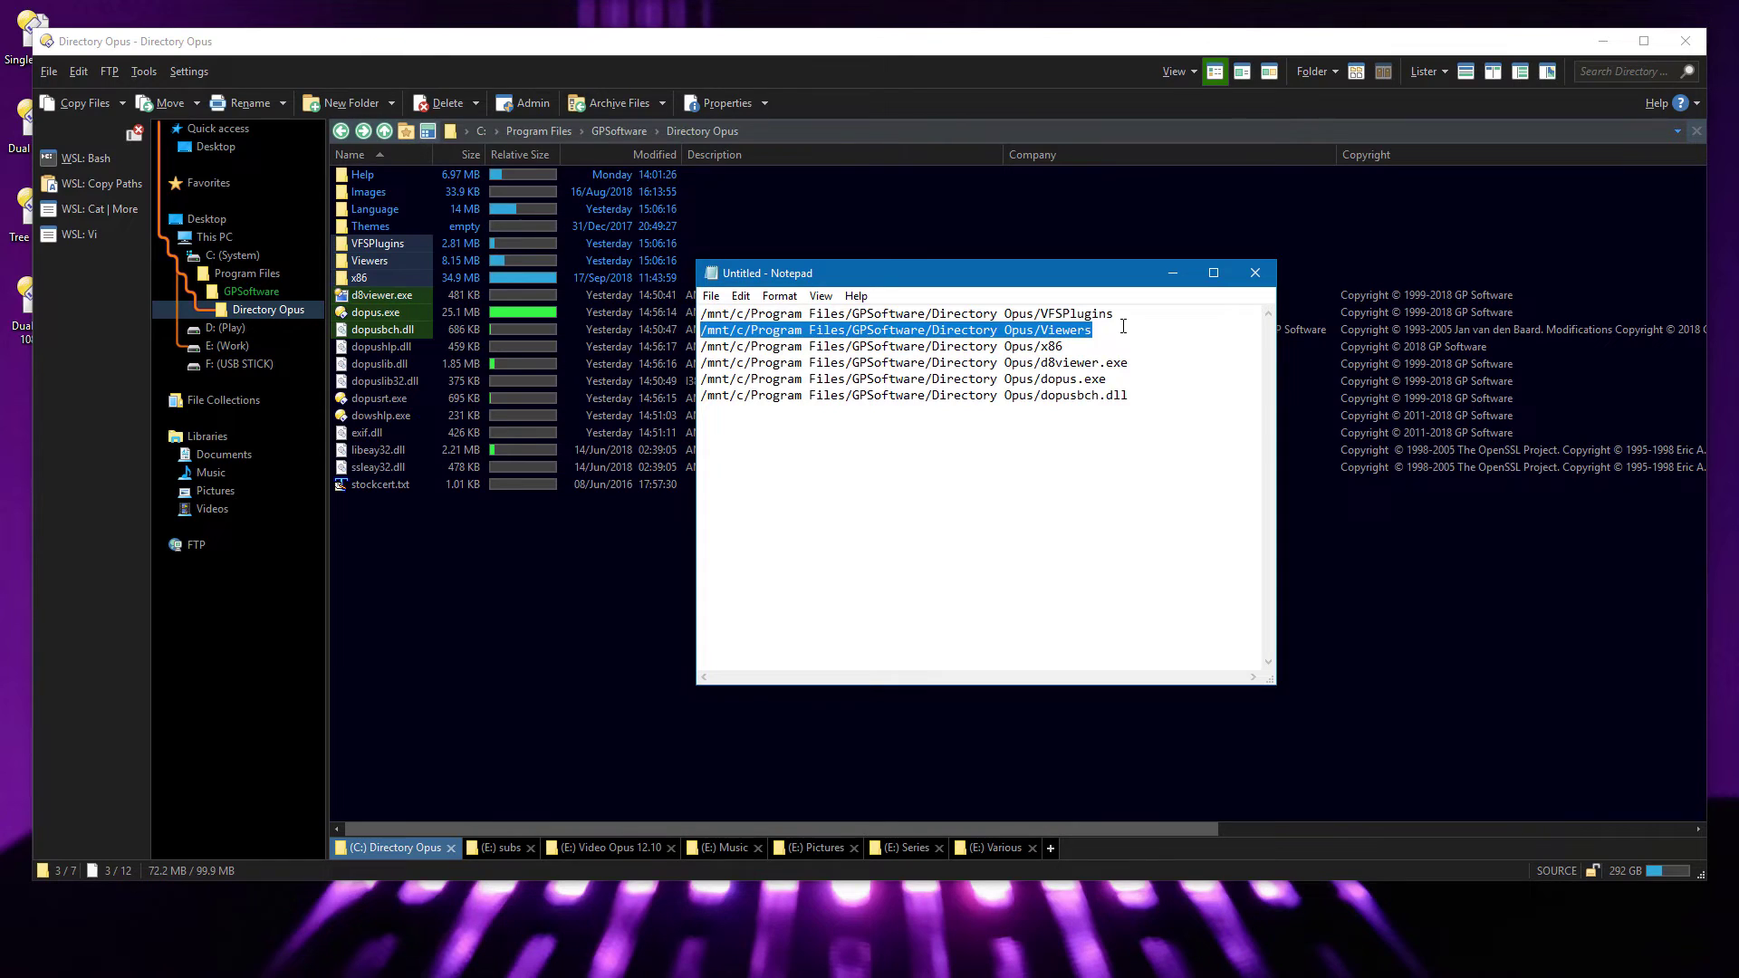
click(1251, 280)
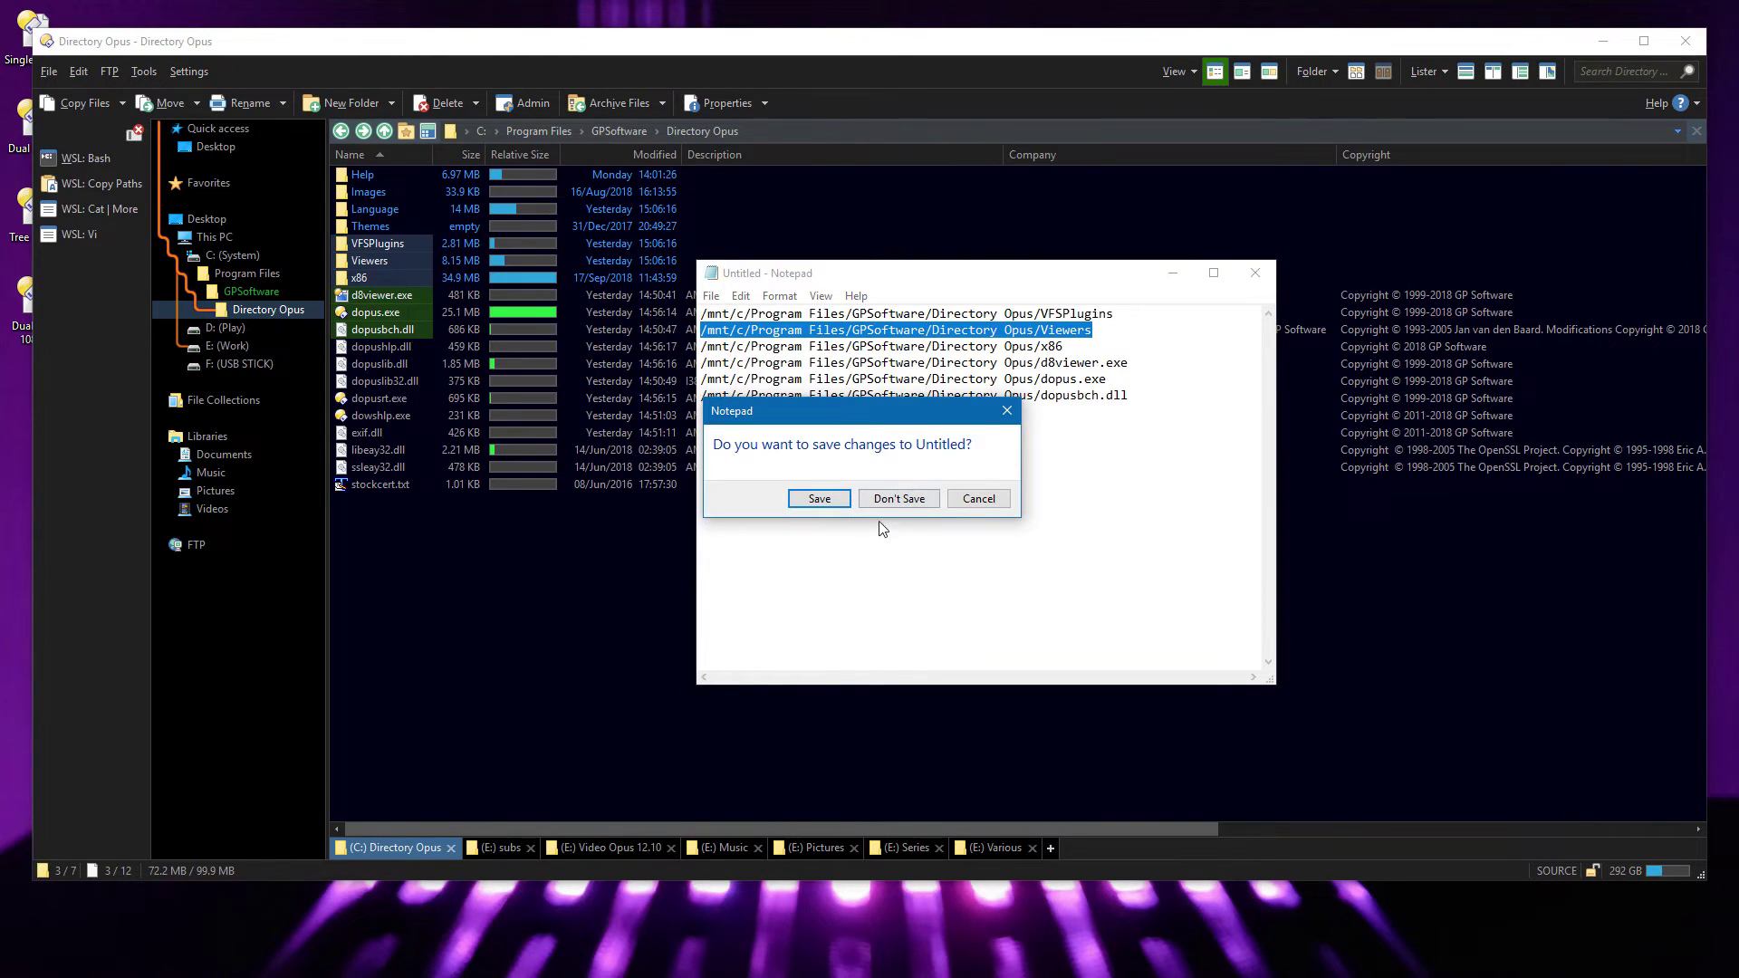
click(892, 496)
click(820, 134)
key(ctrl+v)
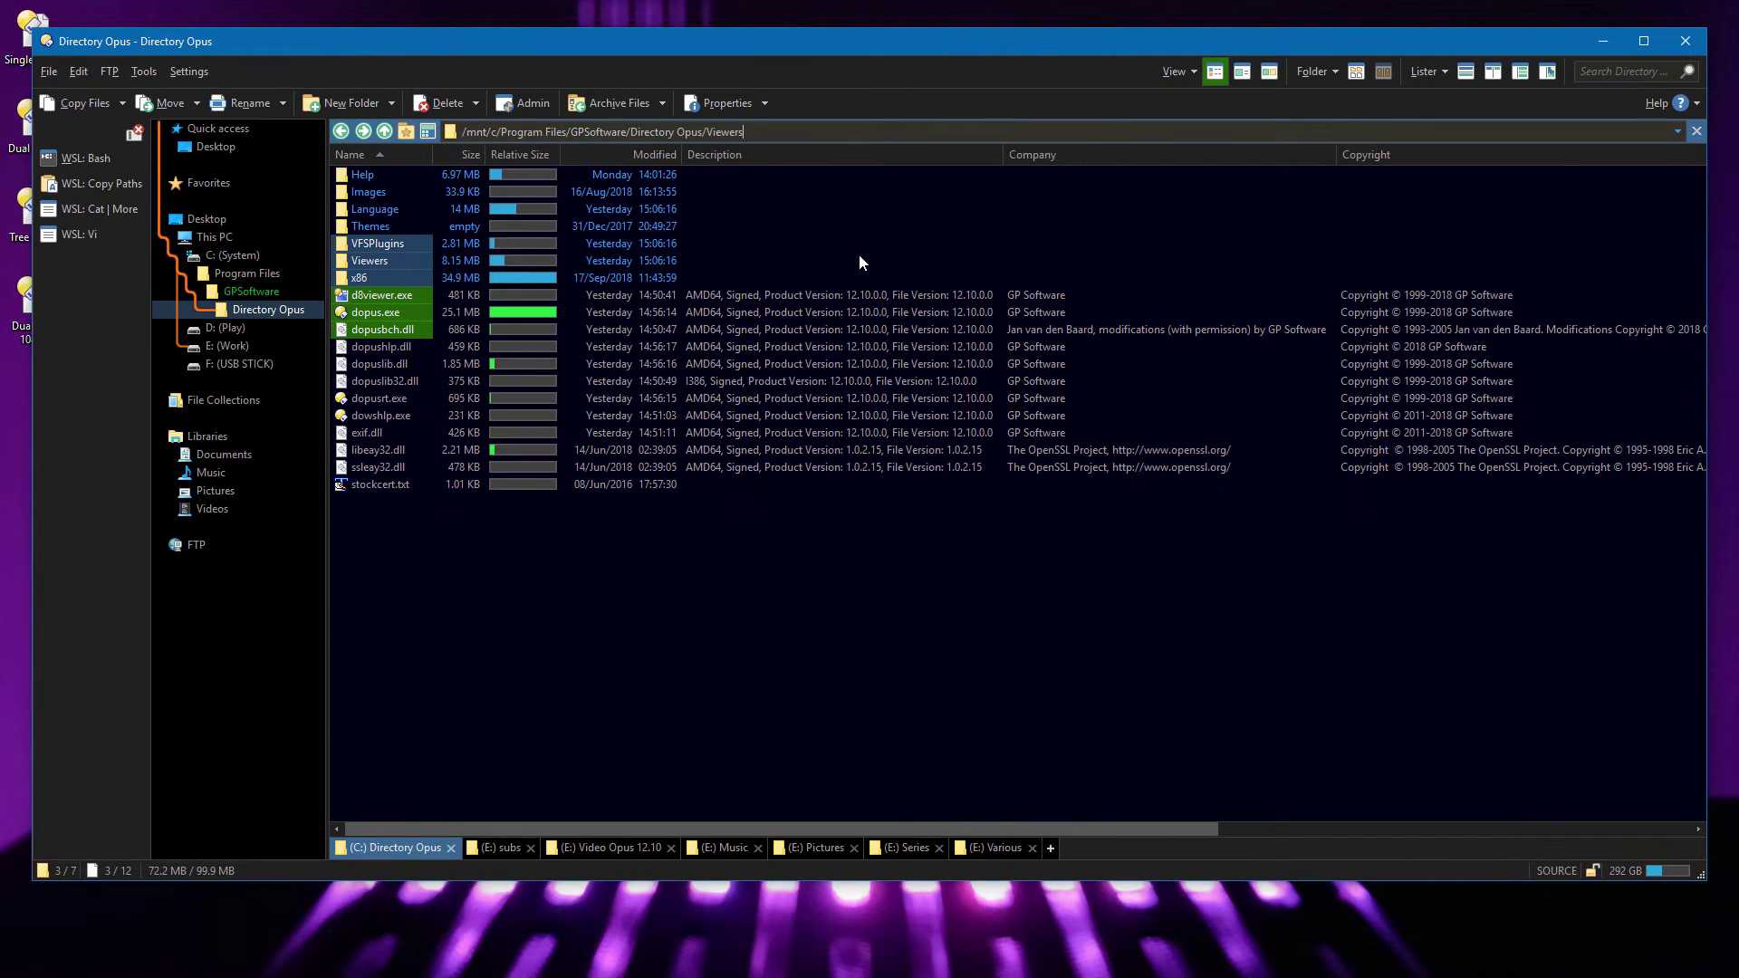
Go to the Viewers folder and inspect the WSL: Cat | More script, cat {filepath$} | more, unchanged.
key(Return)
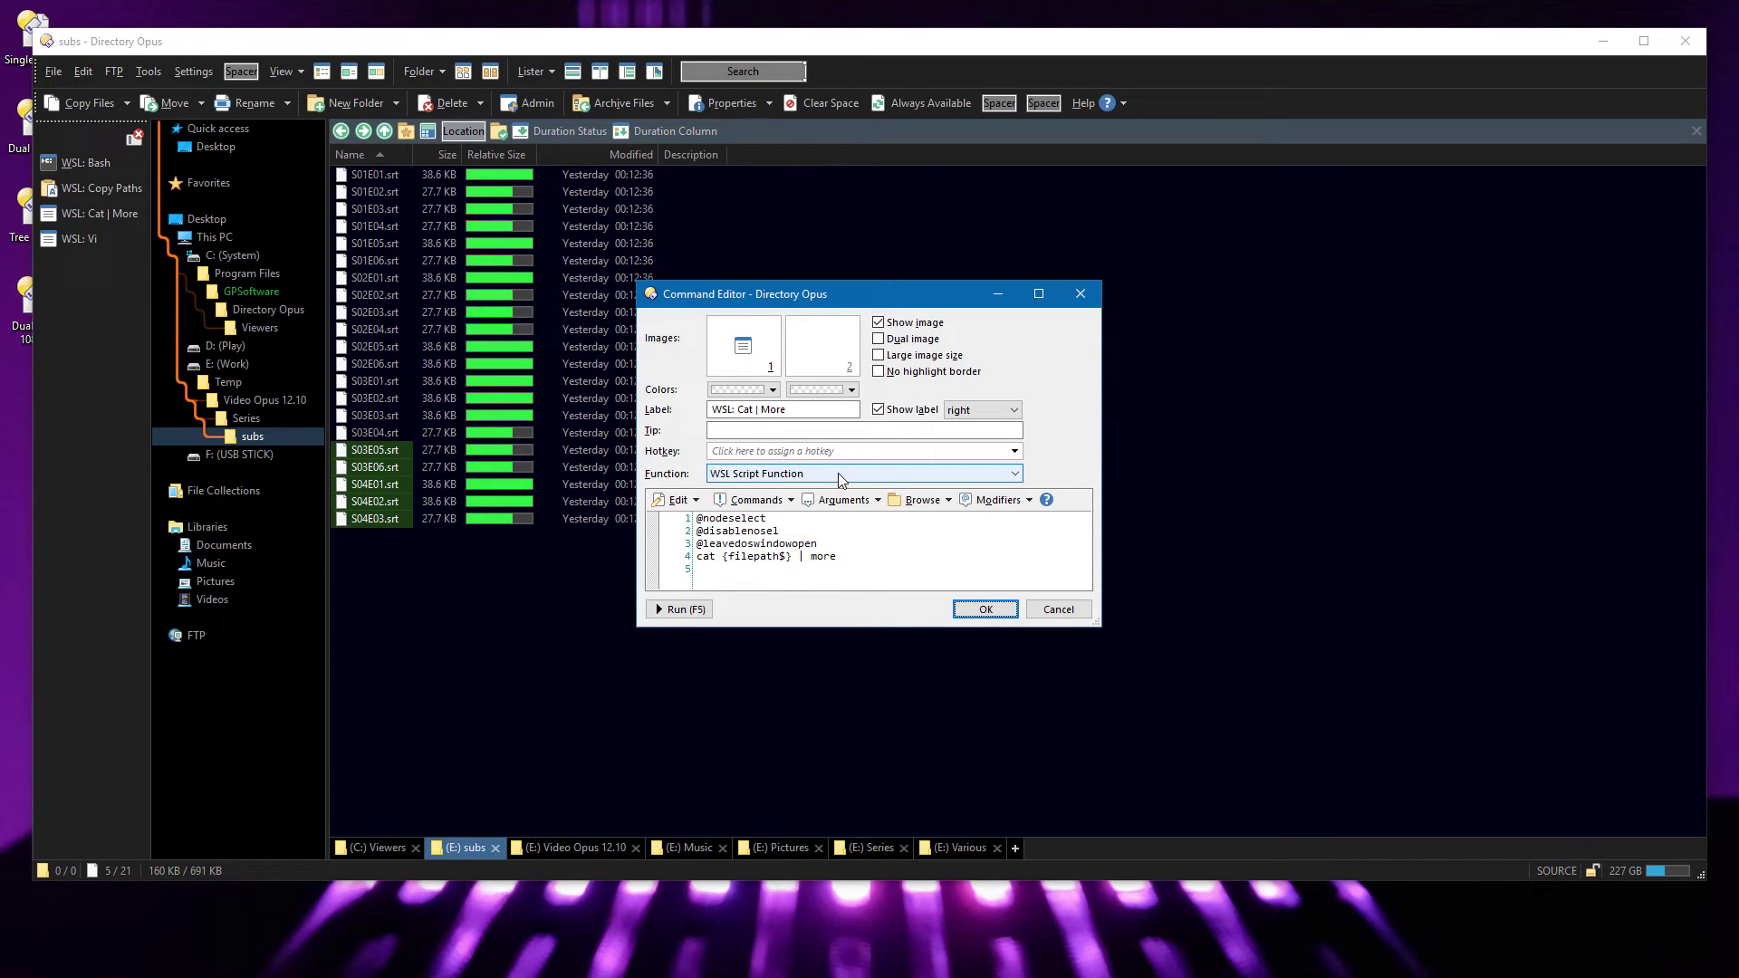
click(840, 475)
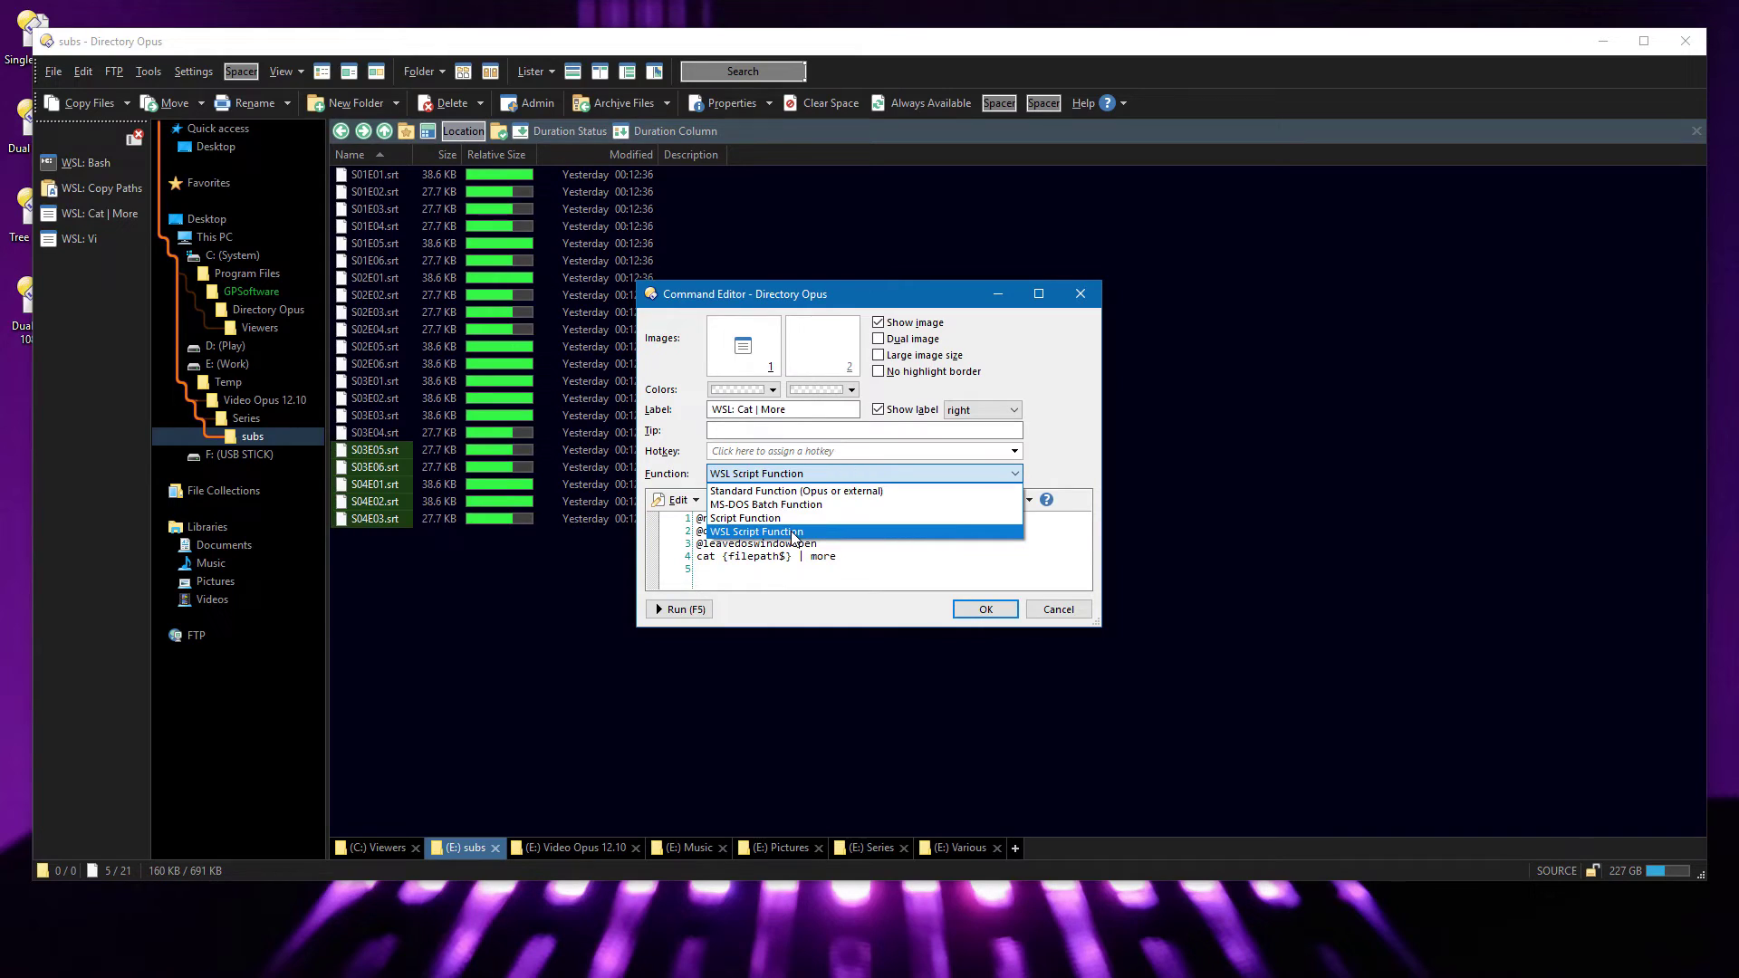
click(793, 533)
drag(842, 556, 695, 556)
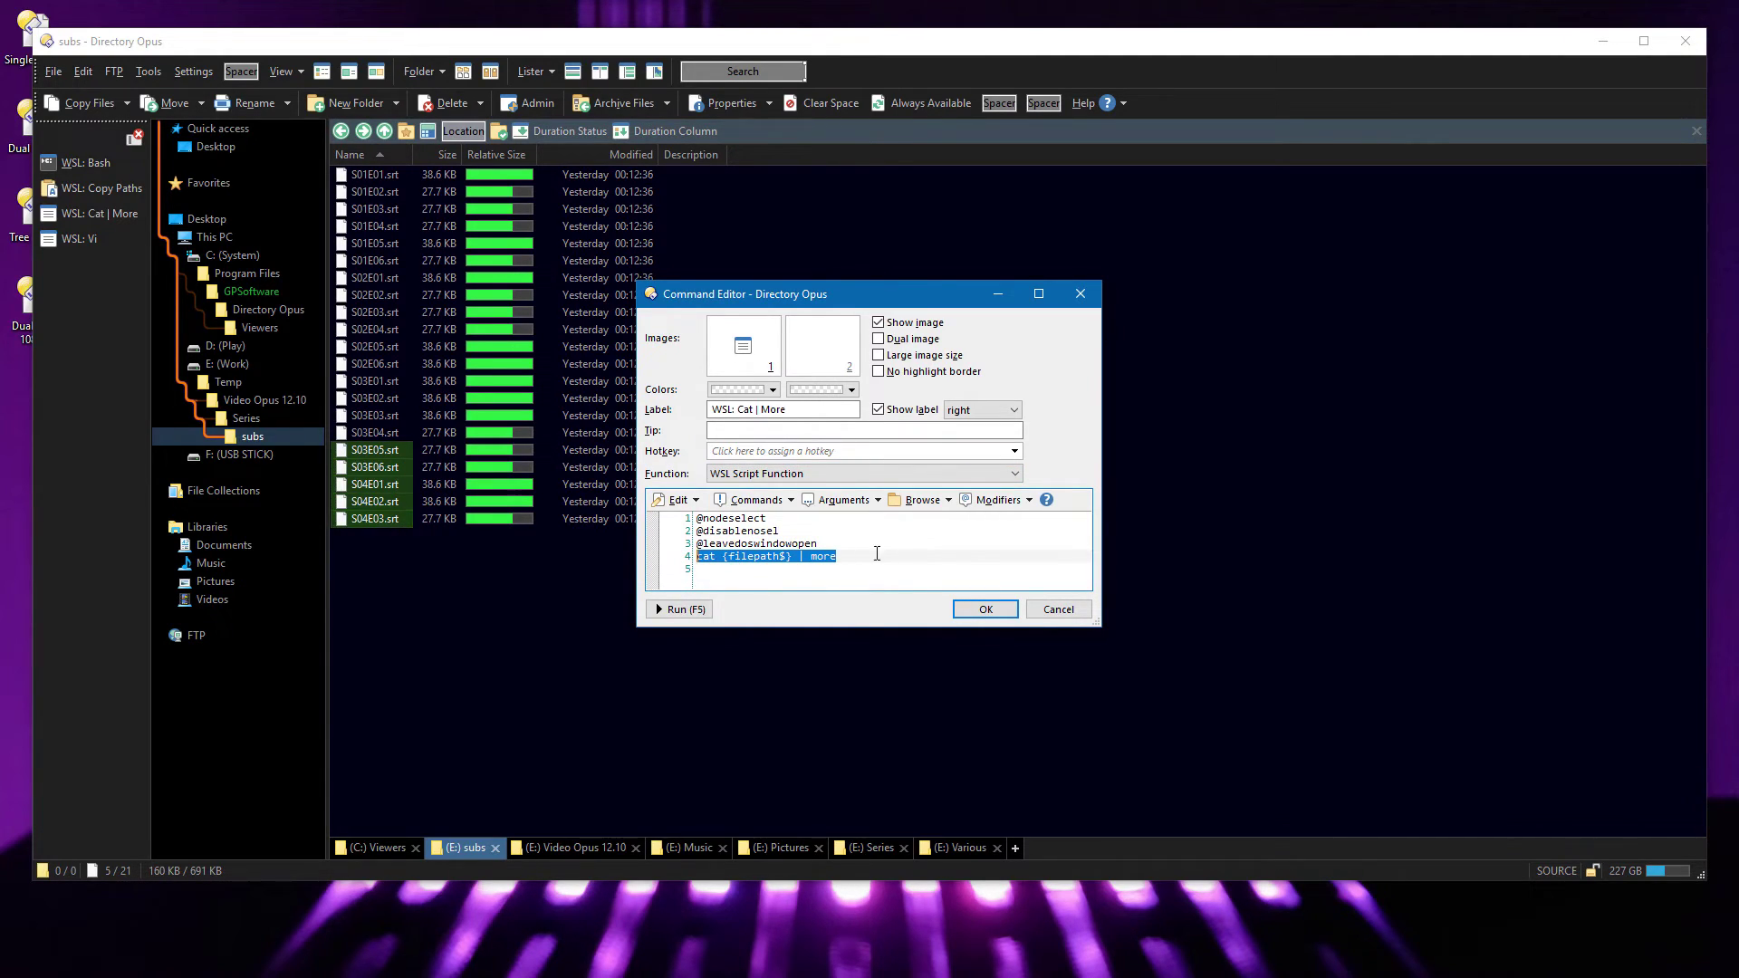
click(1056, 608)
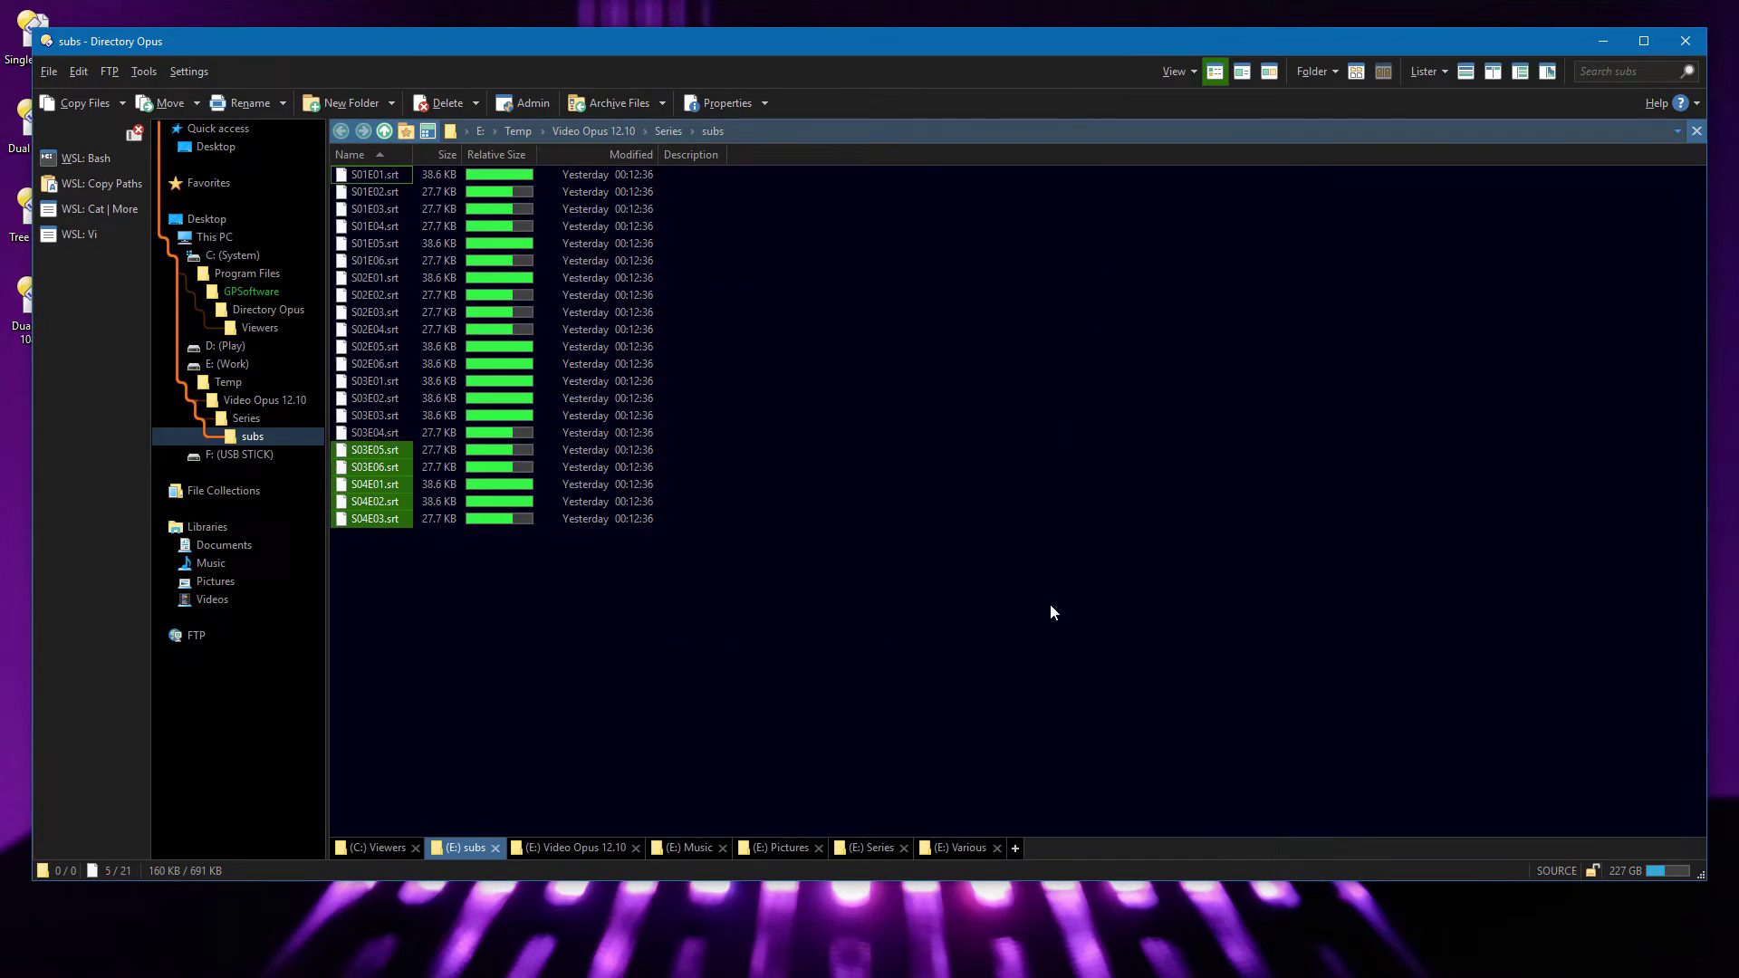
Page through the selected subtitle files with WSL cat | more, then close the console.
click(119, 214)
key(space)
key(space)
key(space)
key(space)
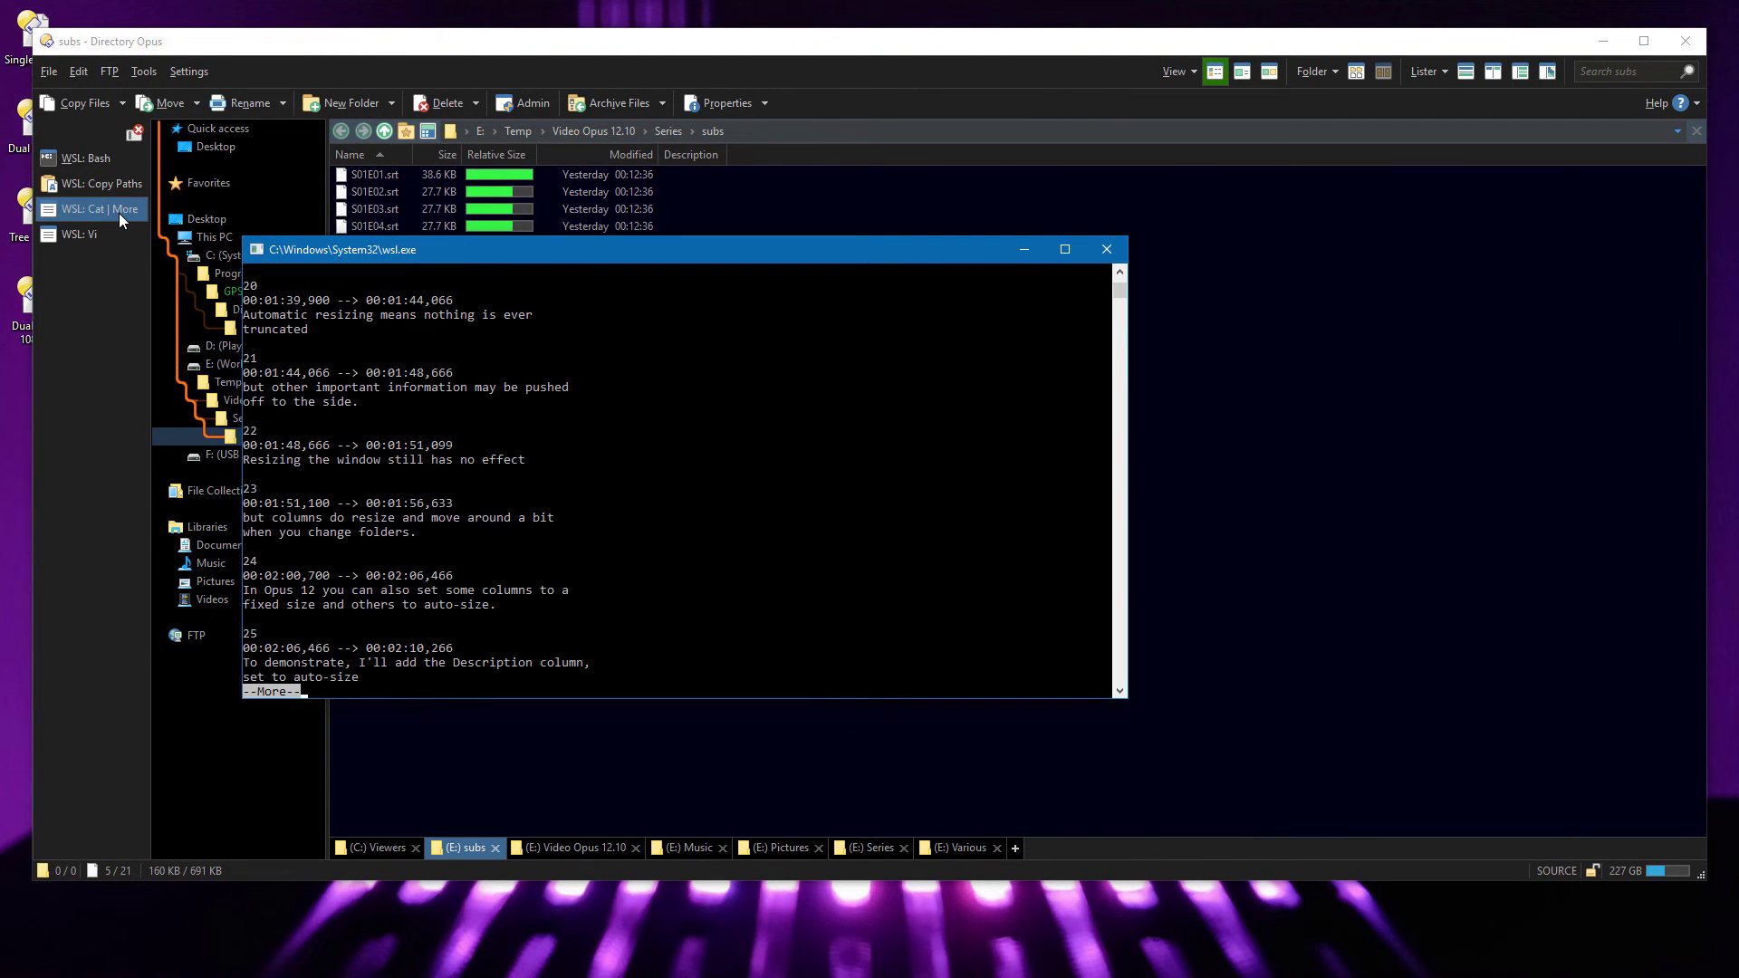
click(1122, 243)
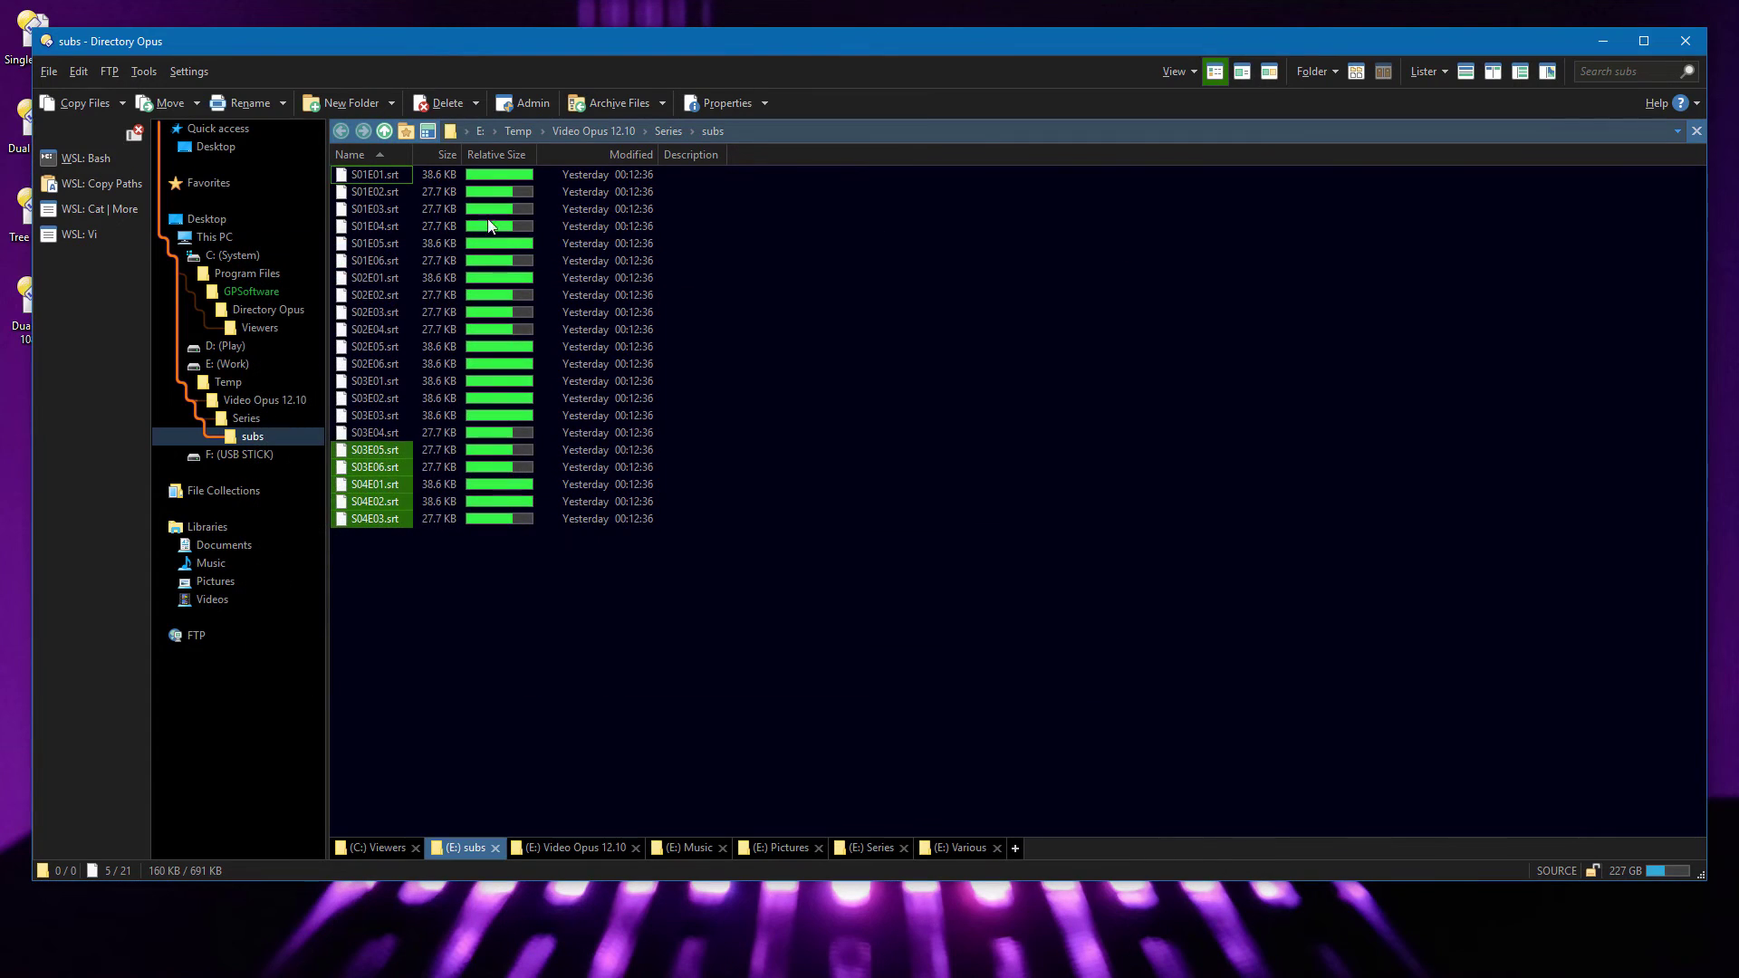
Change line 4 of WSL: Cat | More to echo {filepath$} and test-run it.
right_click(91, 211)
click(832, 543)
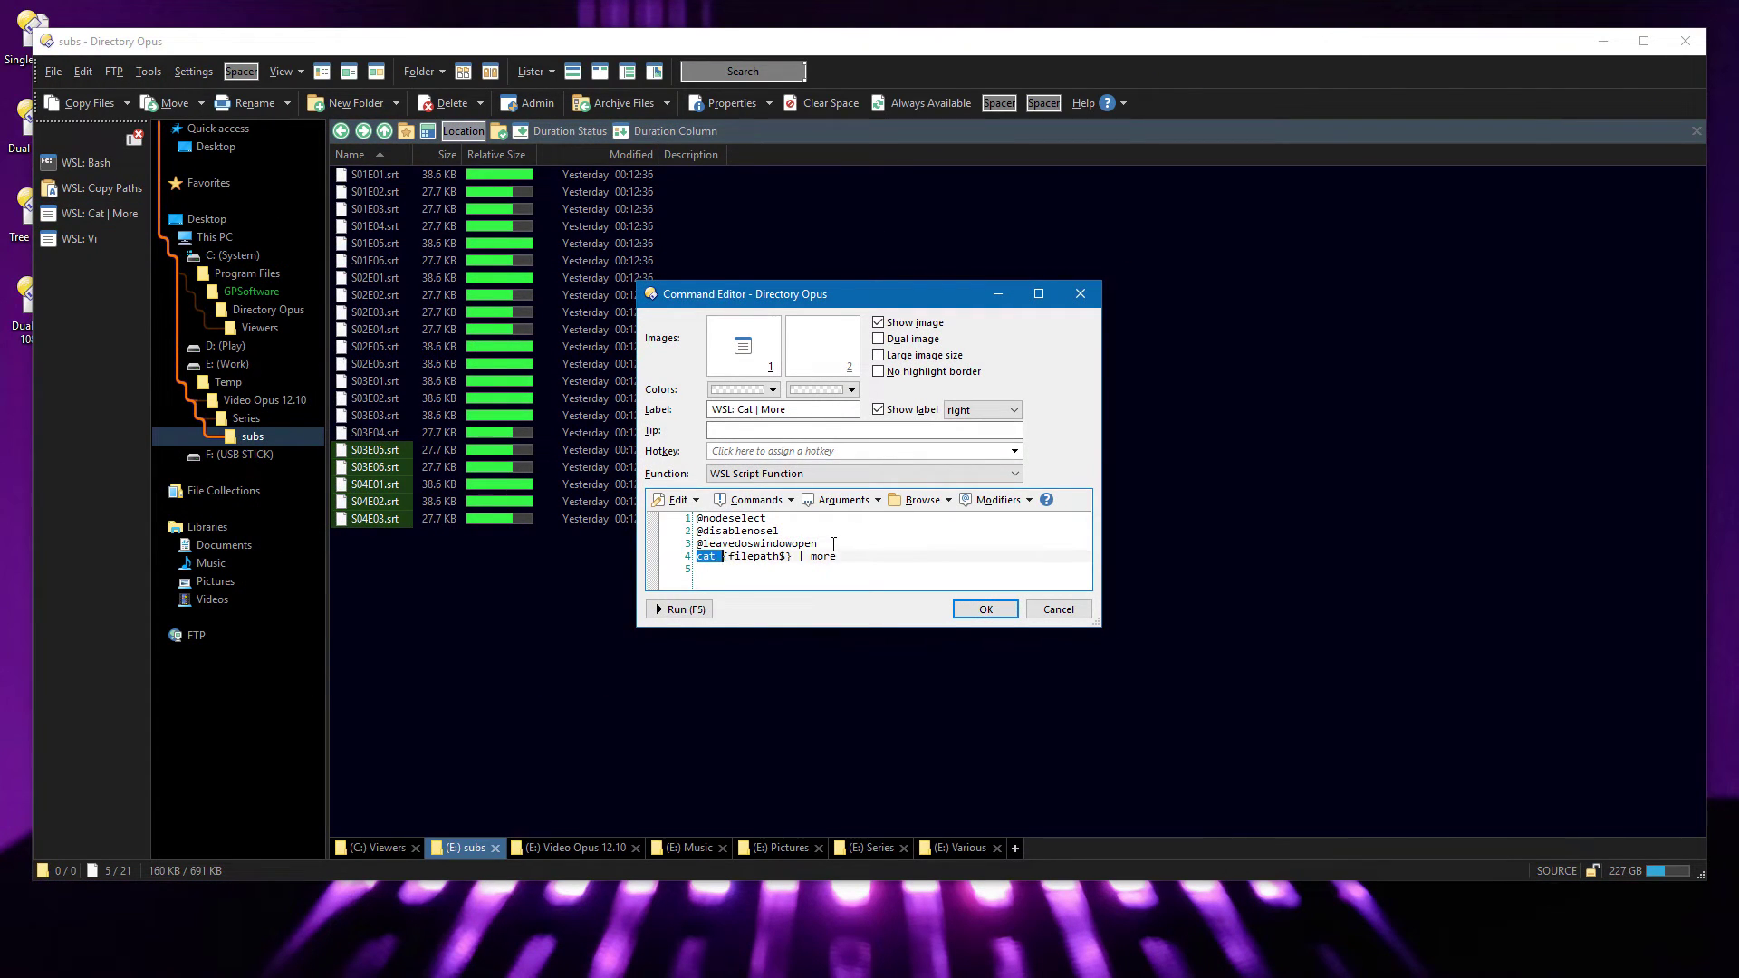
key(ctrl+z)
click(682, 611)
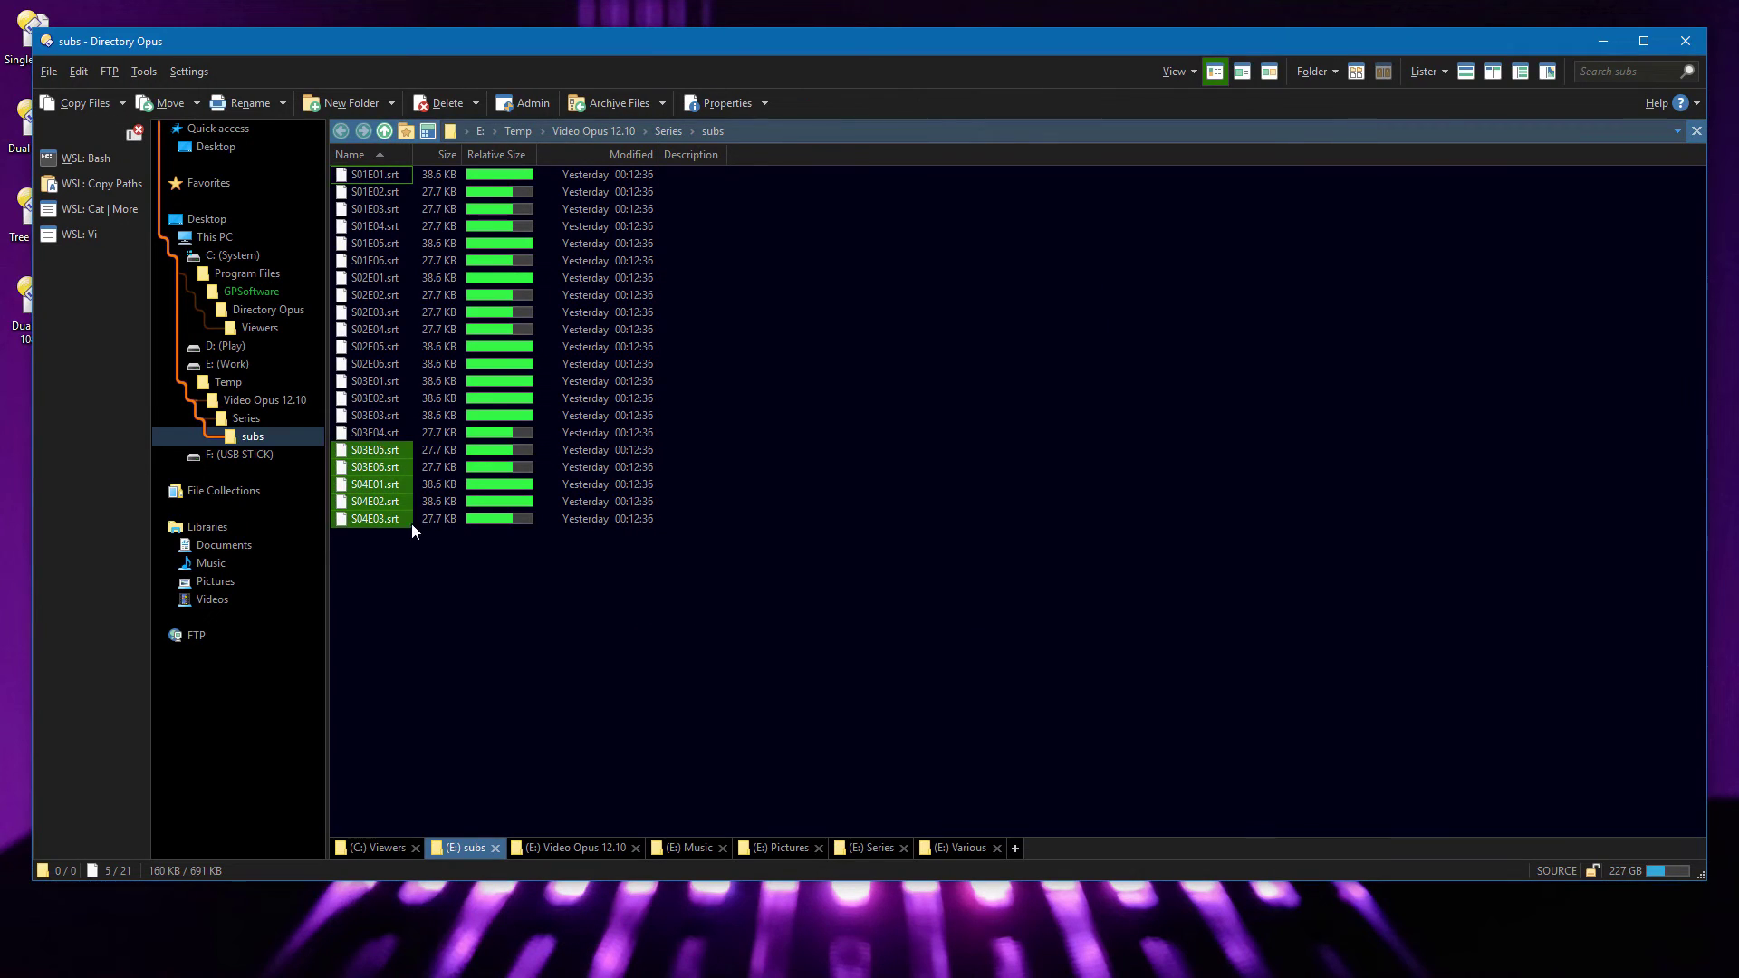
Open S04E03.srt in vi under WSL, scroll down, and quit with :q.
click(408, 520)
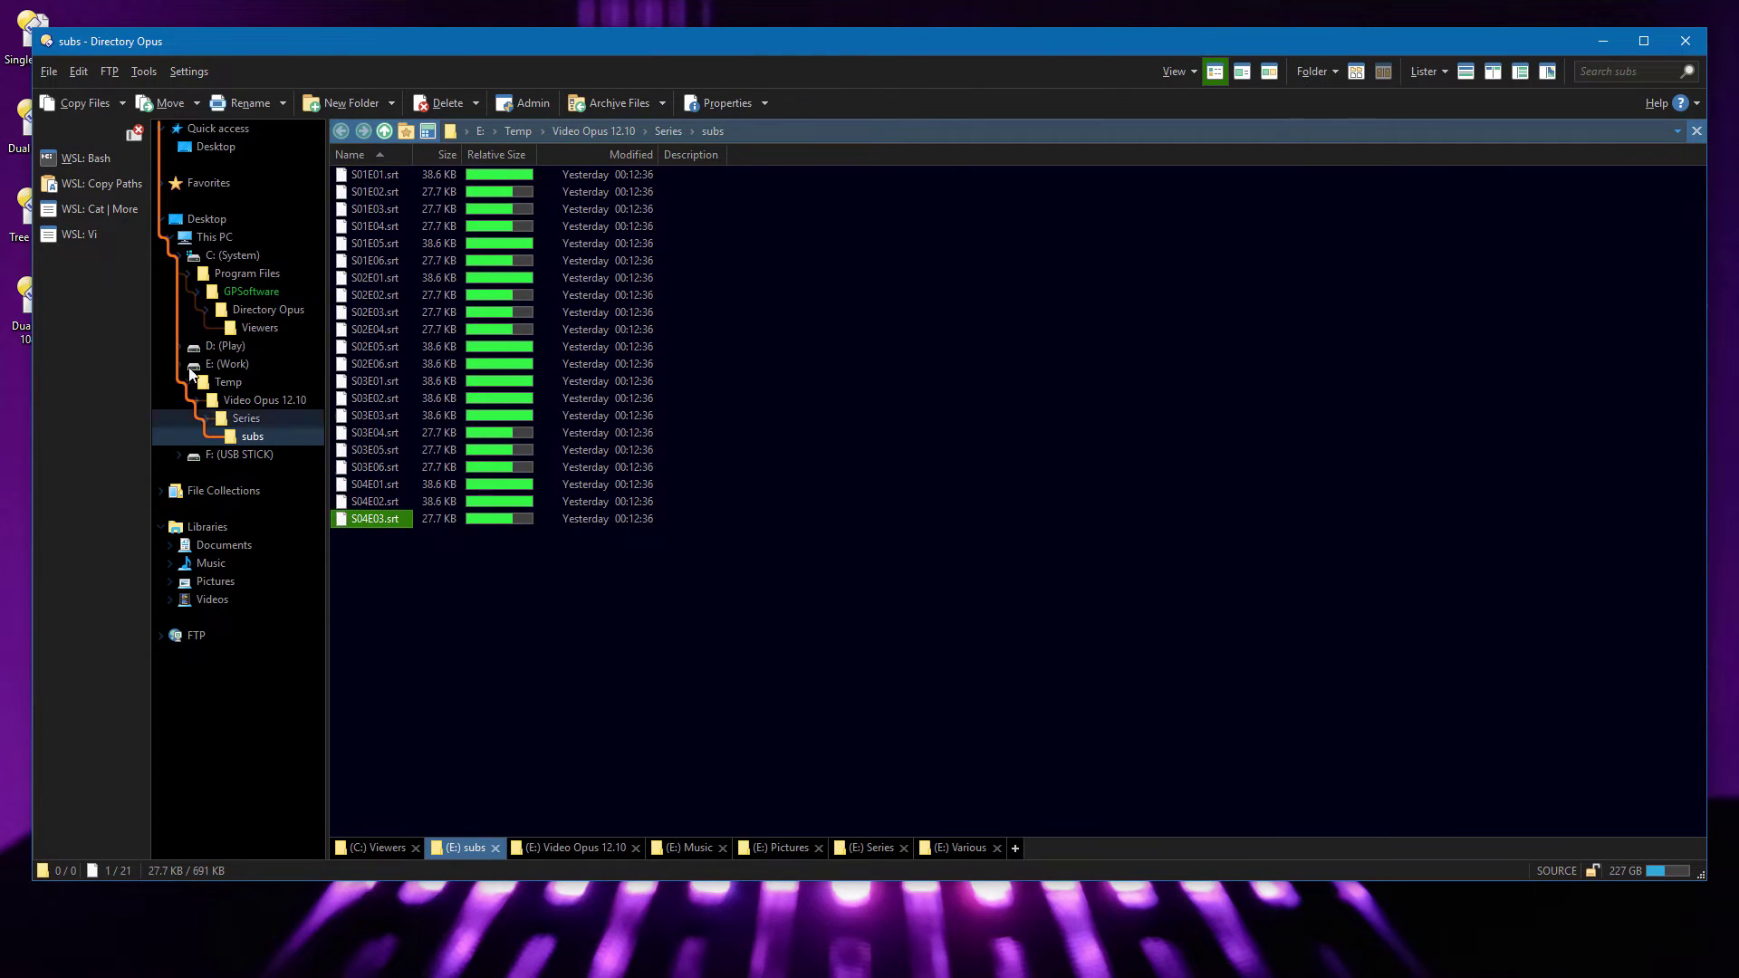
click(76, 236)
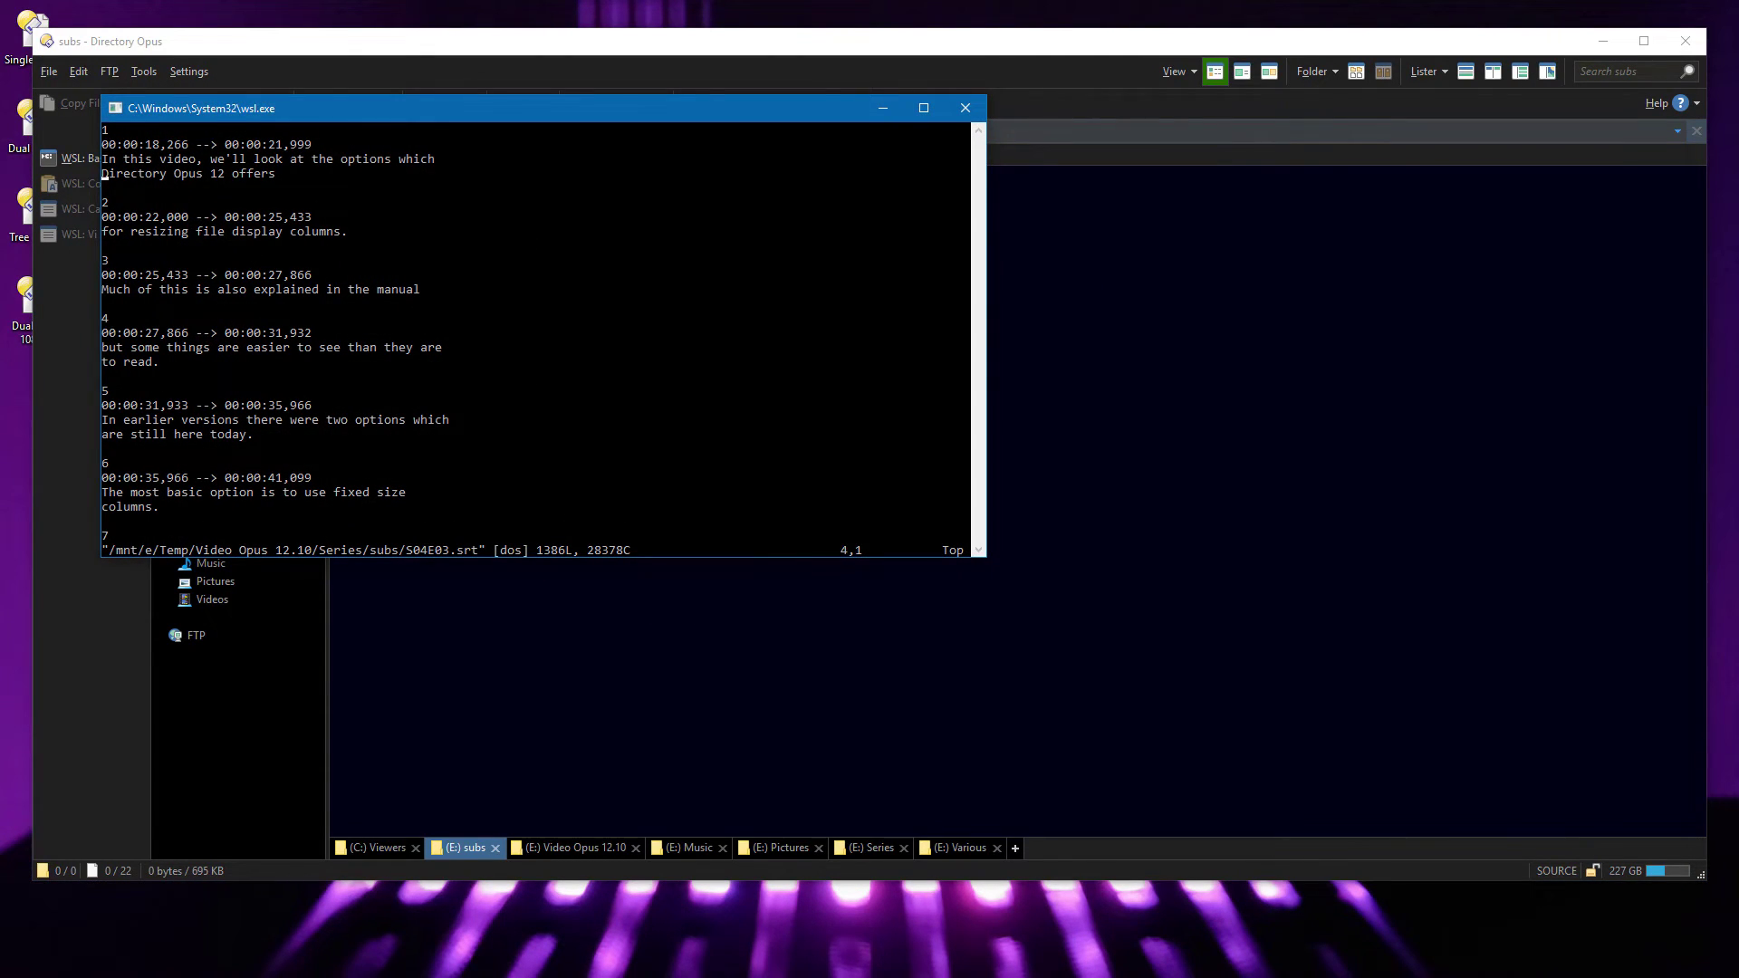
key(j)
key(j)
key(j)
key(j)
key(j)
key(j)
key(j)
key(j)
key(j)
key(j)
key(j)
key(j)
key(j)
key(j)
key(j)
key(j)
key(j)
key(j)
key(j)
key(j)
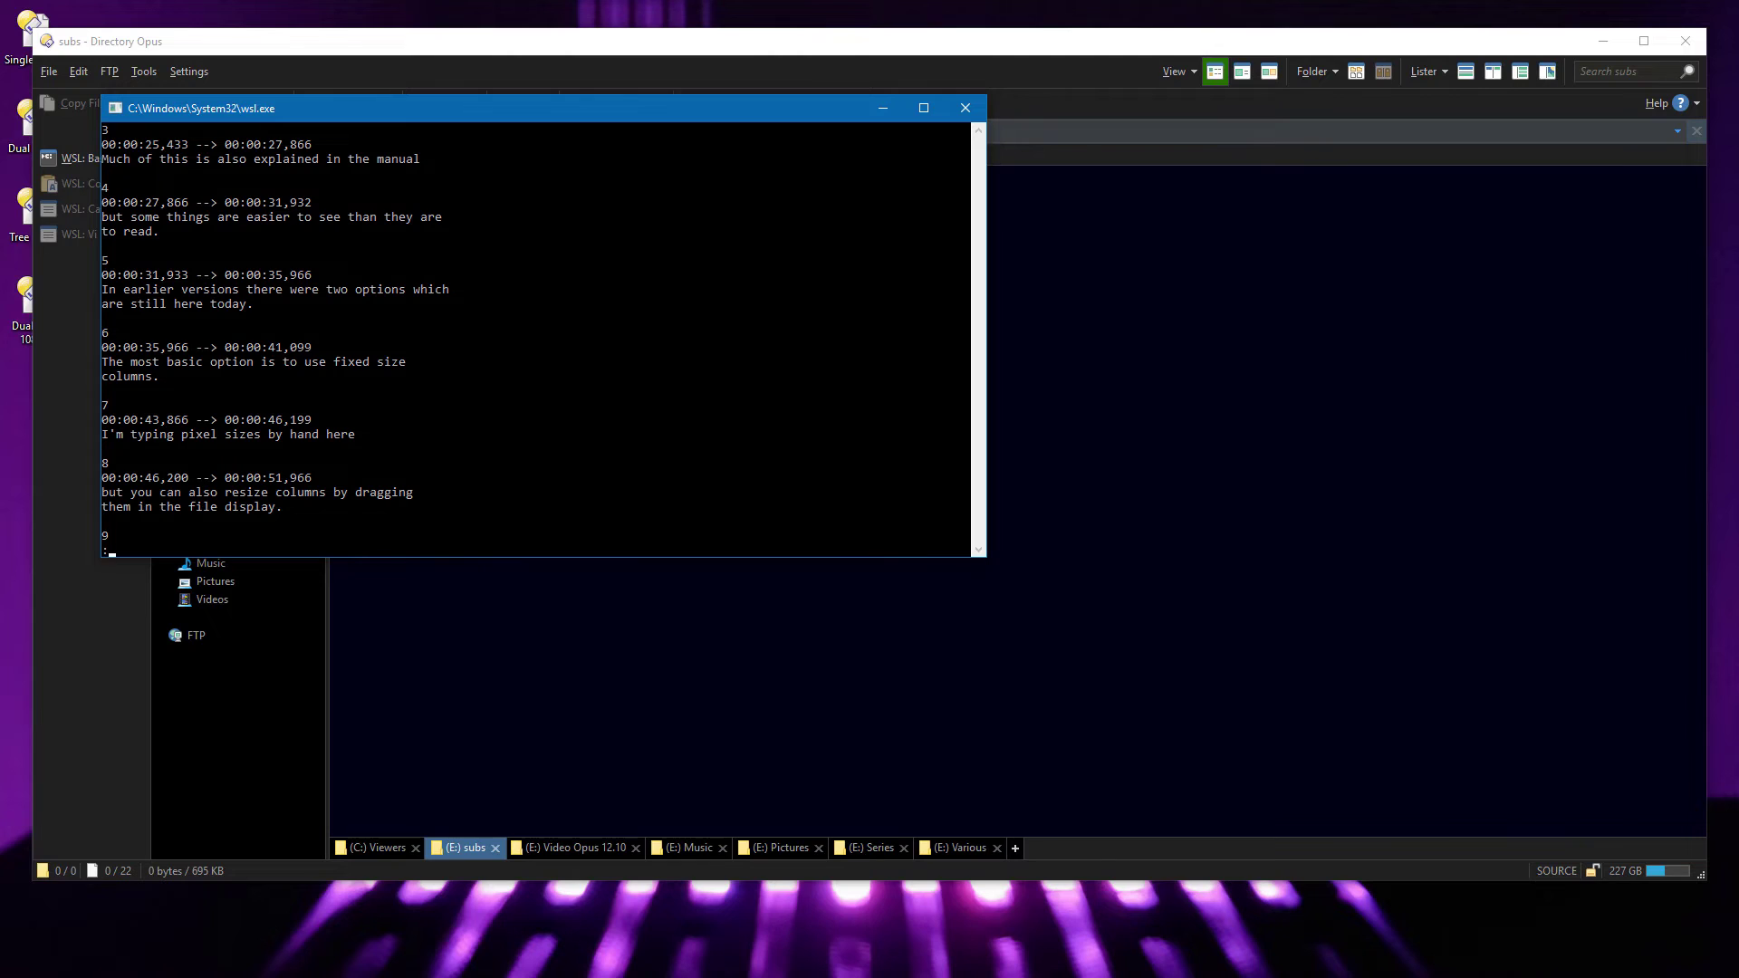
text(:q)
key(Return)
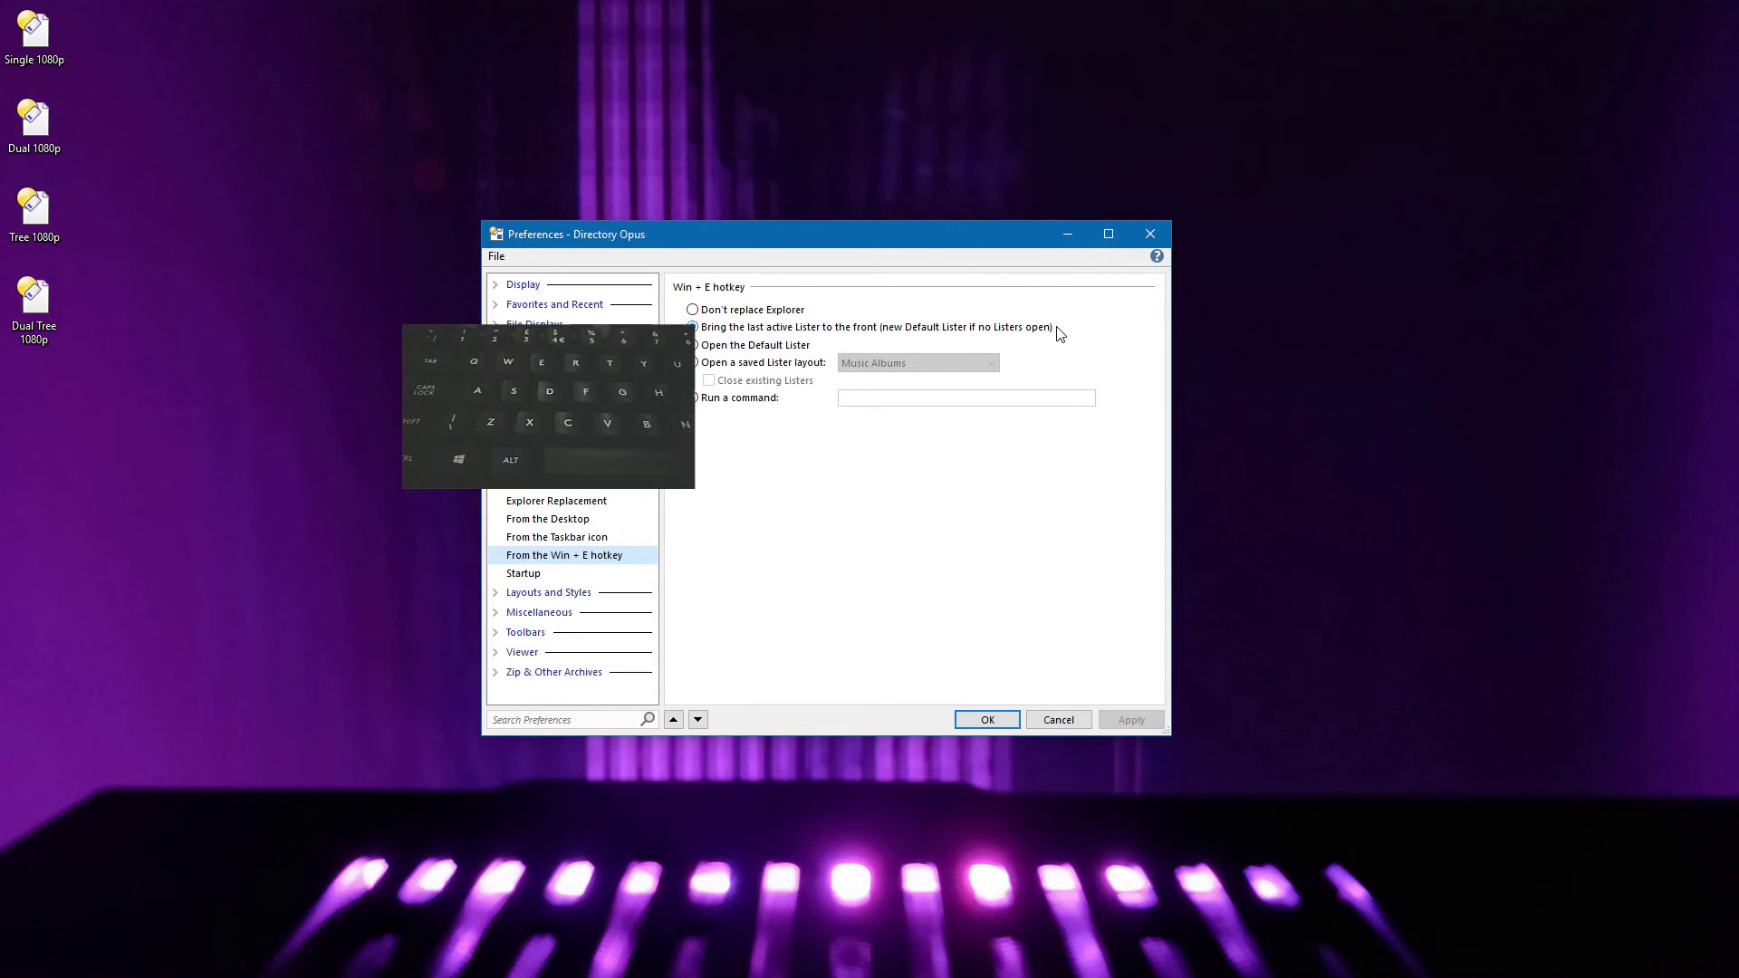
Test Win+E, which opens or brings forward an Opus lister, then close the Desktop lister.
key(super+e)
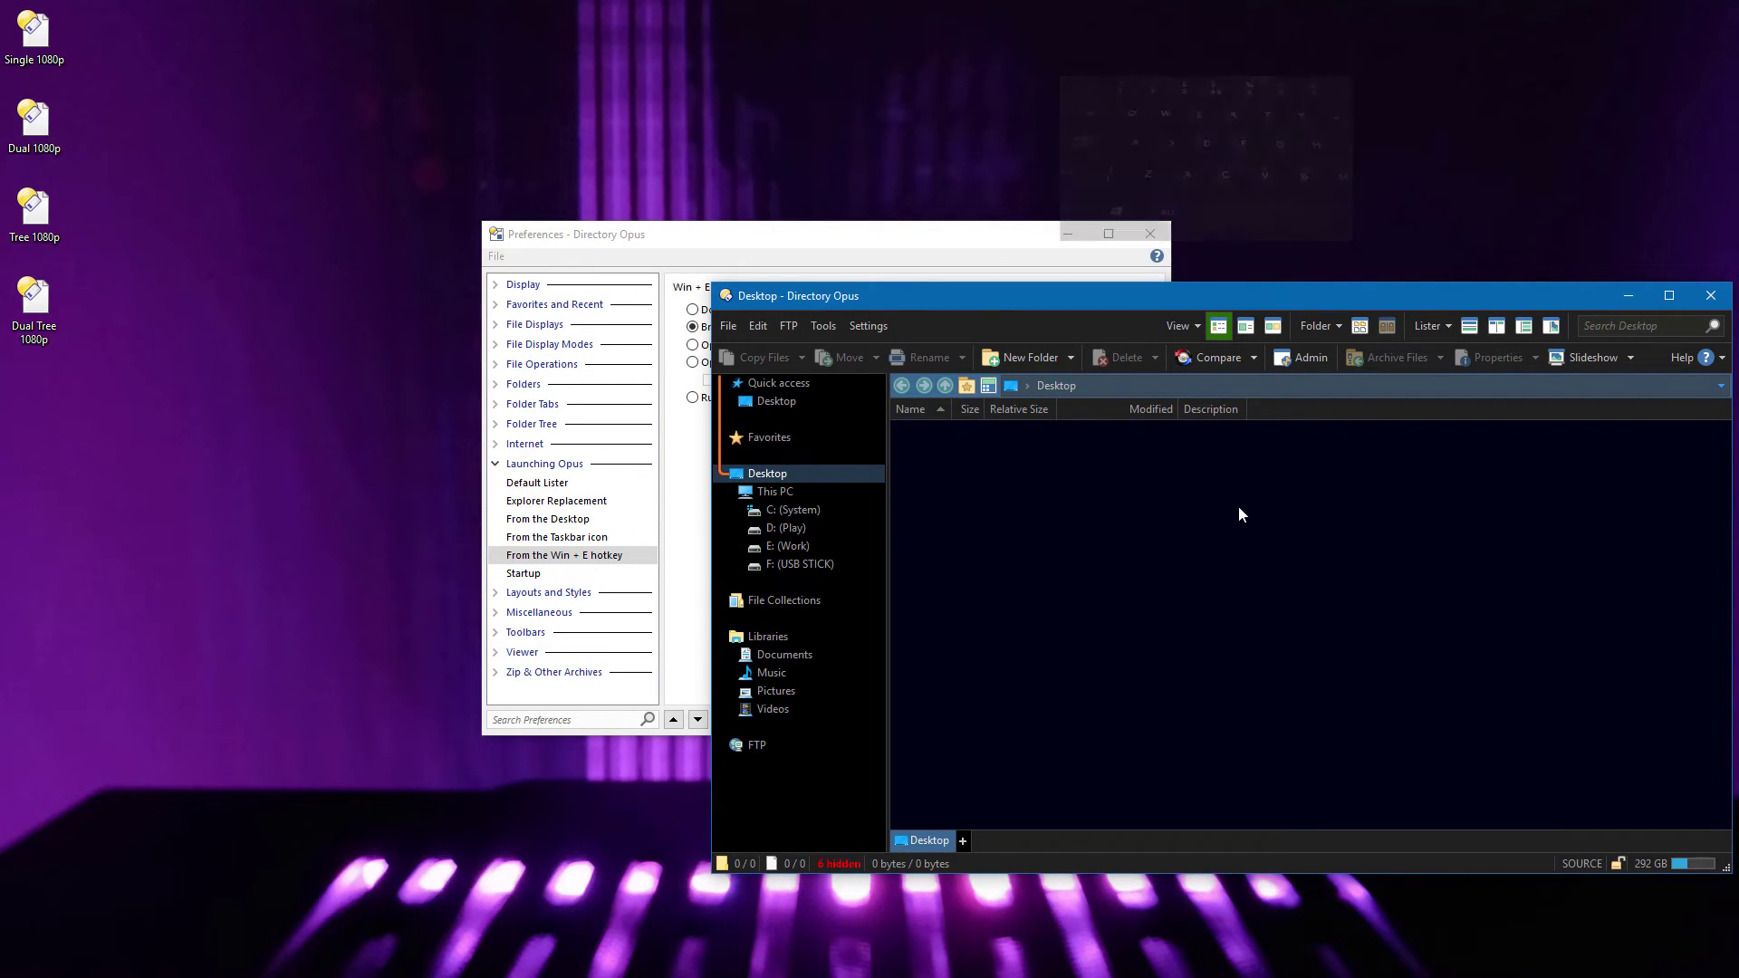
click(820, 240)
key(super+e)
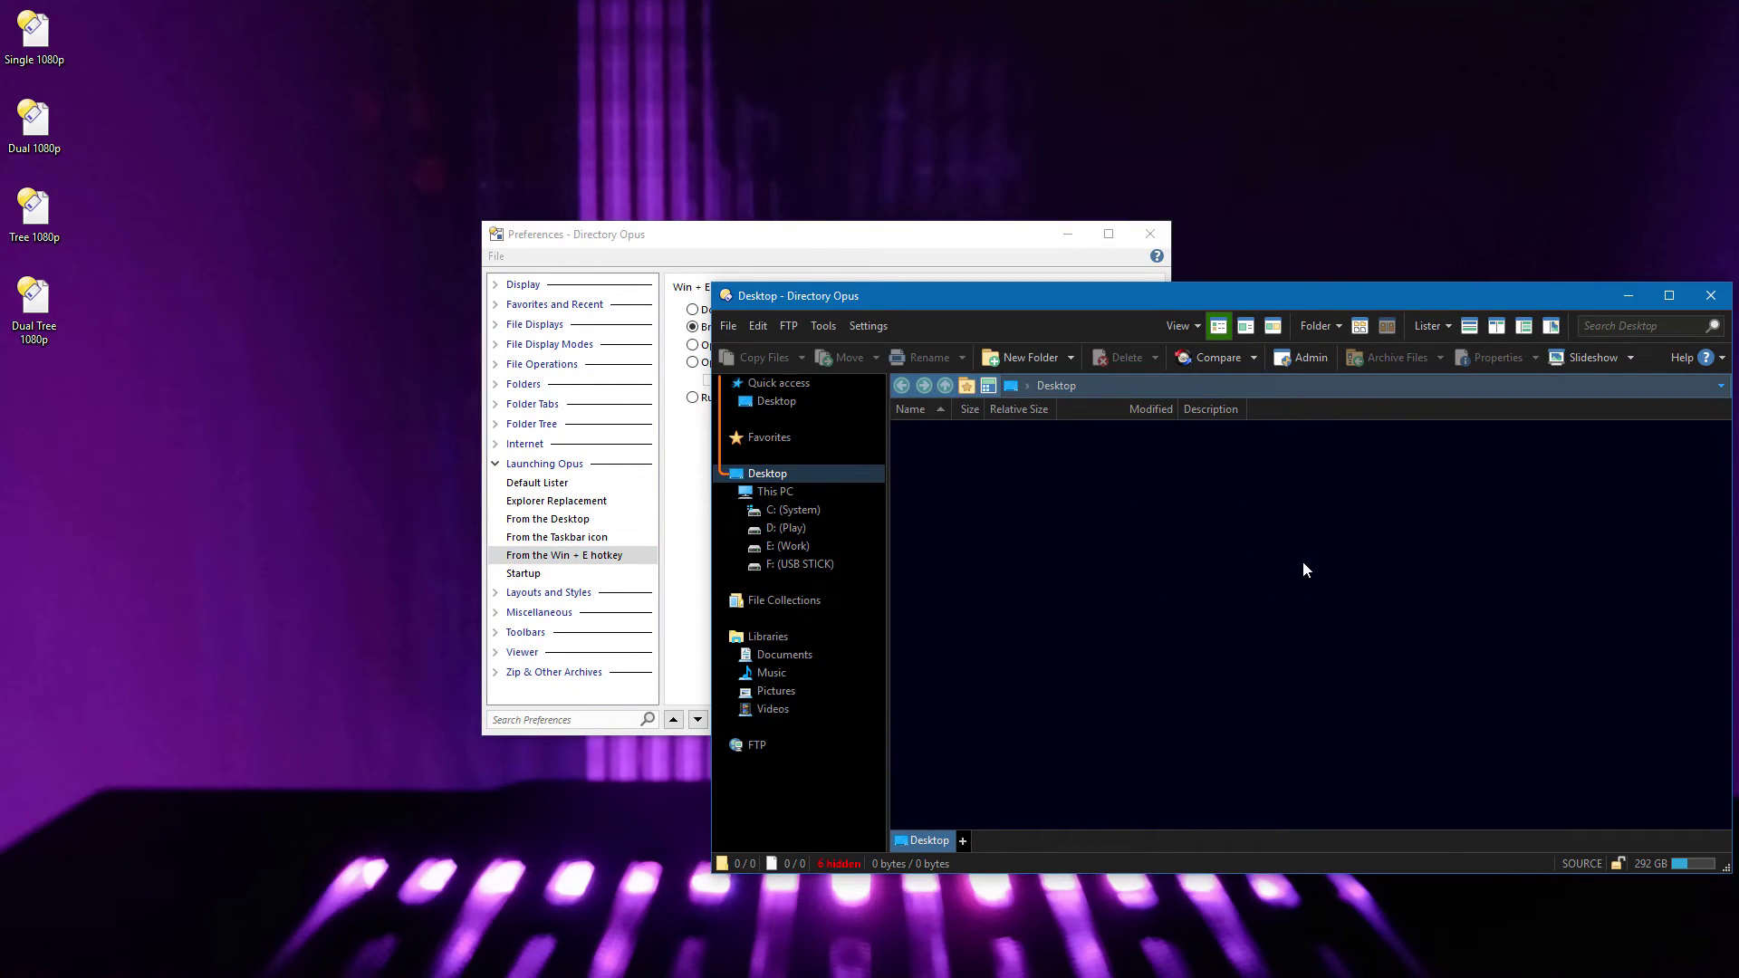
click(1714, 297)
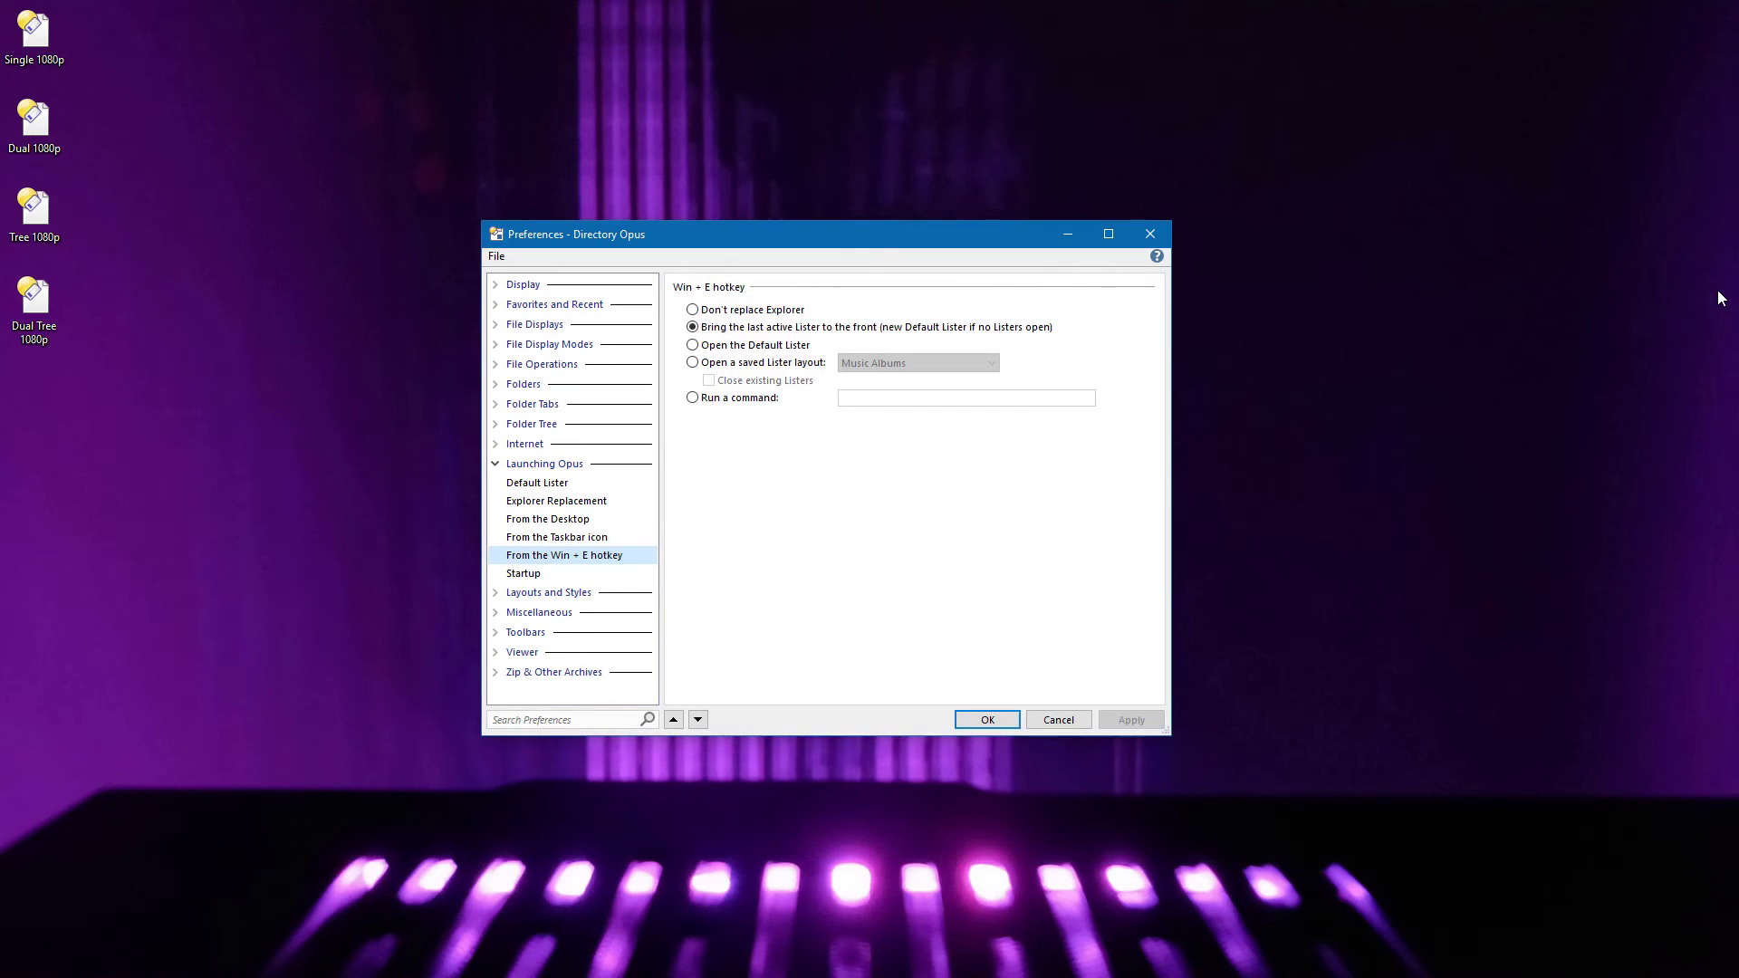
Stop Opus from handling Win+E and confirm it opens File Explorer.
click(788, 311)
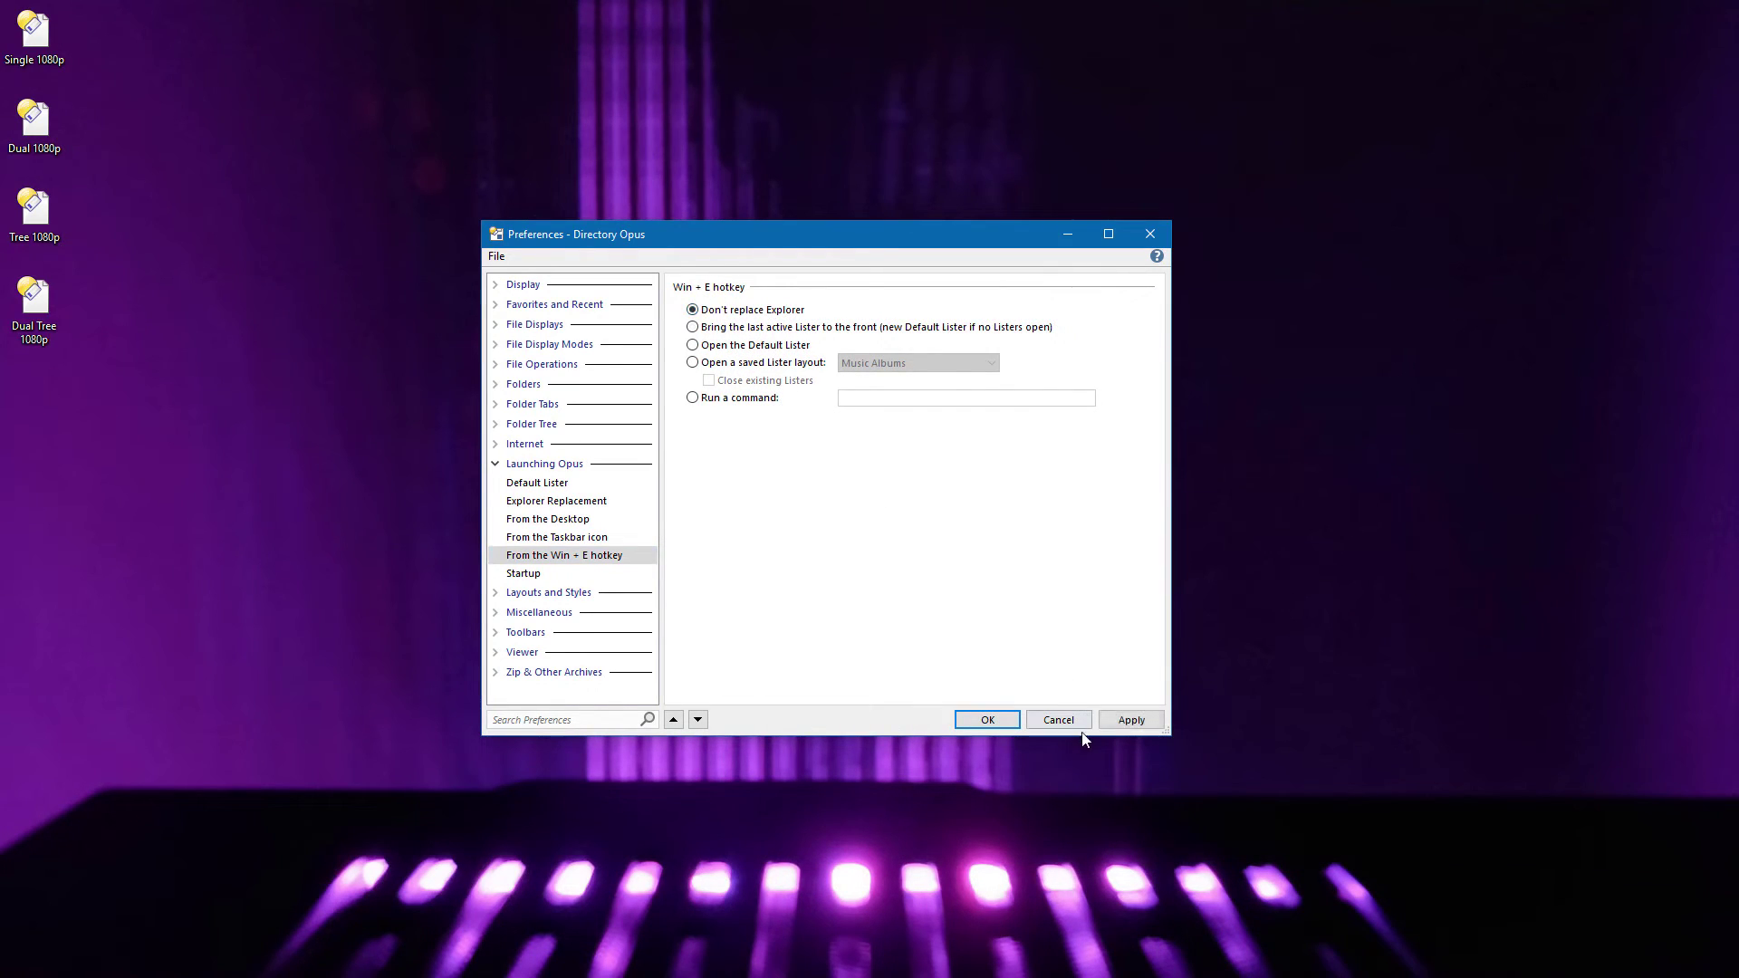
click(1132, 721)
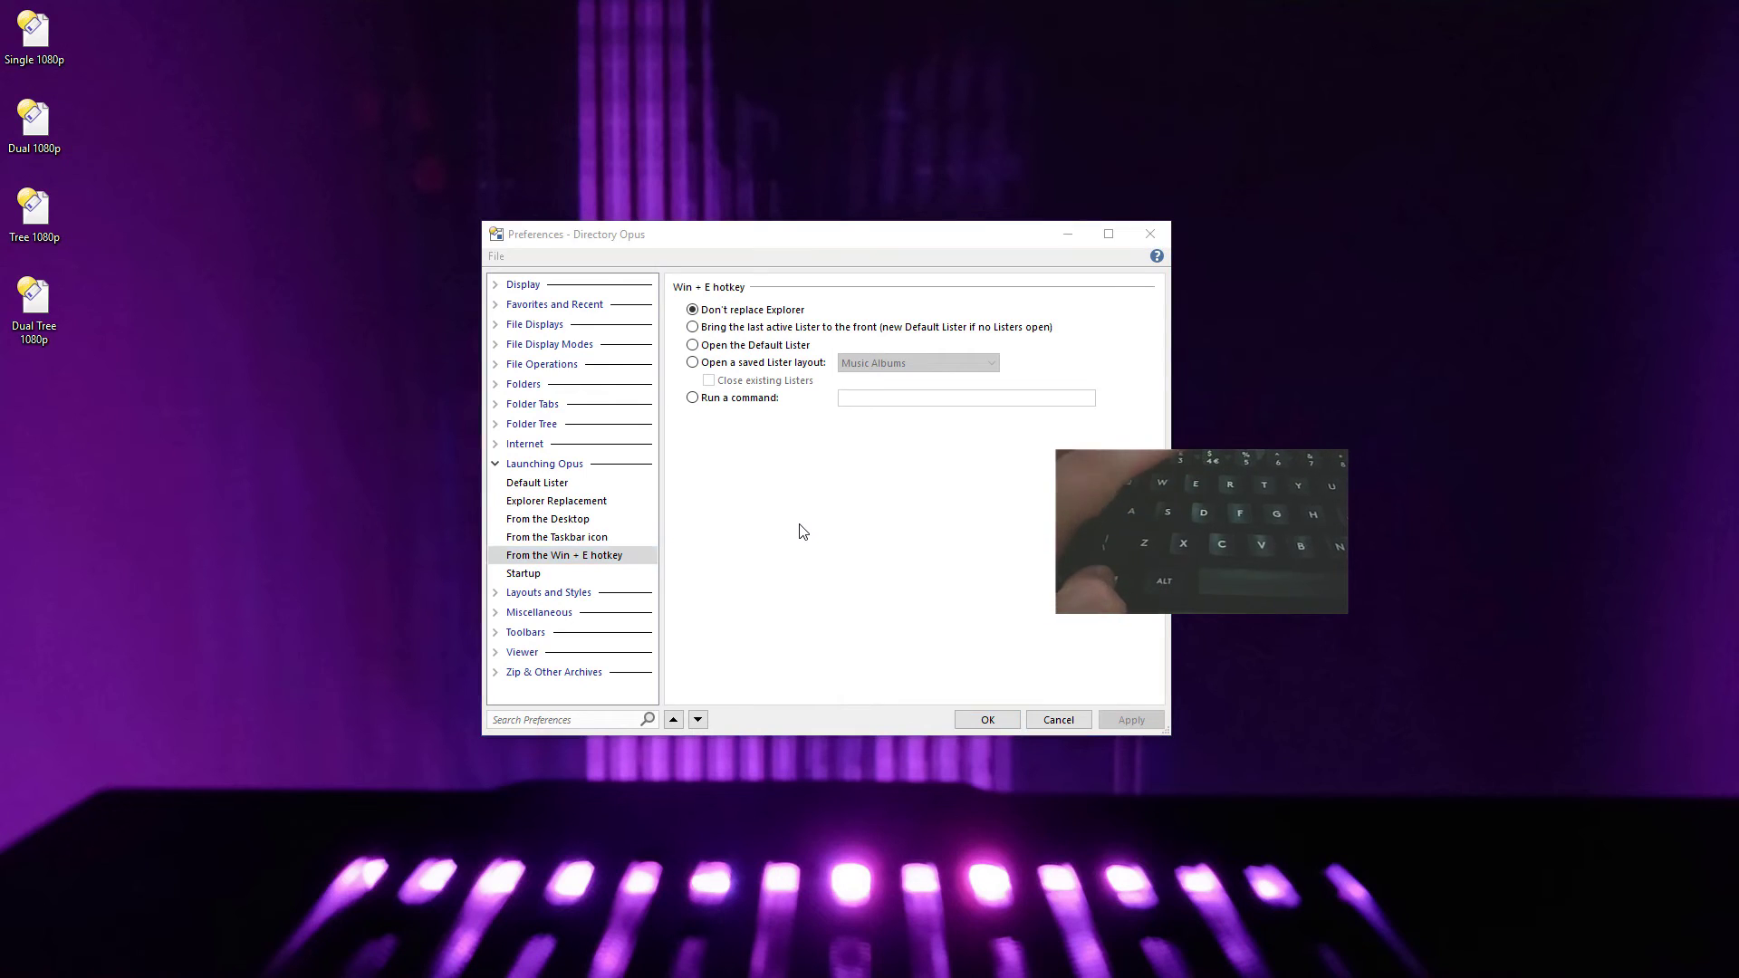
key(super+e)
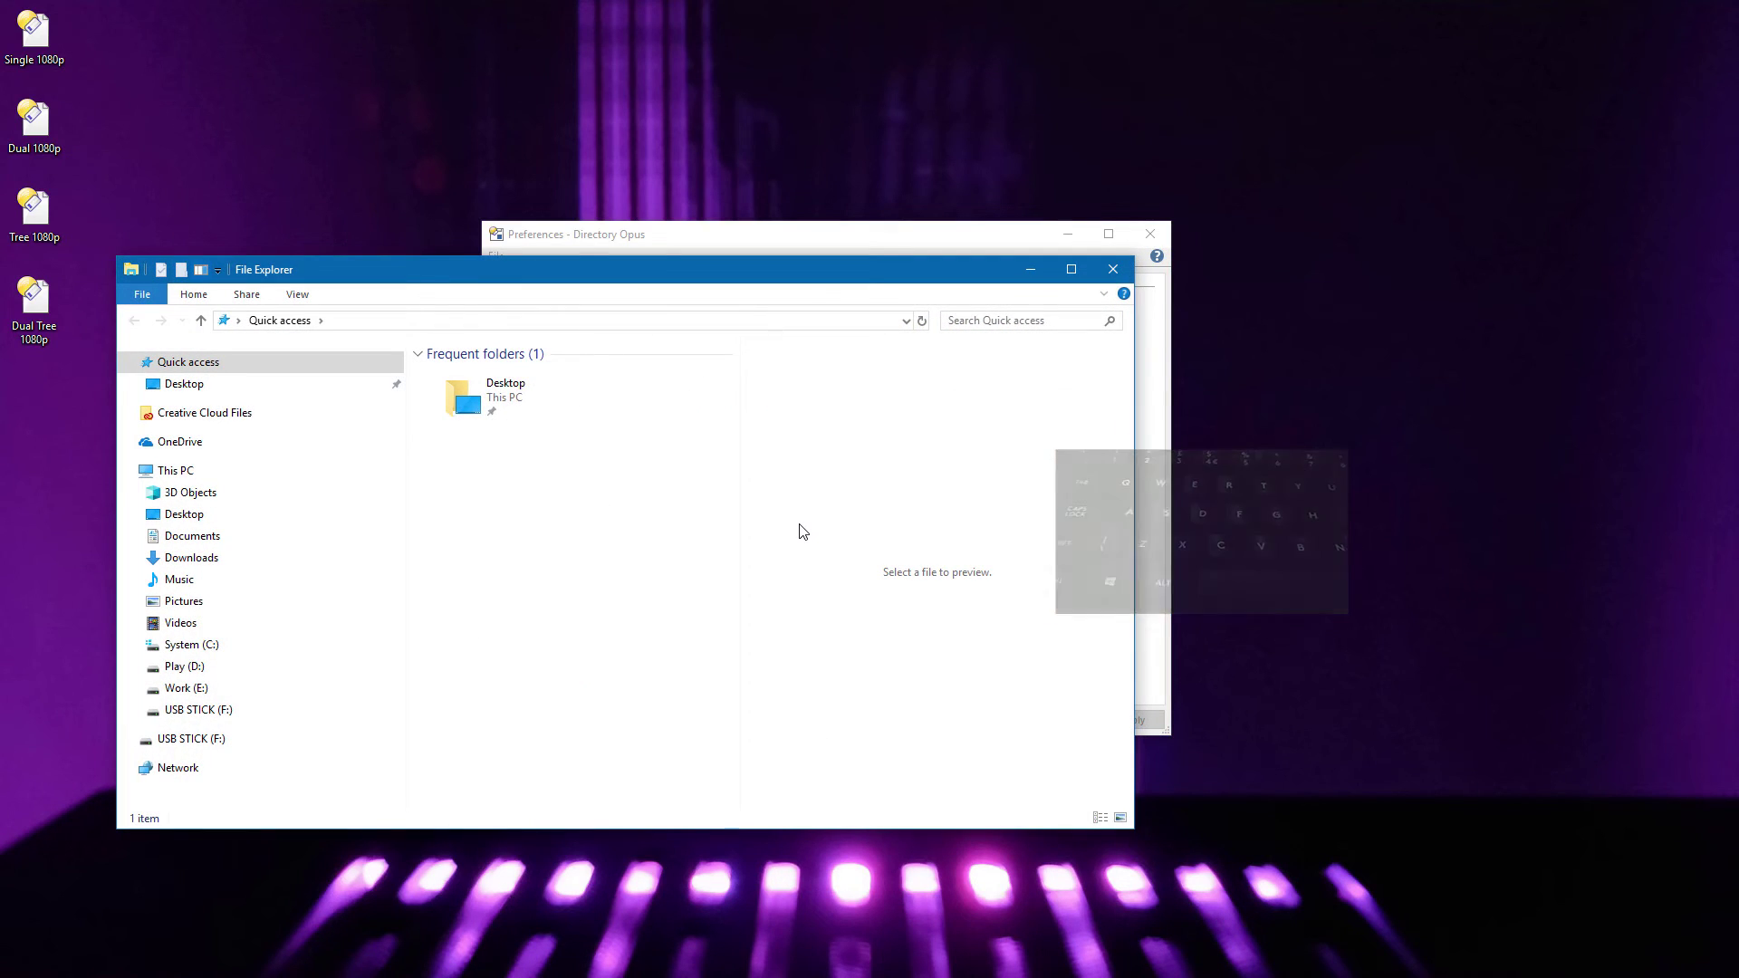
click(1113, 269)
Make Win+E run a custom command, apply, and test it showing the About Directory Opus box.
click(695, 400)
click(913, 395)
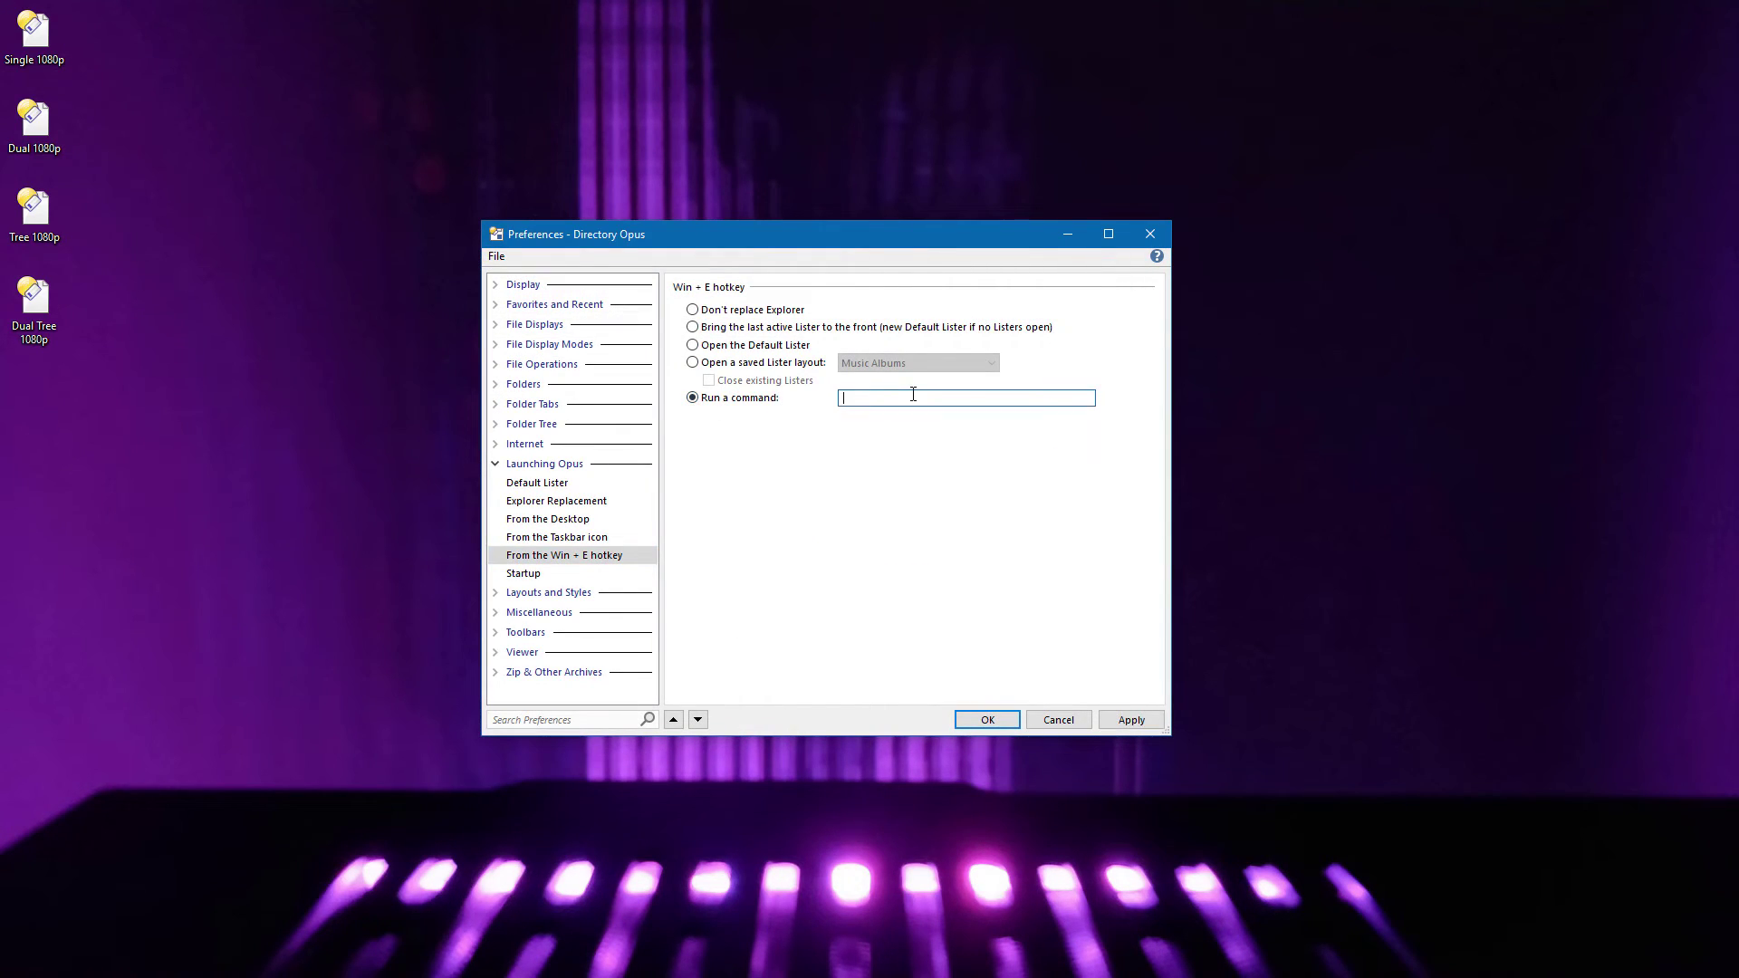
click(1143, 719)
key(super+e)
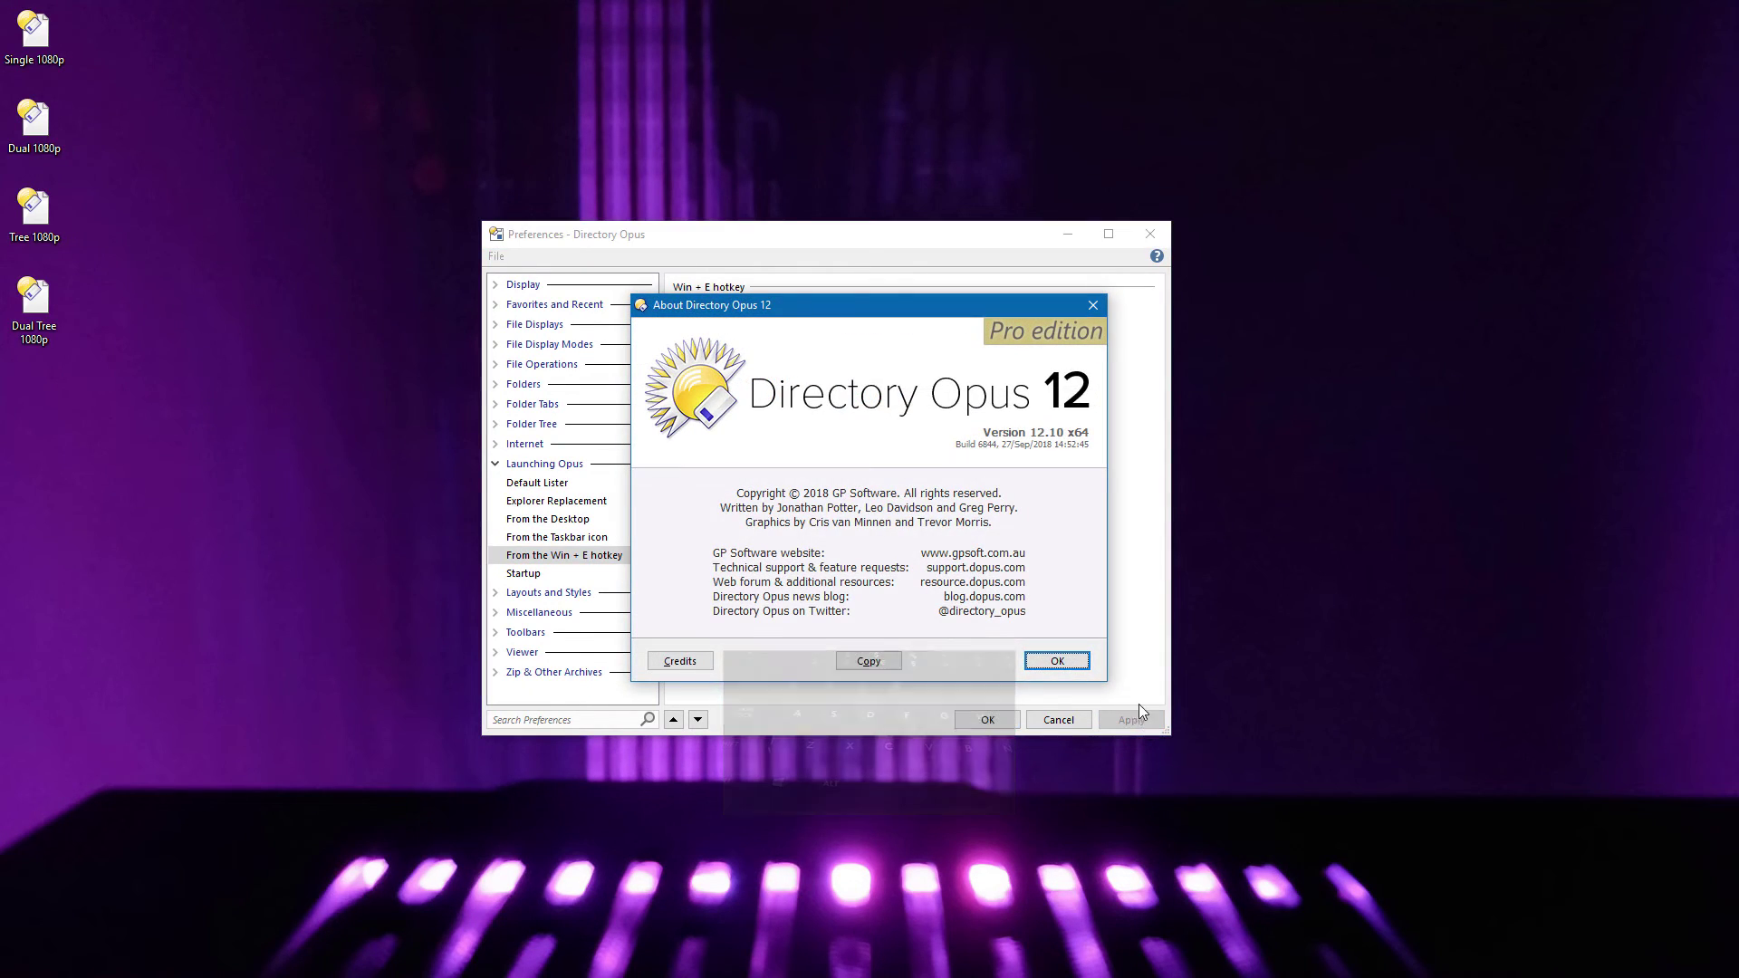
click(1056, 661)
Replace the Win+E command with cmd.exe, apply, and confirm it opens a command prompt.
drag(906, 399, 837, 398)
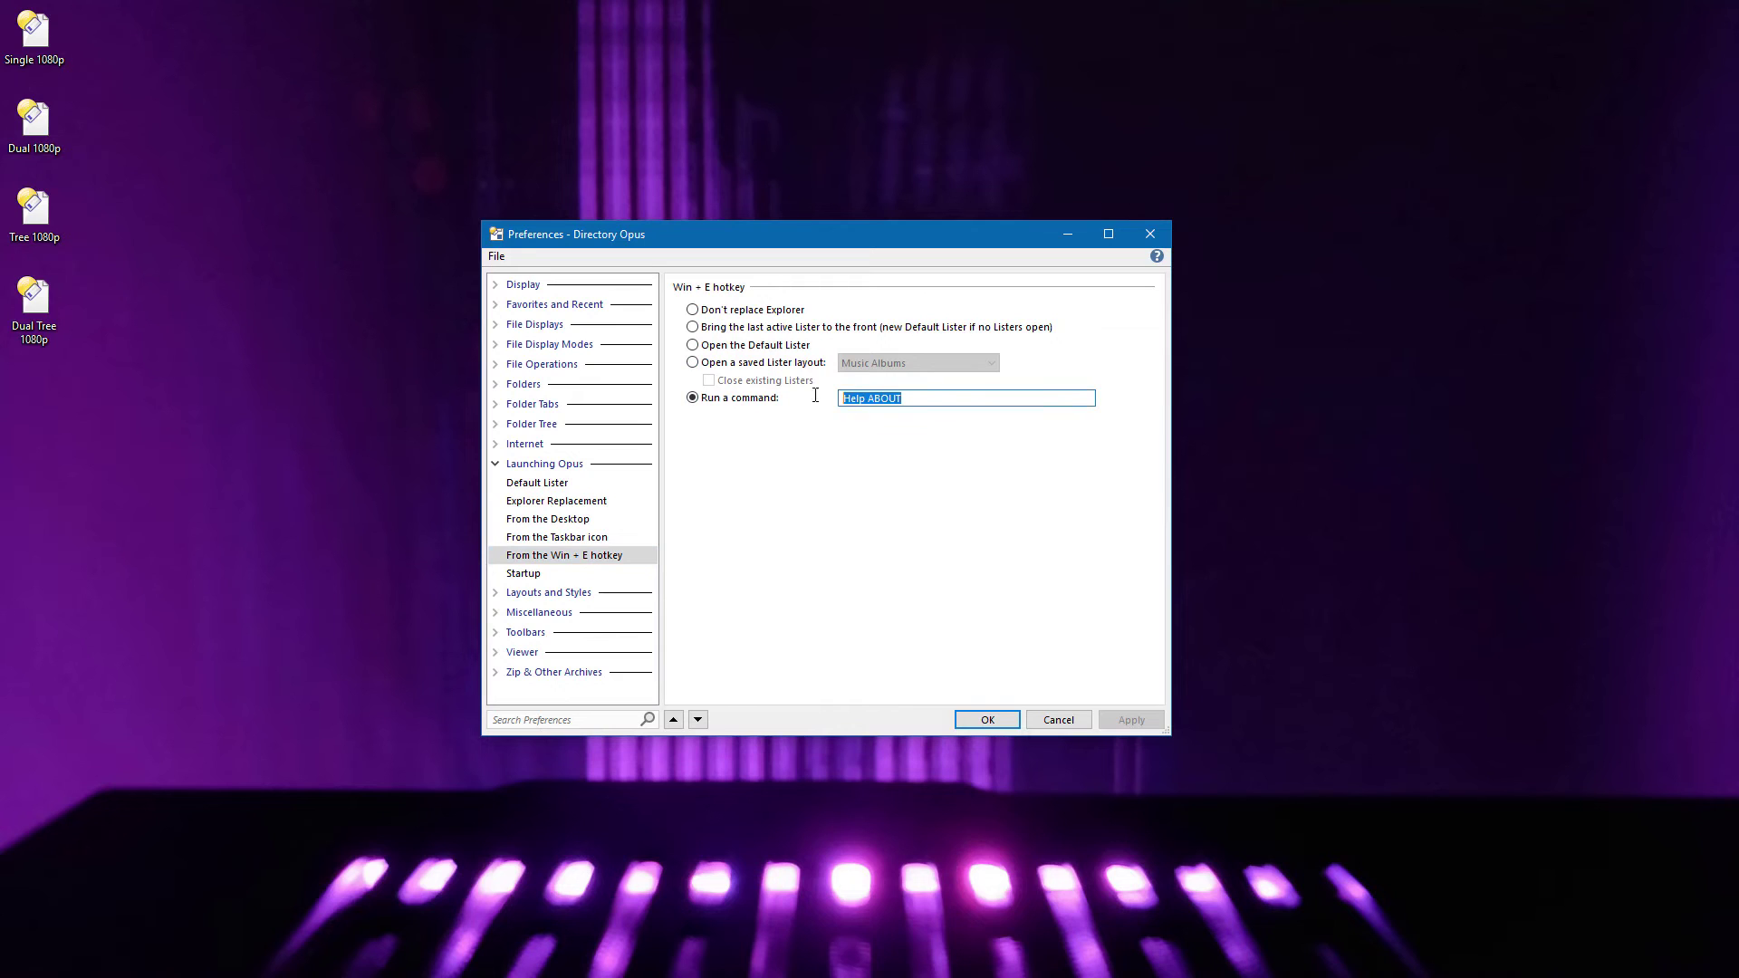
text(cmd.exe)
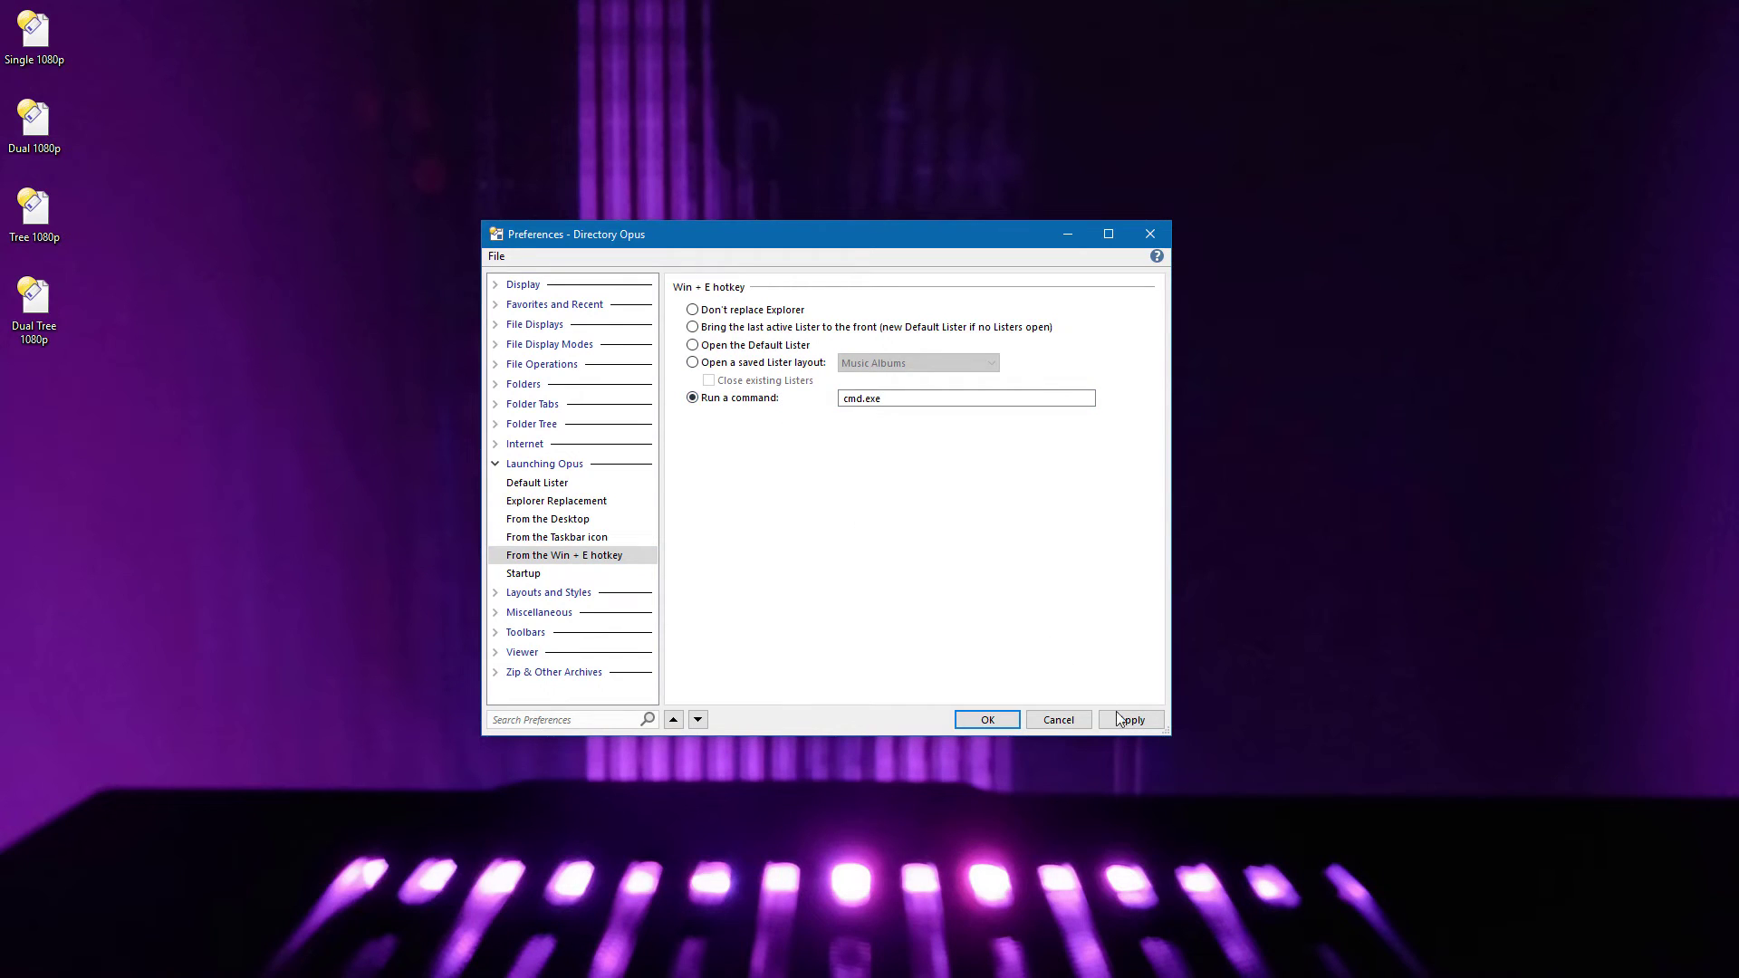
click(1130, 720)
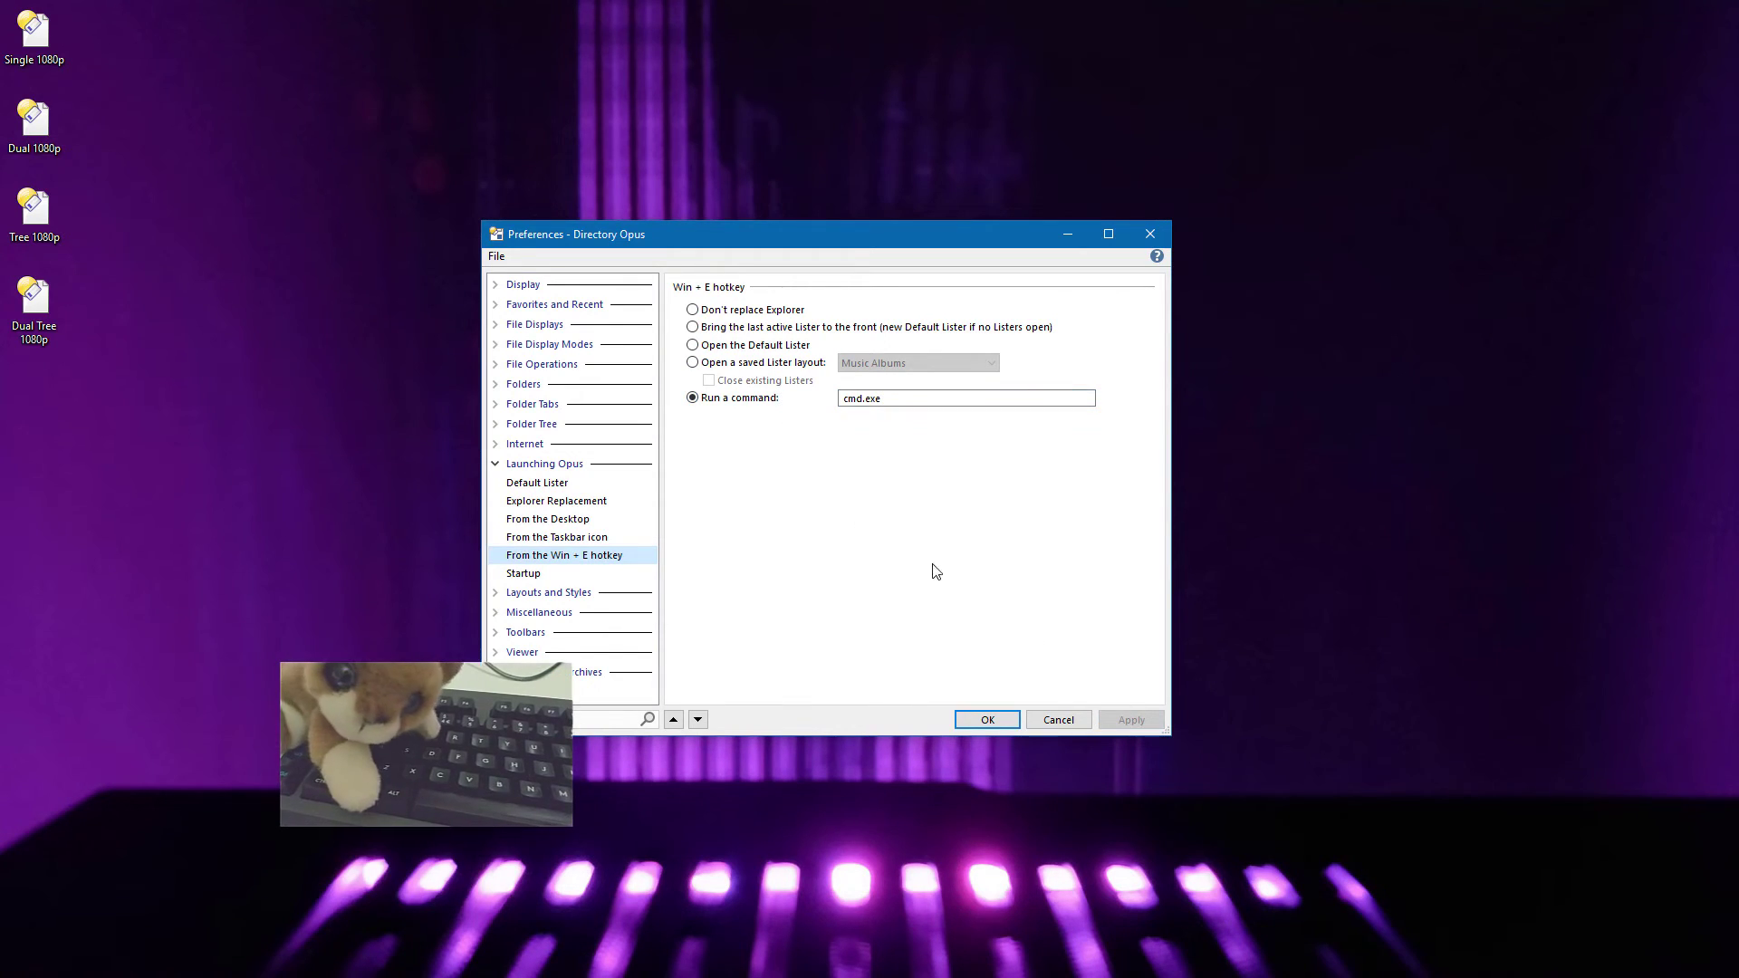
key(super+e)
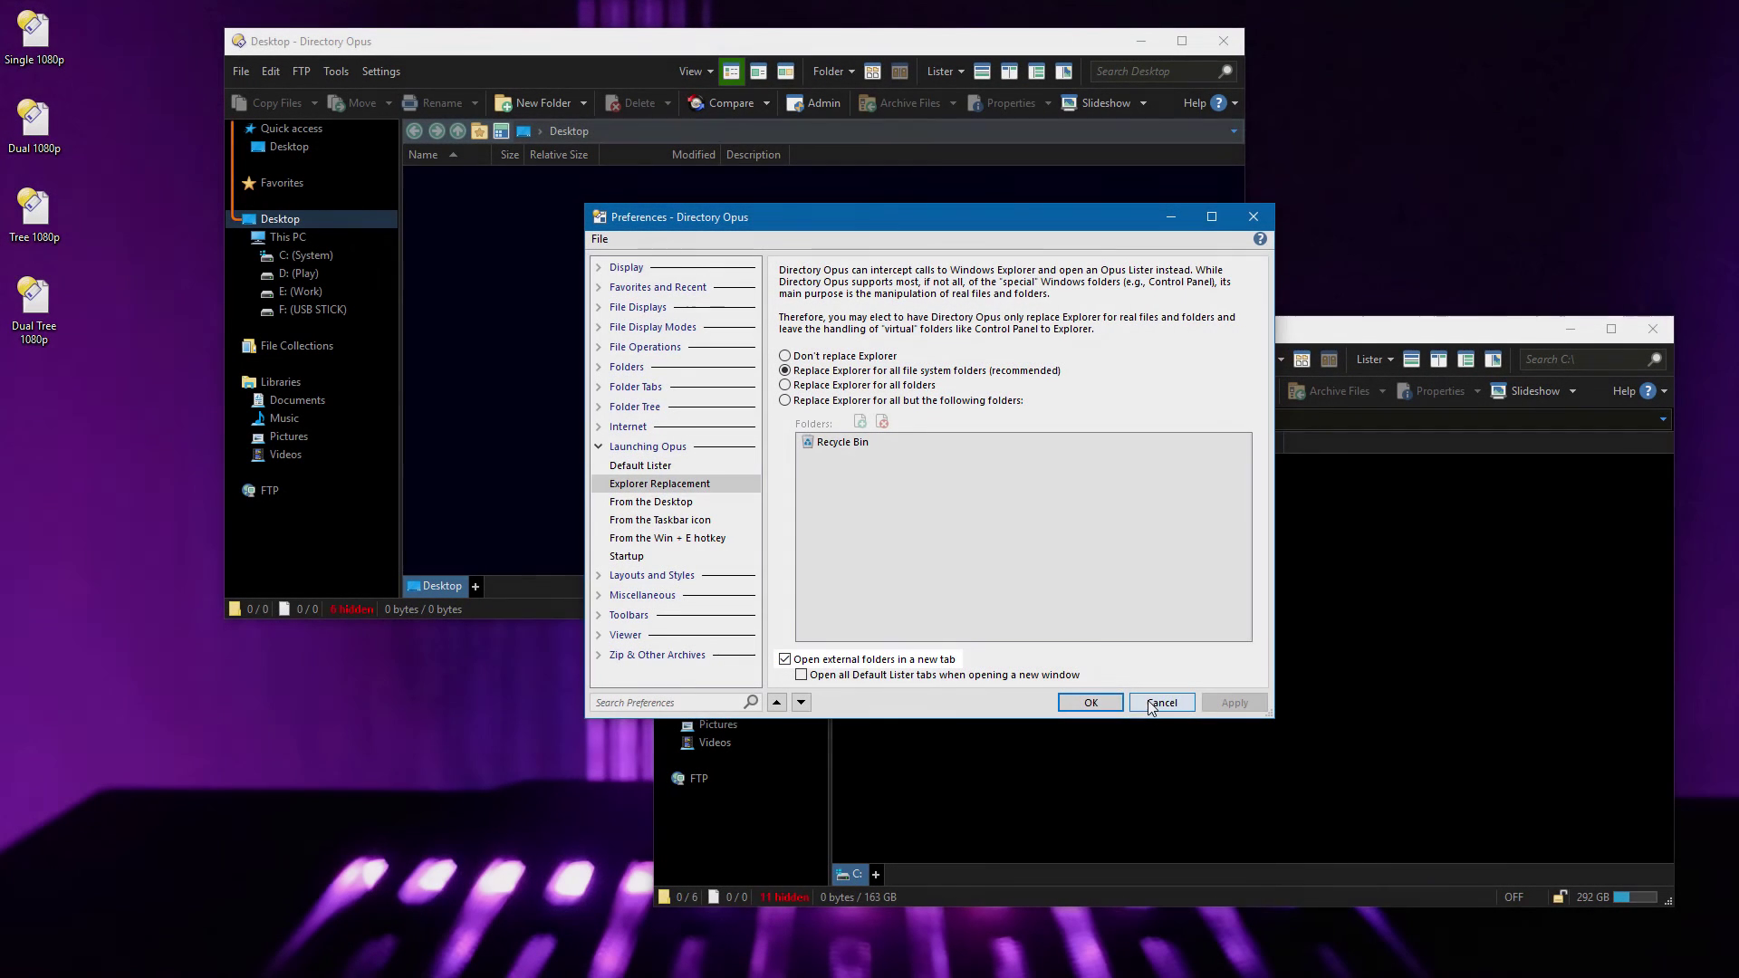
Close Preferences, create New Folder on the Desktop, and open it in a lister tab.
click(1157, 703)
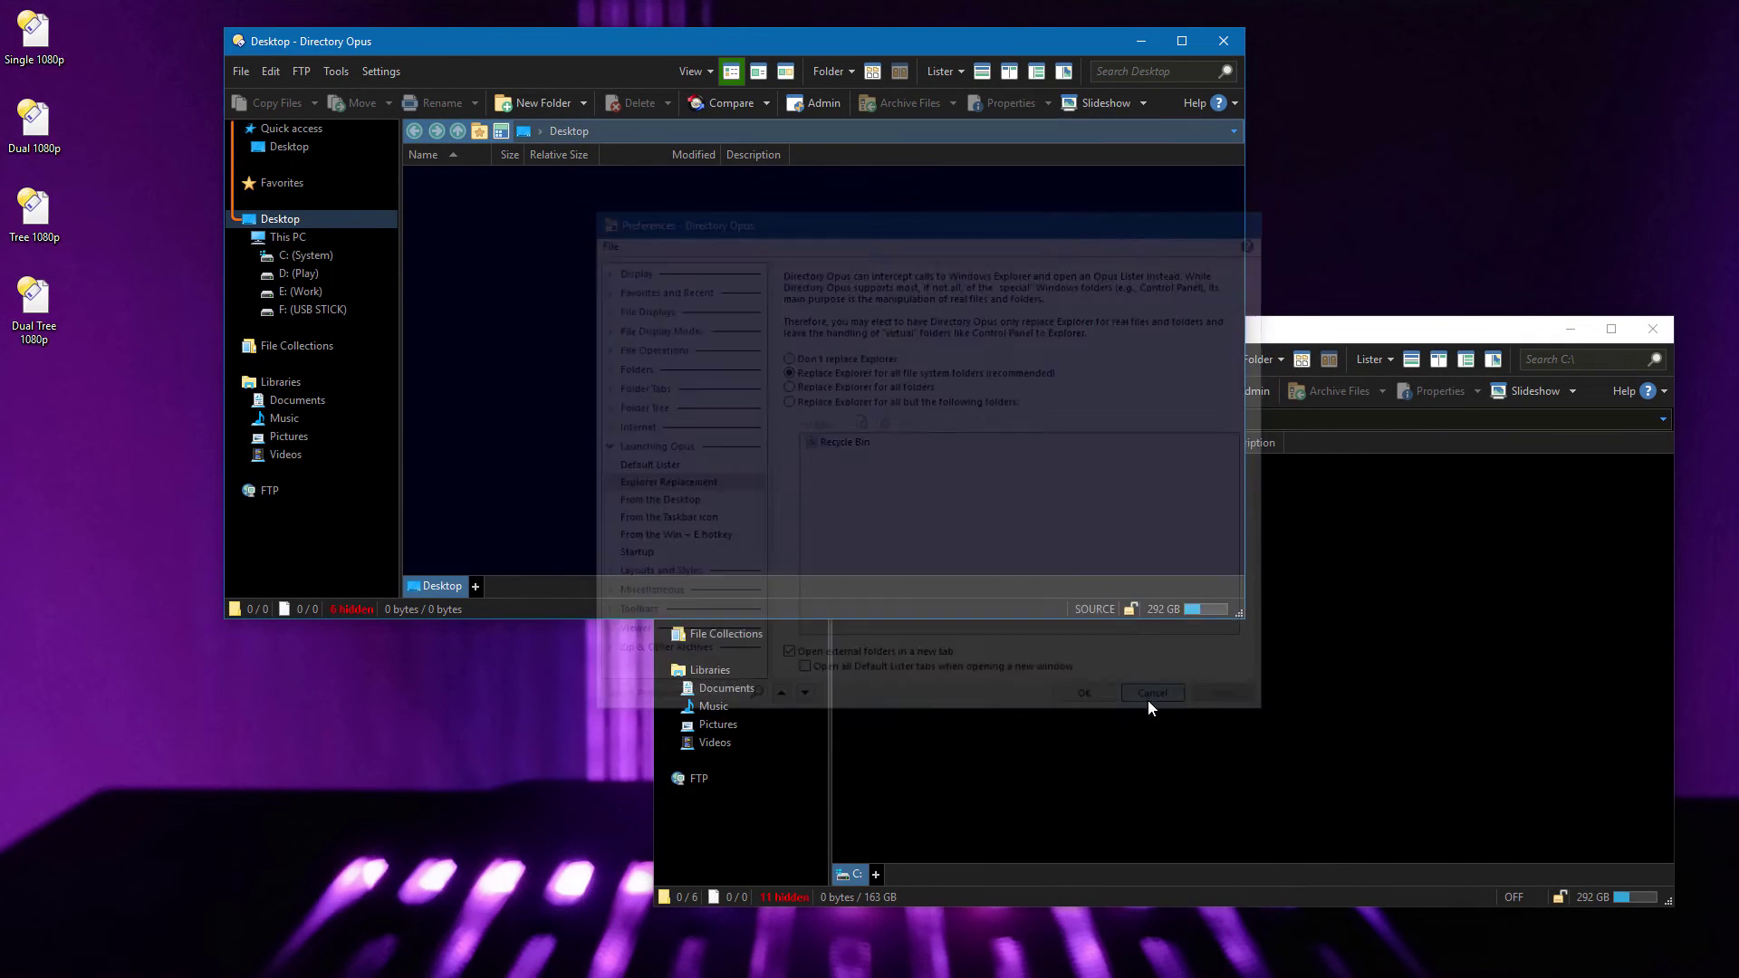
click(525, 101)
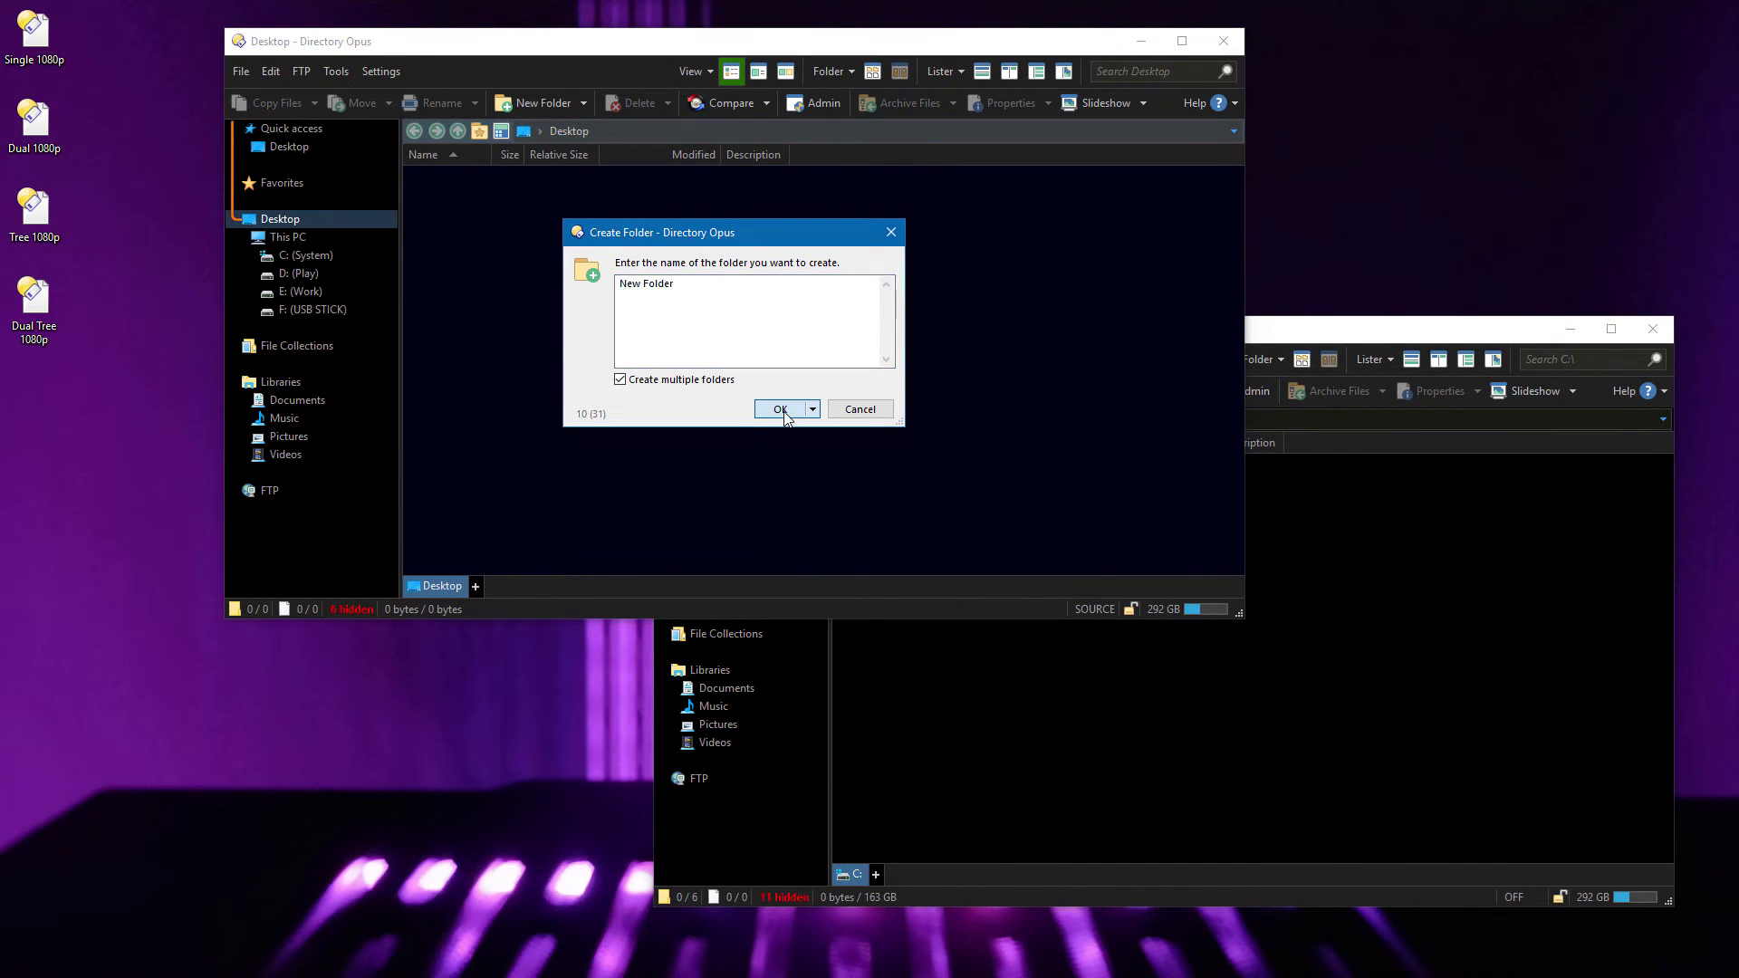
click(776, 404)
click(85, 405)
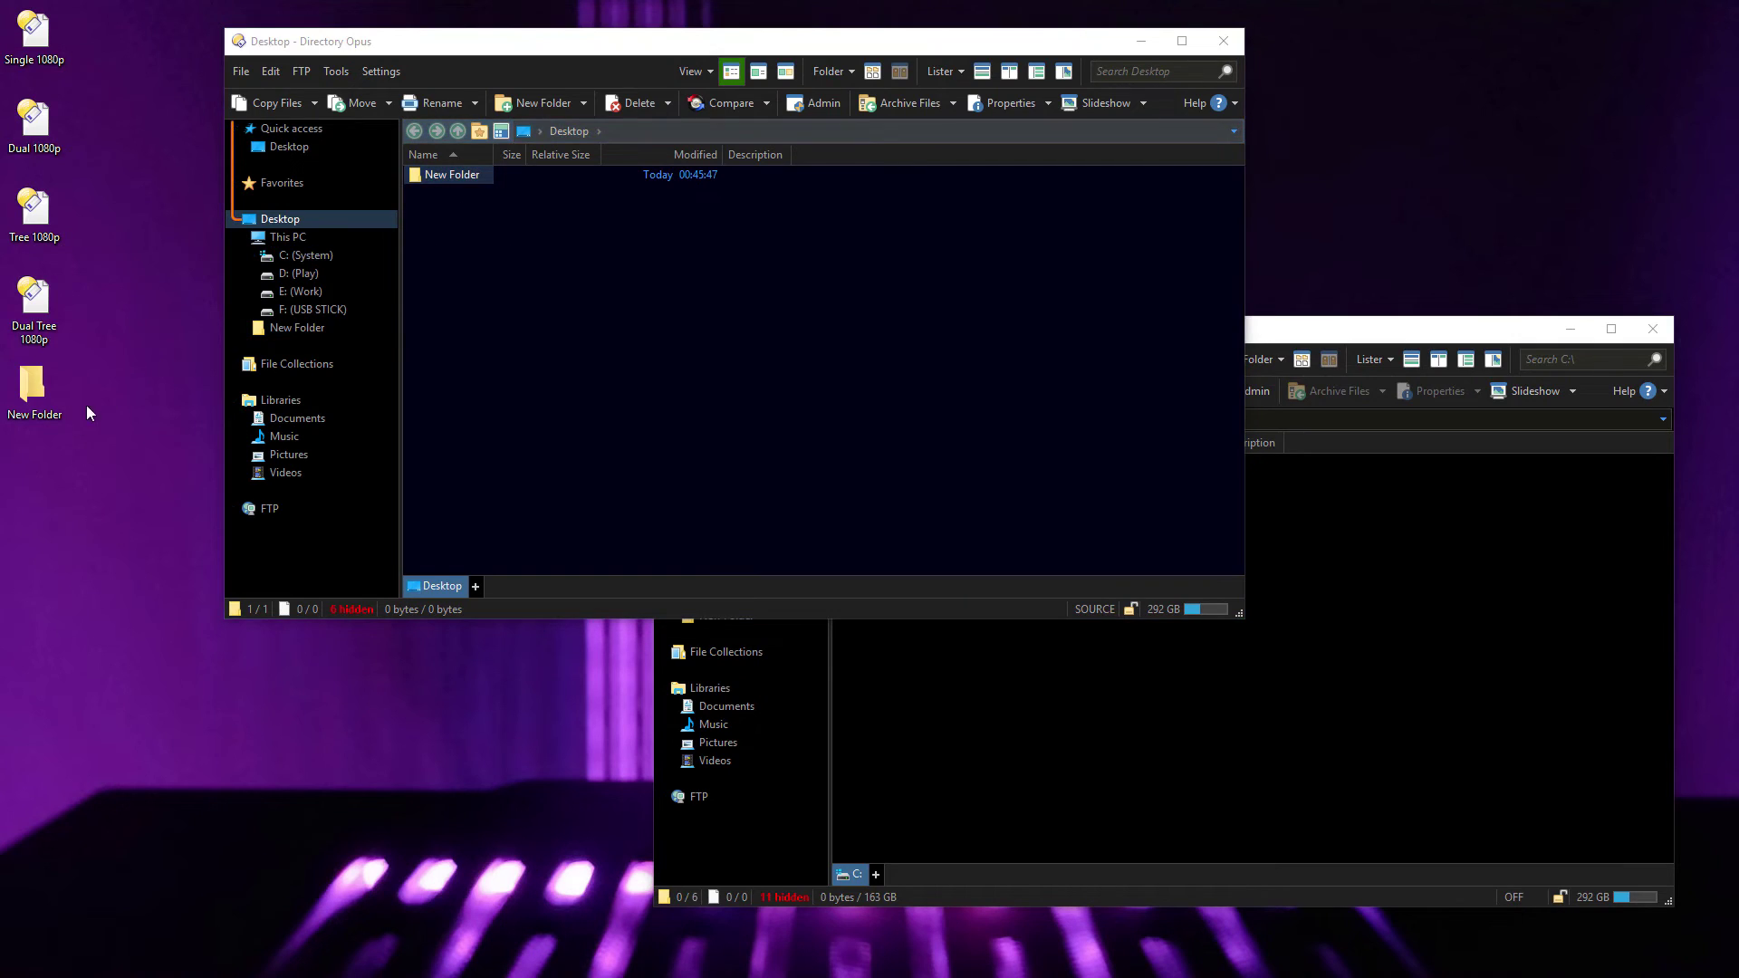
double_click(34, 398)
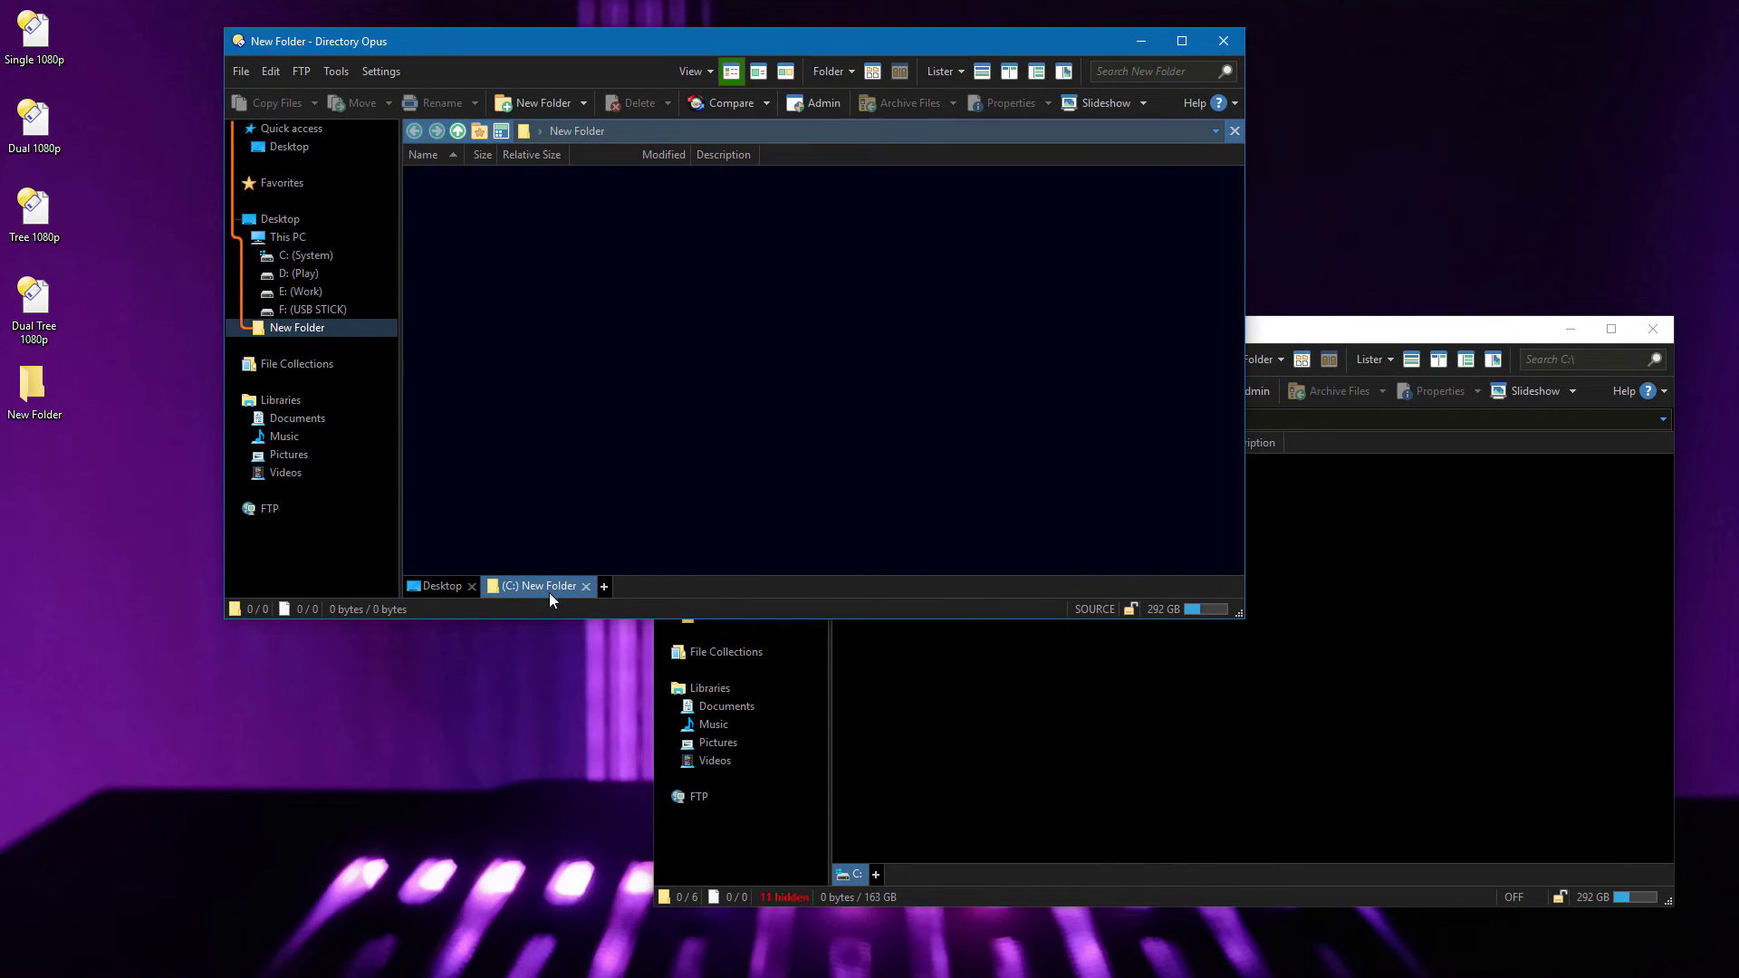
click(964, 722)
click(502, 524)
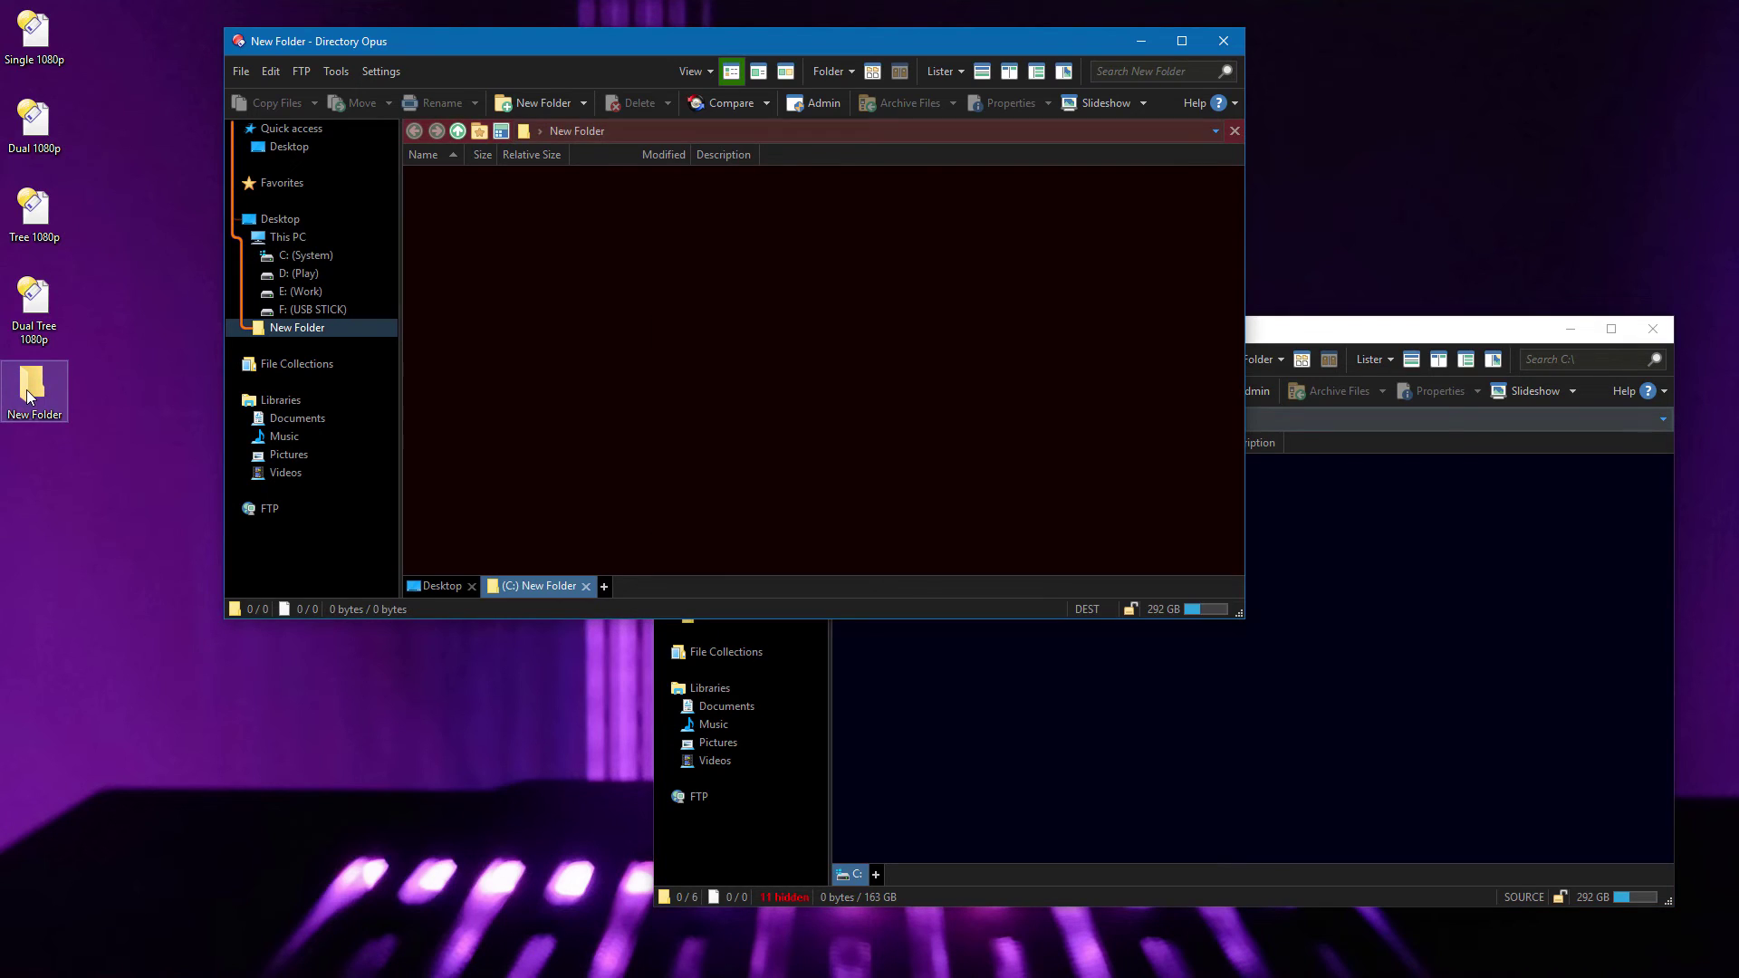
Open New Folder in a lister on the second virtual desktop, then switch back.
key(super+Tab)
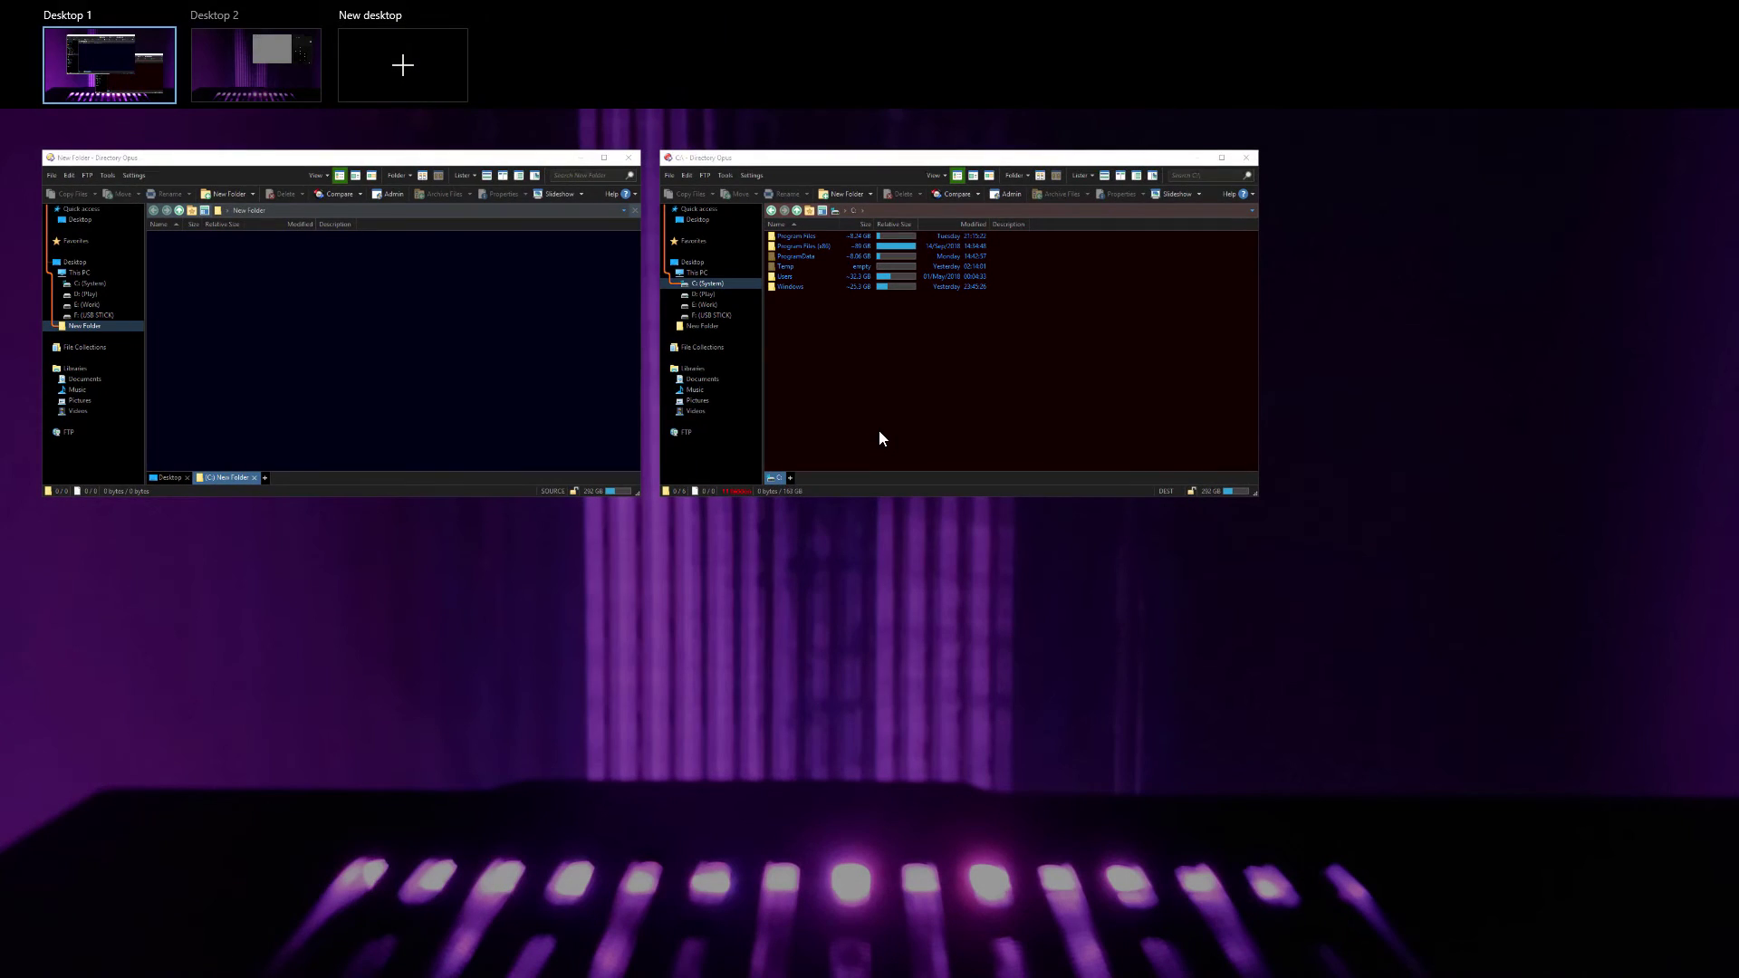
click(268, 71)
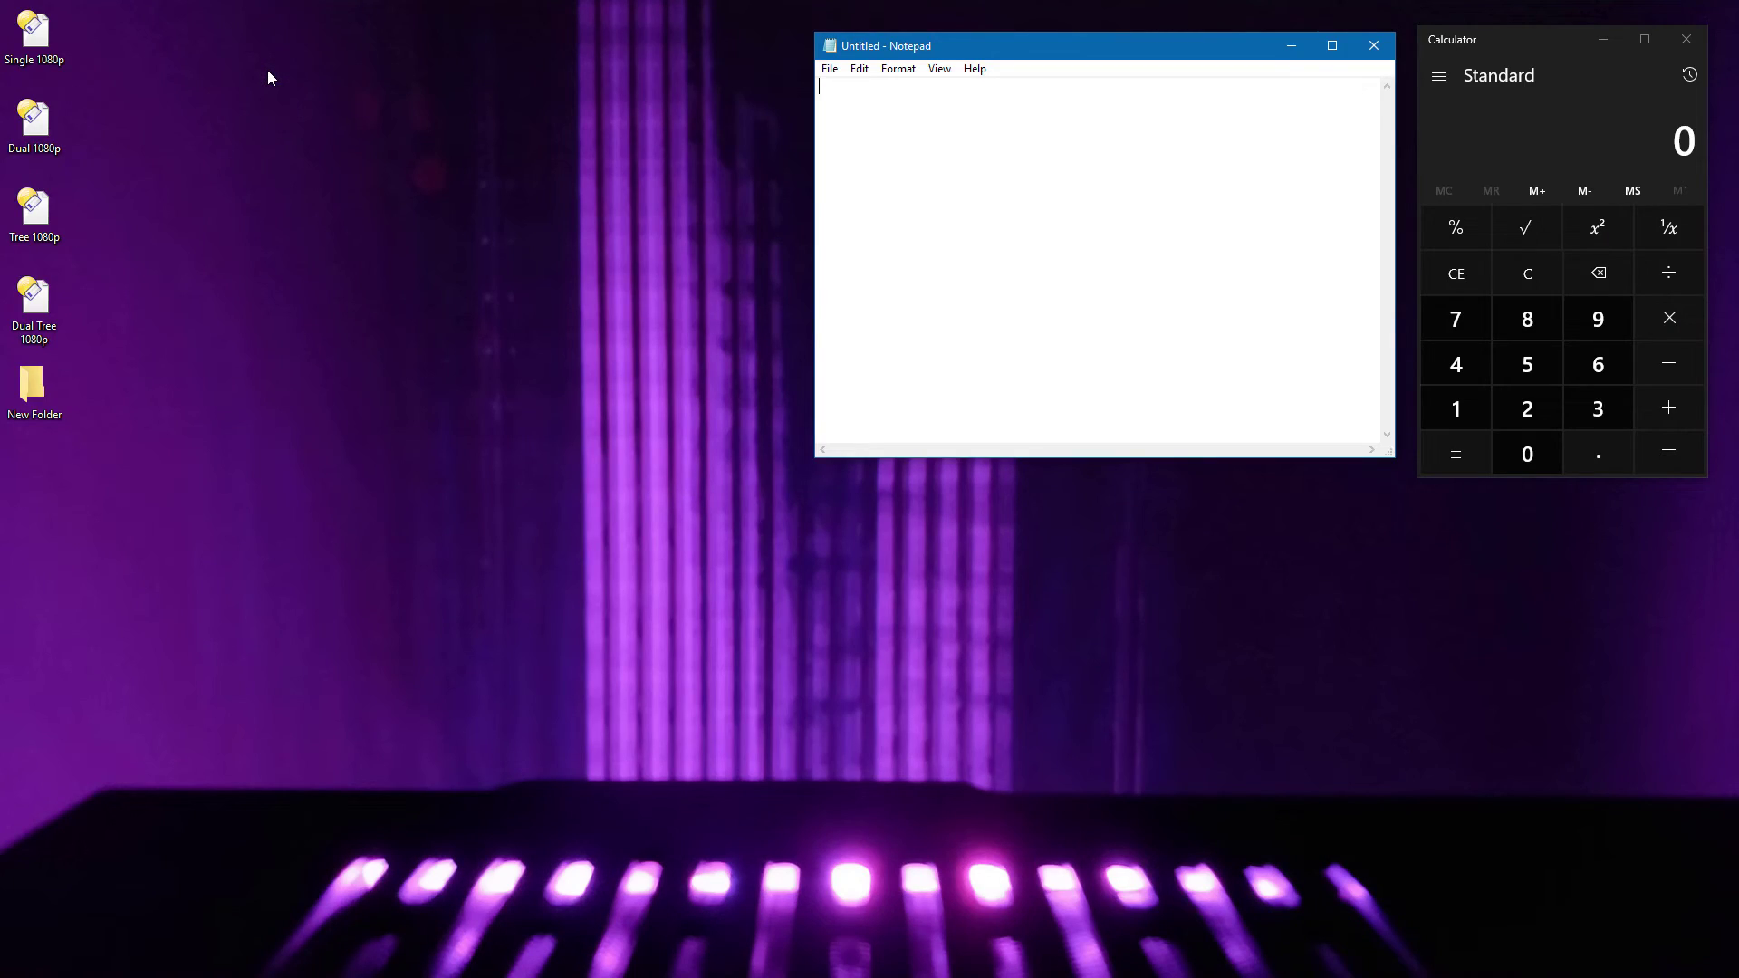
double_click(32, 387)
drag(120, 367, 423, 190)
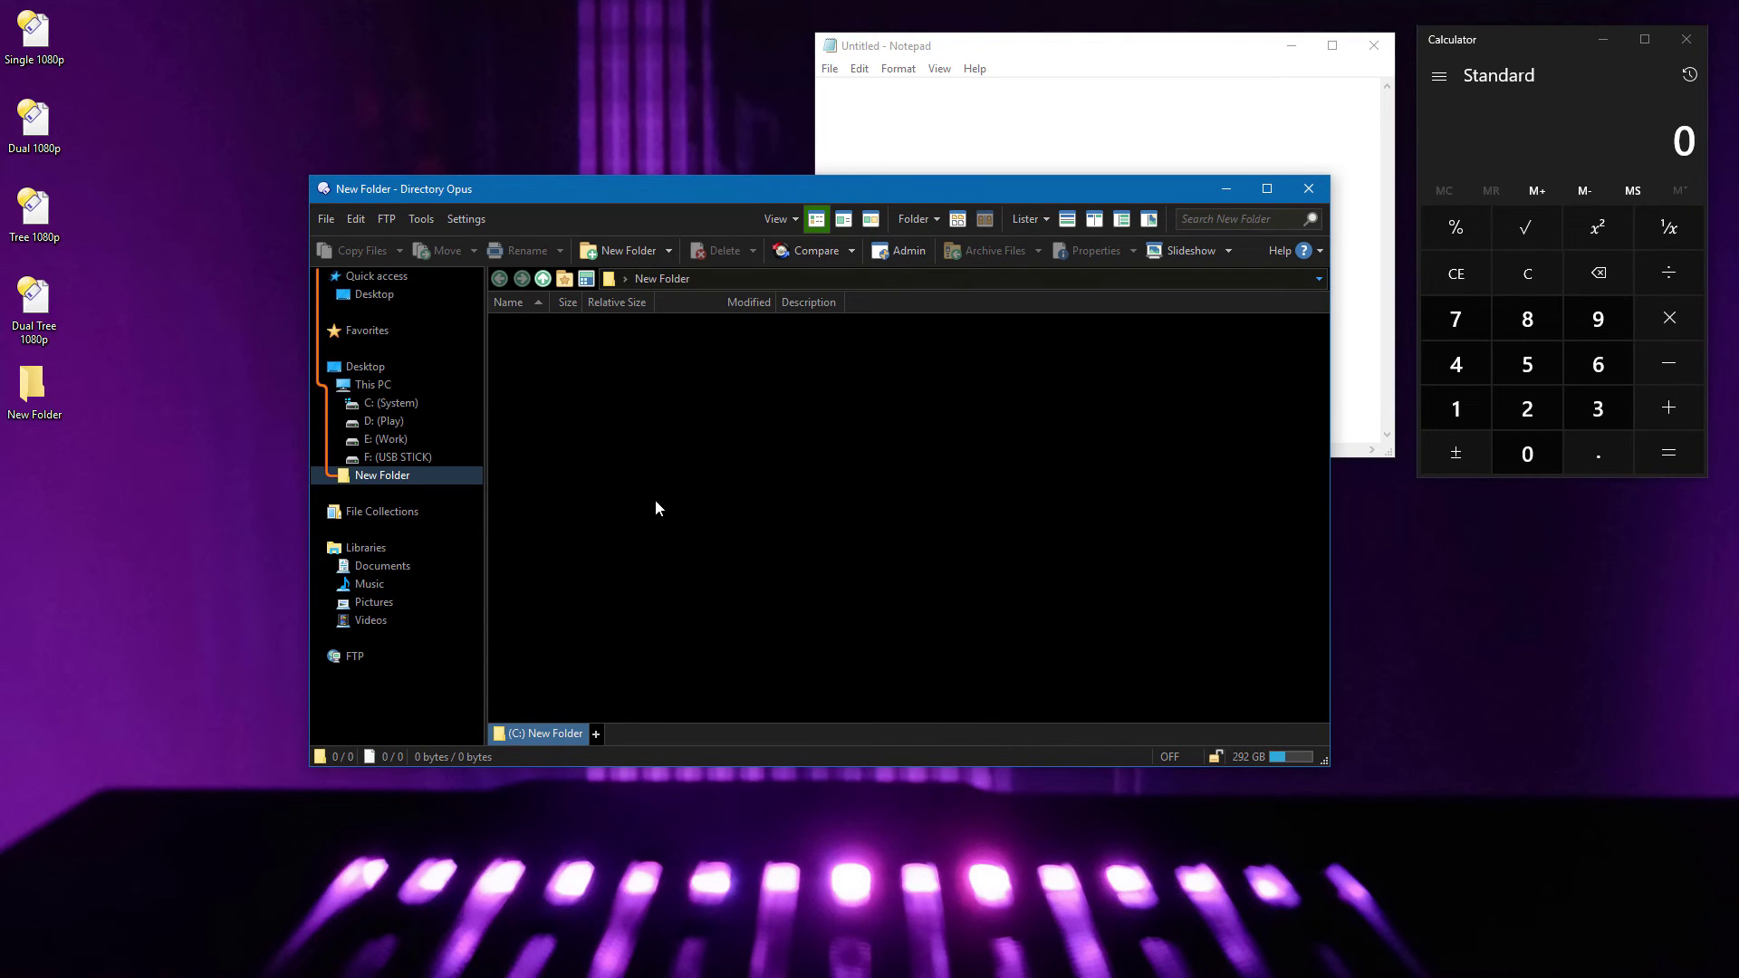
key(super+Tab)
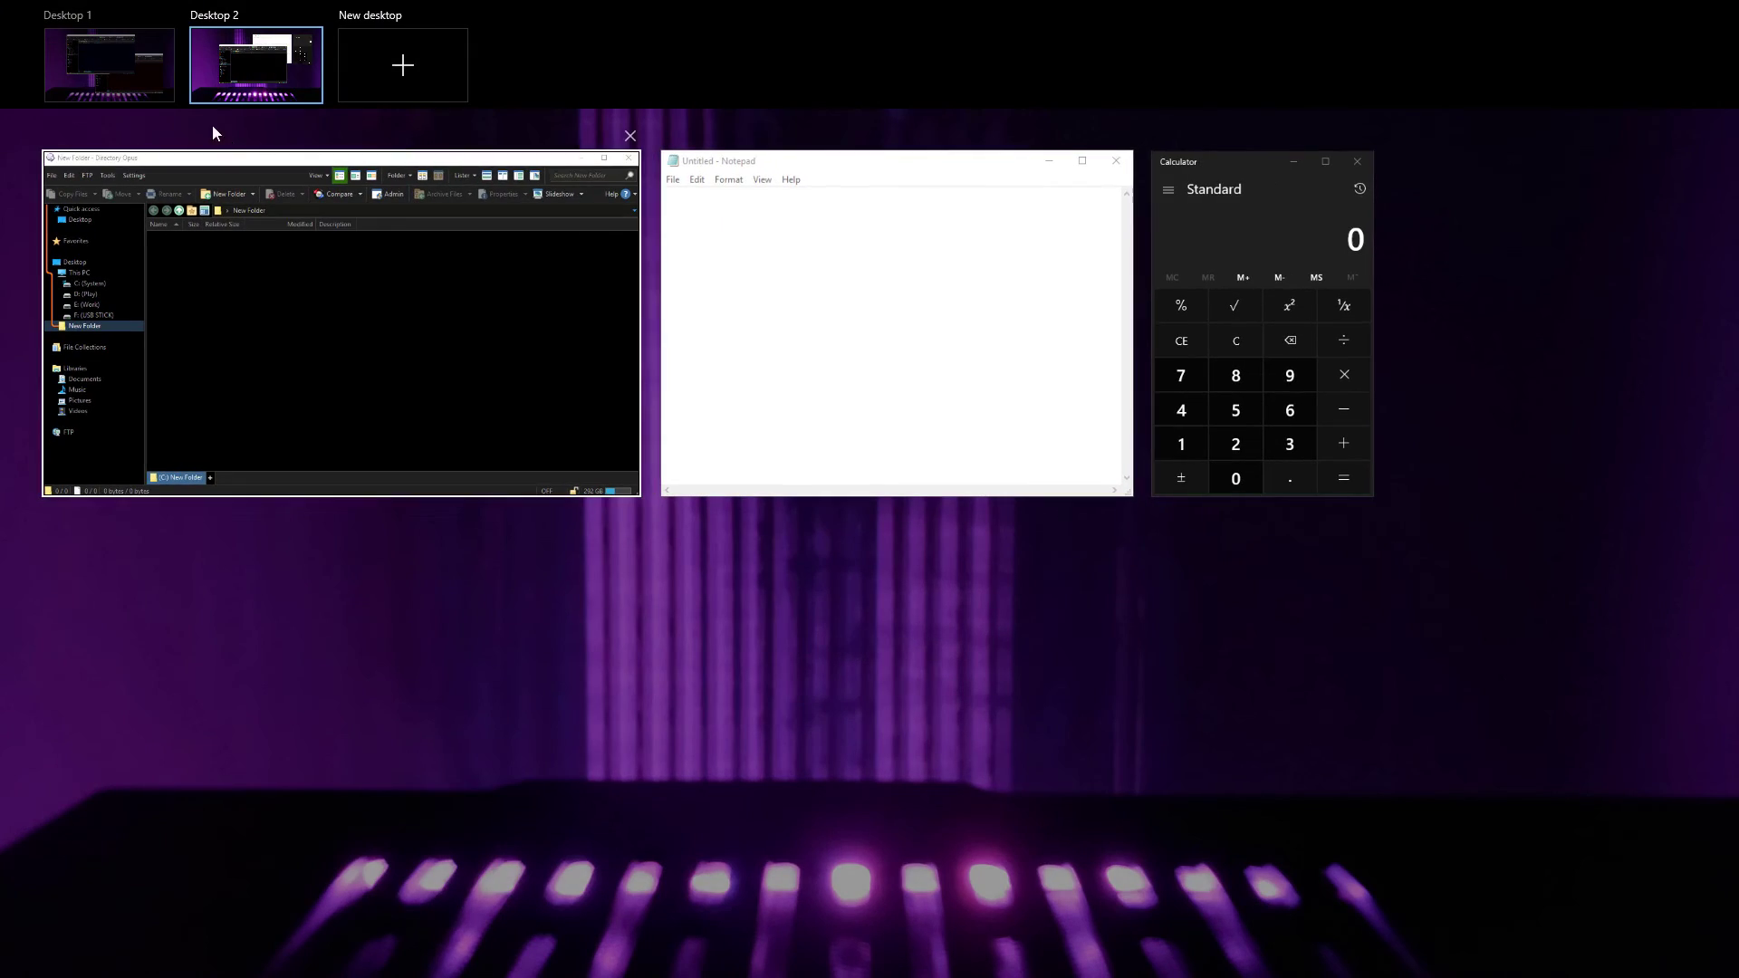
click(245, 77)
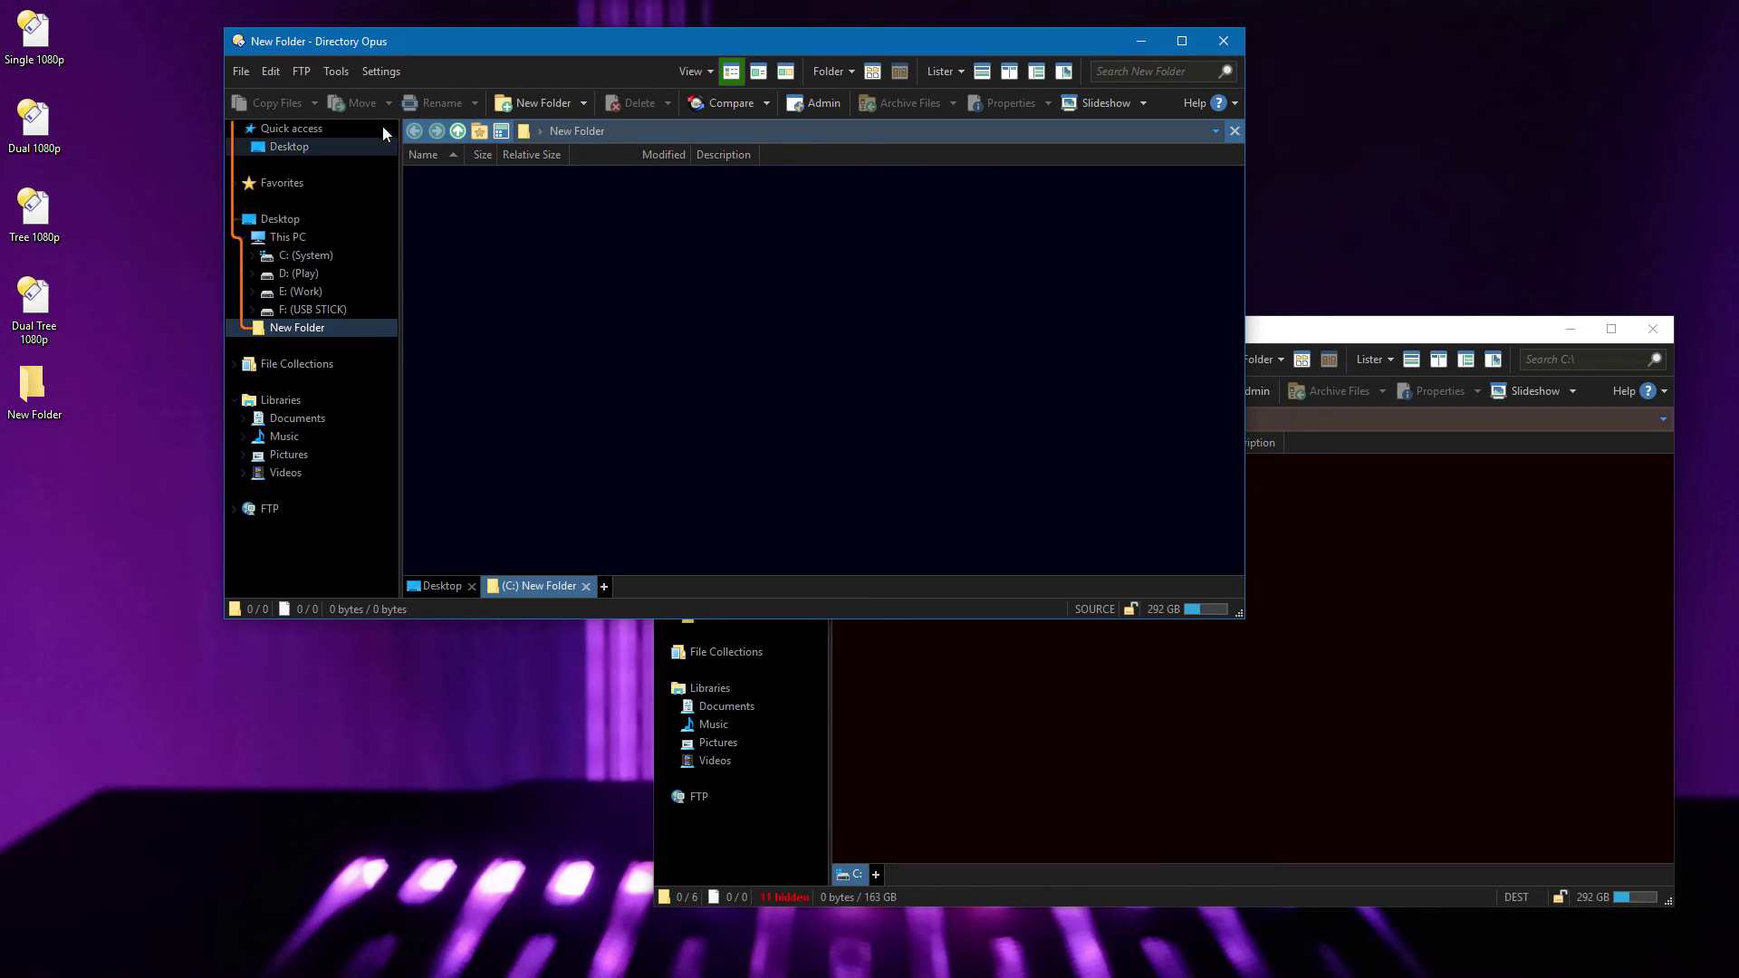
Save all listers as layout 'Test' with Close all existing listers ticked.
click(381, 71)
mouse_move(458, 231)
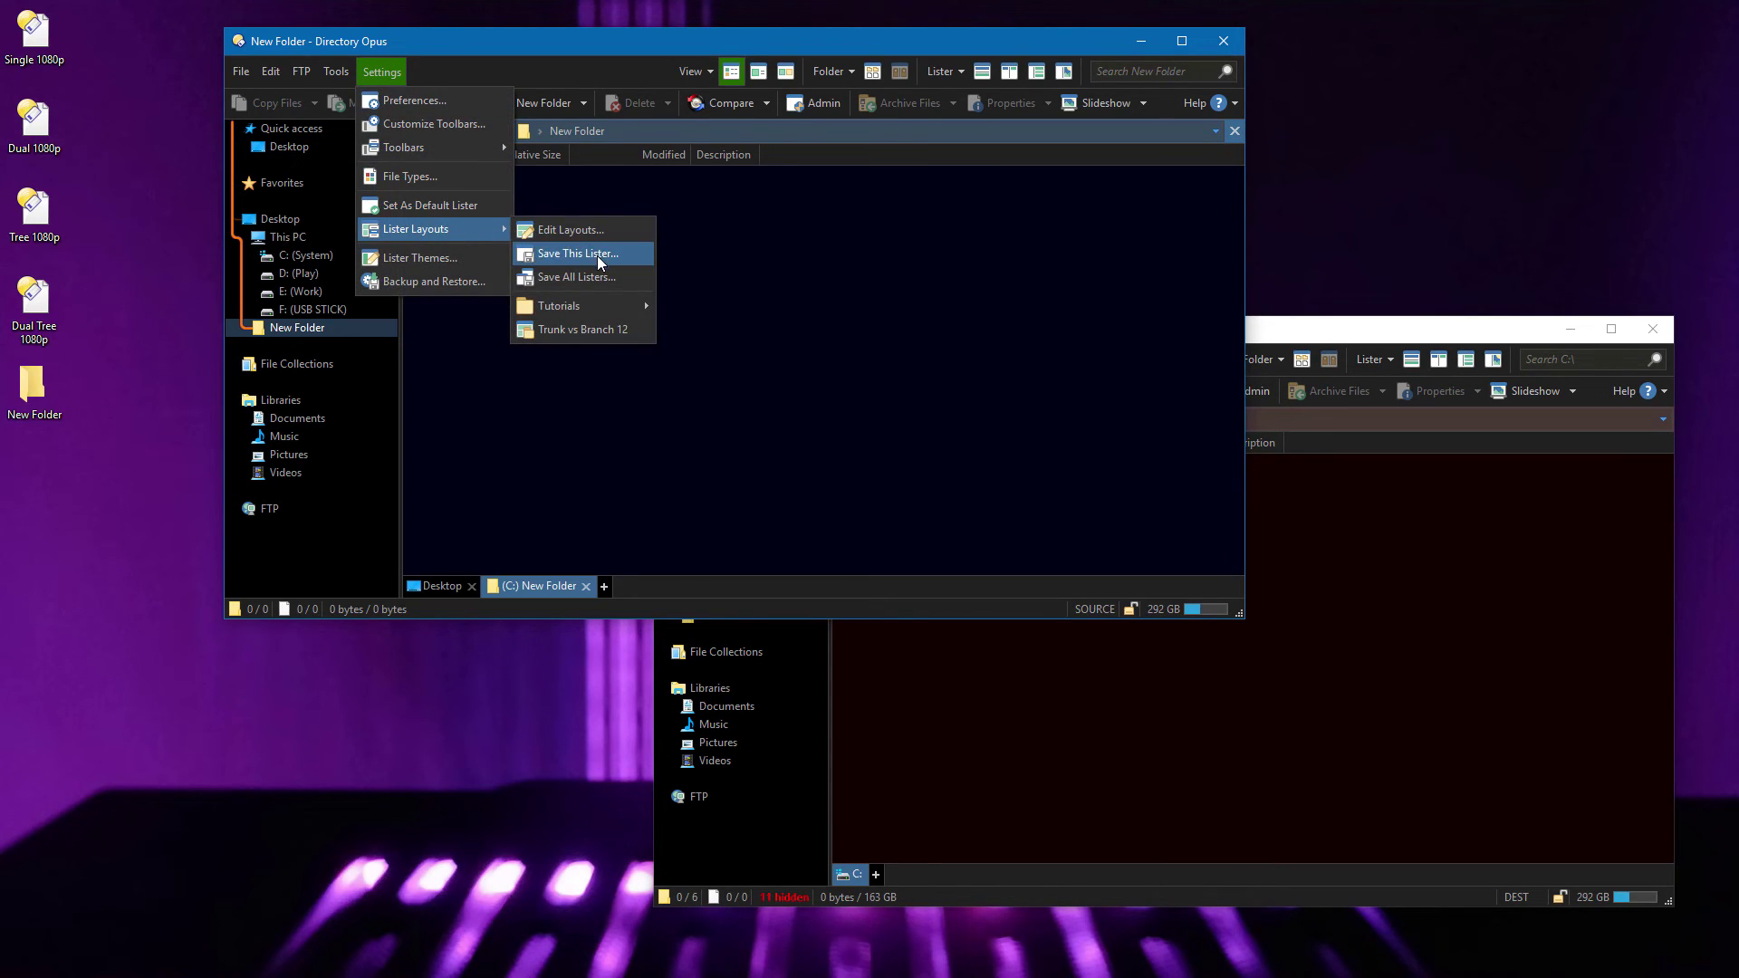
click(594, 281)
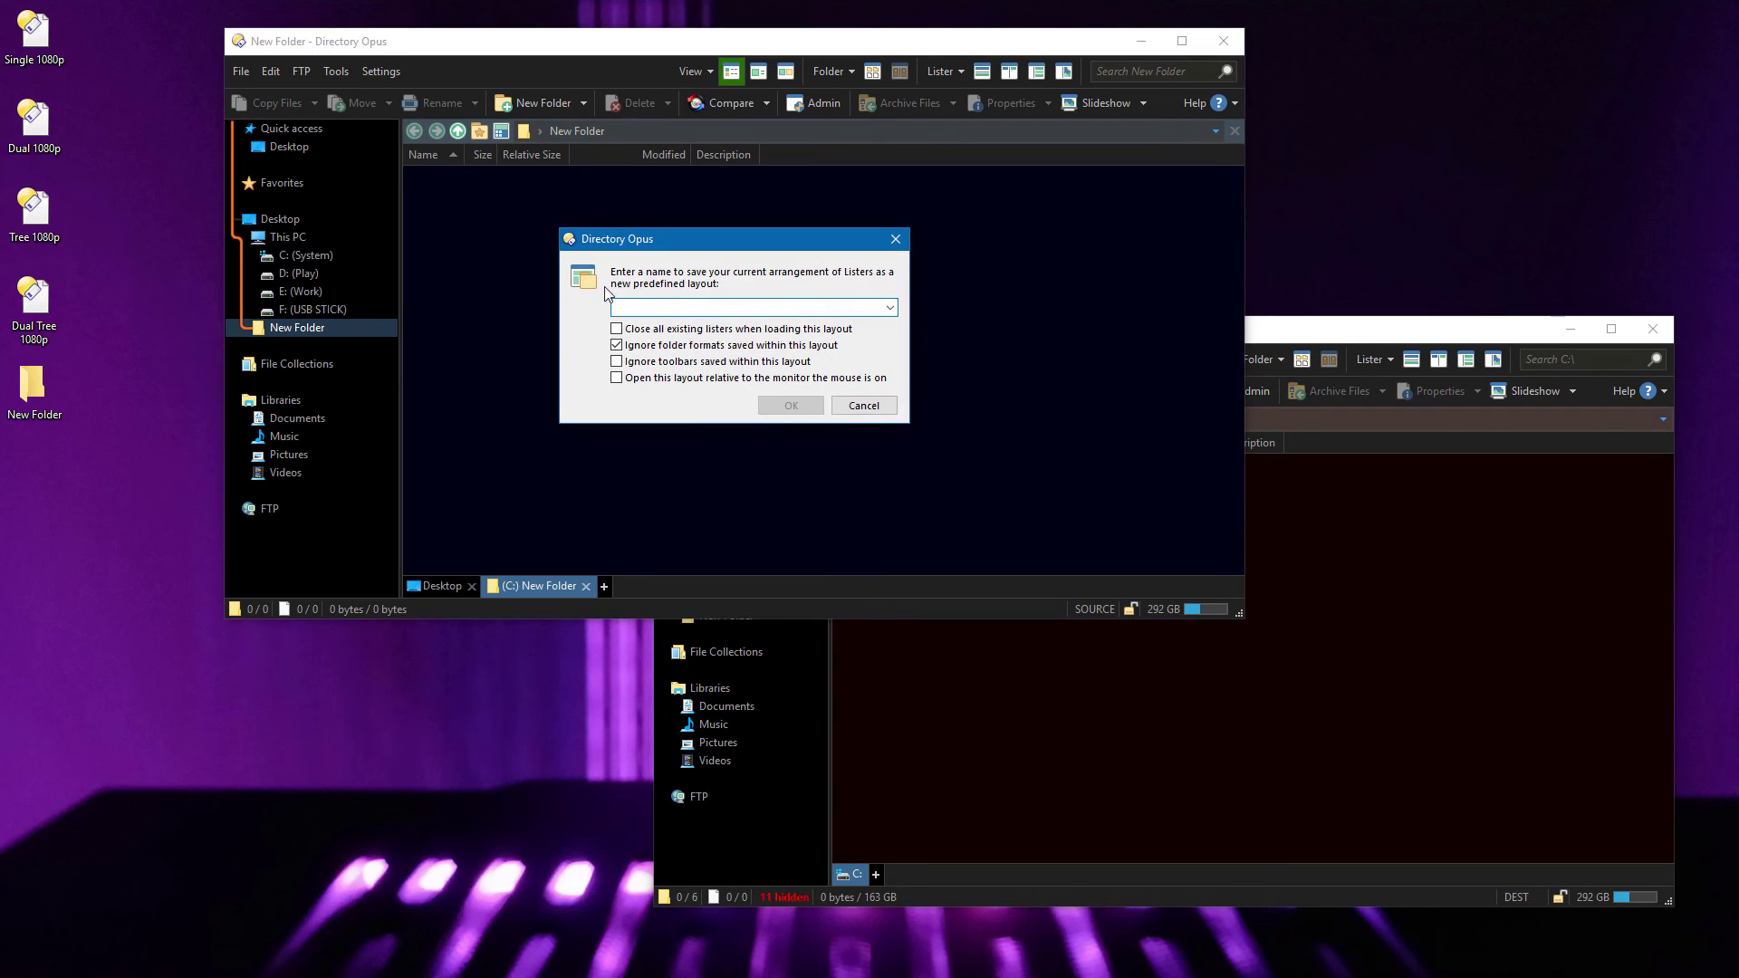
text(Test)
click(668, 331)
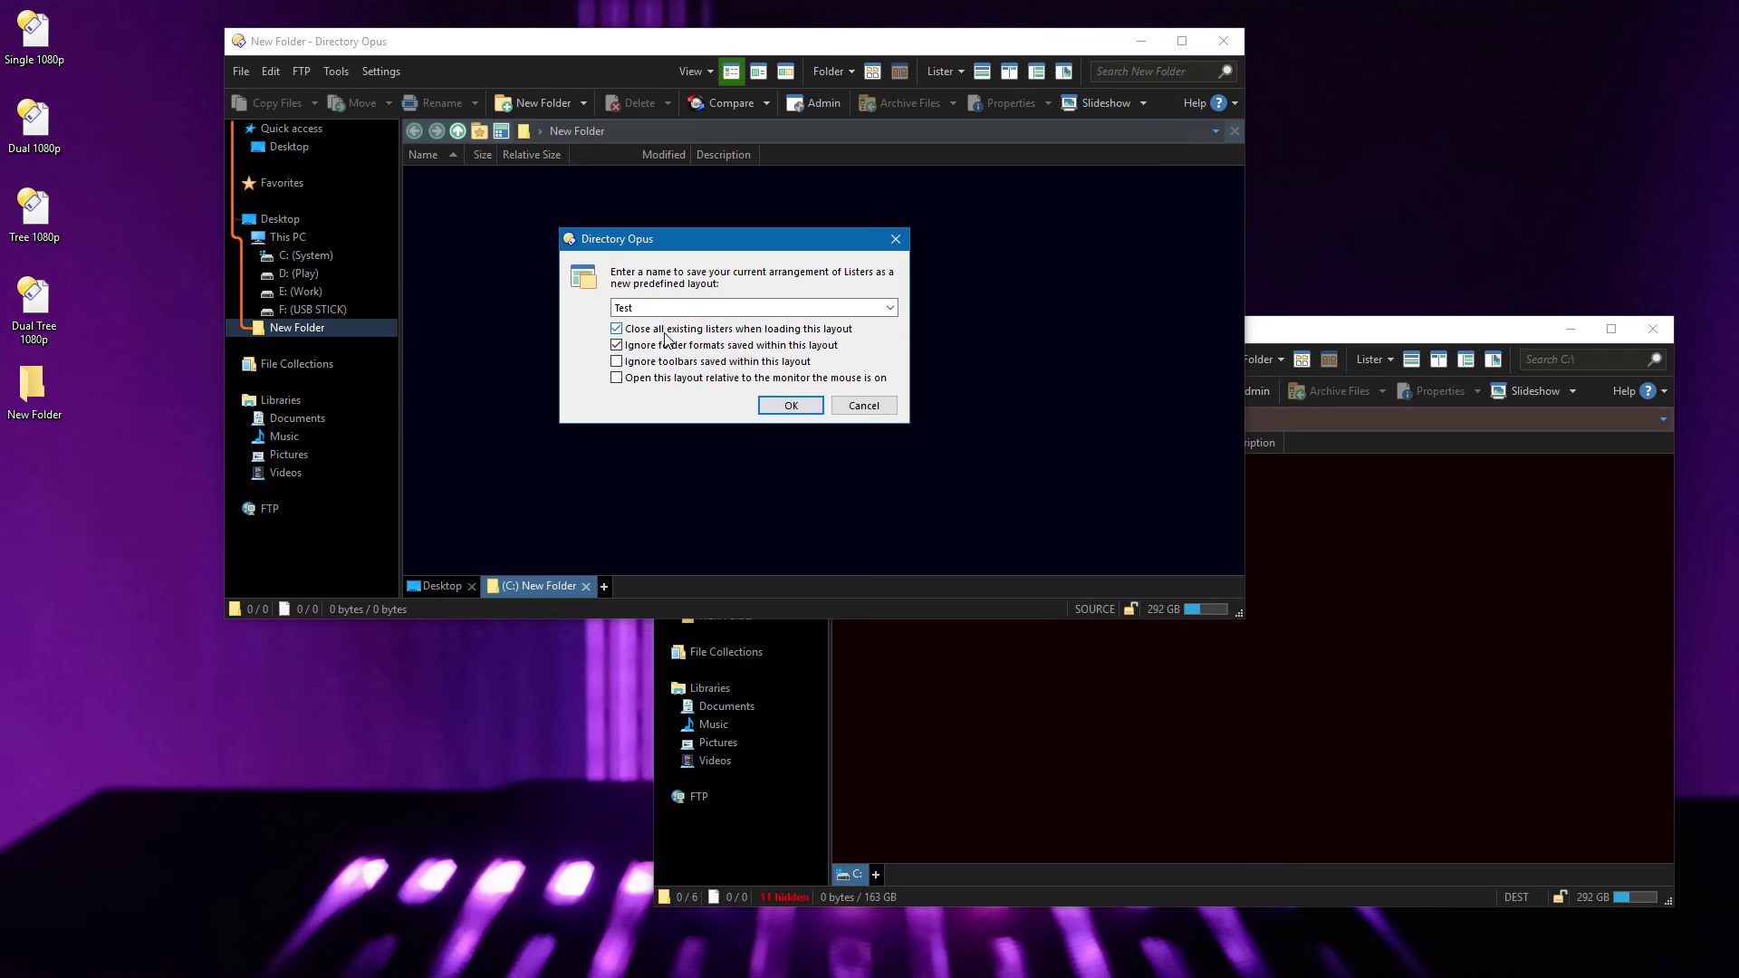
click(809, 405)
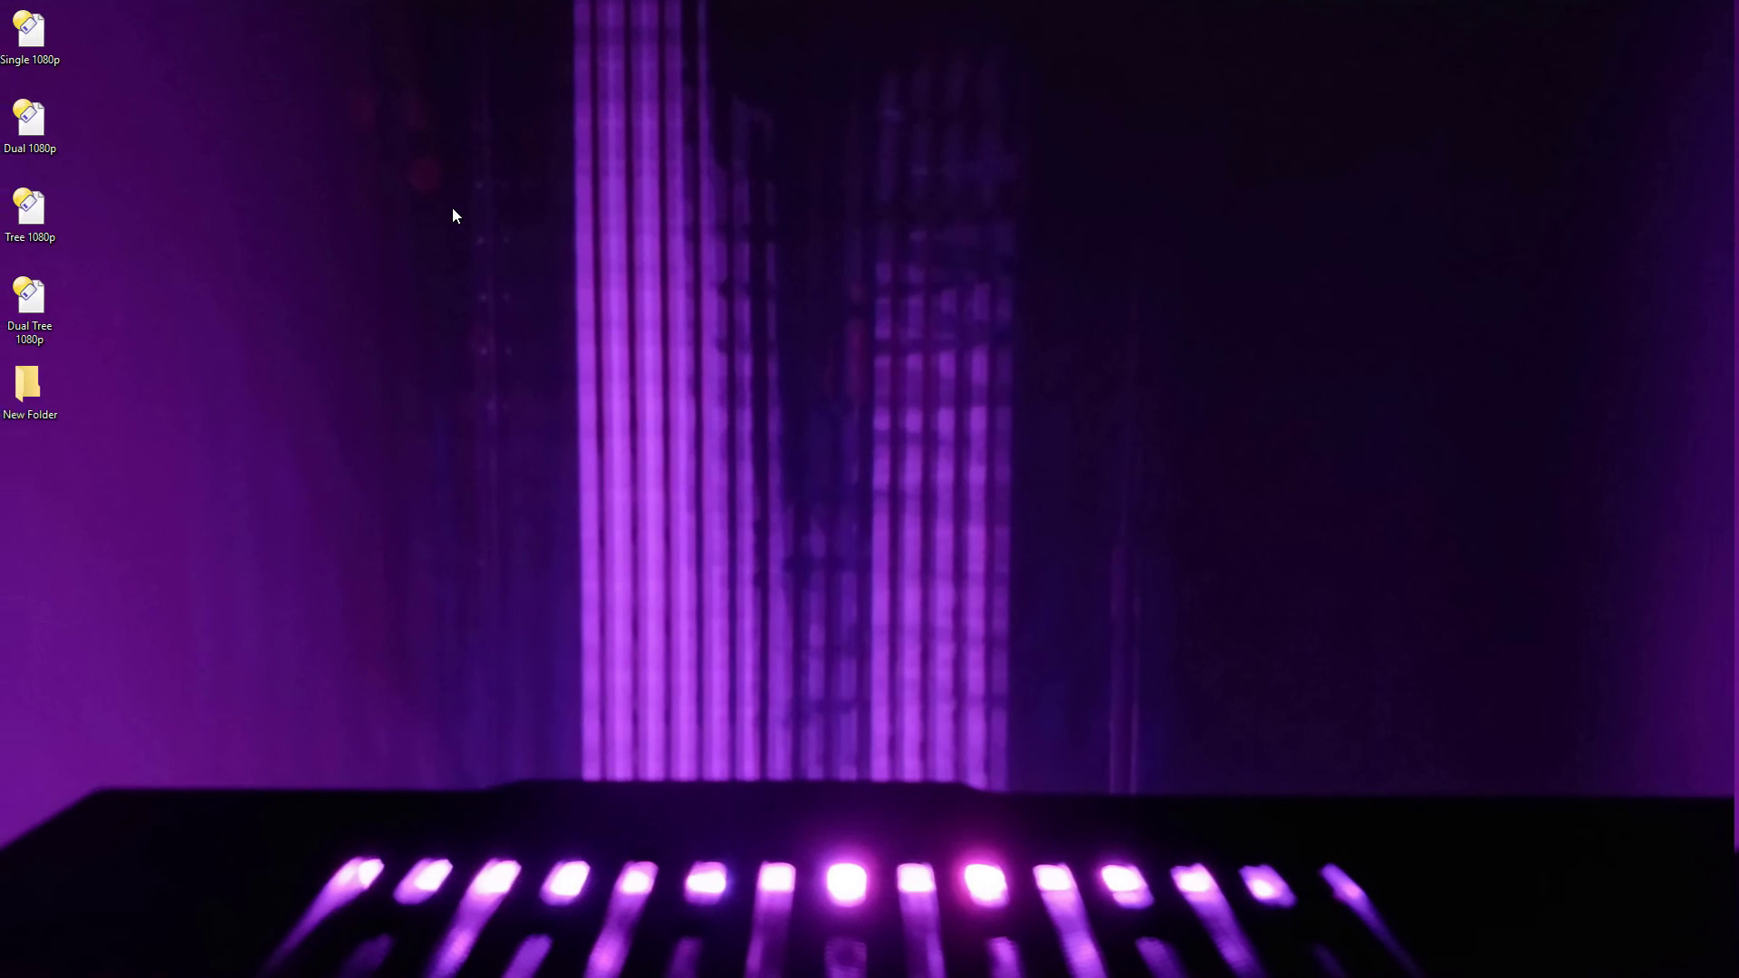
Load the Test layout twice from the desktop's Lister Layout menu.
right_click(312, 176)
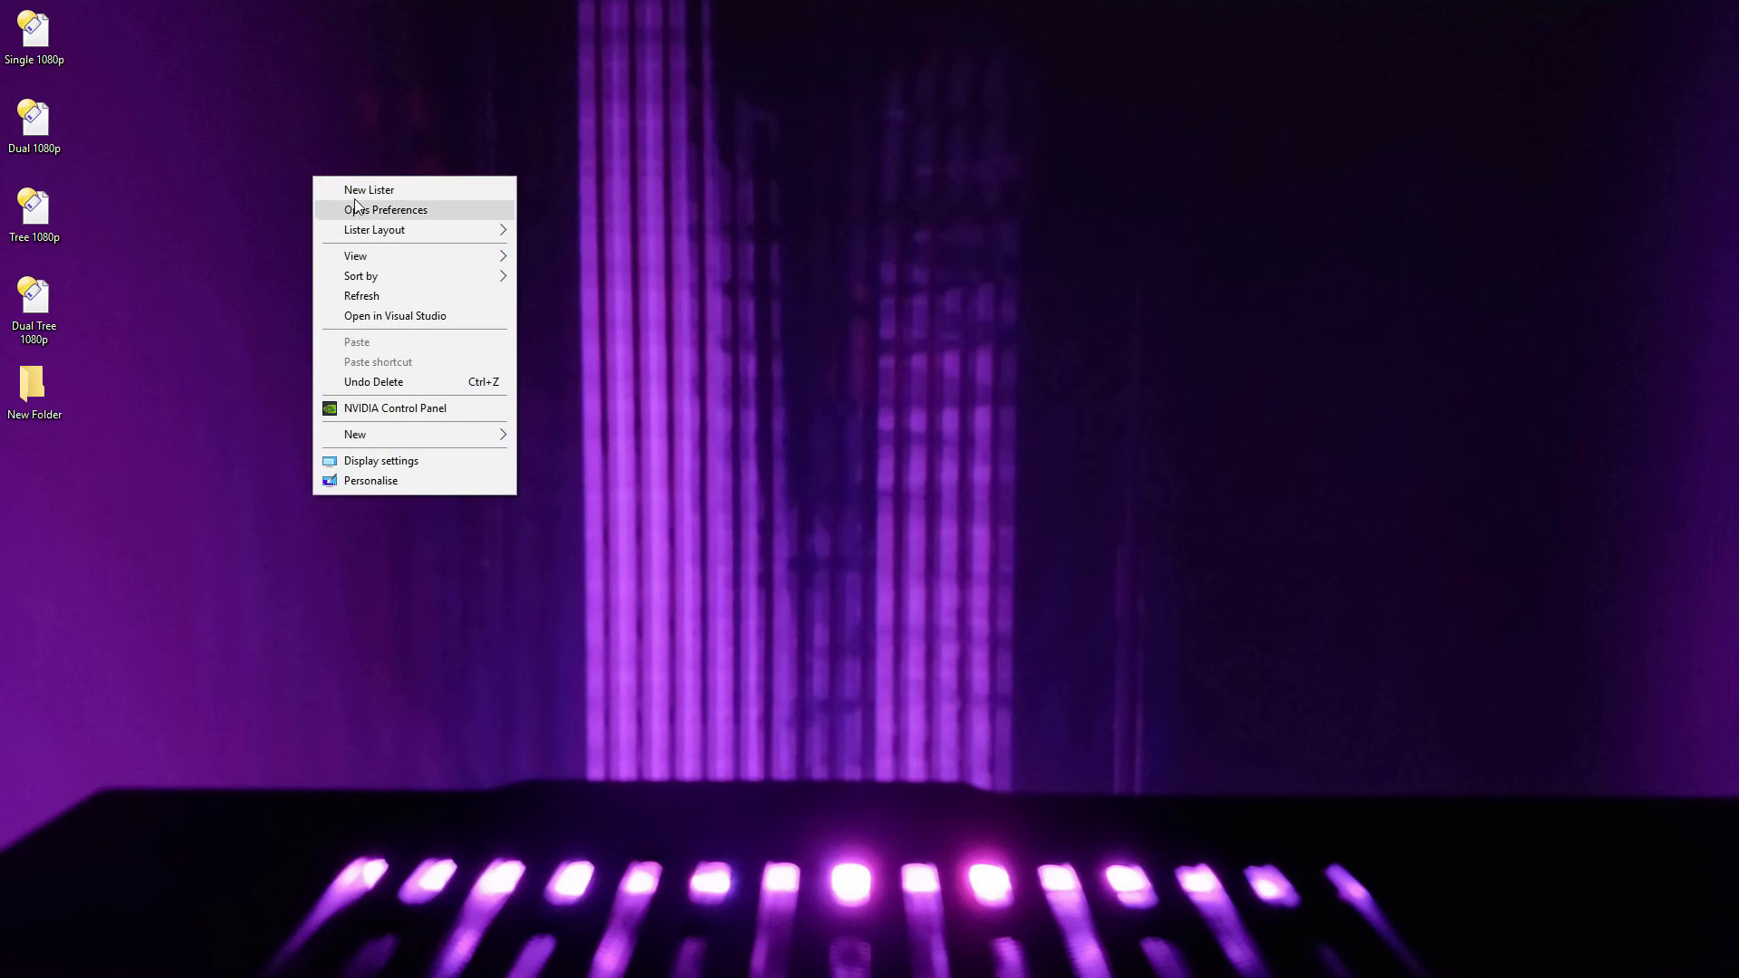
mouse_move(498, 232)
click(554, 272)
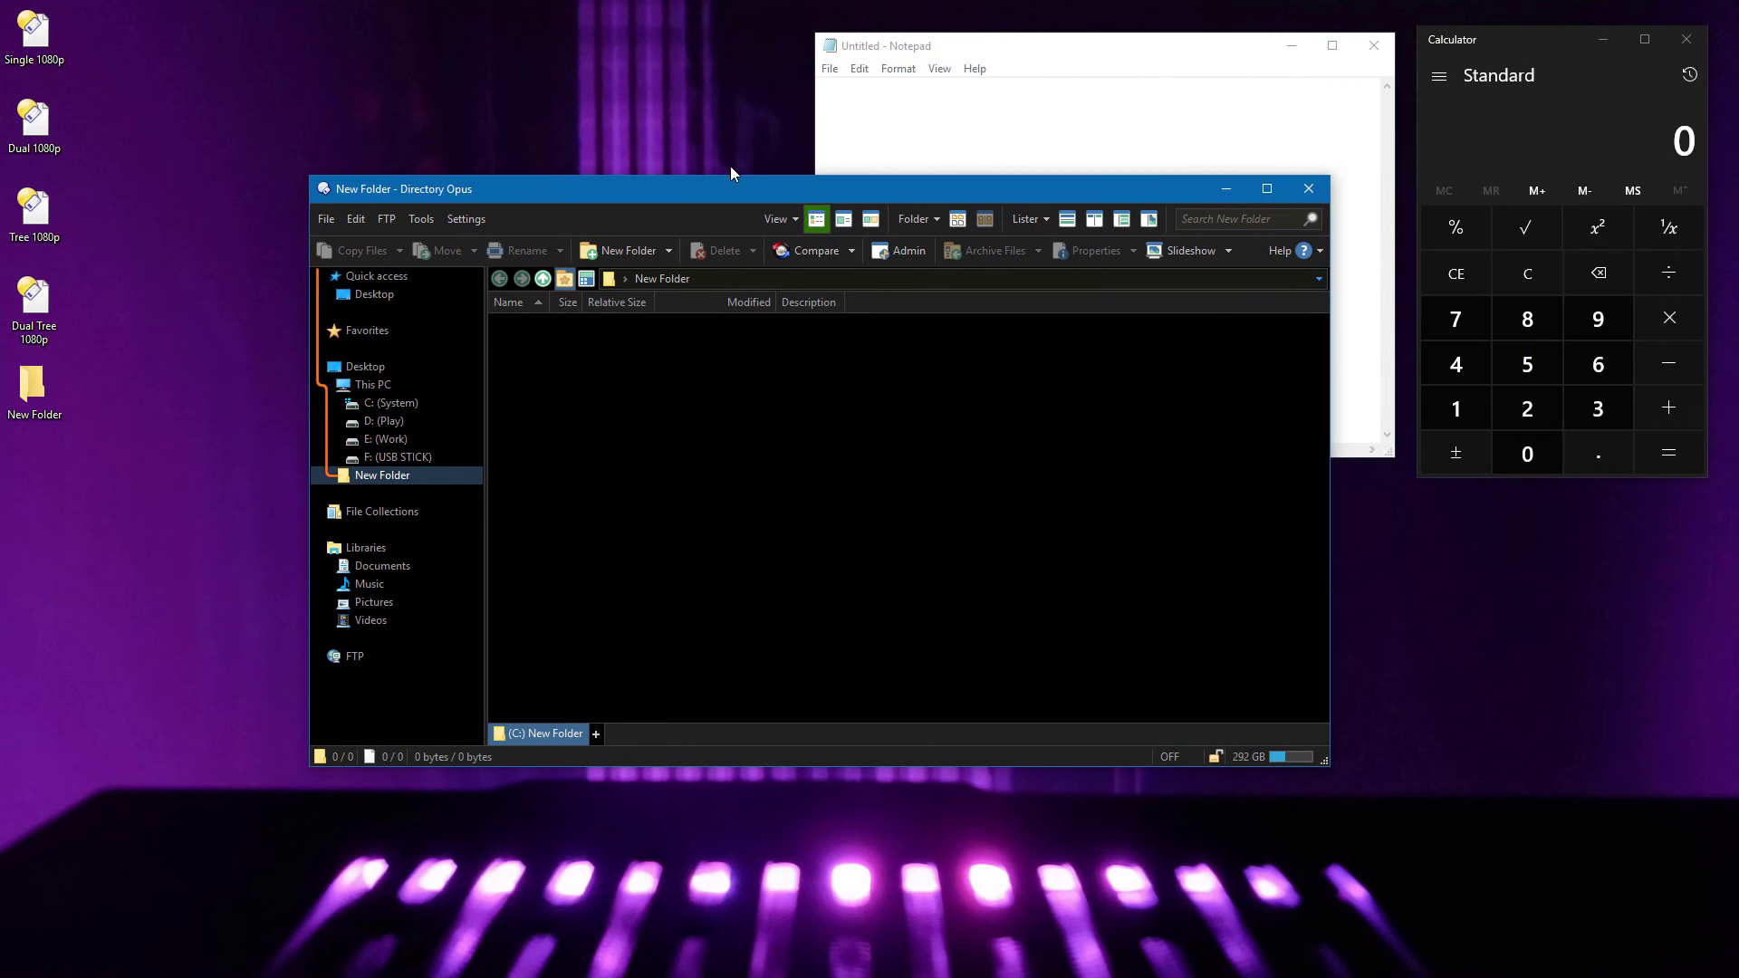
drag(721, 178, 660, 192)
right_click(192, 111)
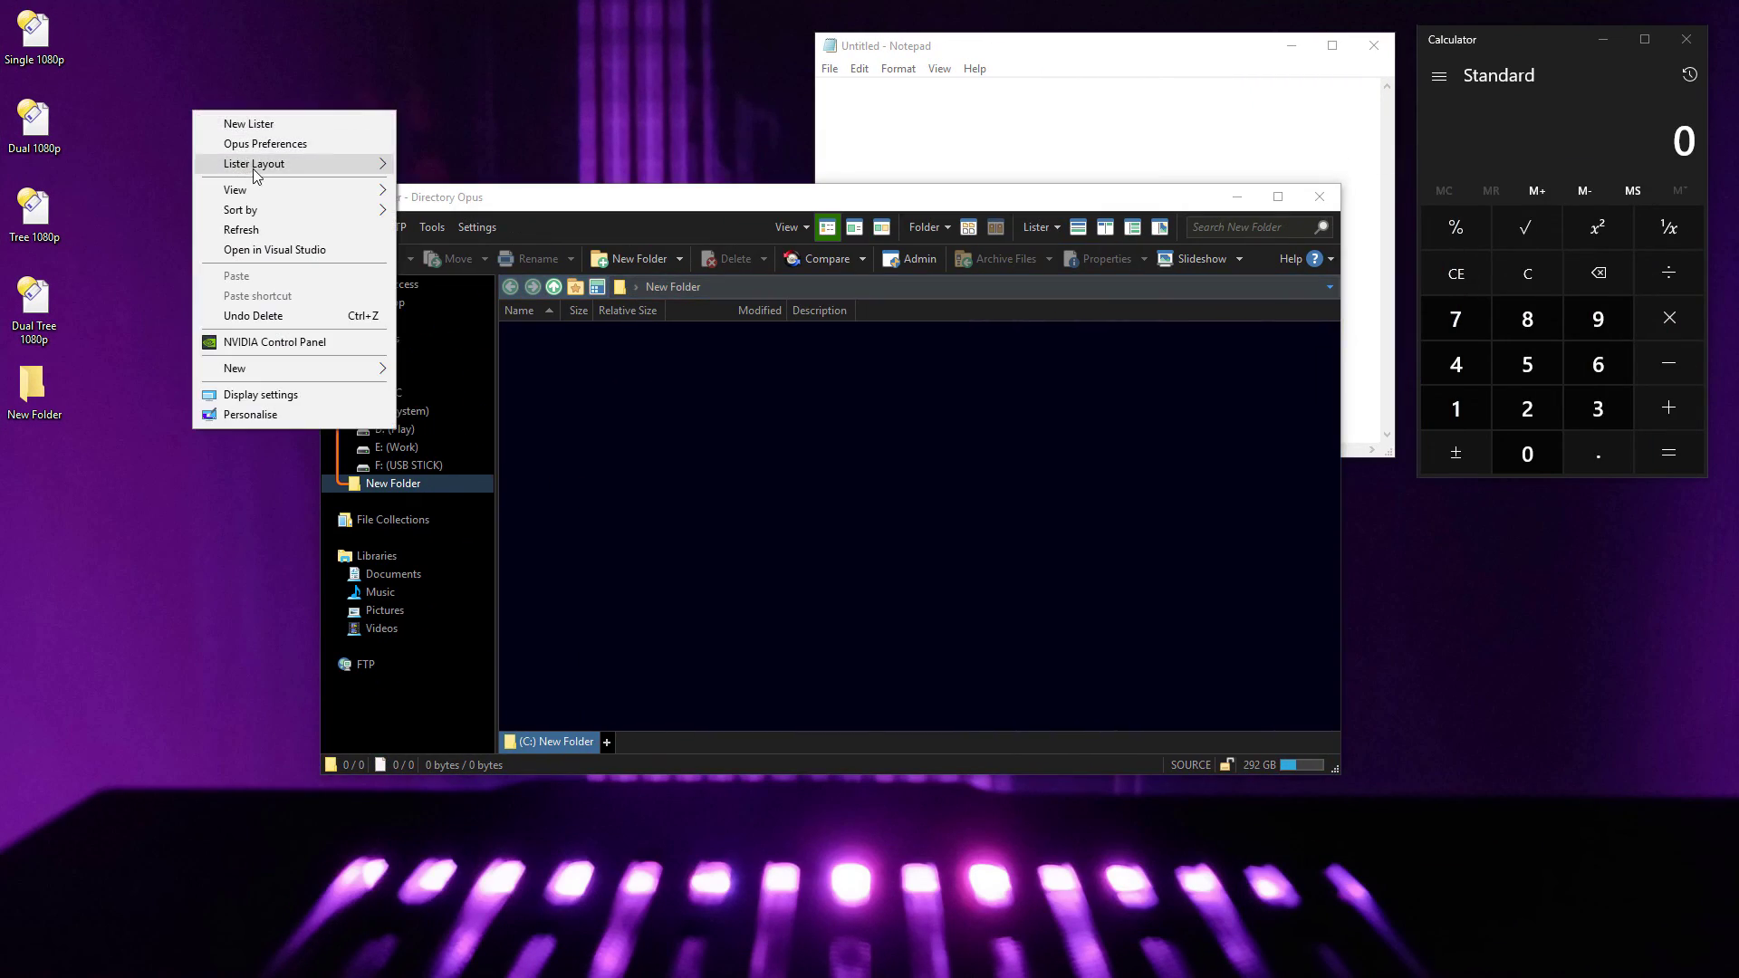
mouse_move(253, 167)
click(481, 207)
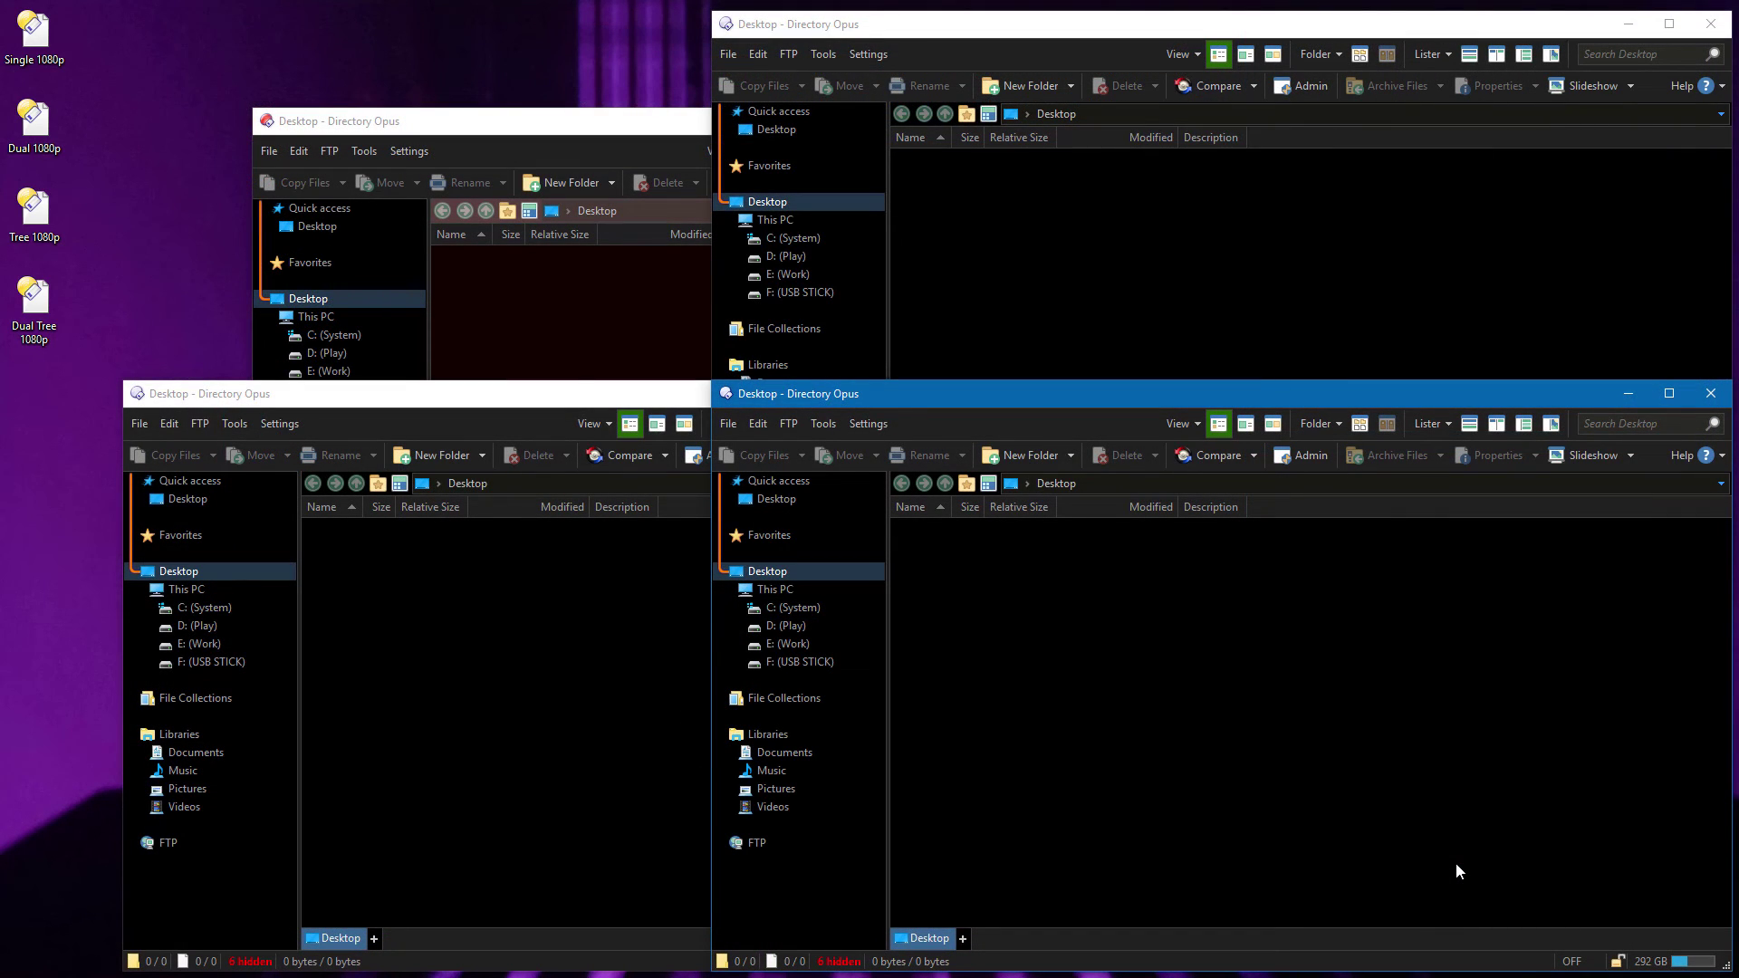
Tile all listers horizontally with Set LISTERCMD=tileh from the command history.
text(>)
key(Up)
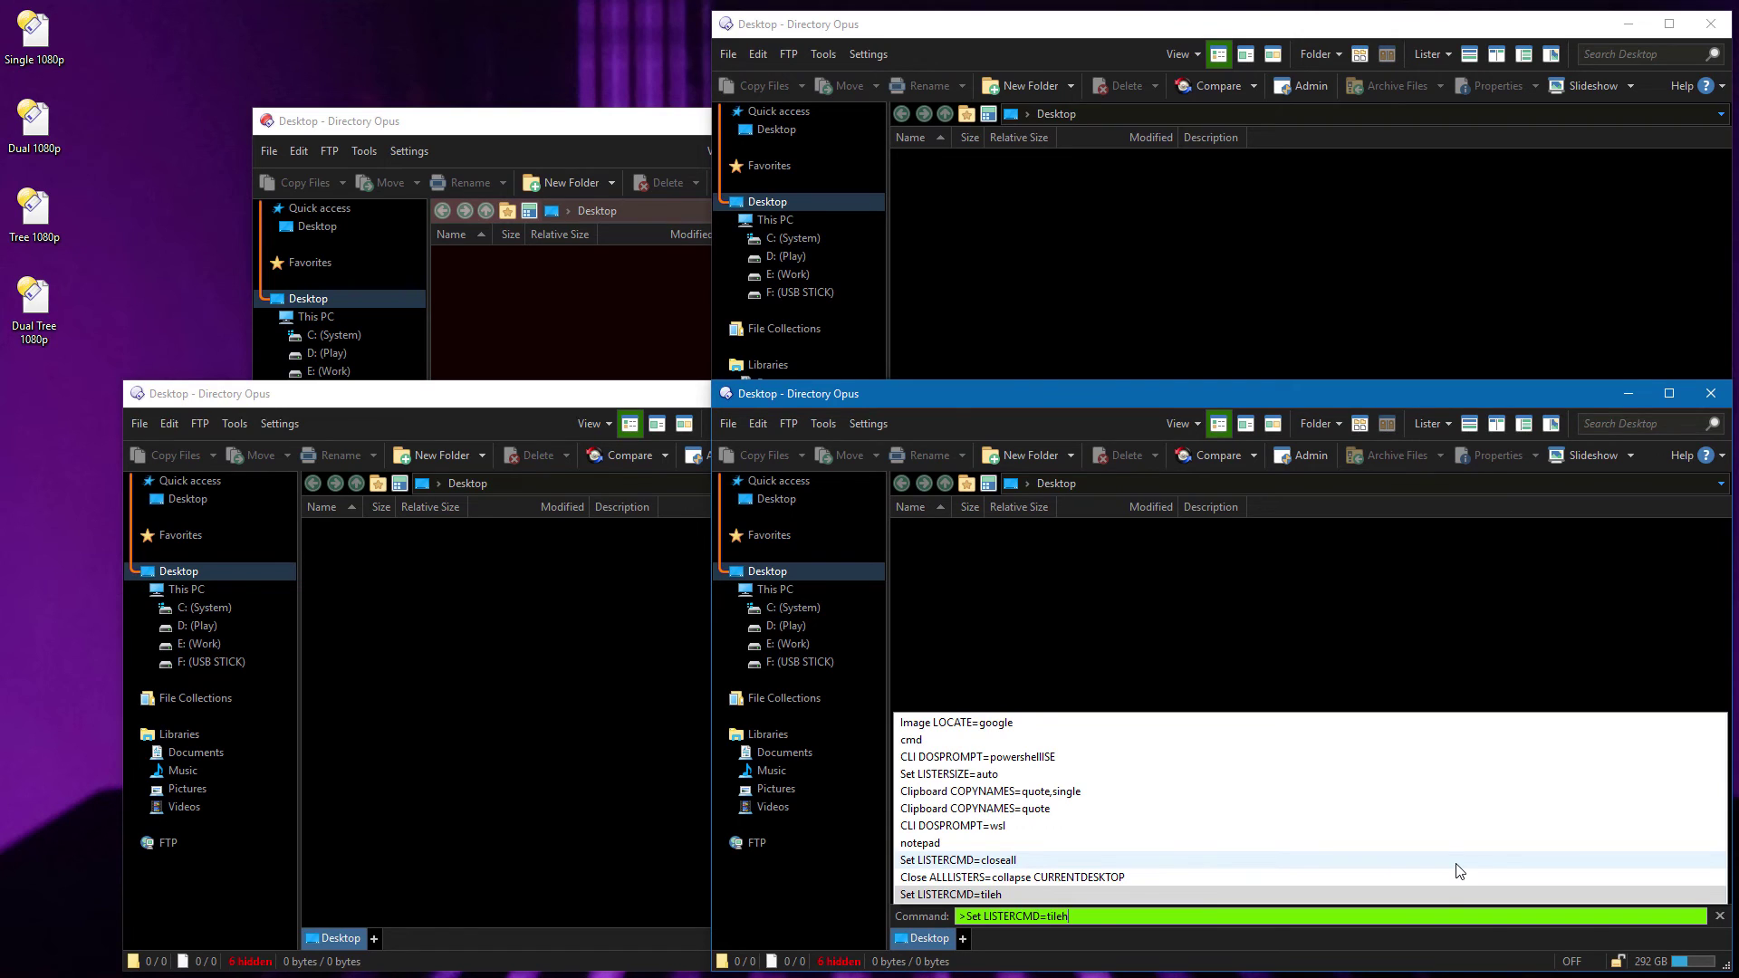
key(Return)
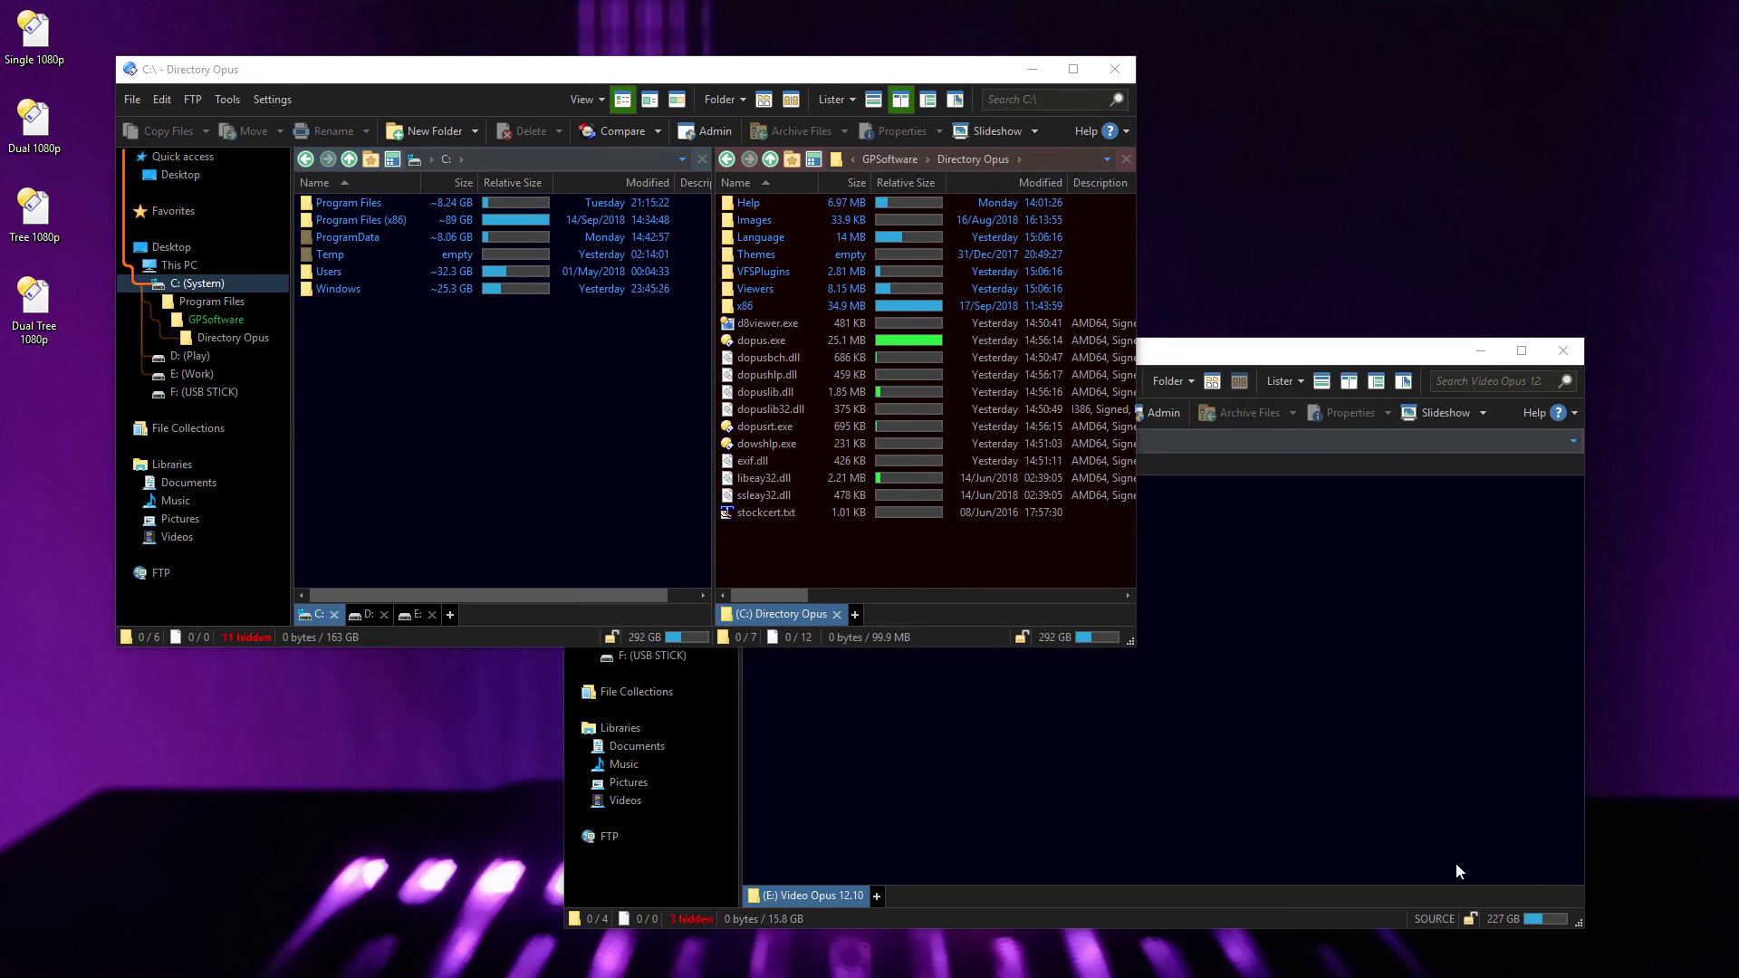
Collapse this desktop's listers into one dual-pane lister with Close ALLLISTERS=collapse CURRENTDESKTOP.
text(>)
key(Up)
key(Up)
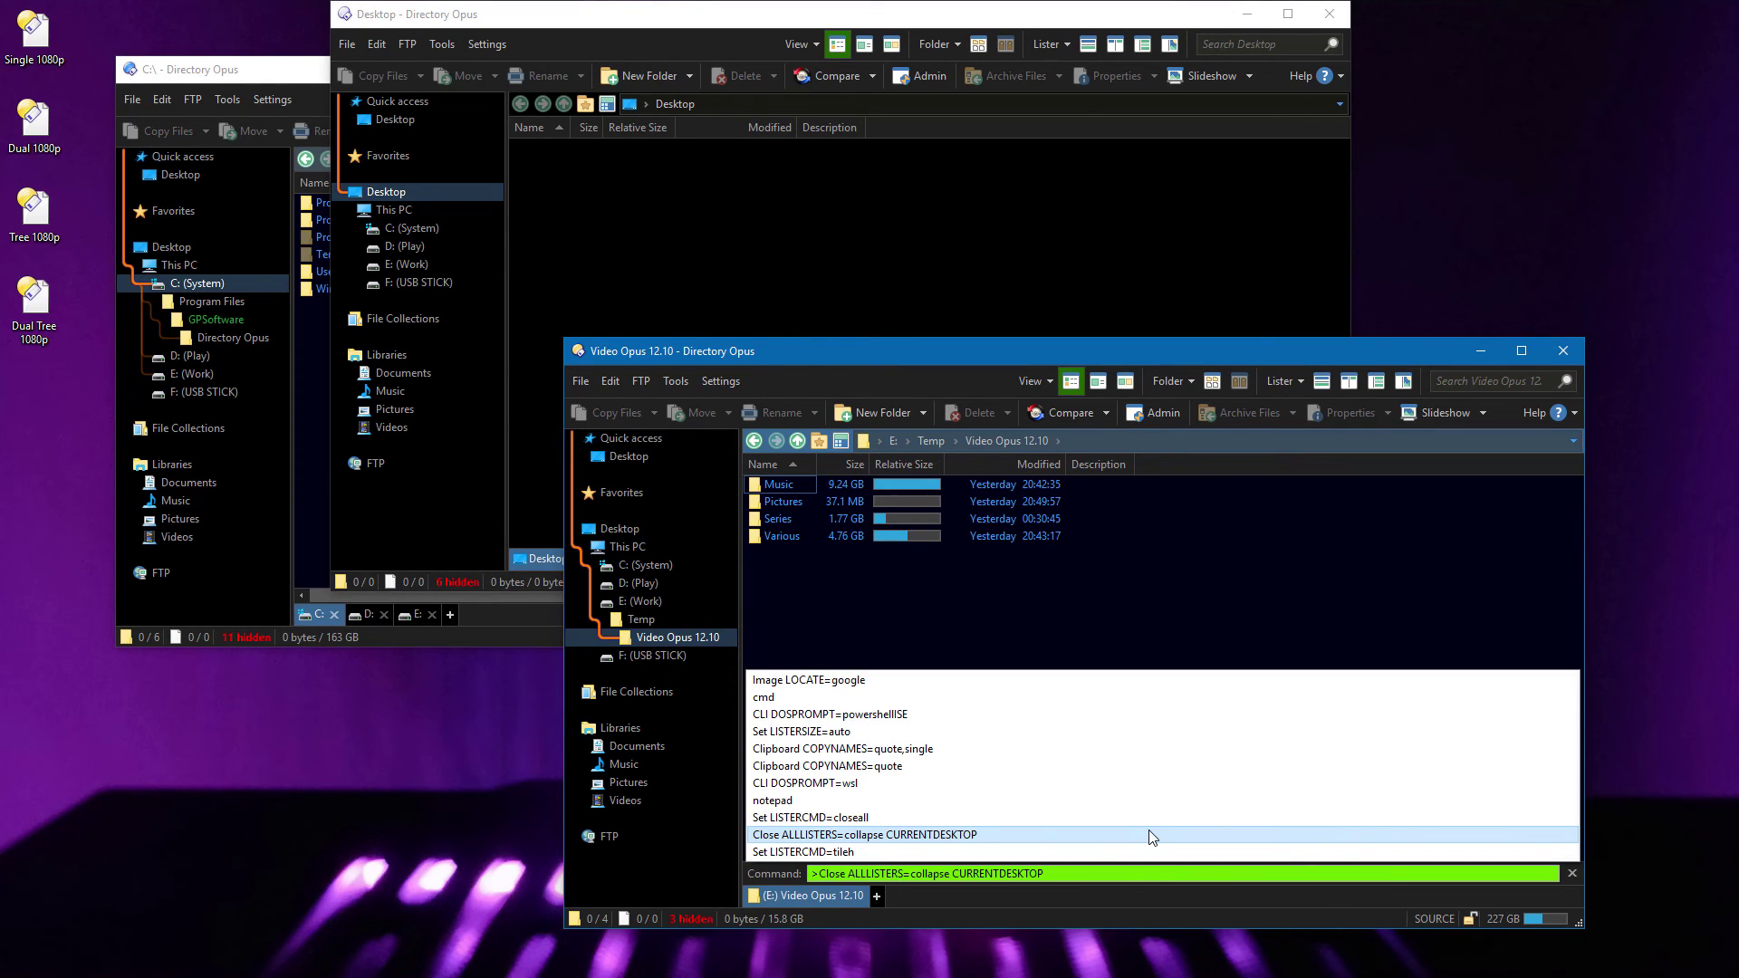
key(Return)
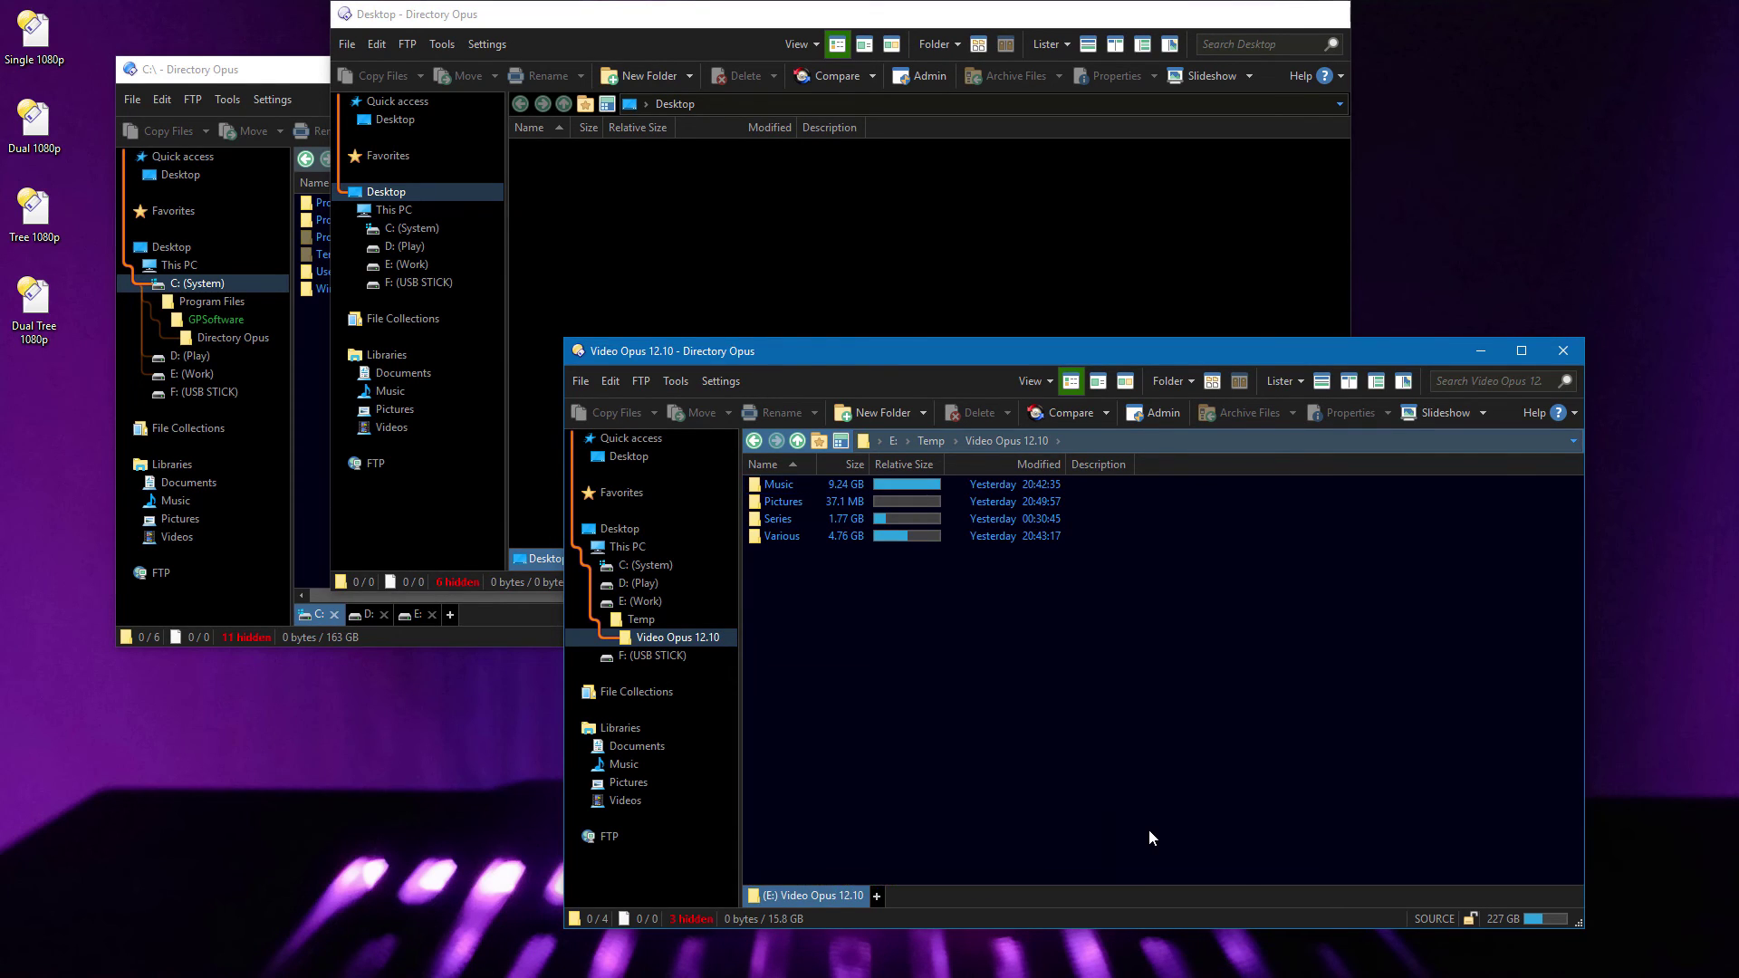